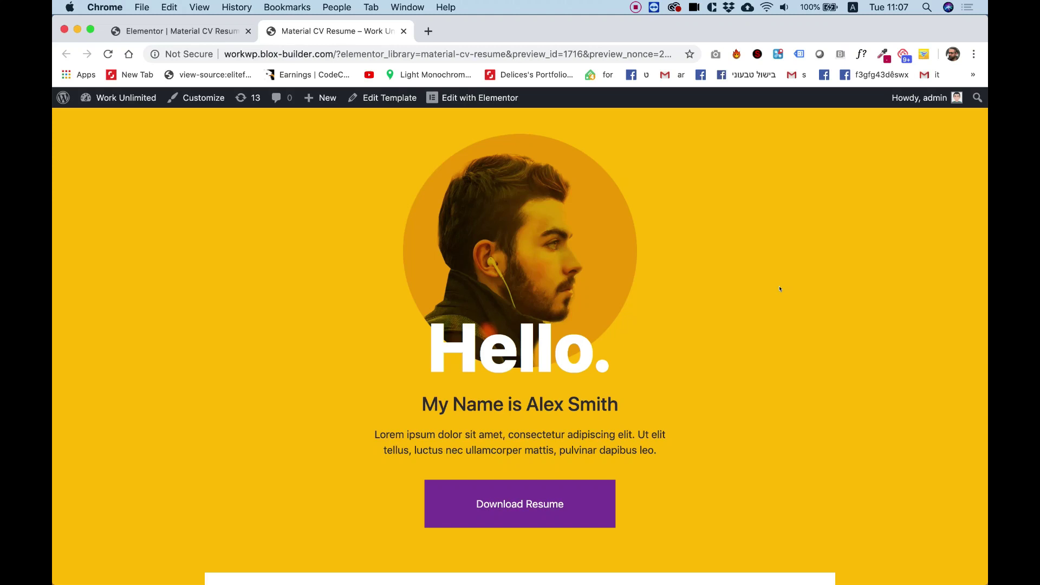
Review the finished CV resume page from the introduction through the services, education, experience and portfolio sections.
scroll(779, 288, "down", 8)
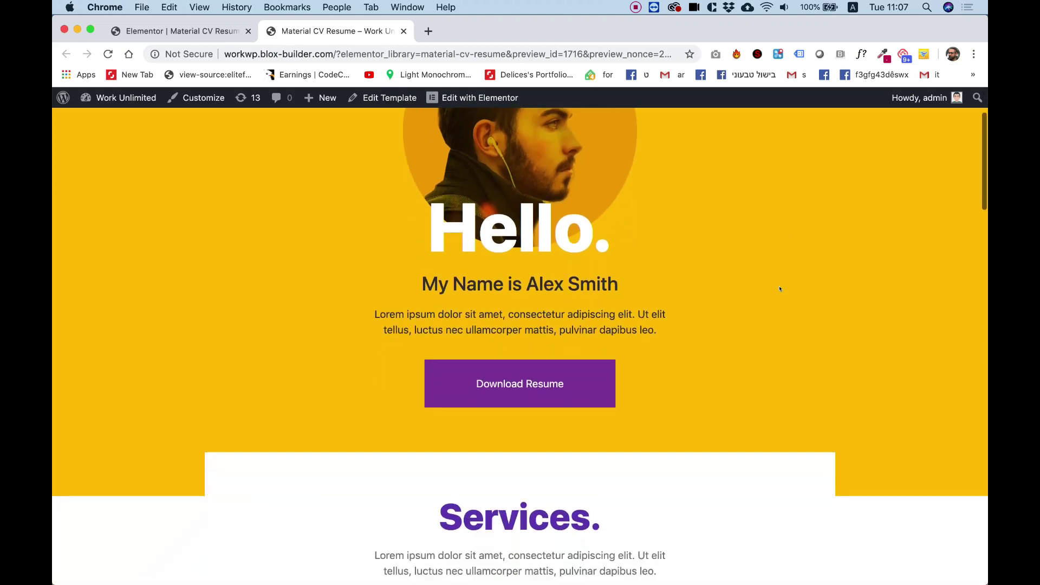
scroll(780, 288, "down", 8)
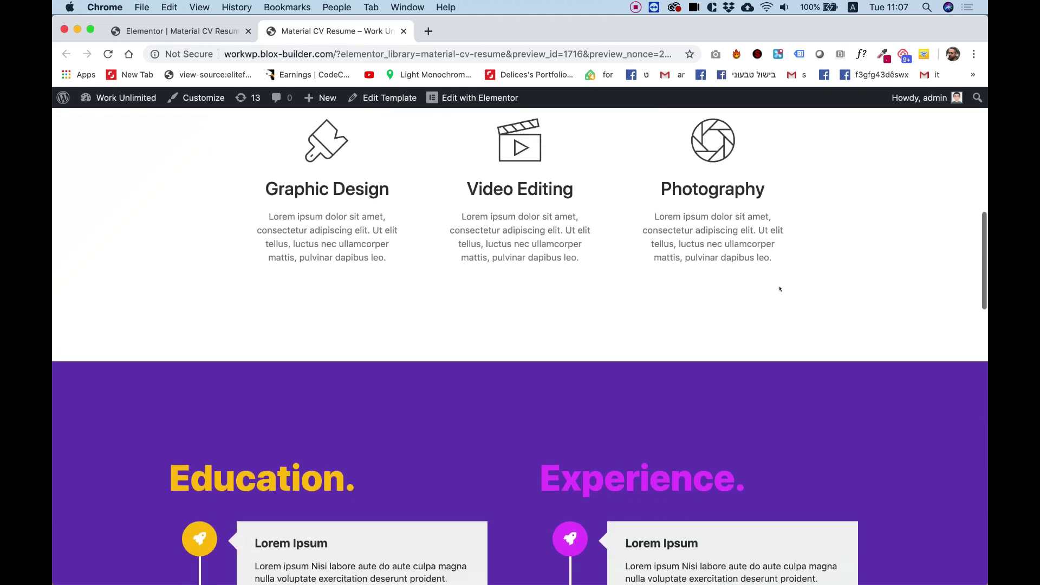
scroll(779, 289, "down", 6)
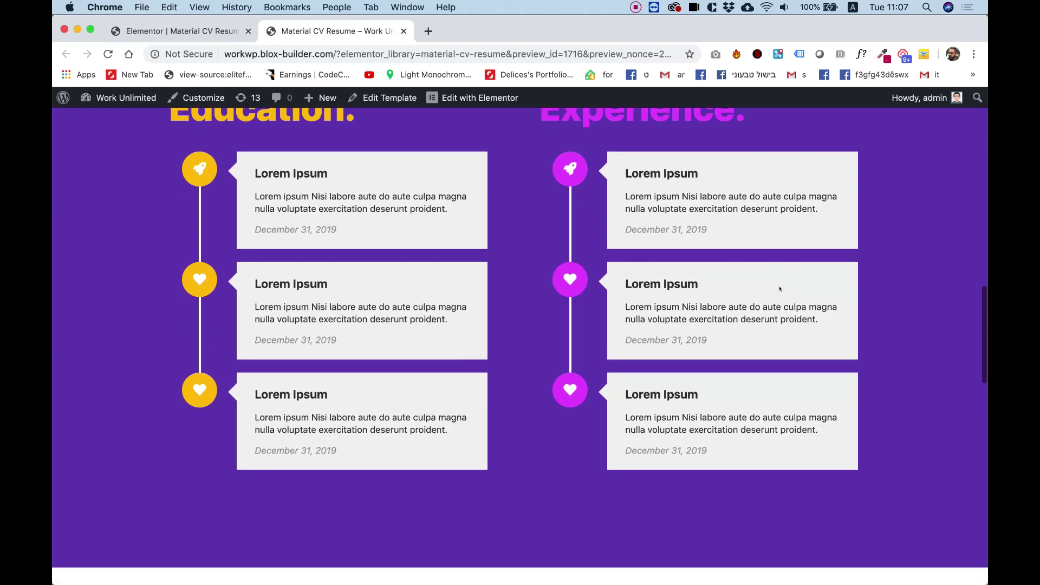
scroll(780, 288, "down", 6)
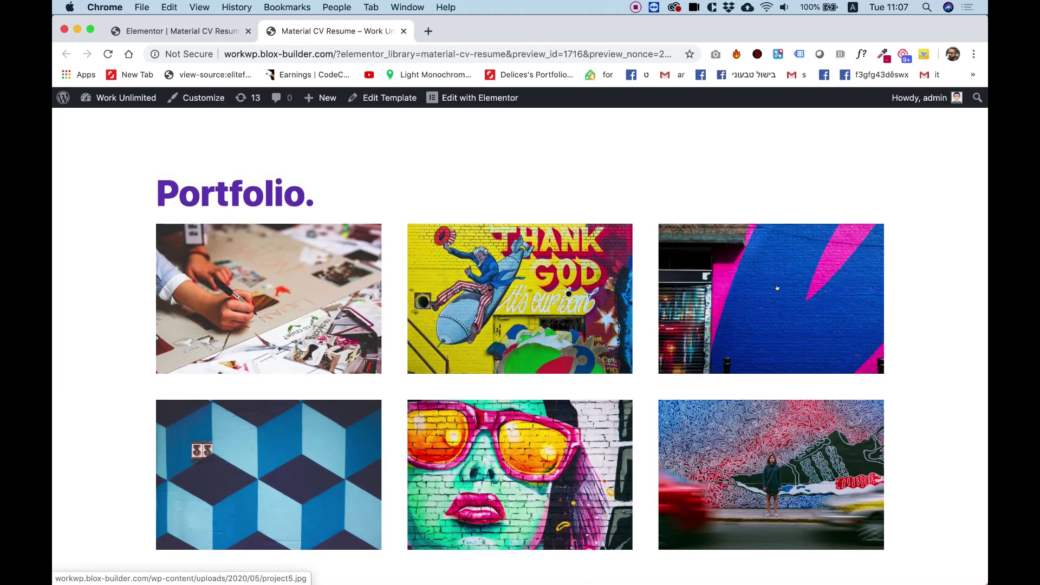
scroll(778, 288, "down", 10)
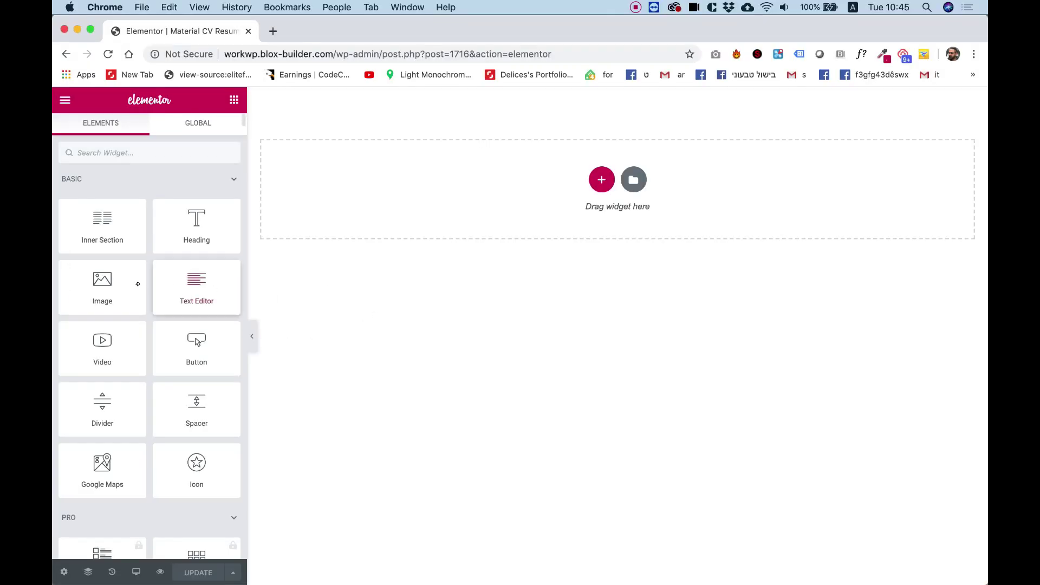
Add an Image widget to the empty page and insert the circular orange portrait from the media library.
left_click_drag(97, 283, 569, 201)
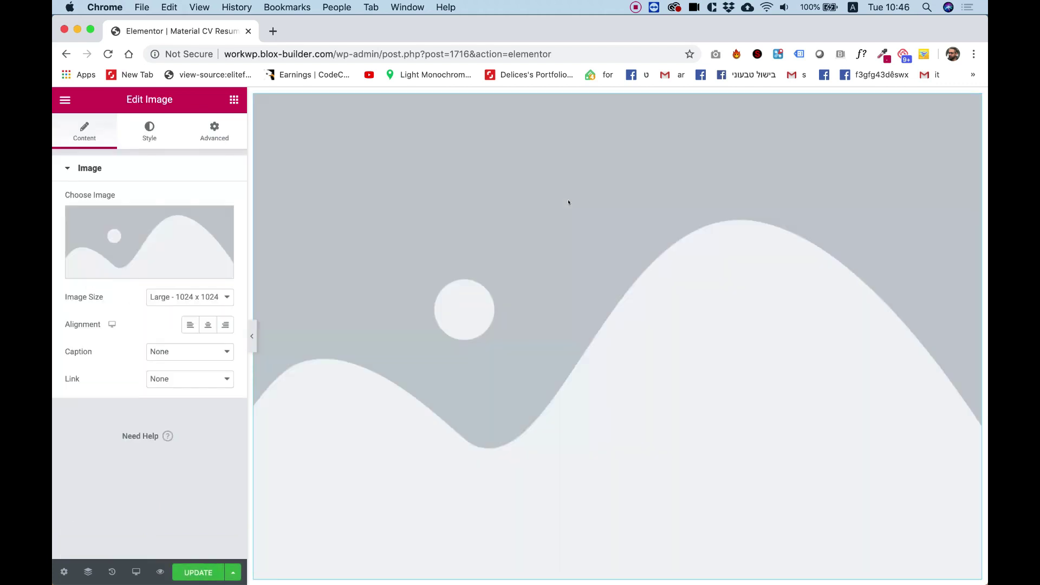
left_click(155, 242)
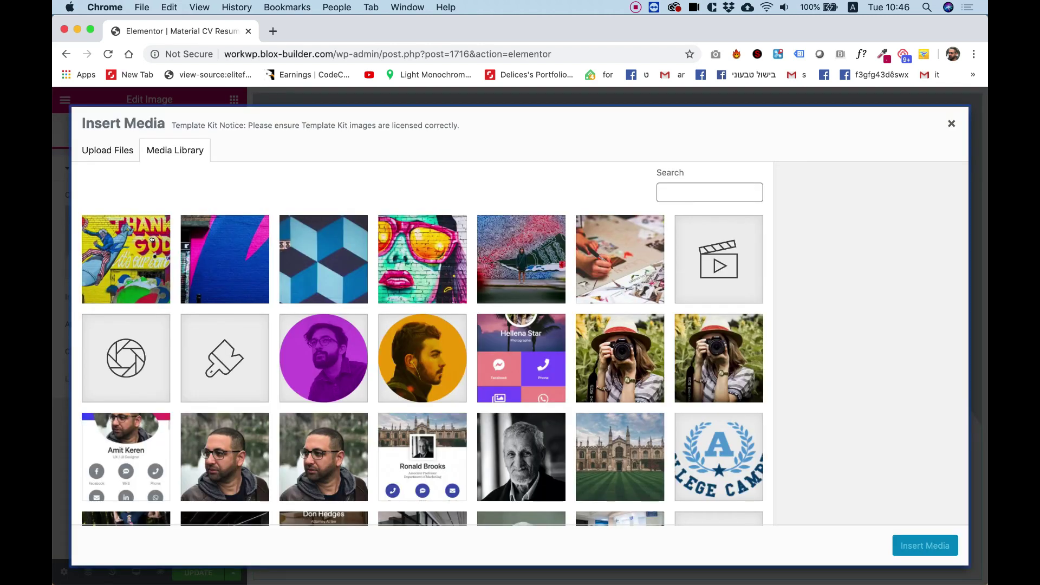
left_click(430, 350)
left_click(926, 546)
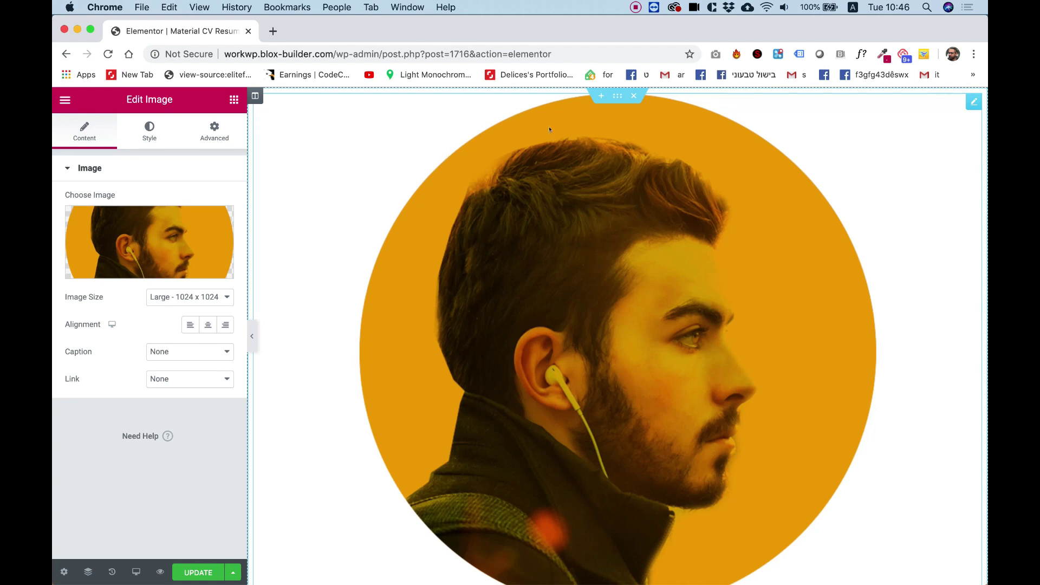
Set the section's boxed content width to 500 and the portrait image's width to 75%.
left_click(617, 97)
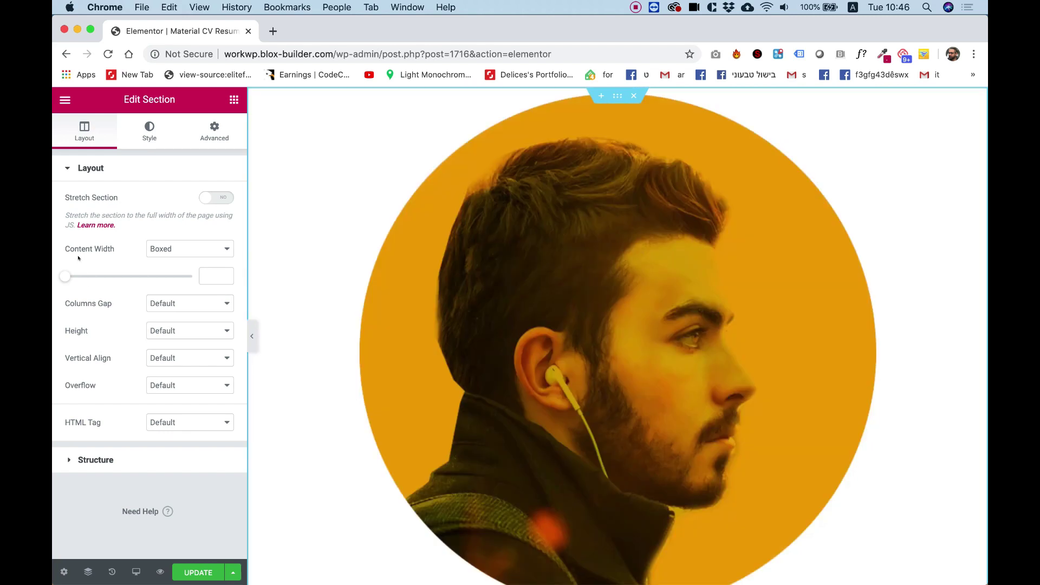
left_click(62, 275)
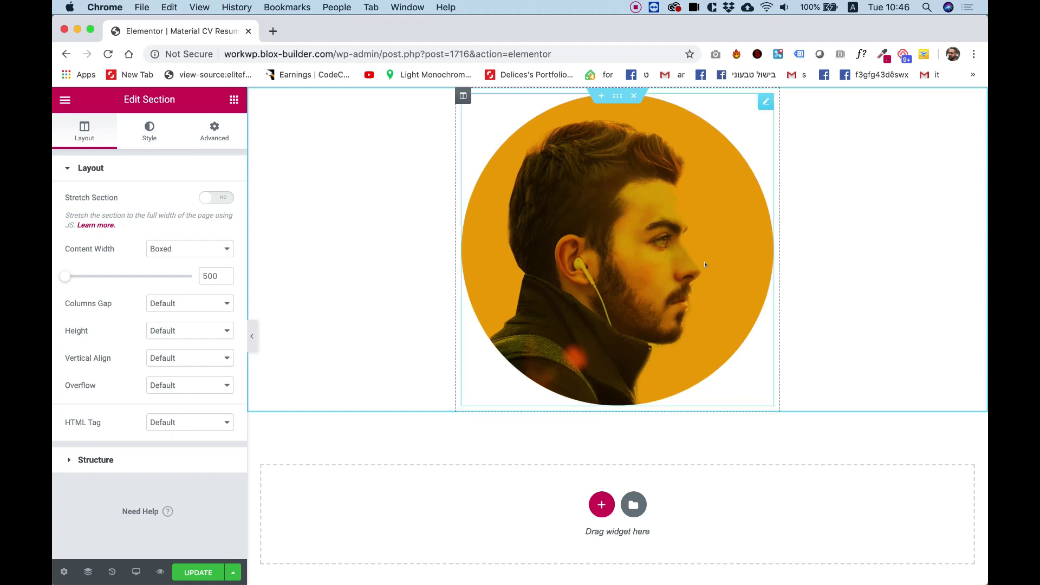
left_click(662, 209)
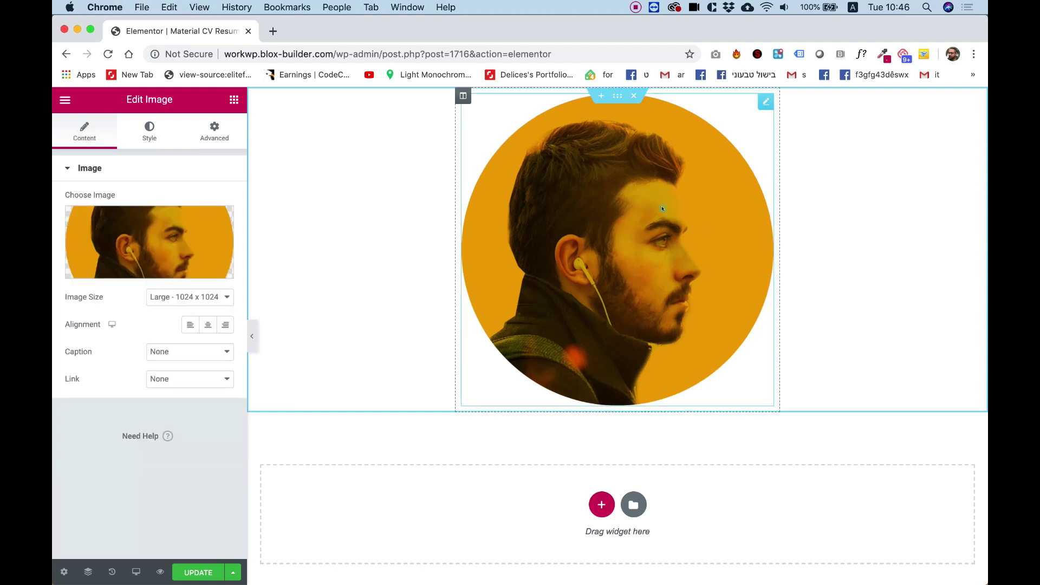
left_click(139, 137)
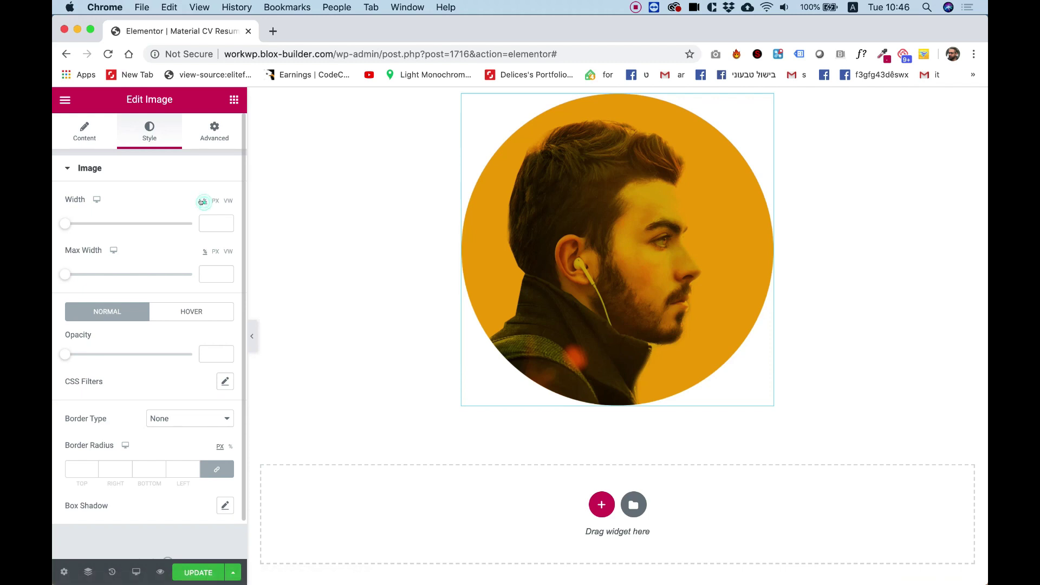
left_click_drag(61, 224, 165, 215)
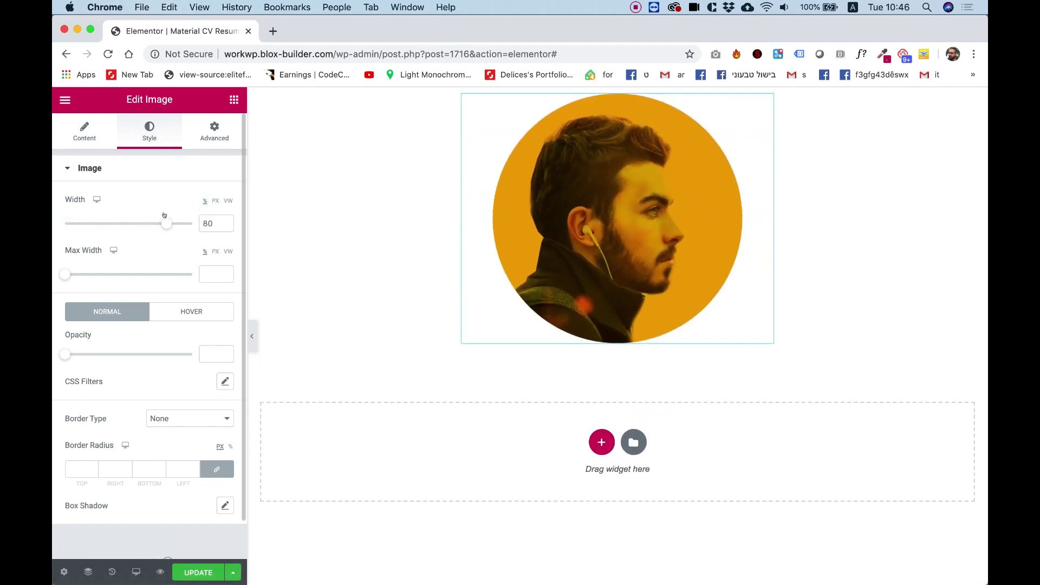
left_click(217, 216)
key("Down")
key("Down")
key("Down")
key("Down")
key("Down")
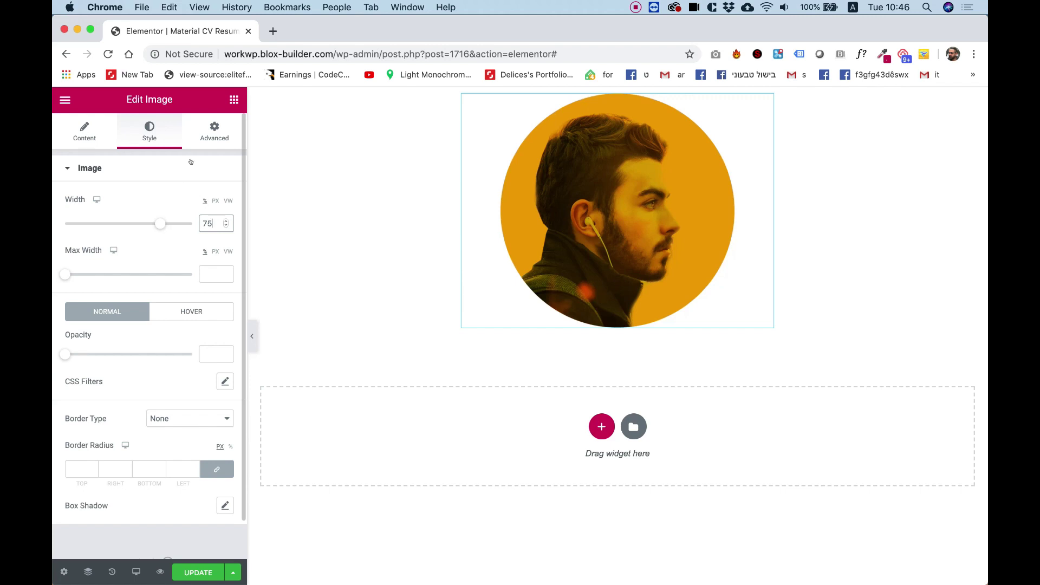
Add a centred Heading widget below the portrait with the title "Hello.".
left_click(231, 100)
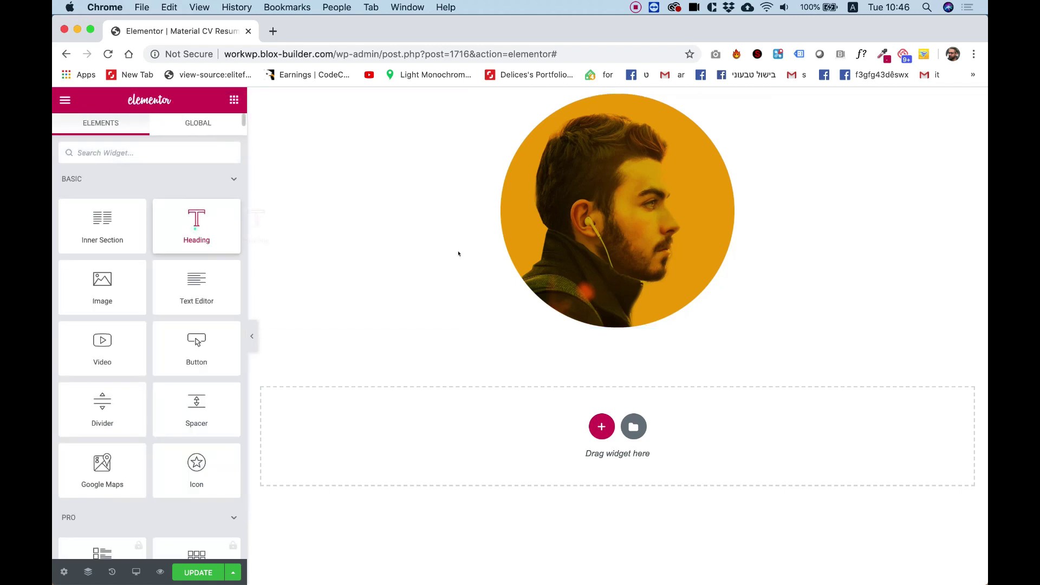
left_click_drag(458, 253, 617, 306)
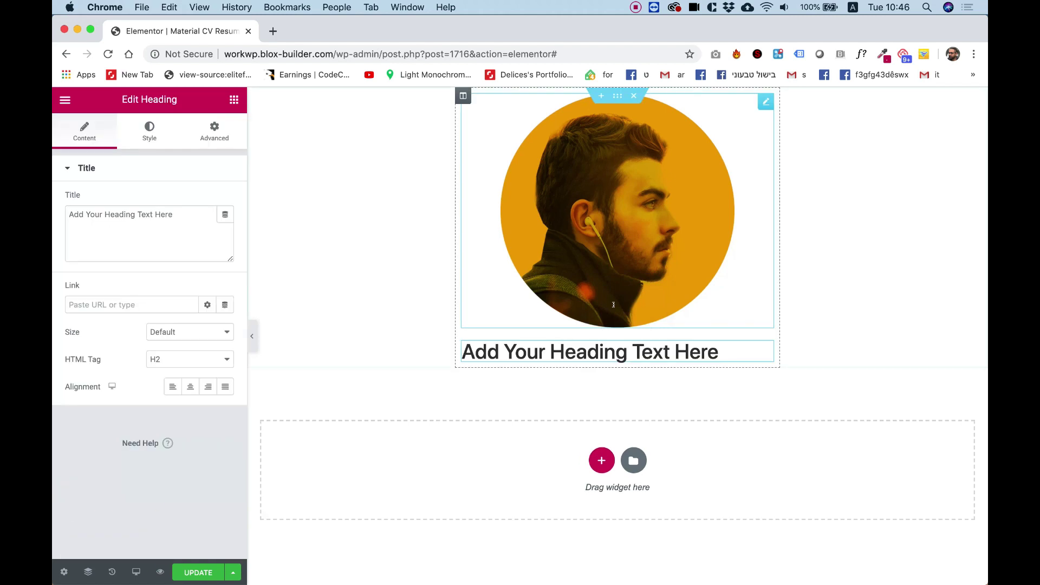
left_click(189, 387)
triple_click(172, 219)
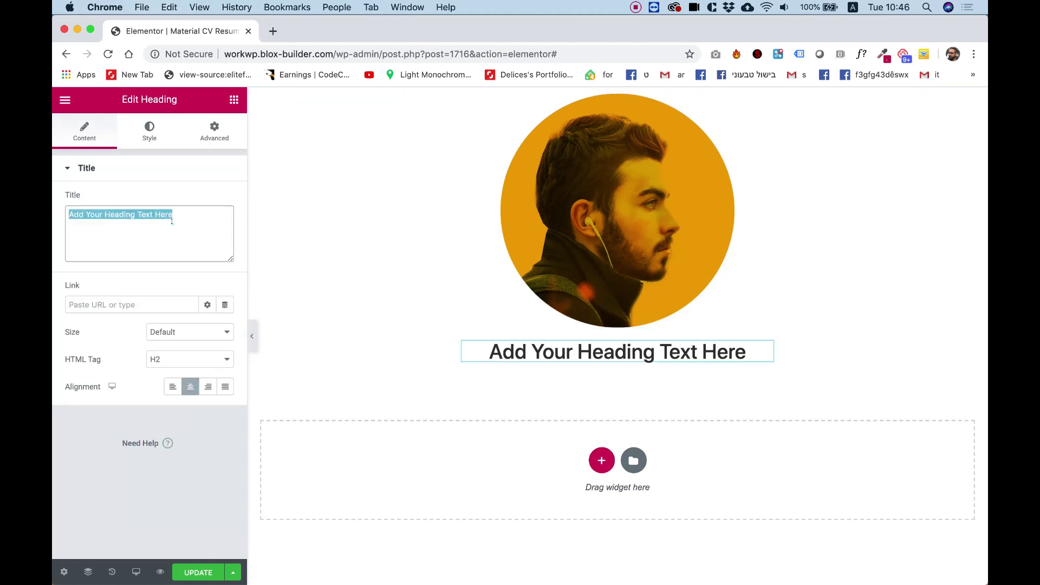
type("Hello.")
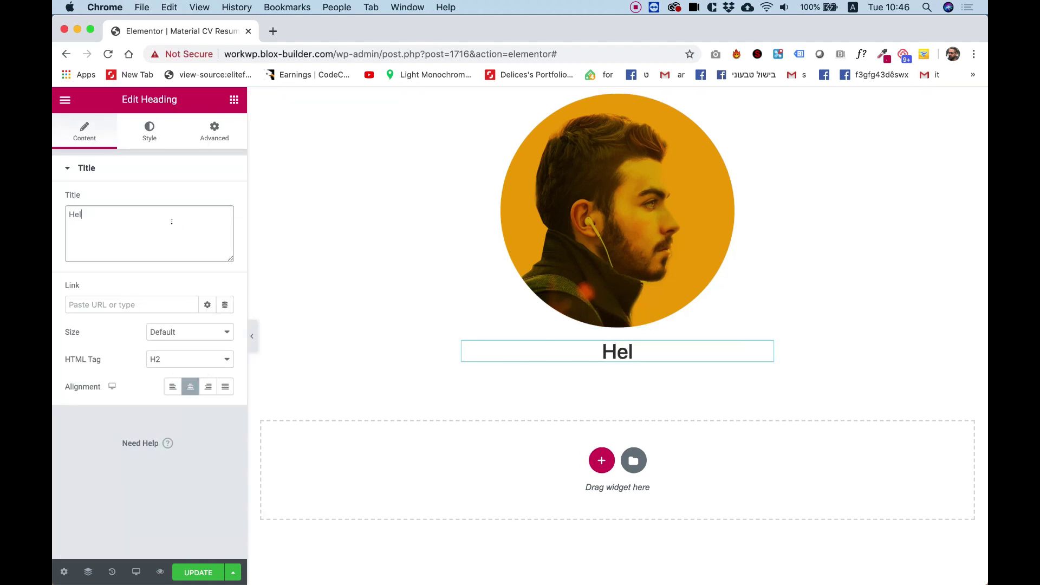
Add a second centred heading below "Hello." reading "My Name is" followed by the person's full name.
left_click(234, 99)
left_click_drag(196, 222, 613, 355)
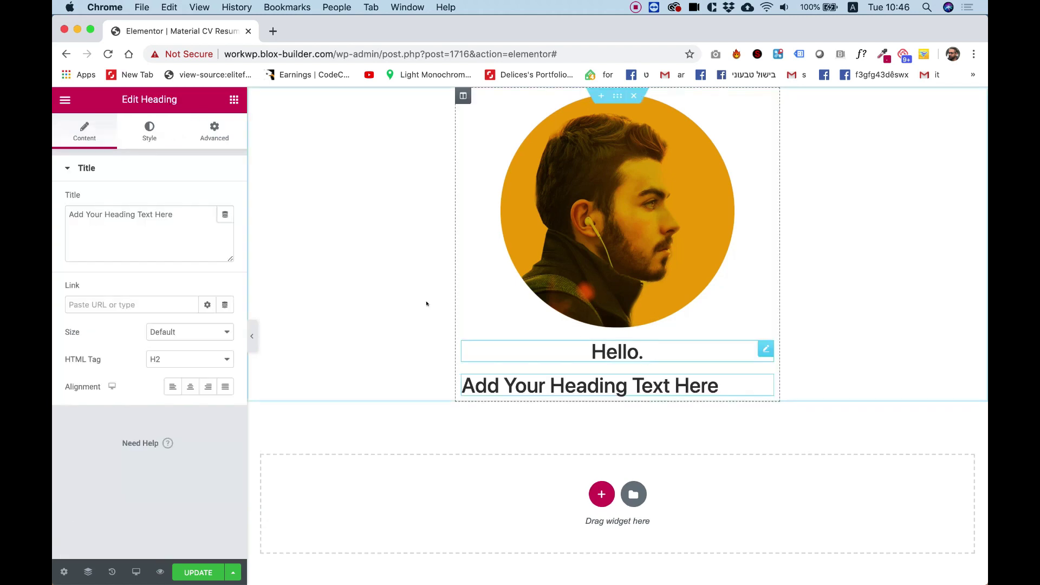
triple_click(163, 206)
type("My")
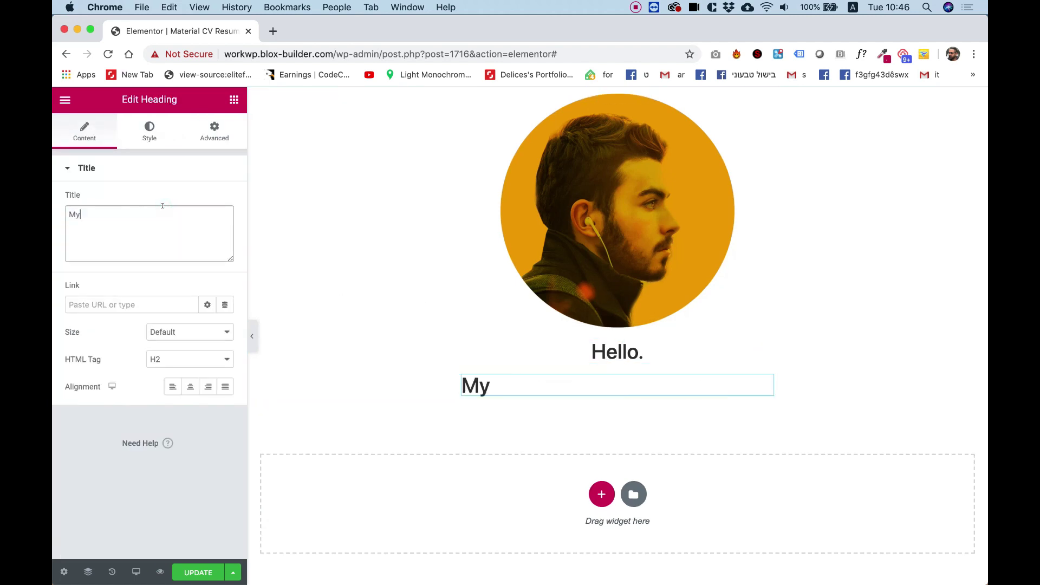
type(" Name is Alex S")
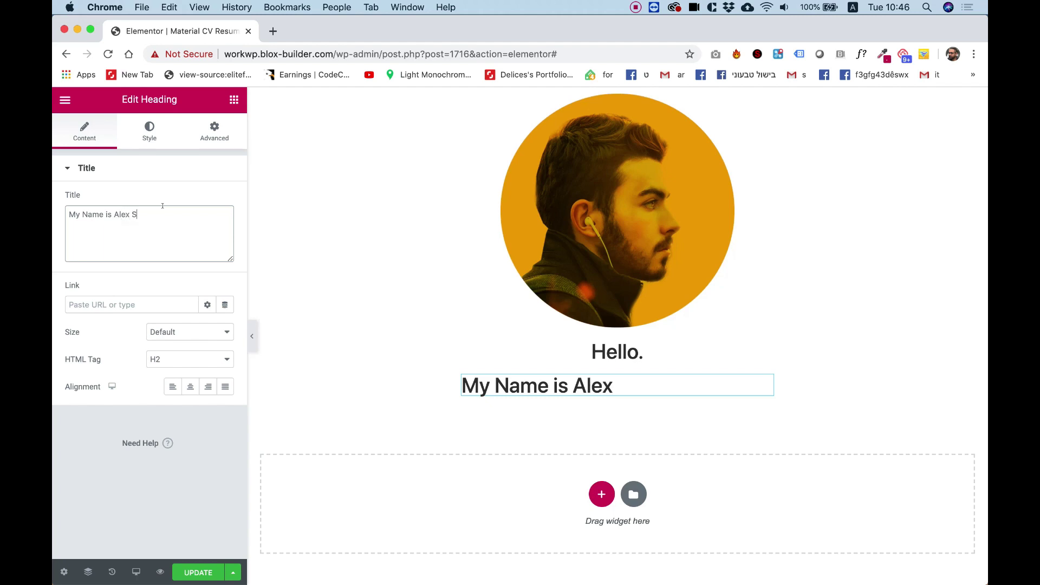
type("mith")
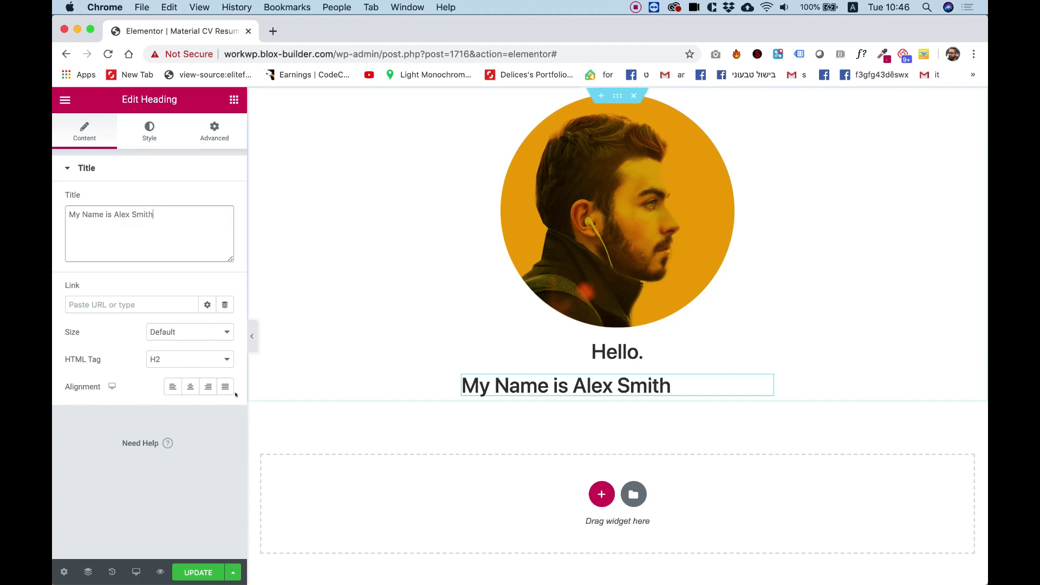
left_click(188, 381)
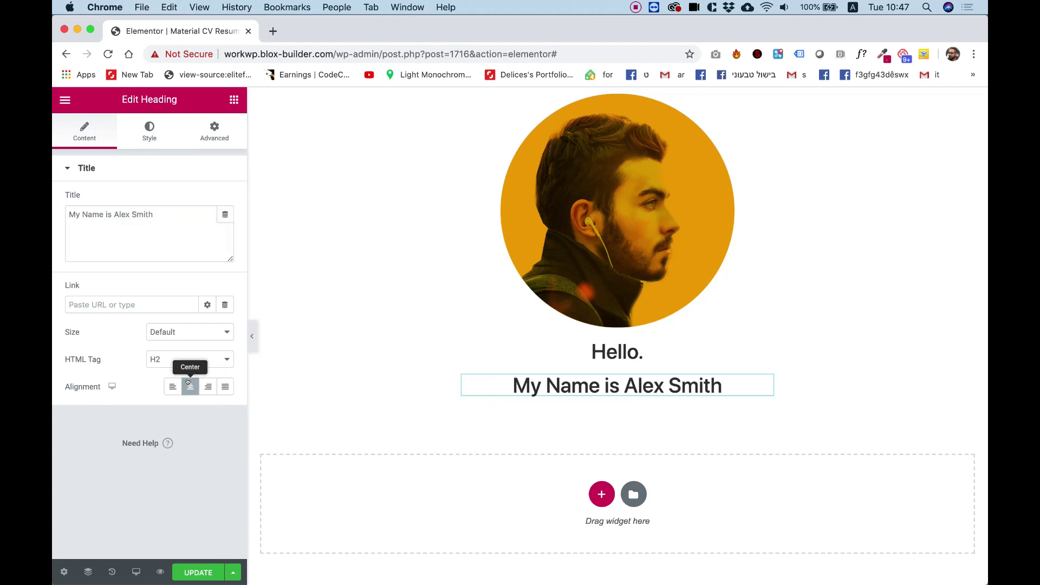
Change the HTML tag of the "Hello." heading to div.
left_click(629, 352)
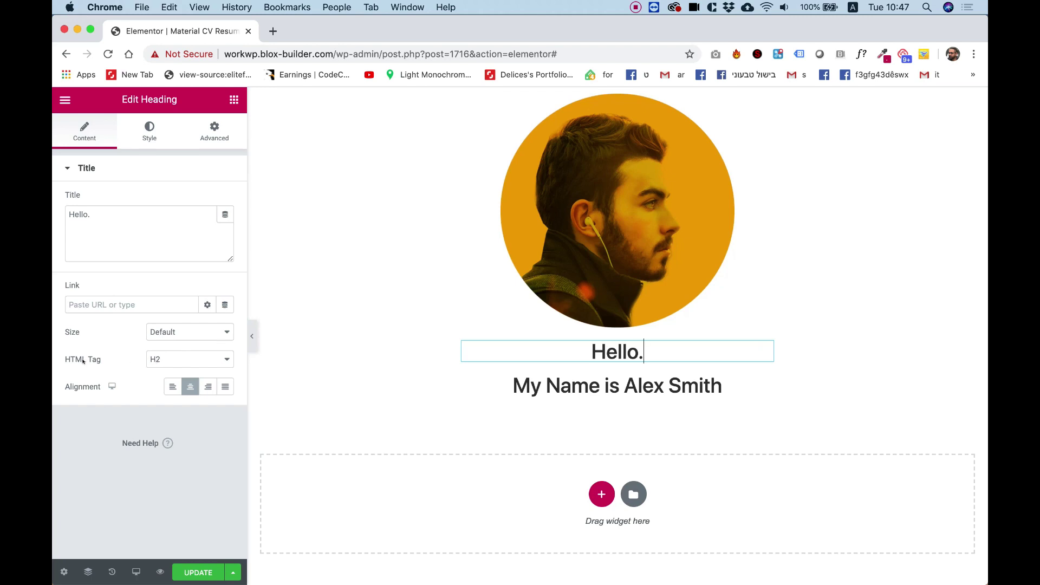
left_click(164, 362)
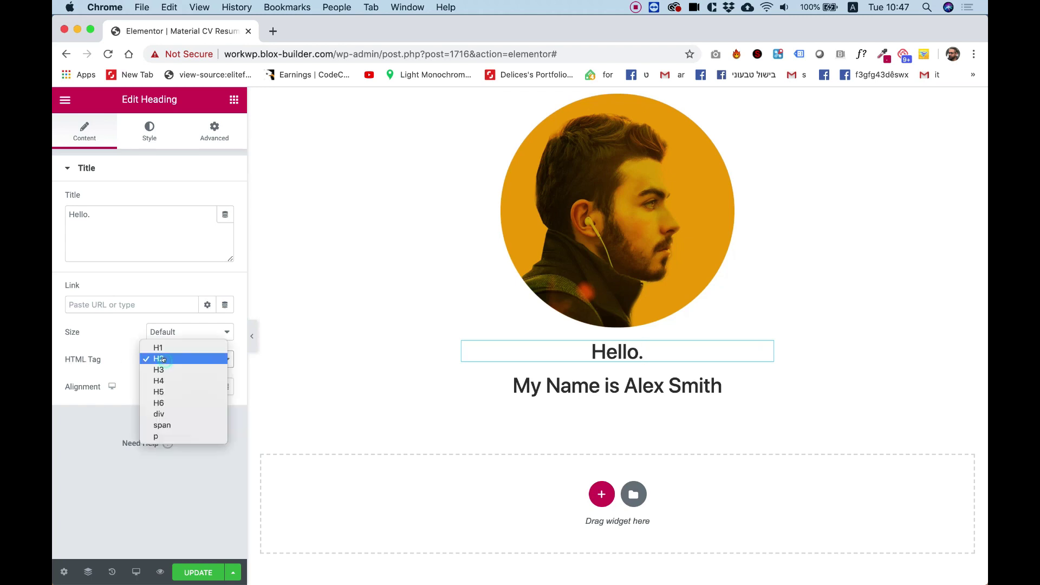
left_click(163, 415)
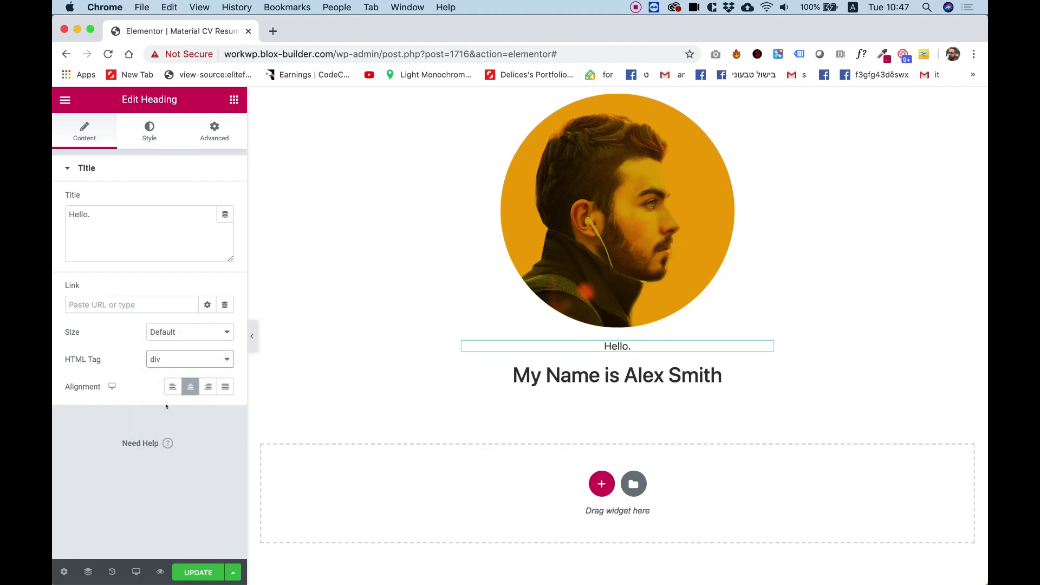
Set the "Hello." heading's typography to a font size of 105 px and weight 800.
left_click(150, 139)
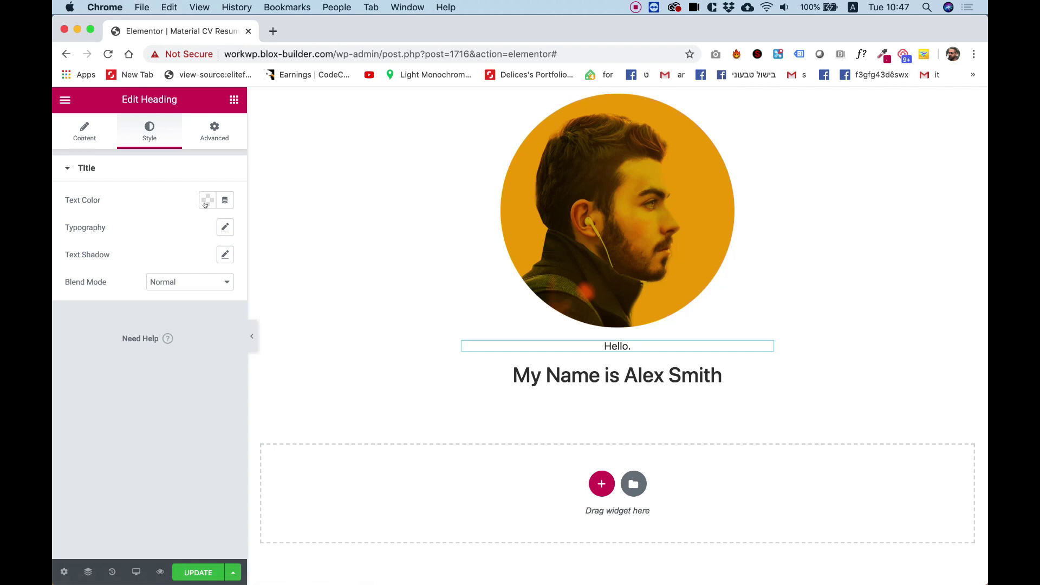
left_click(224, 227)
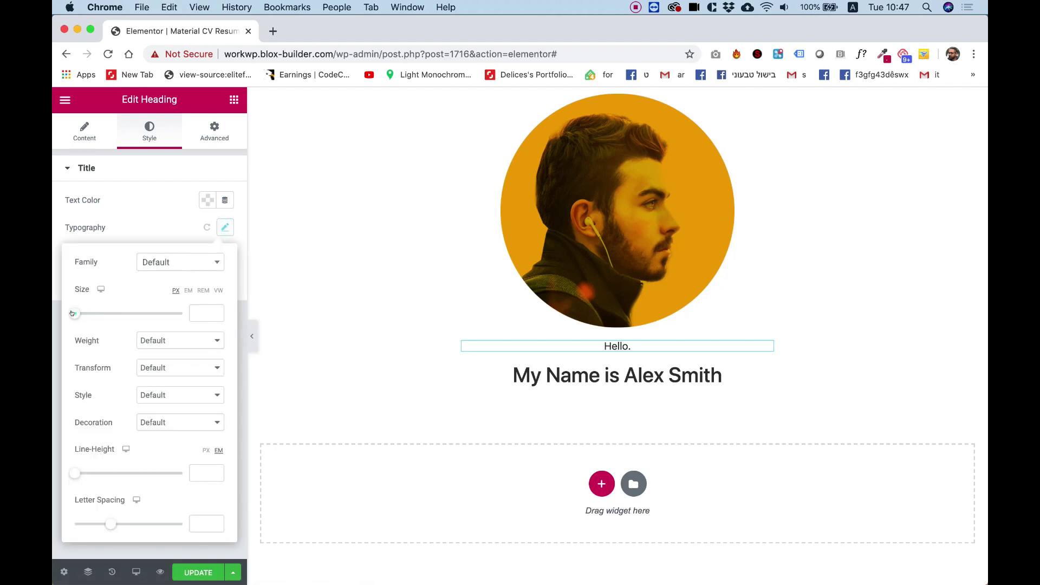
left_click_drag(72, 313, 128, 316)
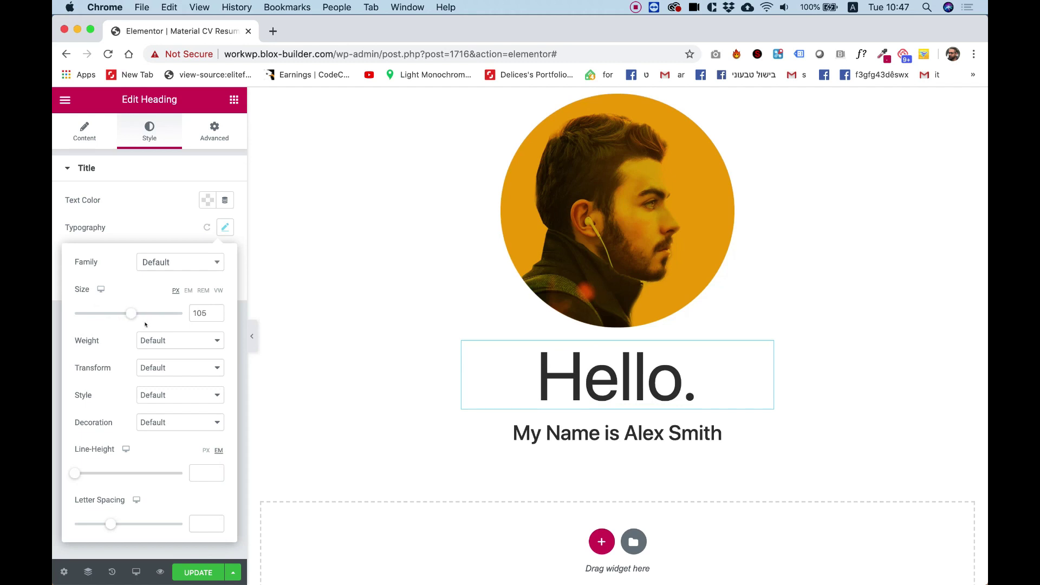
left_click(148, 339)
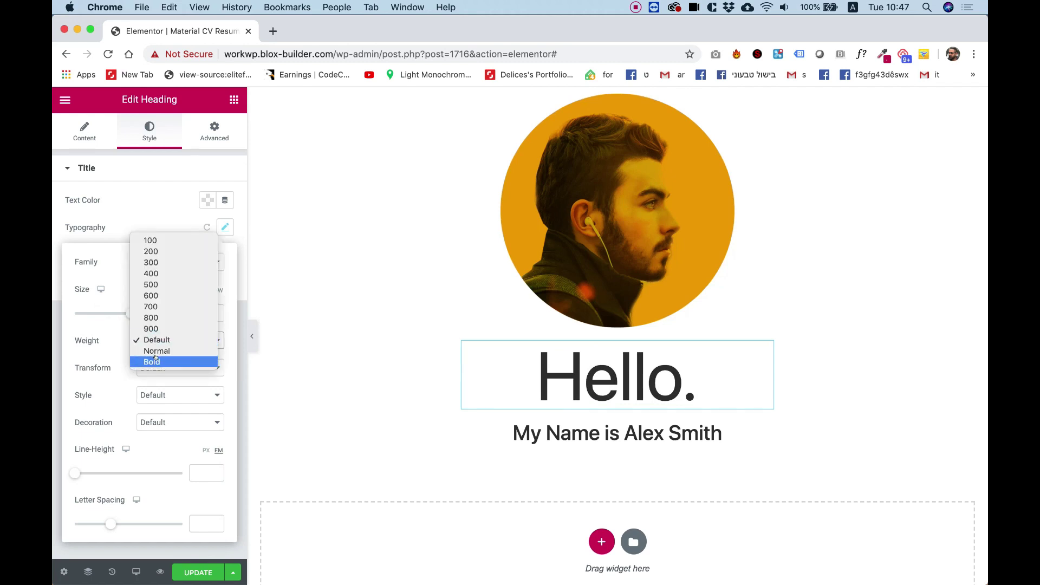
left_click(153, 318)
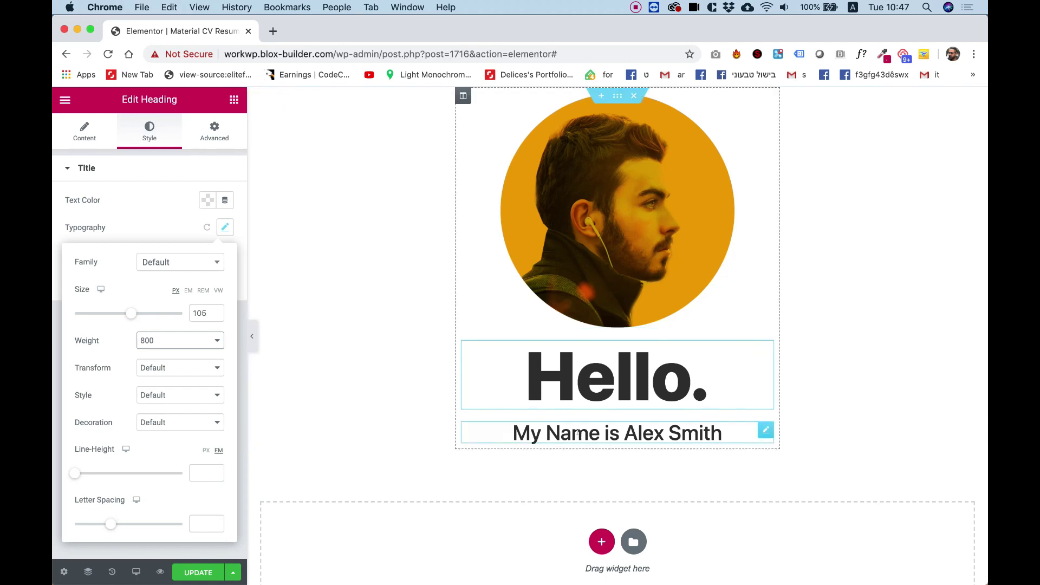
Change the HTML tag of the "My Name is" heading to H1.
left_click(594, 434)
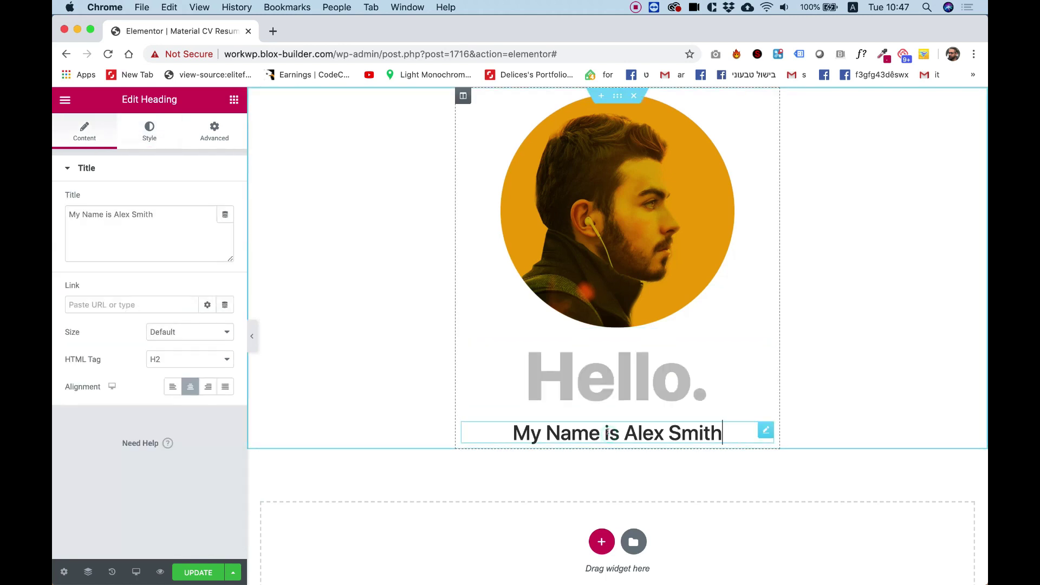
left_click(185, 359)
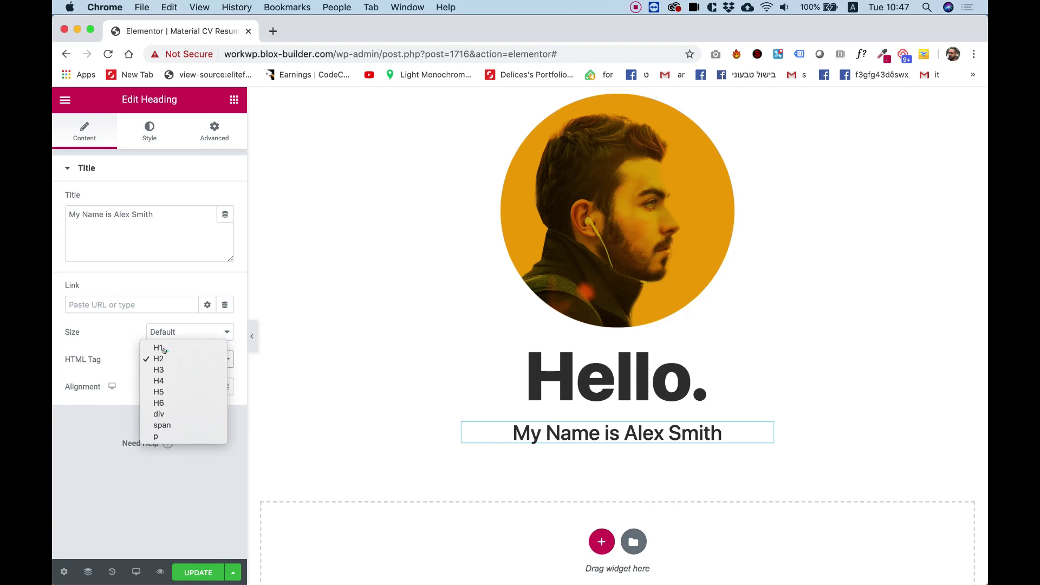
left_click(164, 349)
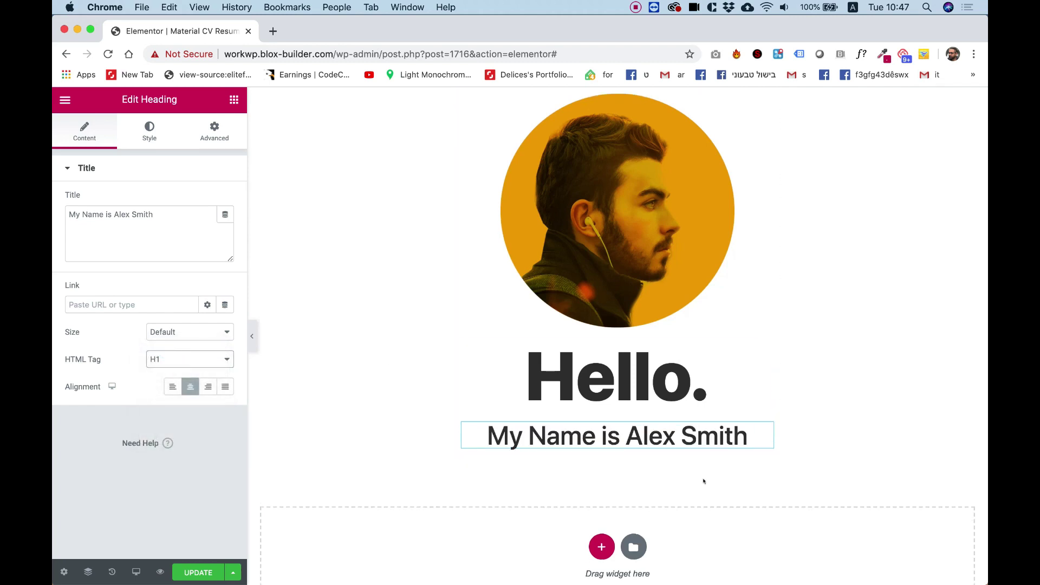
Set the font size of the "My Name is" heading to 30 px.
left_click(150, 131)
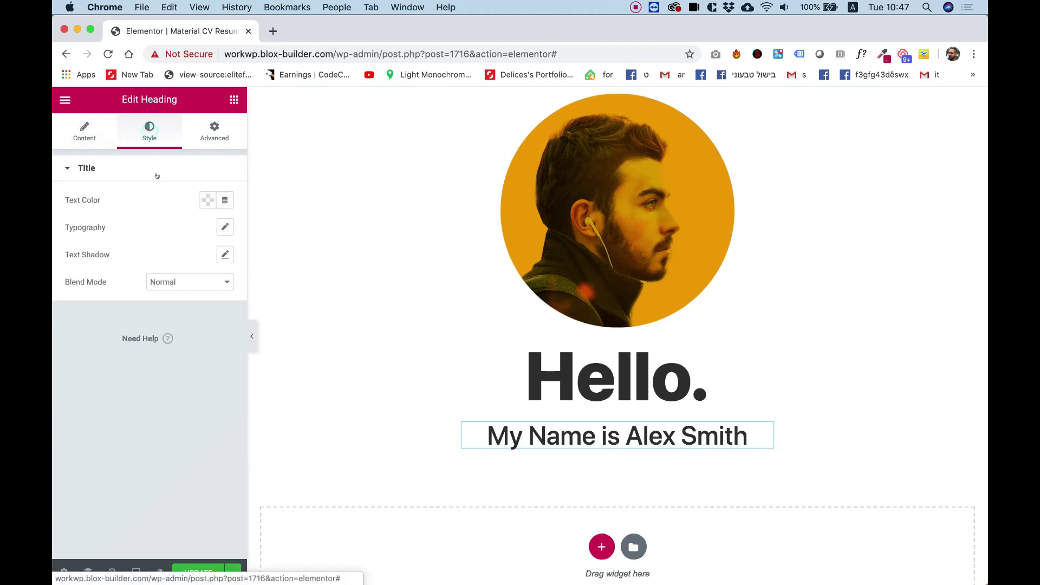
left_click(225, 227)
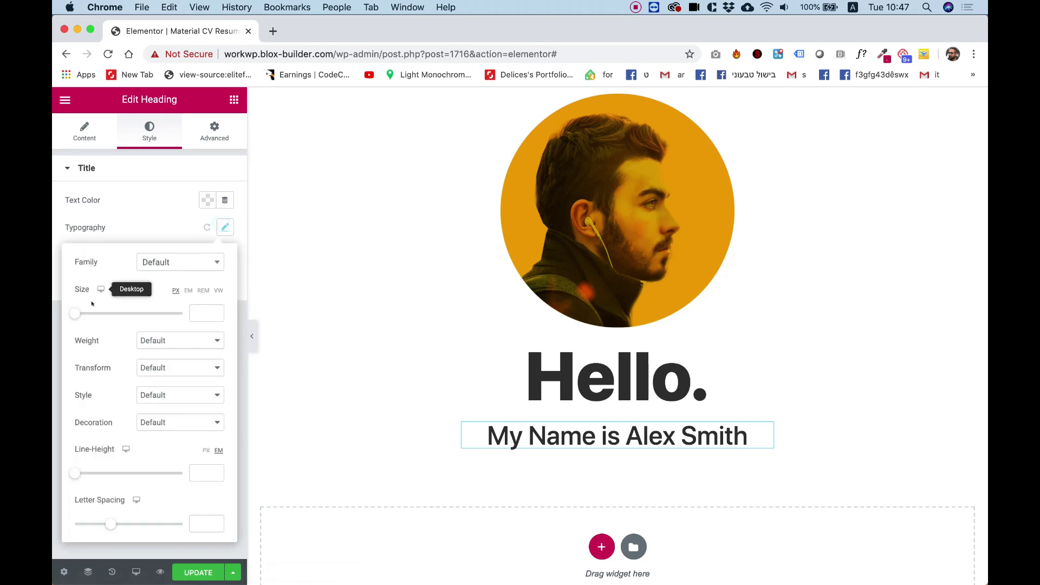
mouse_move(75, 313)
left_mouse_down()
mouse_move(108, 313)
mouse_move(90, 313)
left_mouse_up()
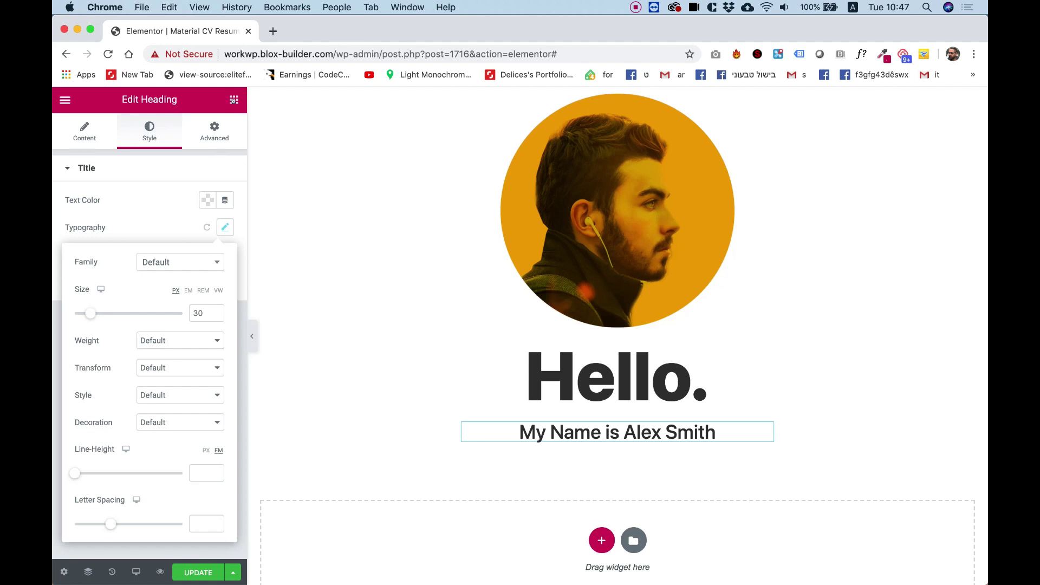
Add a Text Editor widget with the placeholder paragraph below the "My Name is" heading and centre its text.
left_click(234, 101)
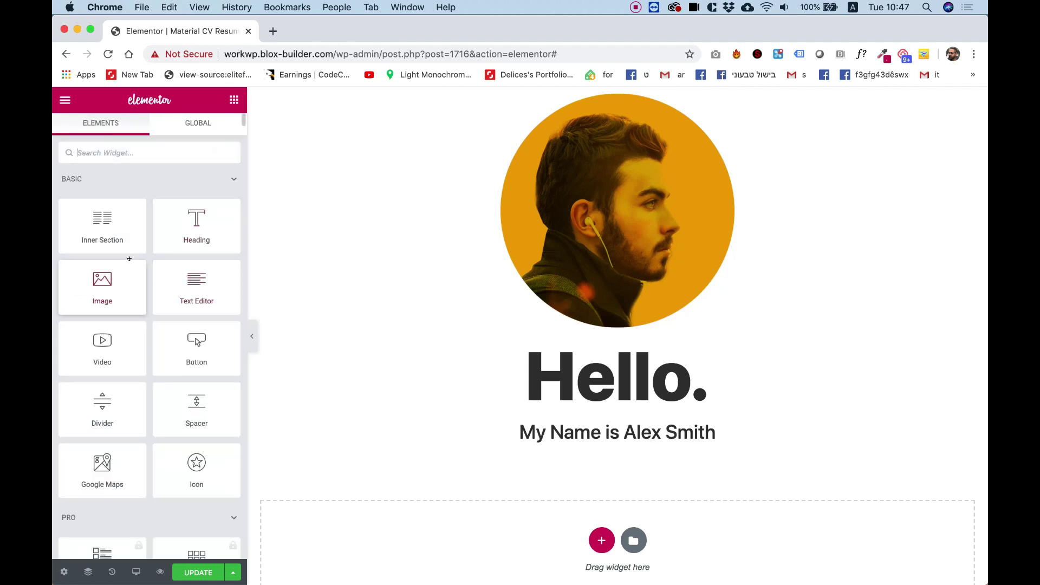
left_click_drag(172, 279, 616, 439)
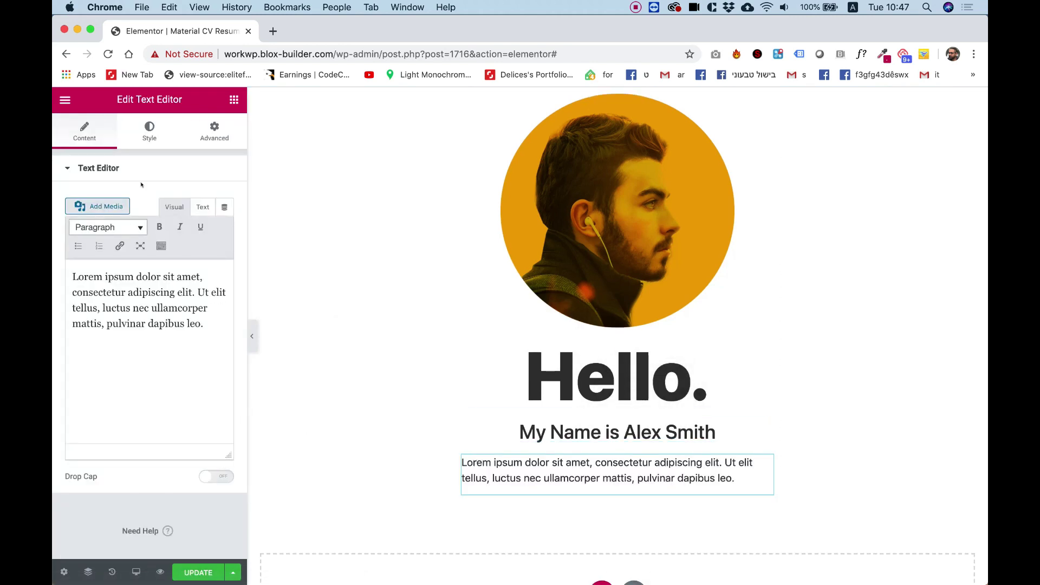
left_click(149, 132)
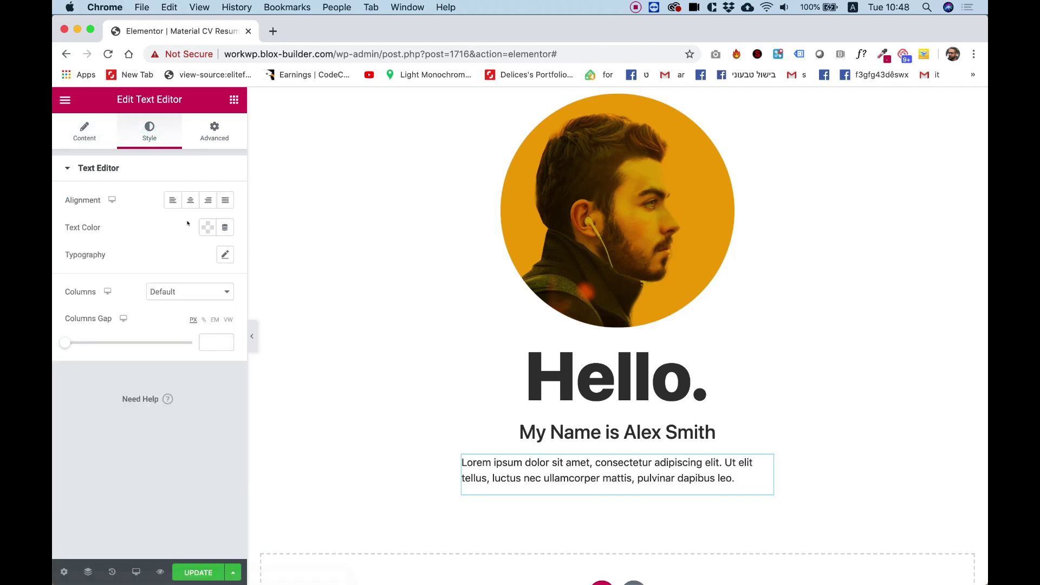
left_click(190, 200)
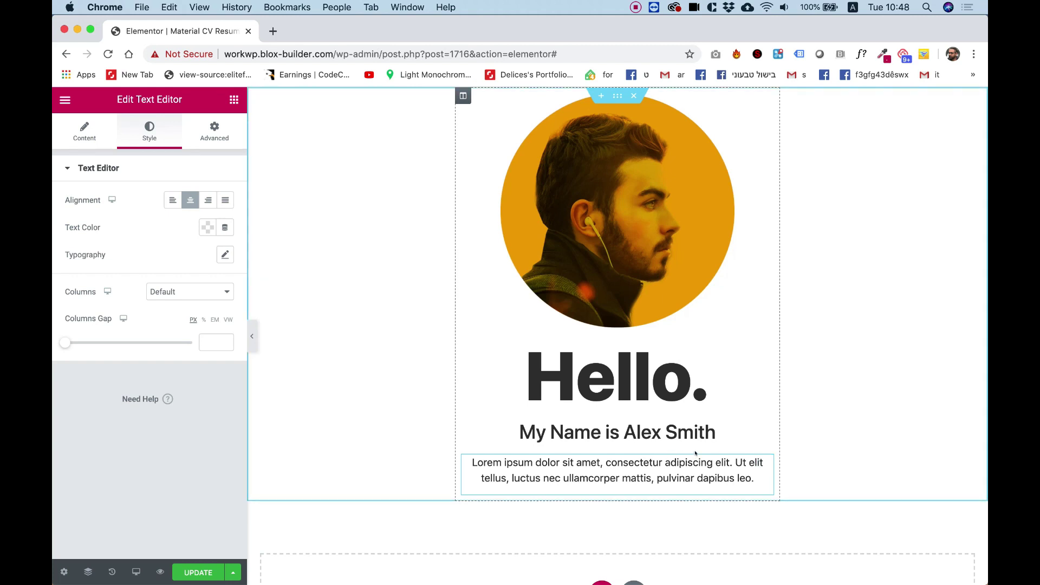
scroll(650, 306, "down", 1)
scroll(650, 306, "up", 1)
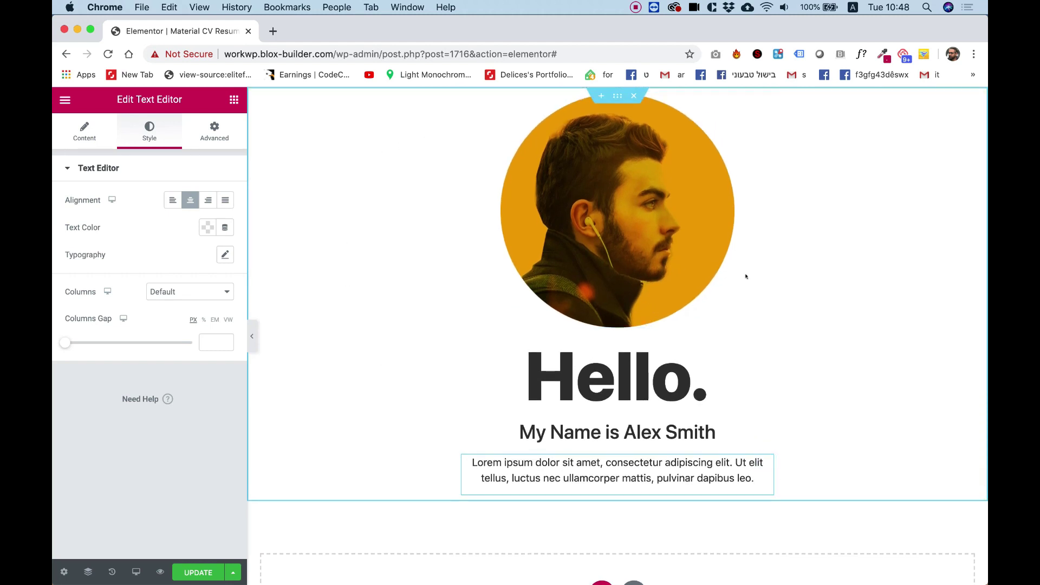
Find the button widgets and add an Icon Hover Effect Button below the centred paragraph.
left_click(234, 100)
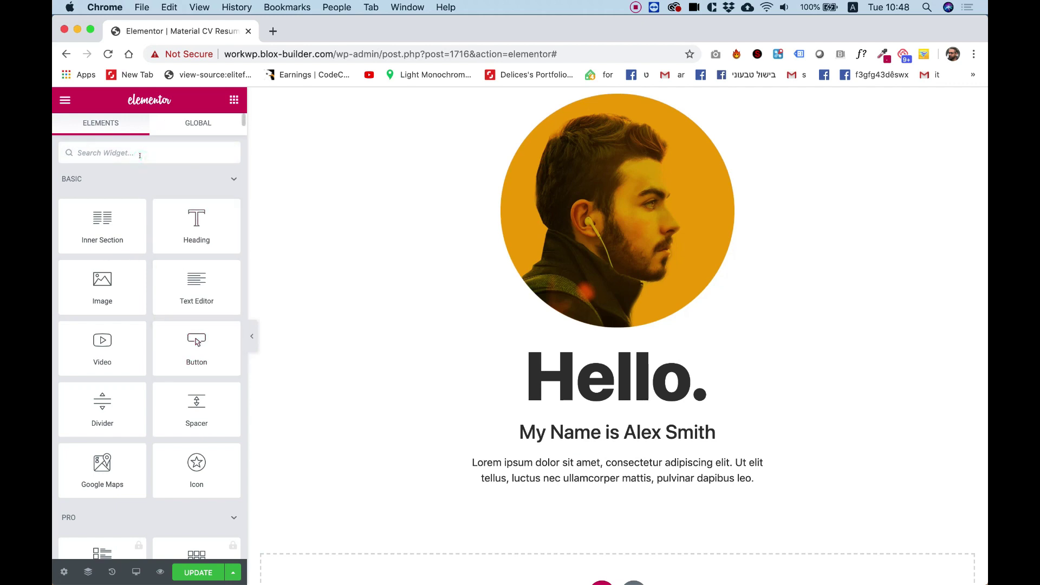
type("button")
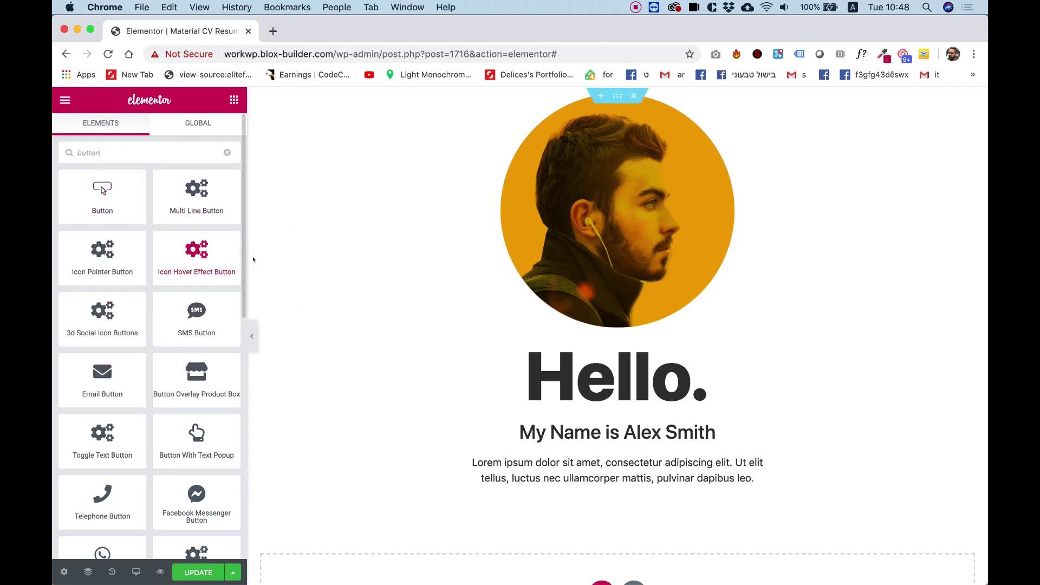
left_click_drag(194, 256, 648, 494)
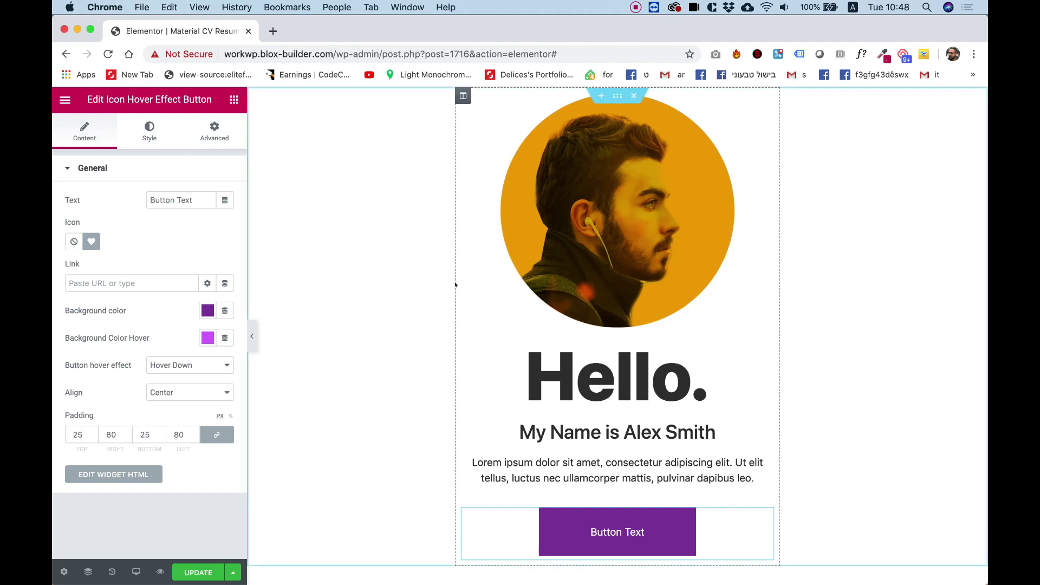
Replace the button's heart icon with the plain down arrow from the icon library.
scroll(618, 380, "down", 3)
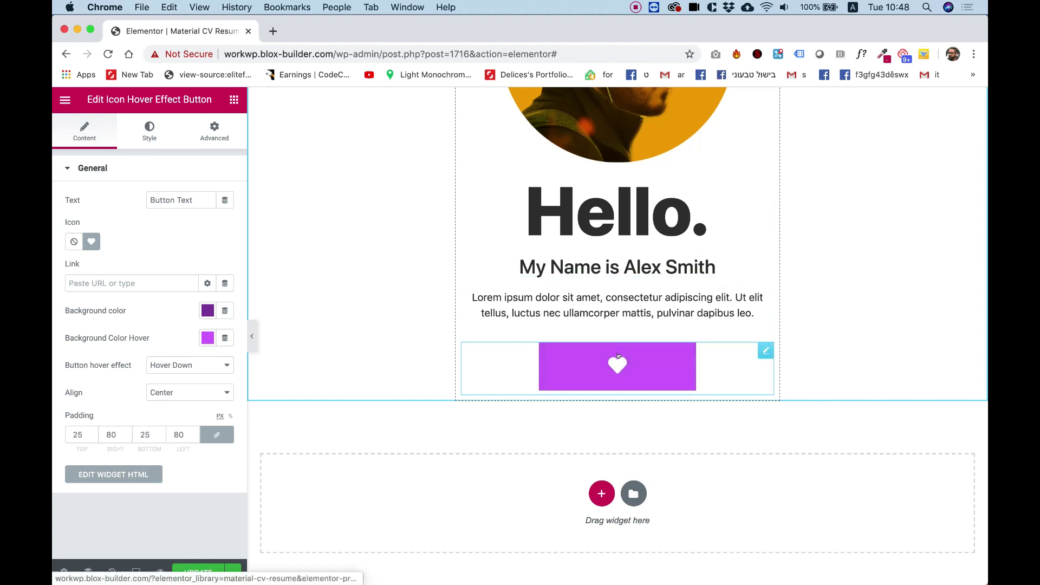
left_click(91, 238)
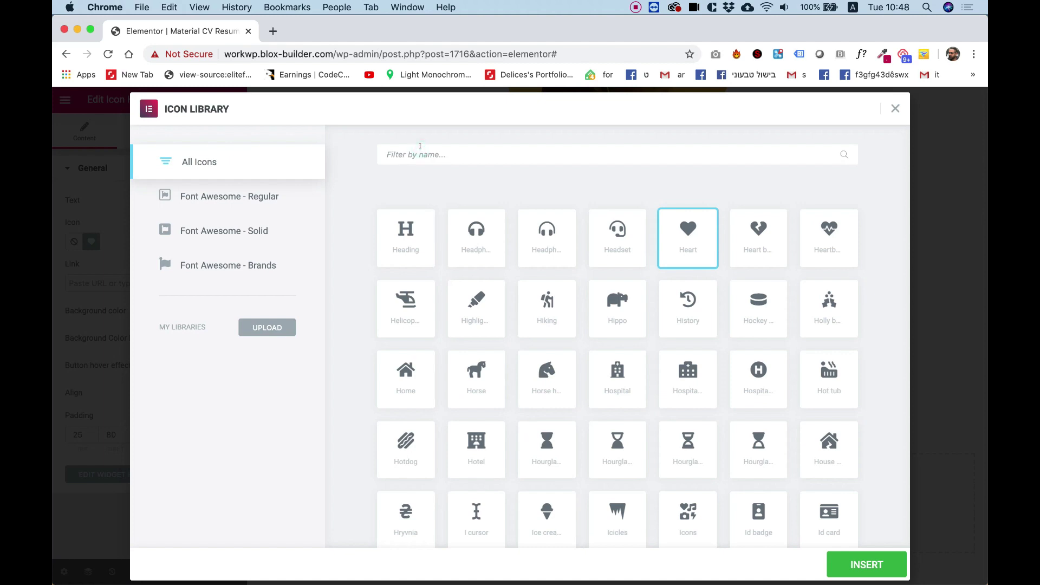
type("a")
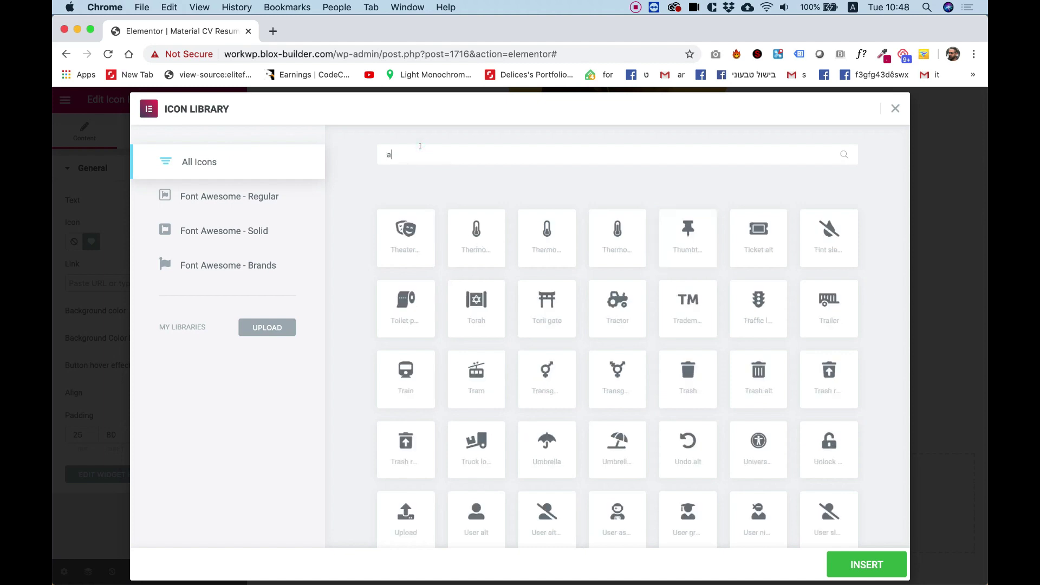
type("roo")
key("BackSpace")
key("BackSpace")
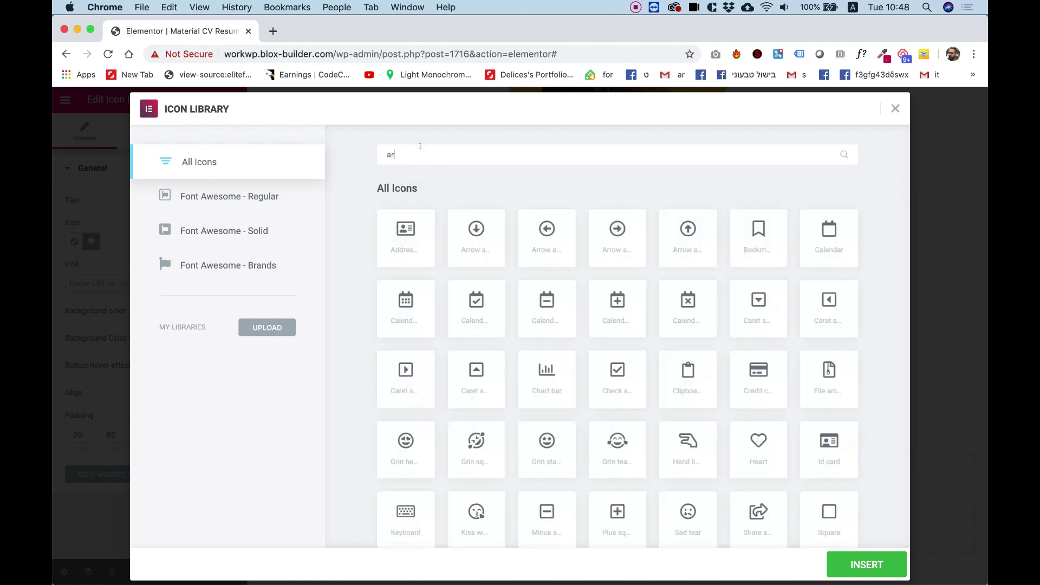
type("oo")
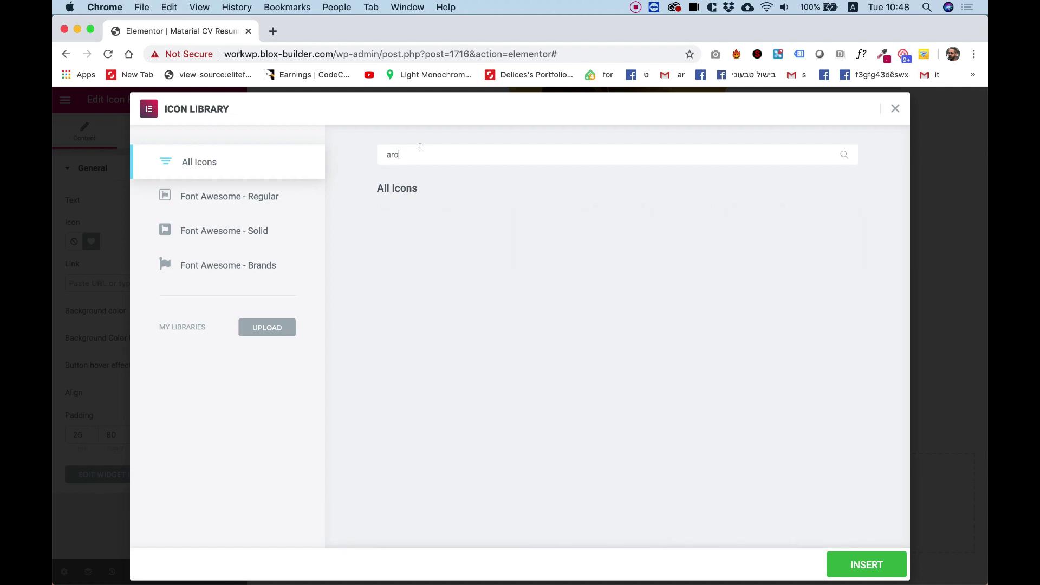
key("BackSpace")
type("row")
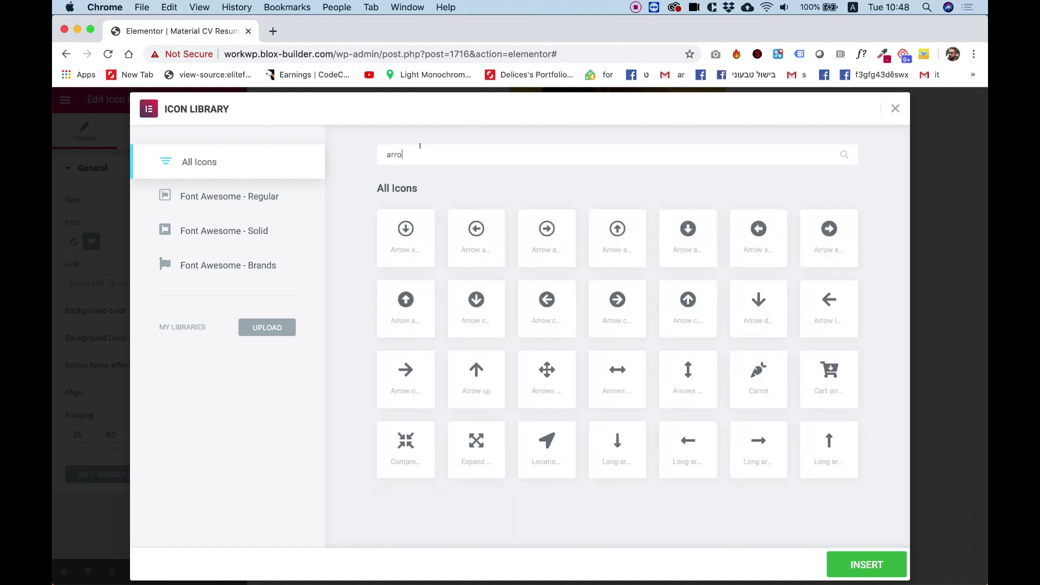
left_click(741, 306)
left_click(861, 563)
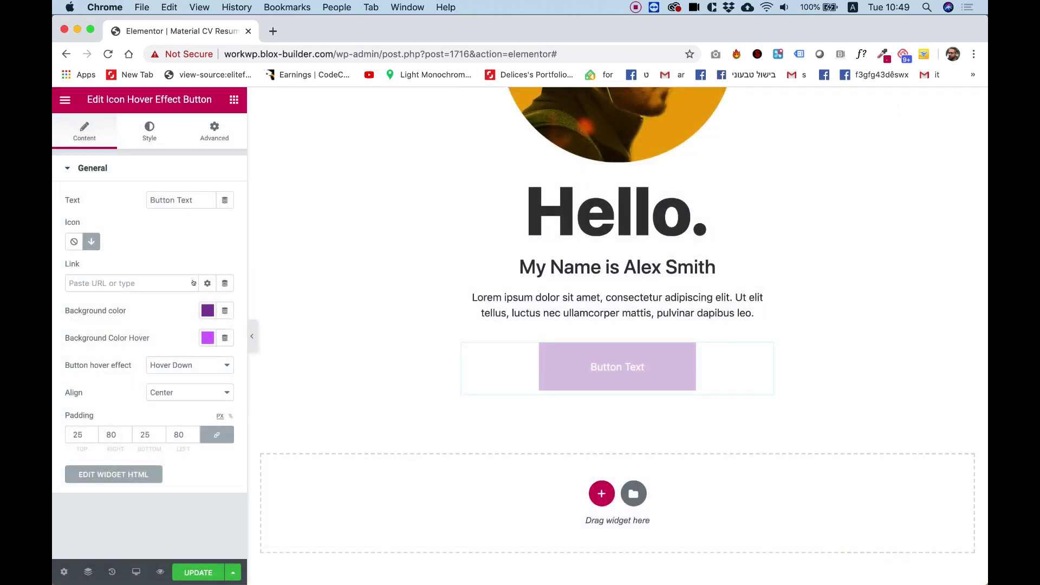
Change the button's text to "Download Resume".
triple_click(189, 192)
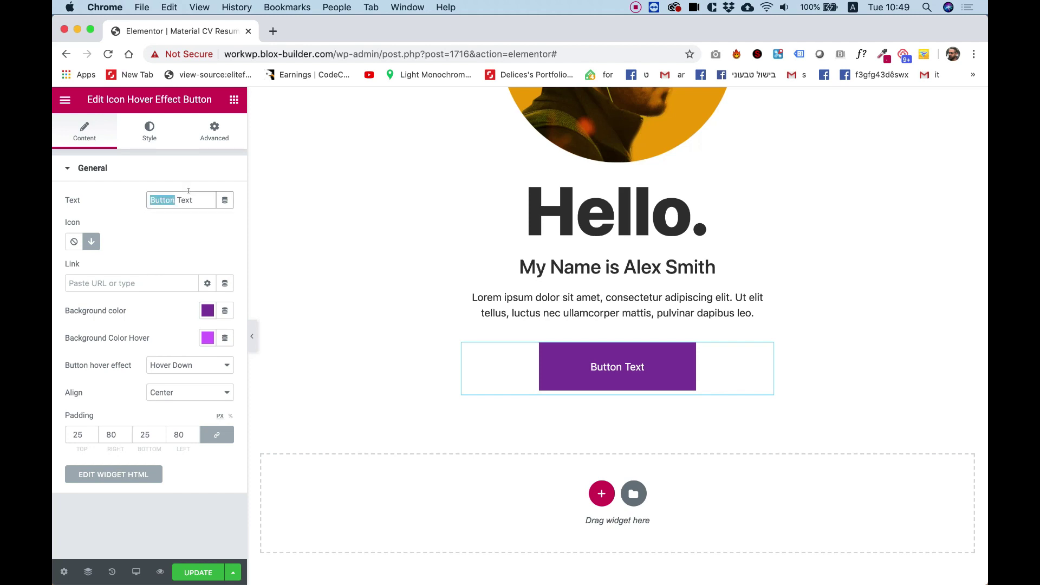
type("Downlo")
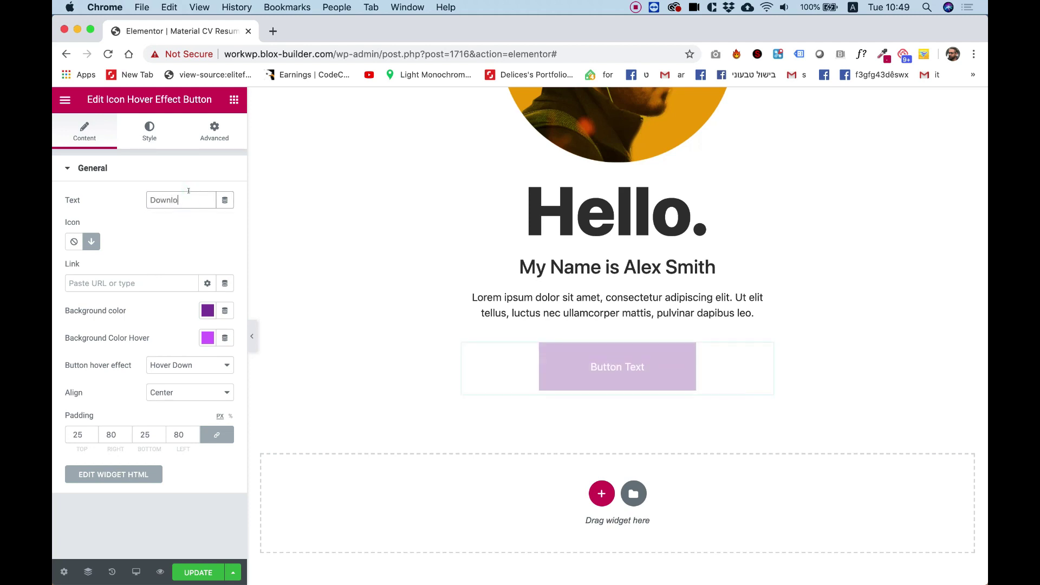
type("ad Resume")
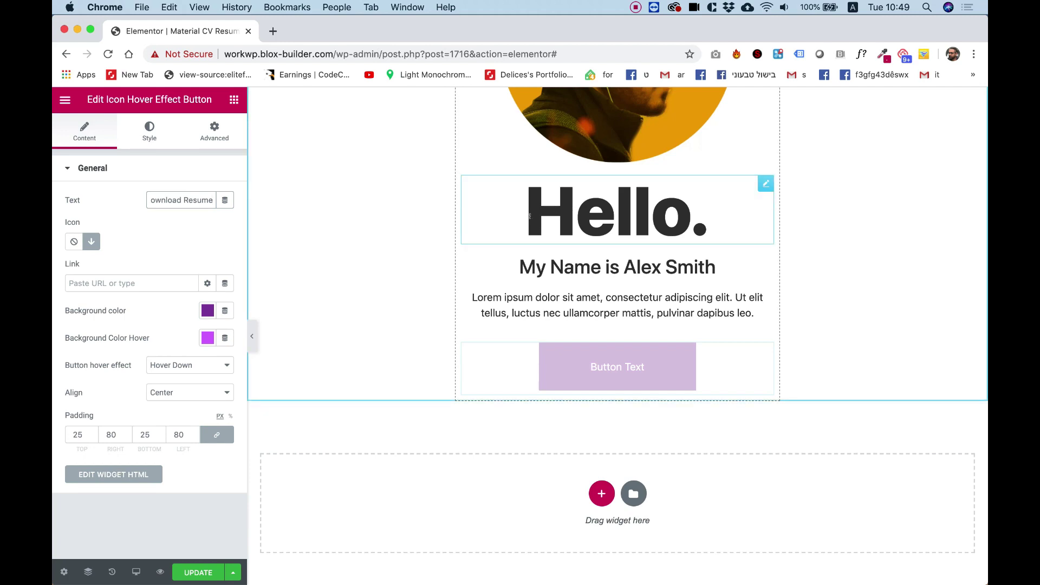
Give the hero section a classic background in the saved yellow colour #FDC006.
scroll(387, 237, "up", 3)
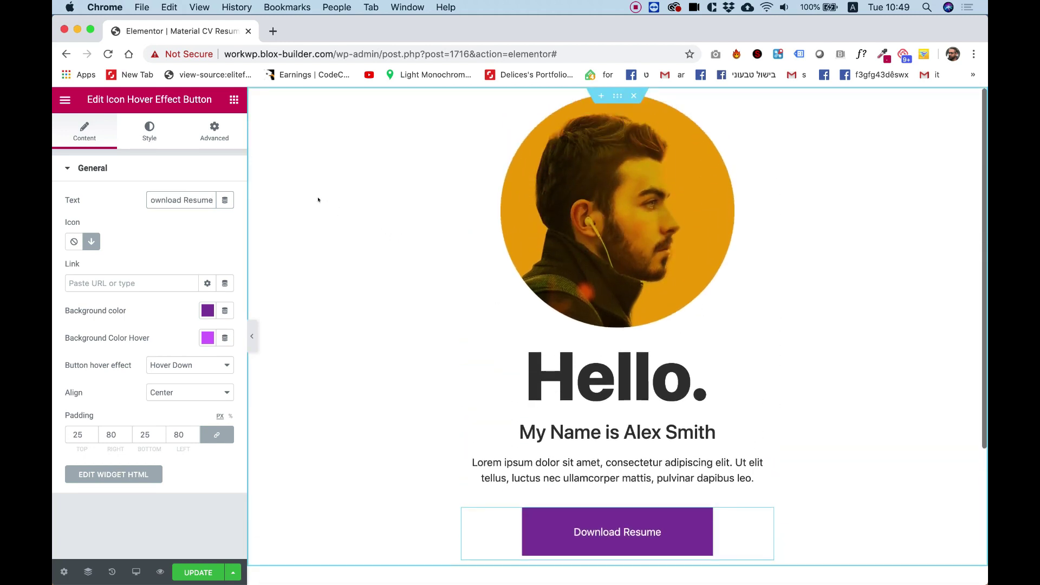
right_click(304, 191)
left_click(332, 200)
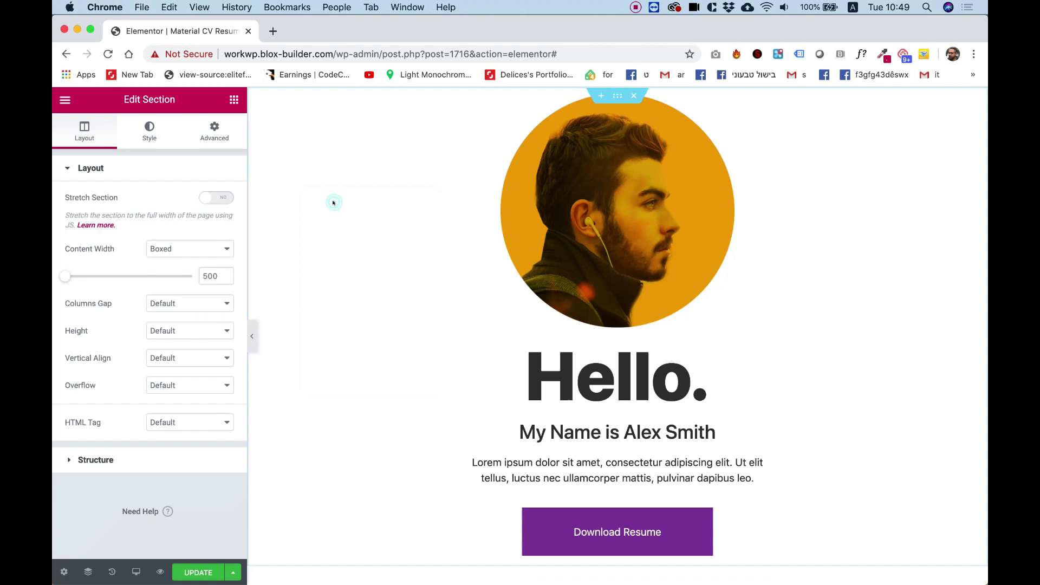
left_click(146, 126)
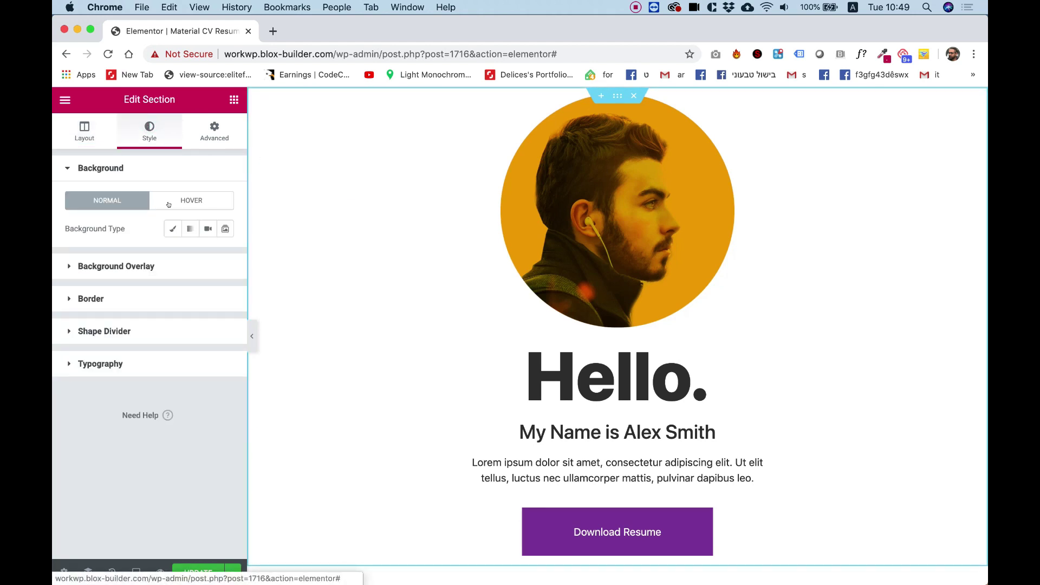
left_click(173, 229)
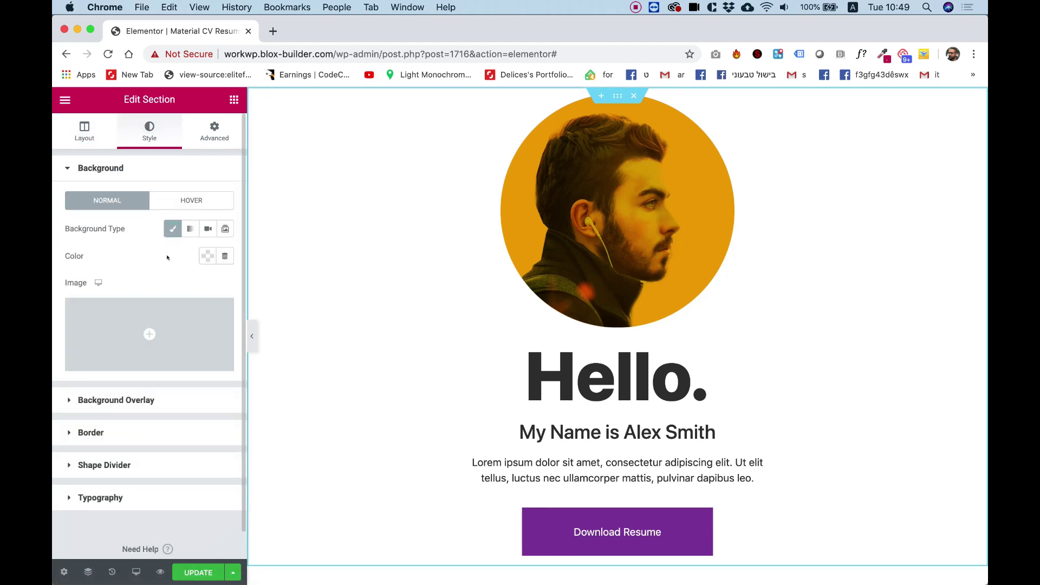
left_click(206, 257)
left_click(162, 302)
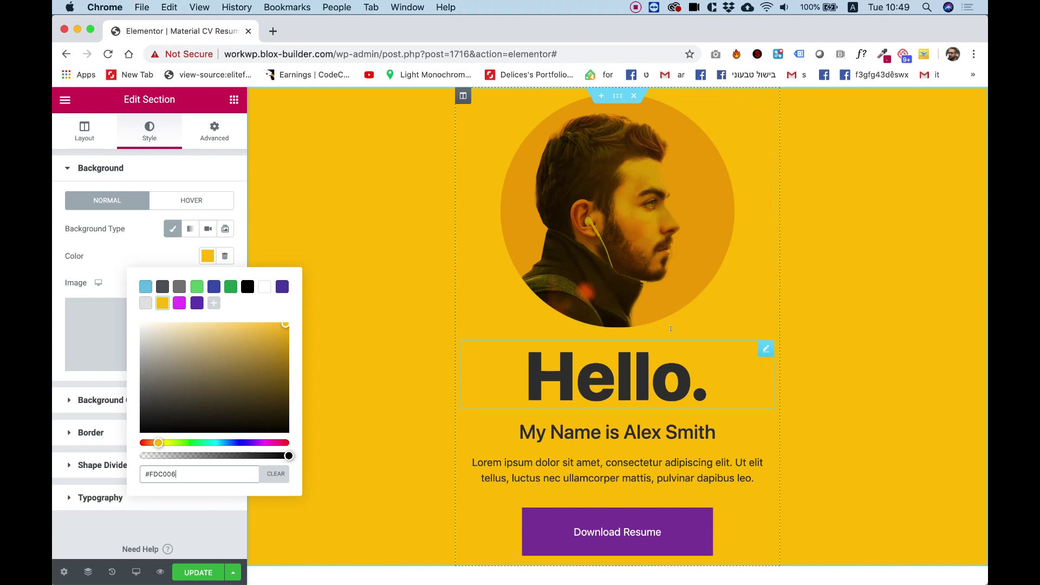
Set the "Hello." heading's text colour to white, #FFFFFF.
left_click(601, 370)
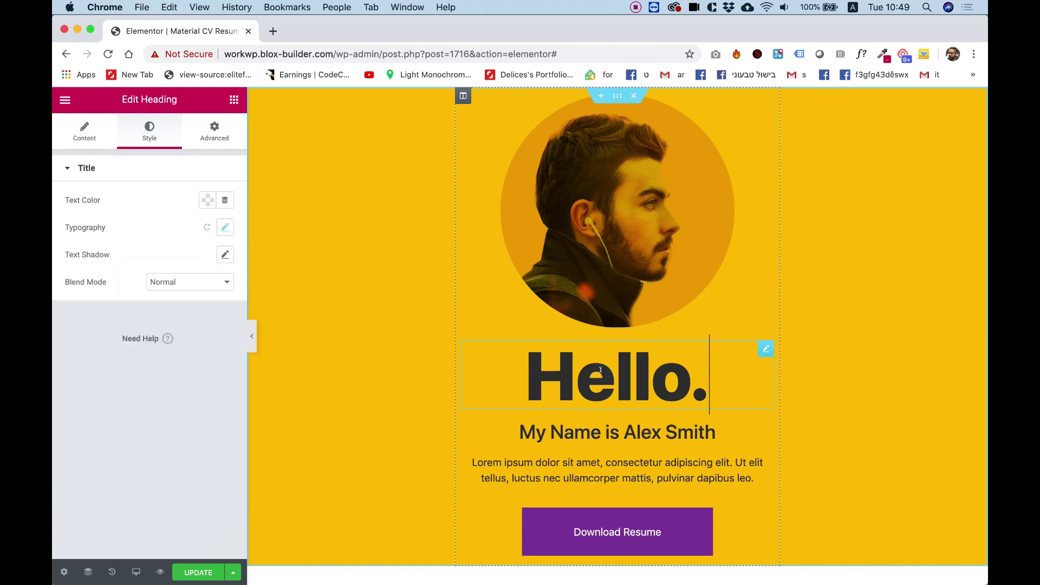
left_click(204, 203)
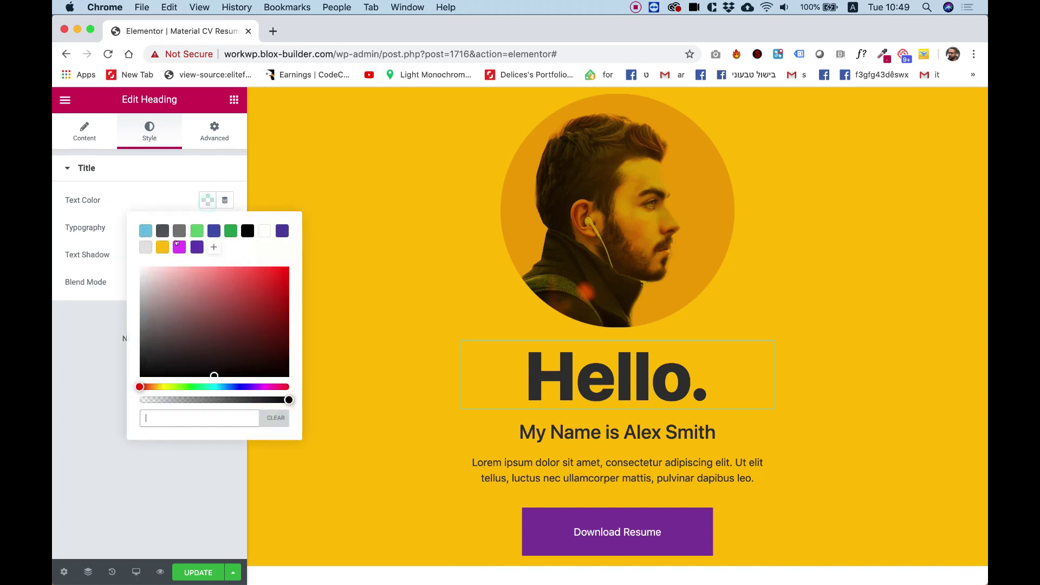
left_click(260, 228)
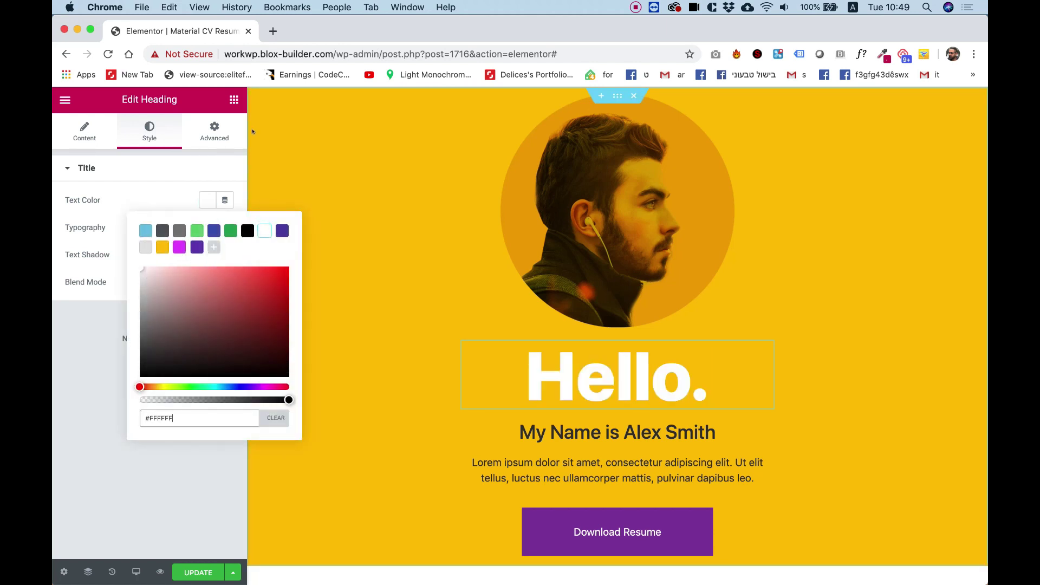
Unlink the "Hello." heading's margins and set its top margin to -106 px so it overlaps the portrait.
left_click(214, 130)
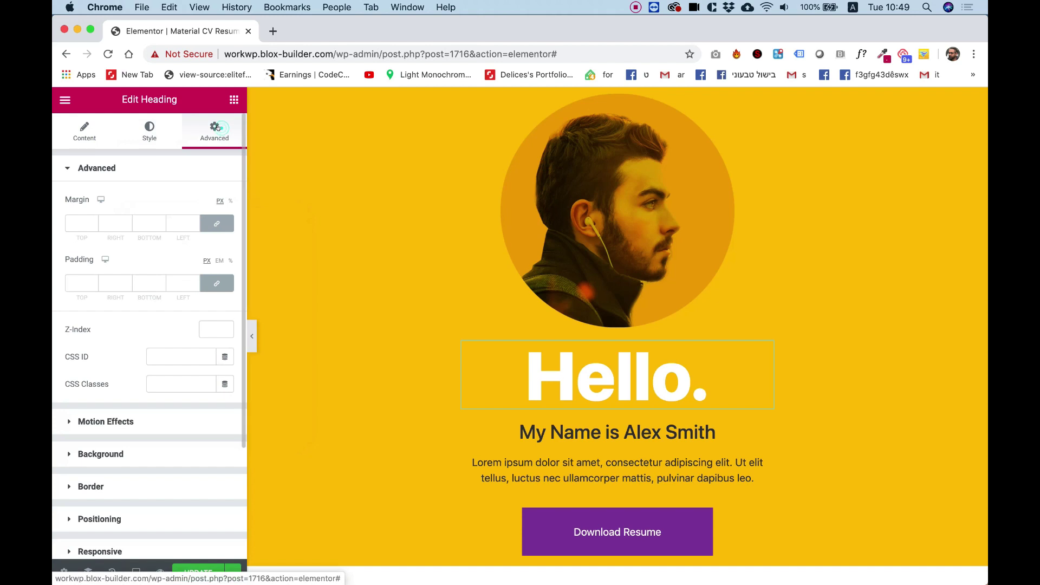
left_click(213, 222)
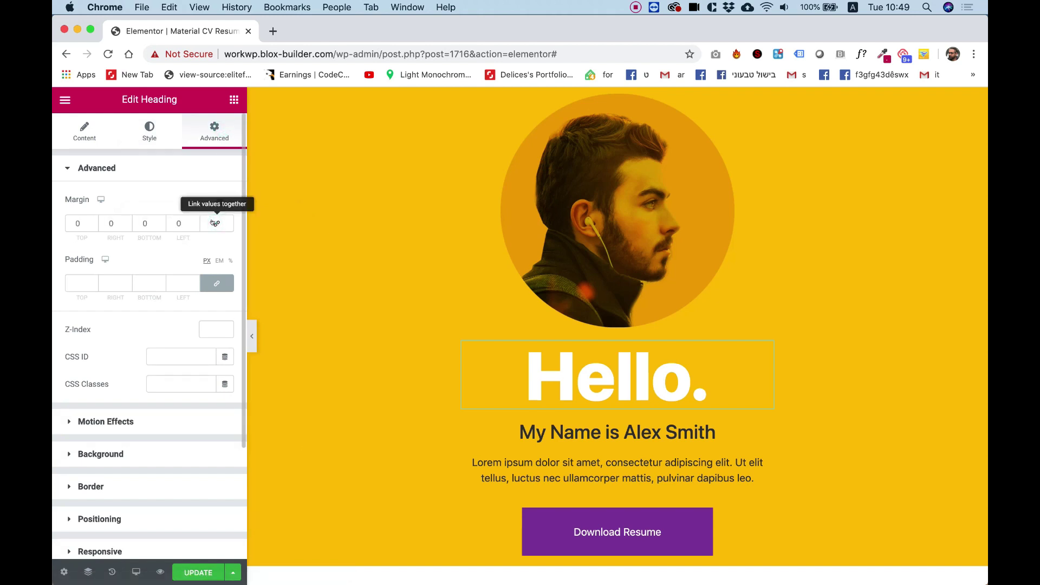
left_click(83, 222)
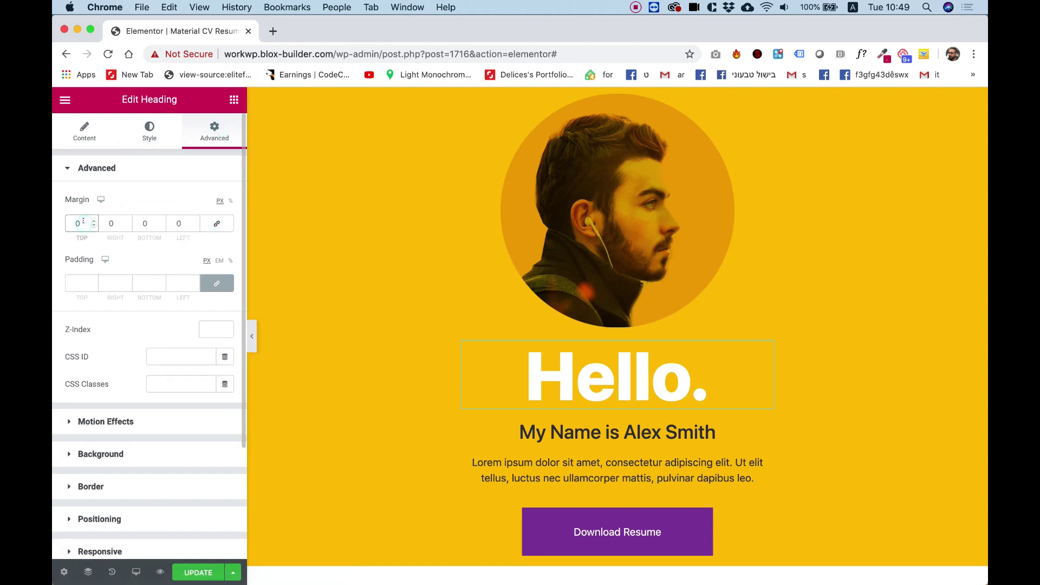
type("-30")
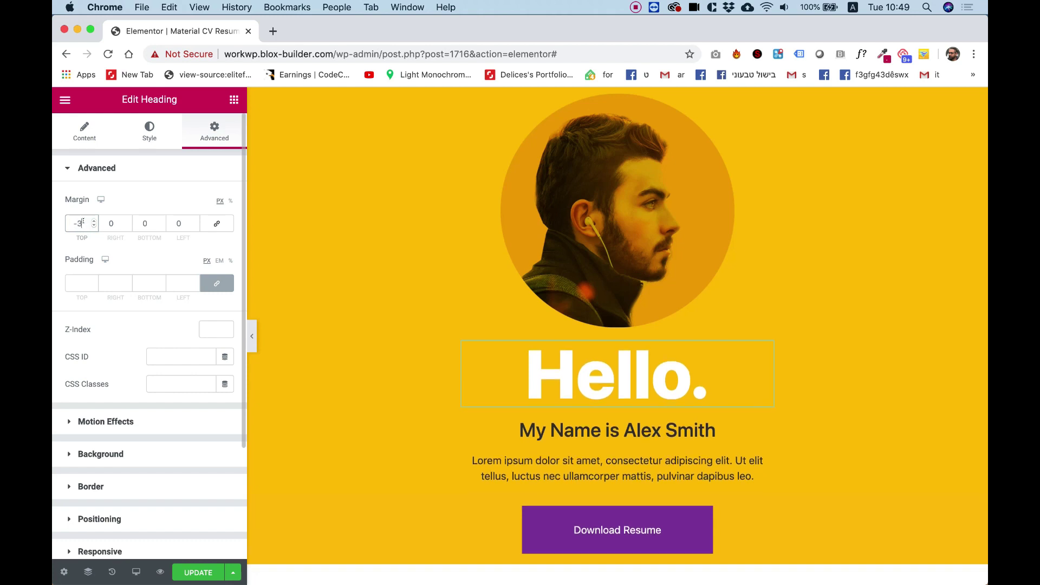
key("Down")
key("Down")
key("Down")
key("Down")
key("Down")
key("Down")
key("Down")
key("Down")
key("Down")
key("Down")
key("Down")
key("Down")
key("Down")
key("Down")
key("Down")
key("Down")
key("Down")
key("Down")
key("Down")
key("Down")
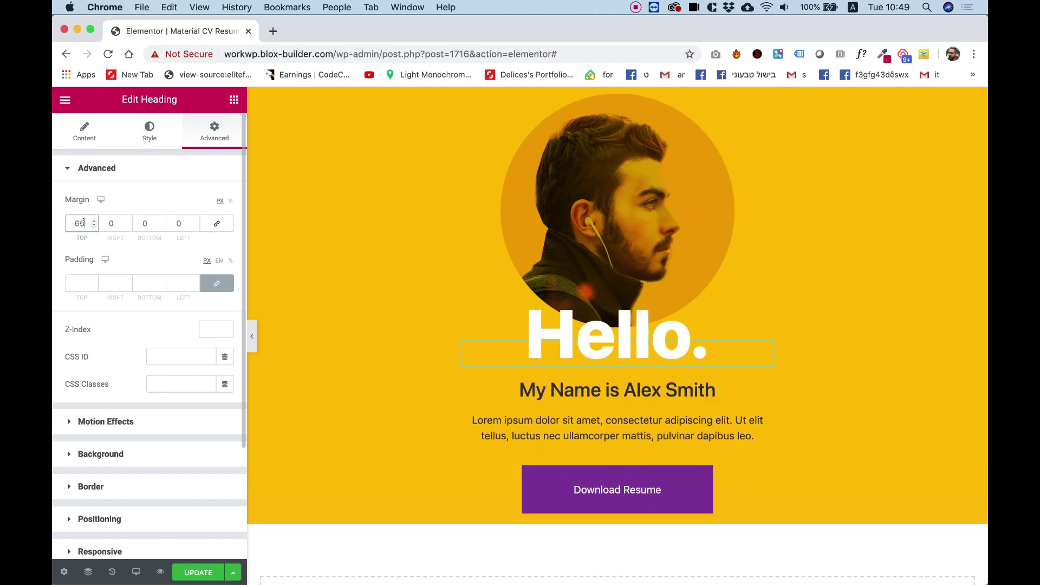
key("Down")
key("Down")
key("Down")
key("Down")
key("Down")
key("Down")
key("Down")
key("Down")
key("Down")
key("Down")
key("Down")
key("Down")
key("Down")
key("Down")
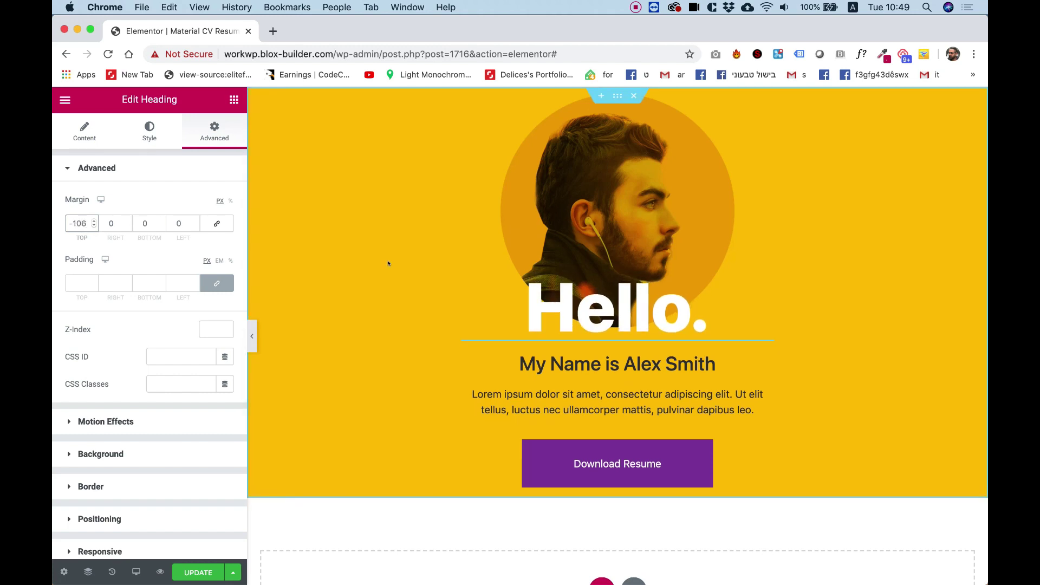
Unlink the yellow hero section's padding and set it to 30 px at the top and 120 px at the bottom.
right_click(347, 150)
left_click(378, 162)
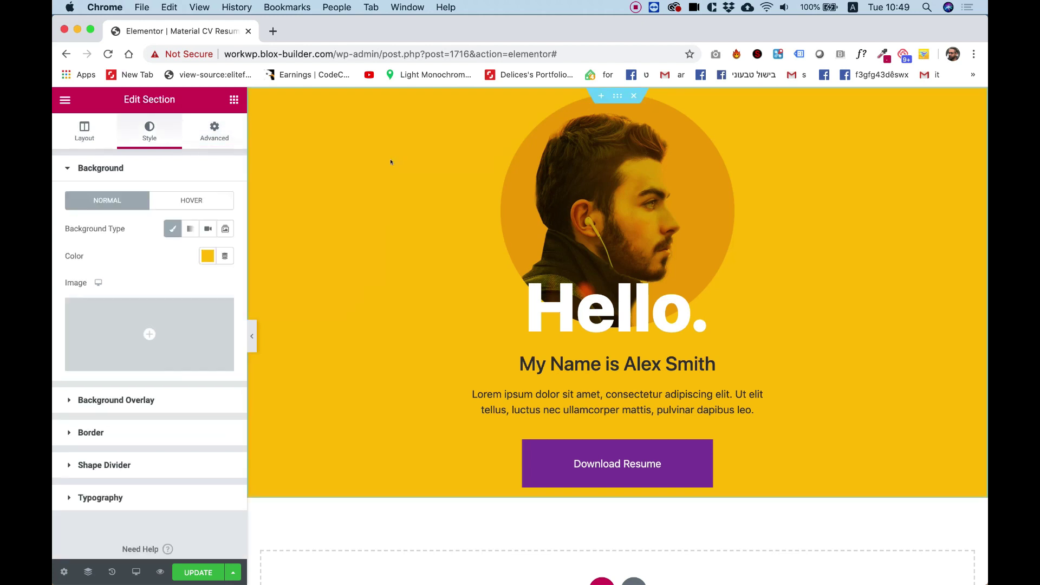
left_click(215, 131)
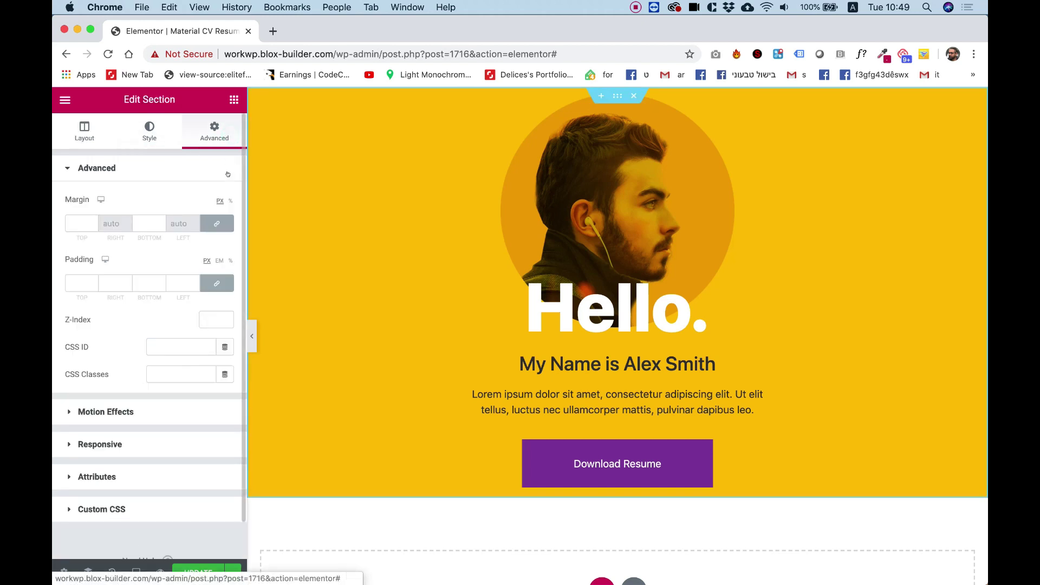
left_click(212, 288)
left_click(75, 283)
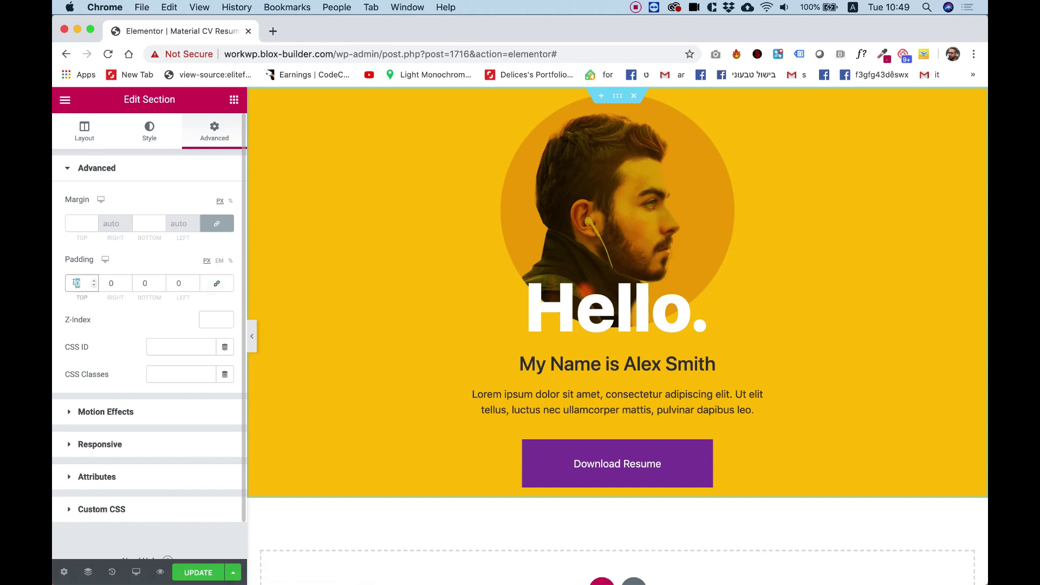
type("30")
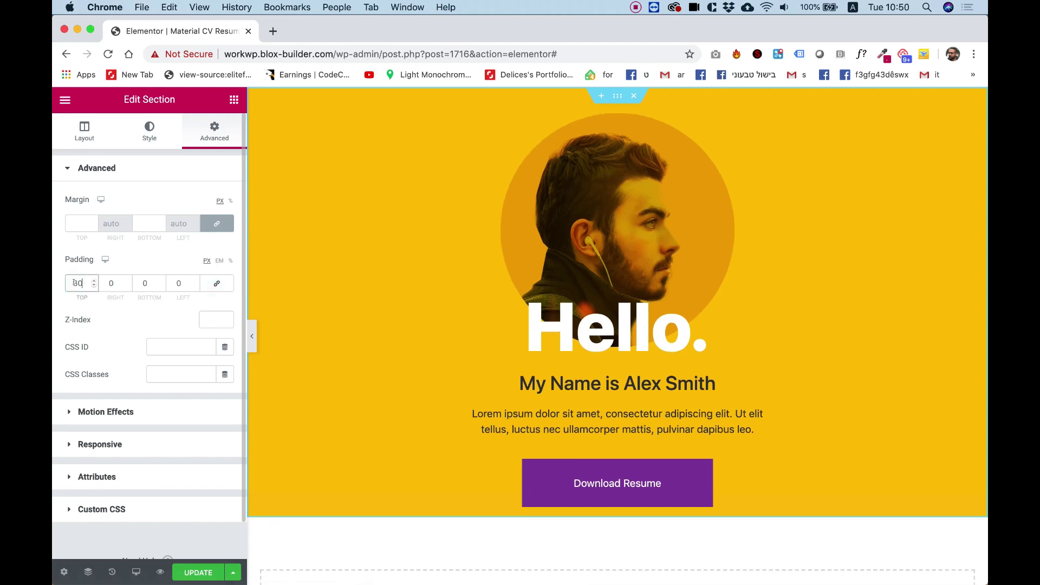
left_click(142, 283)
type("1")
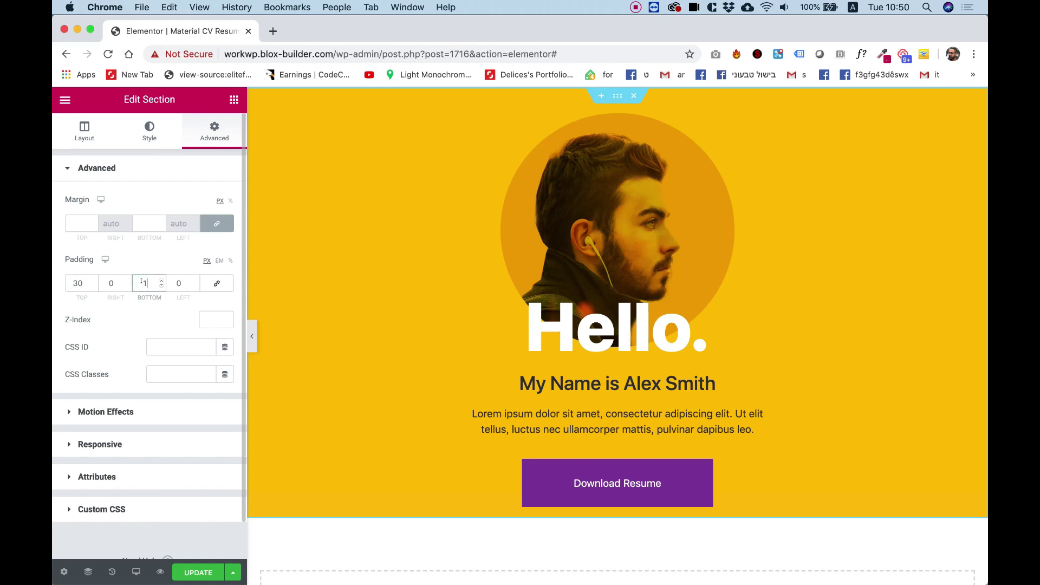
type("20")
scroll(444, 300, "down", 3)
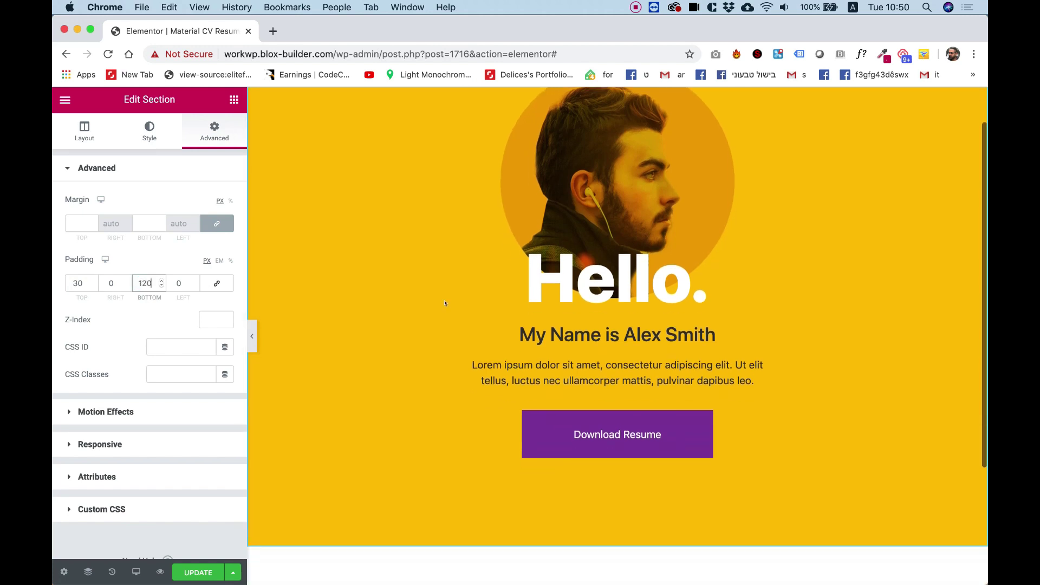
scroll(444, 302, "down", 3)
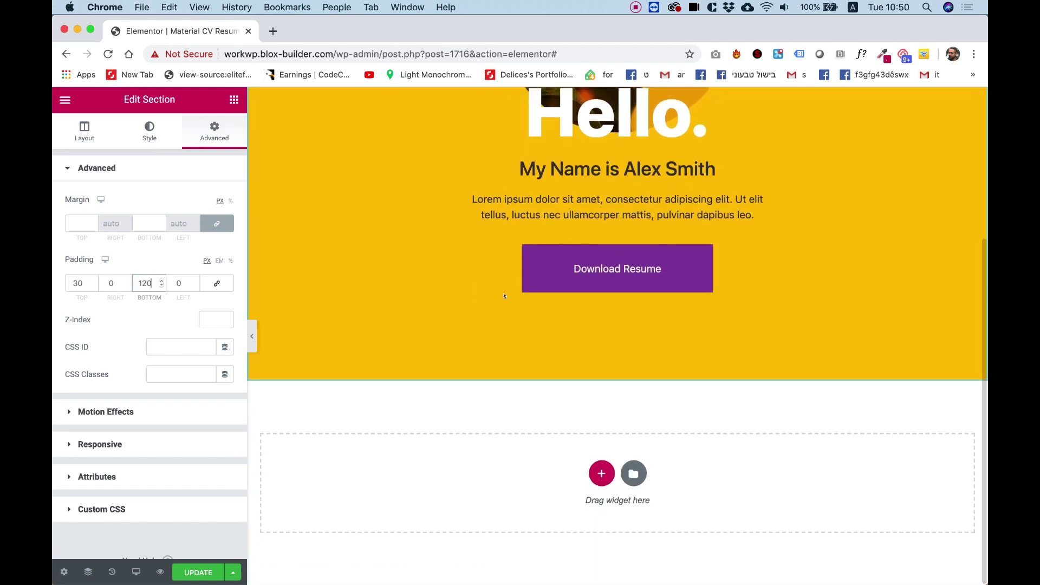
scroll(634, 365, "up", 5)
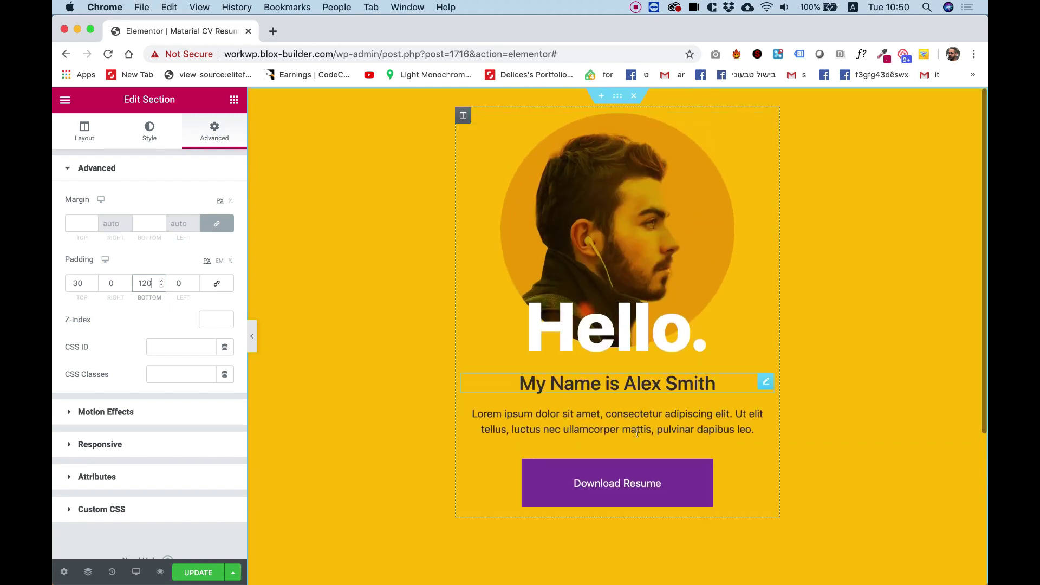
Add two stacked Inner Section widgets in a new section below the yellow hero.
scroll(645, 282, "down", 5)
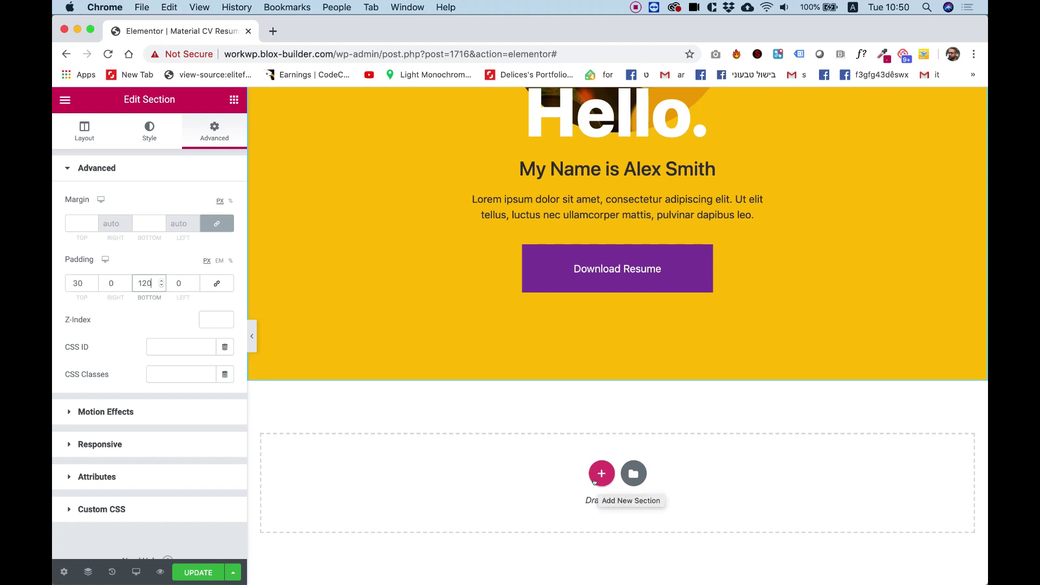
left_click(232, 100)
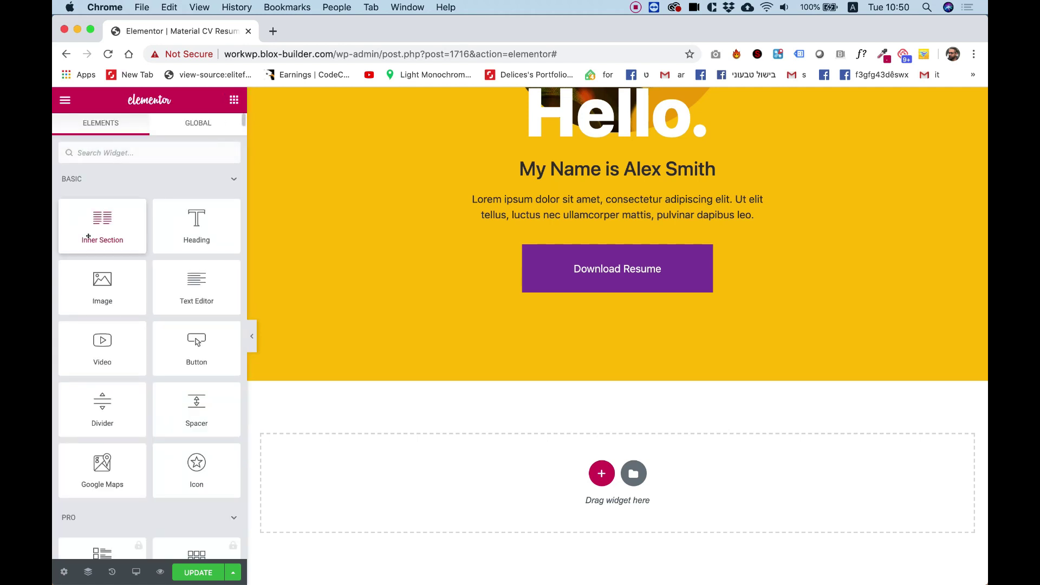
left_click_drag(90, 237, 549, 458)
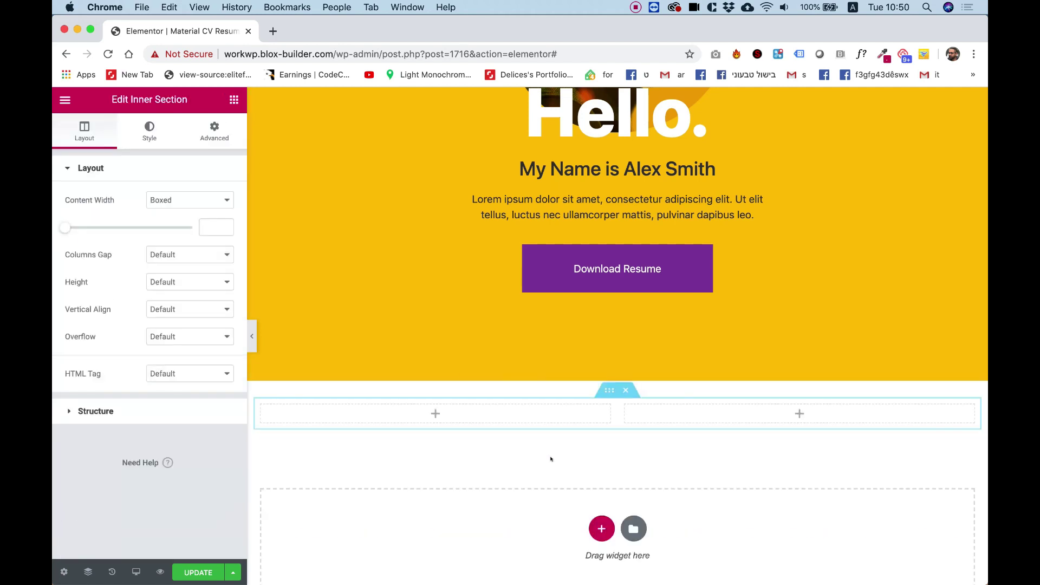
left_click(234, 99)
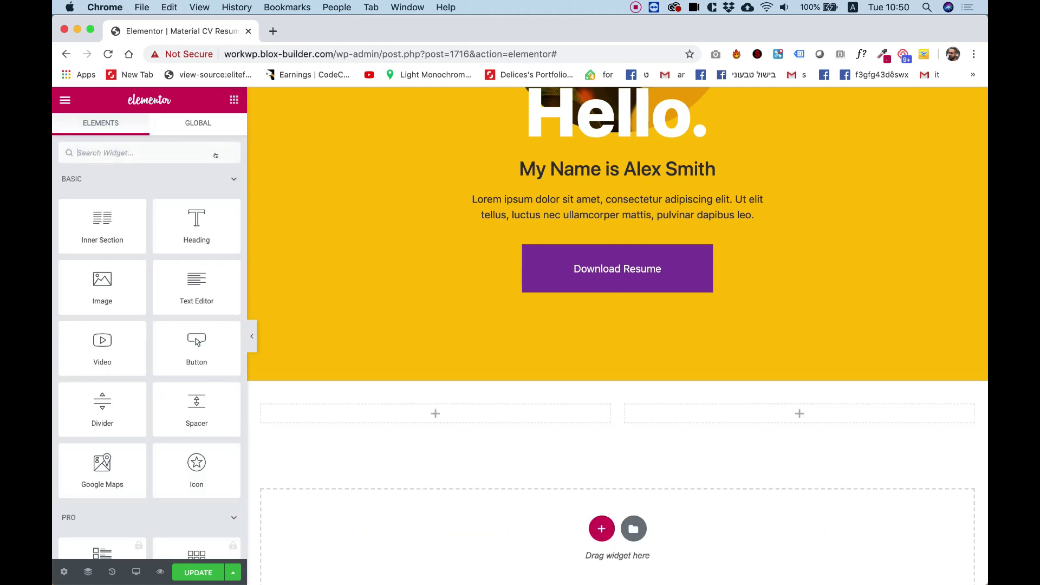
left_click_drag(103, 226, 568, 427)
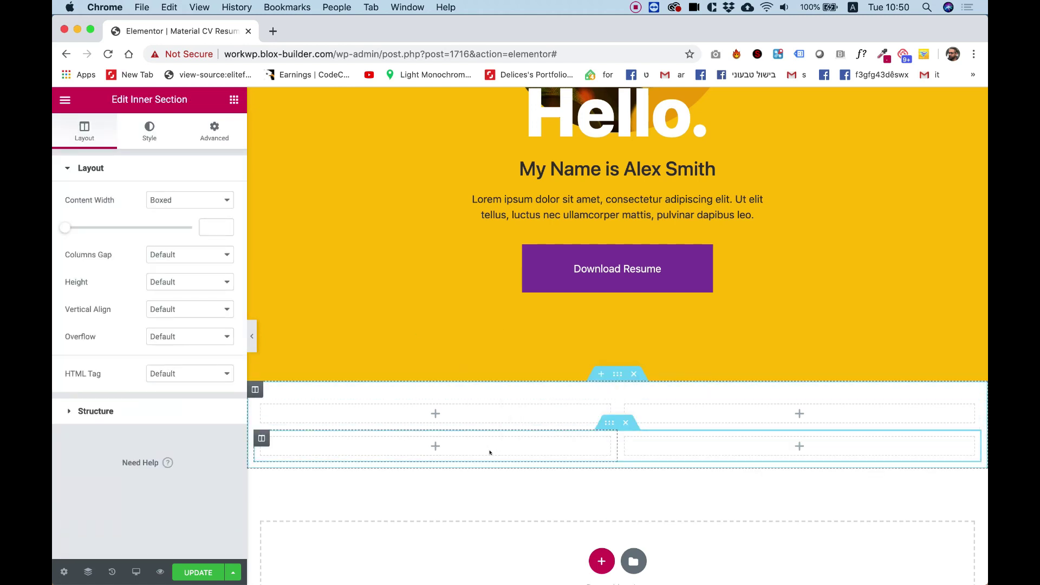
Reduce the upper inner section to one column and duplicate a column in the lower one to make three.
right_click(624, 405)
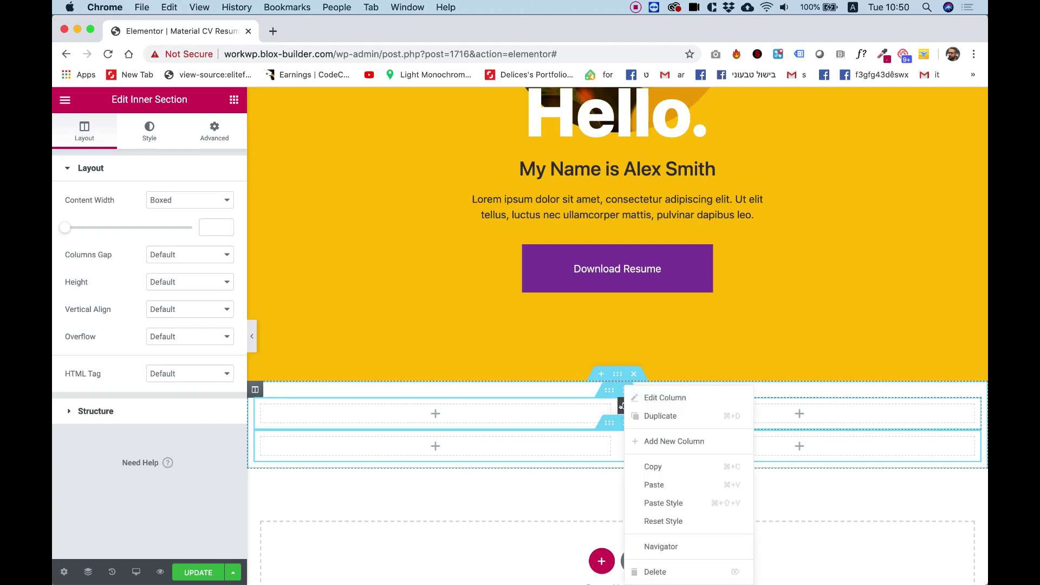
left_click(655, 571)
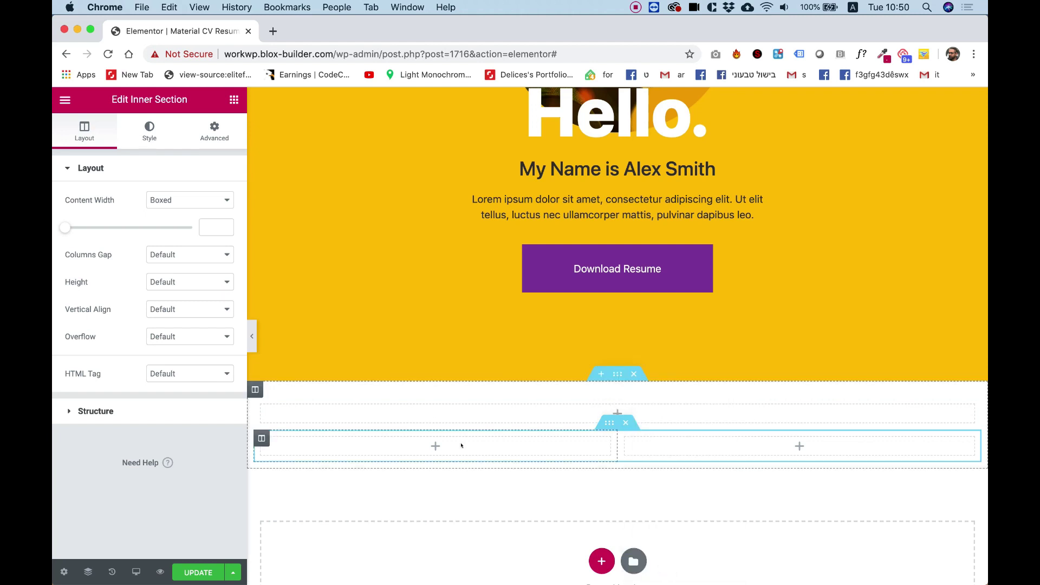
right_click(261, 438)
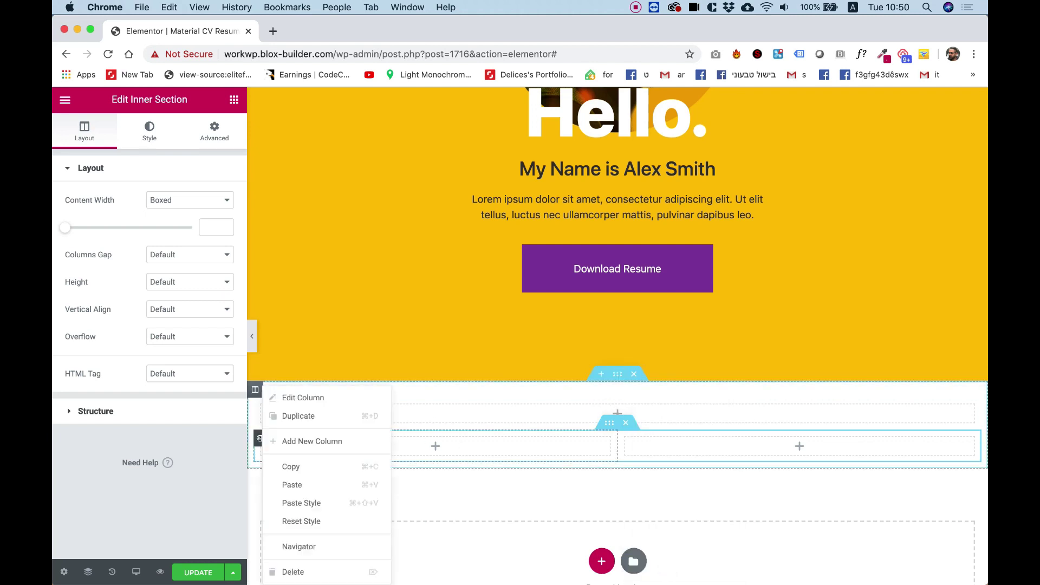
left_click(292, 417)
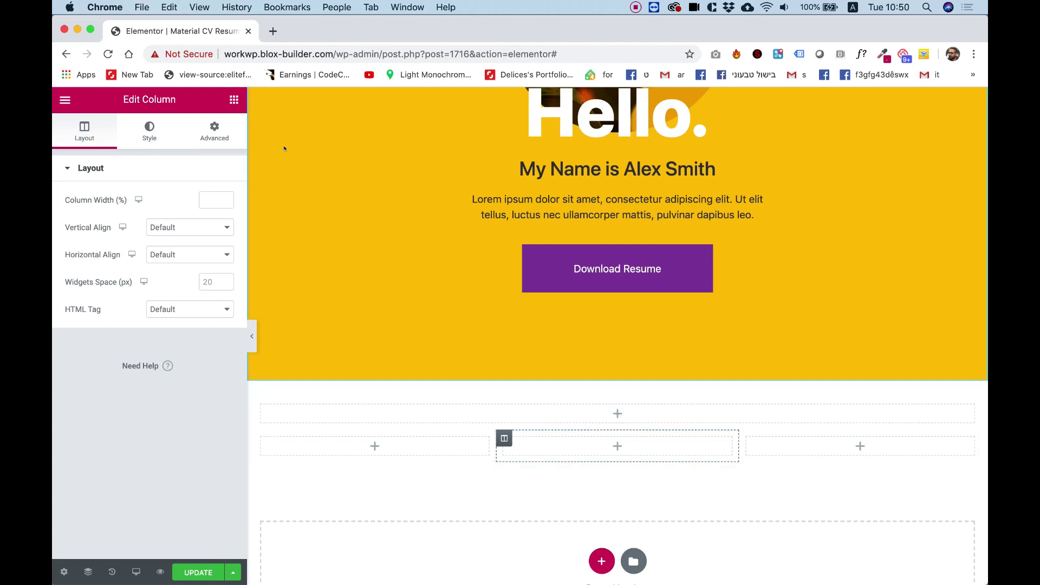
Add a centred Heading widget to the upper single-column inner section with the title "Services.".
left_click(234, 100)
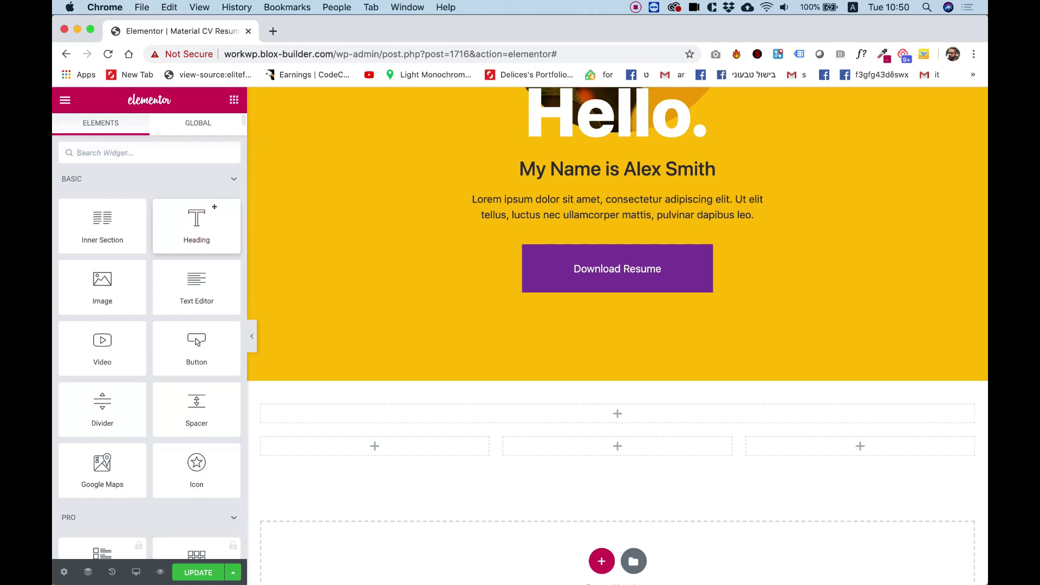
left_click_drag(196, 220, 607, 414)
left_click(189, 387)
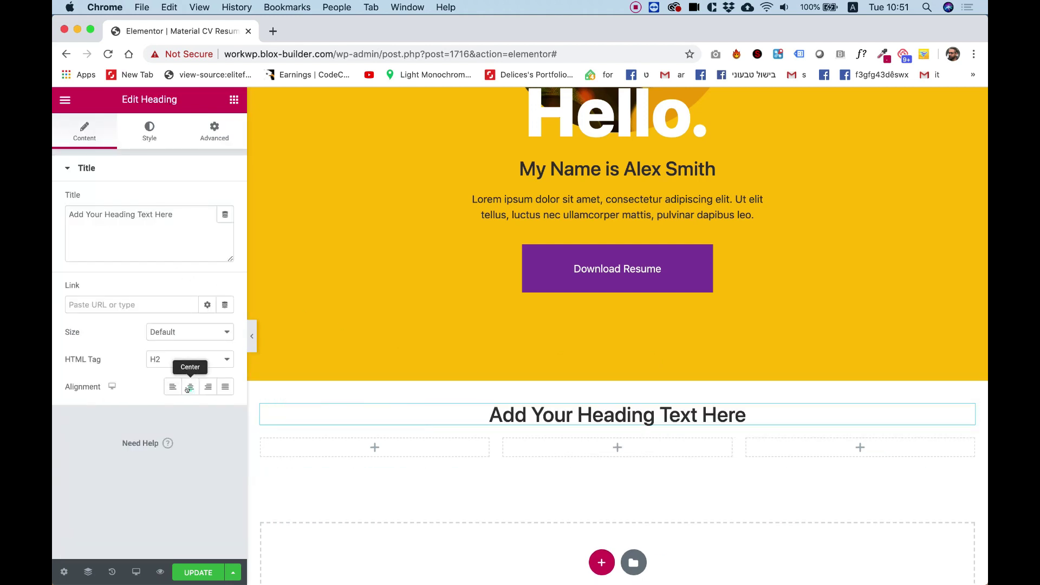
left_click(149, 253)
key("super+a")
type("Services..")
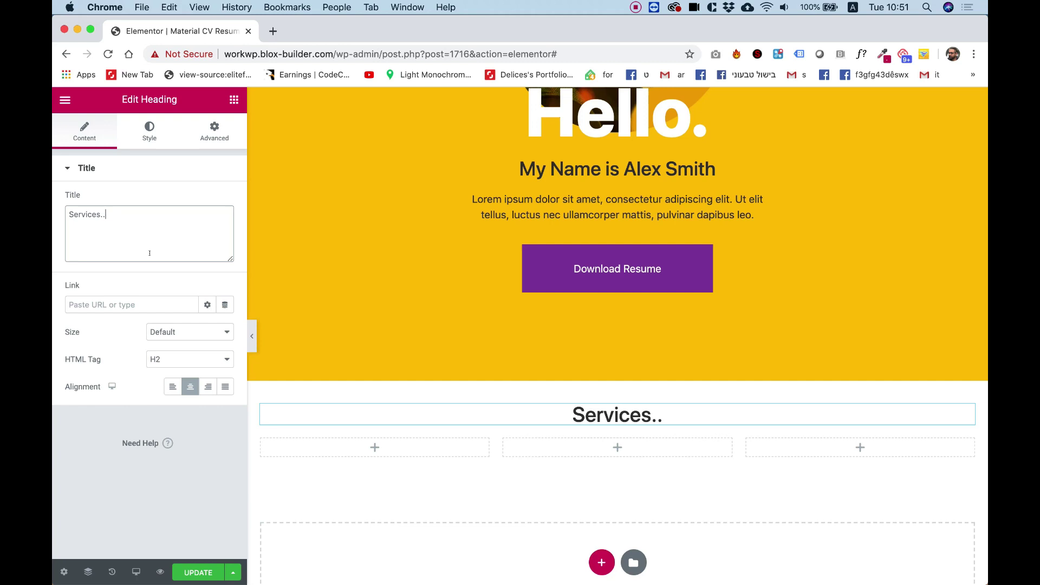
key("BackSpace")
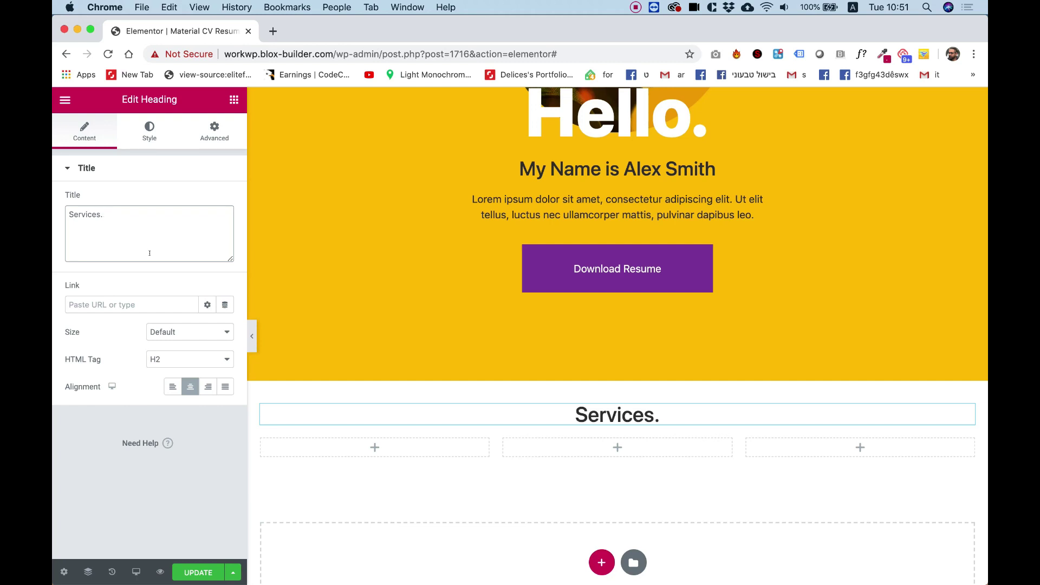
Style the "Services." heading with a 56 px size, weight 800 and the saved purple text colour #663AB6.
left_click(150, 130)
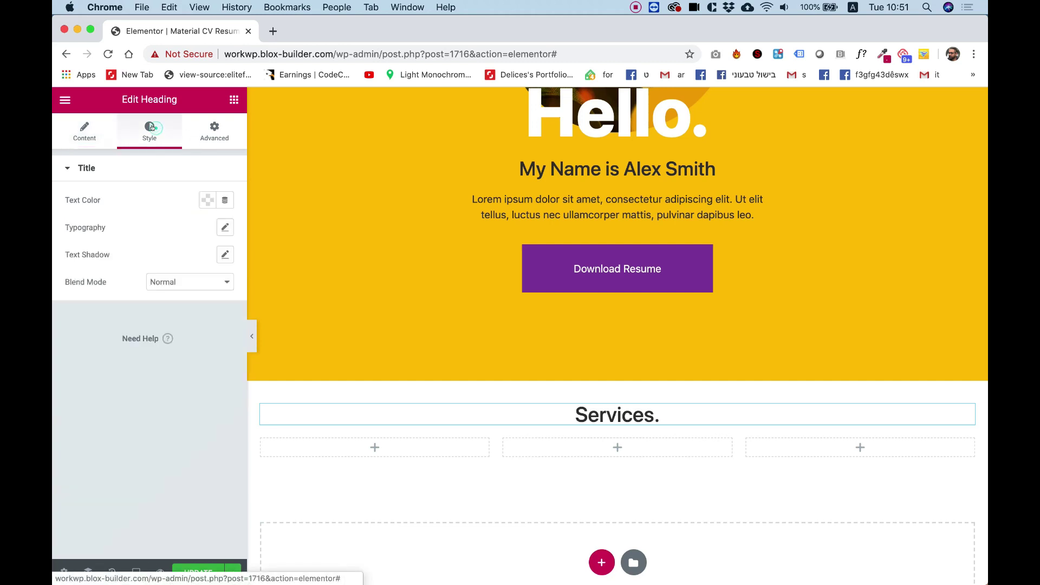
left_click(224, 227)
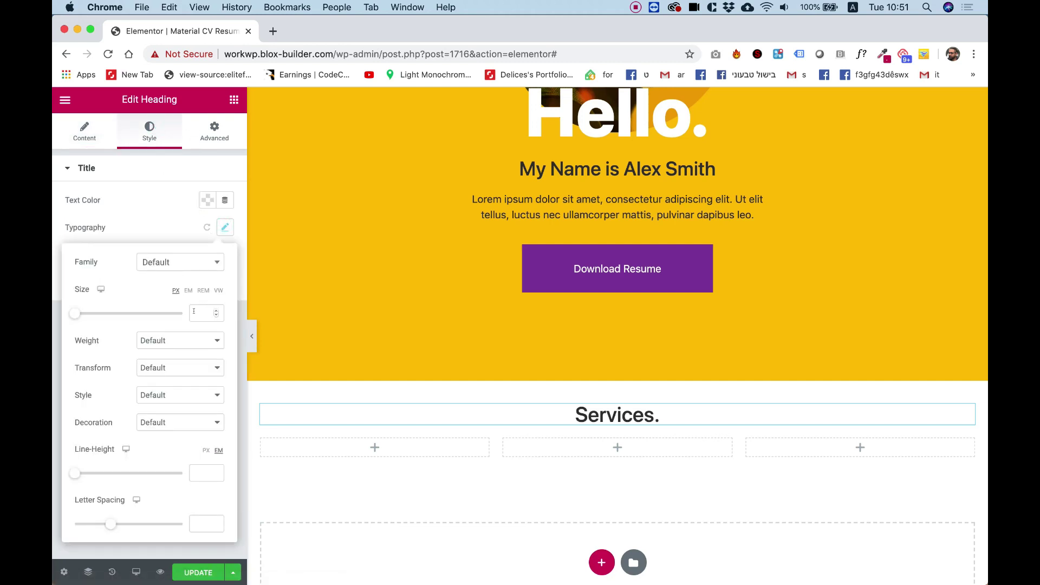
left_click_drag(72, 312, 102, 316)
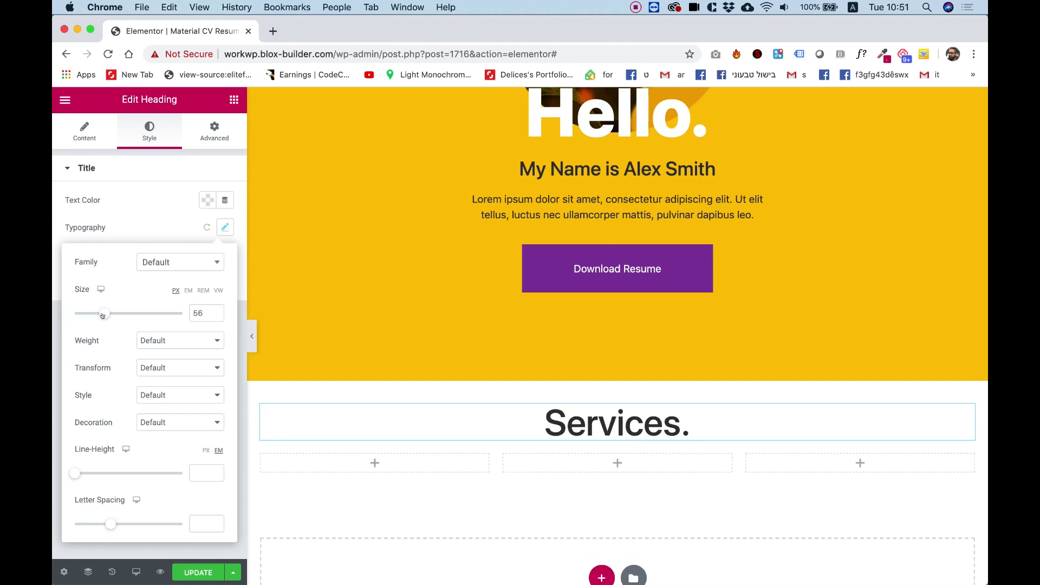
left_click(144, 342)
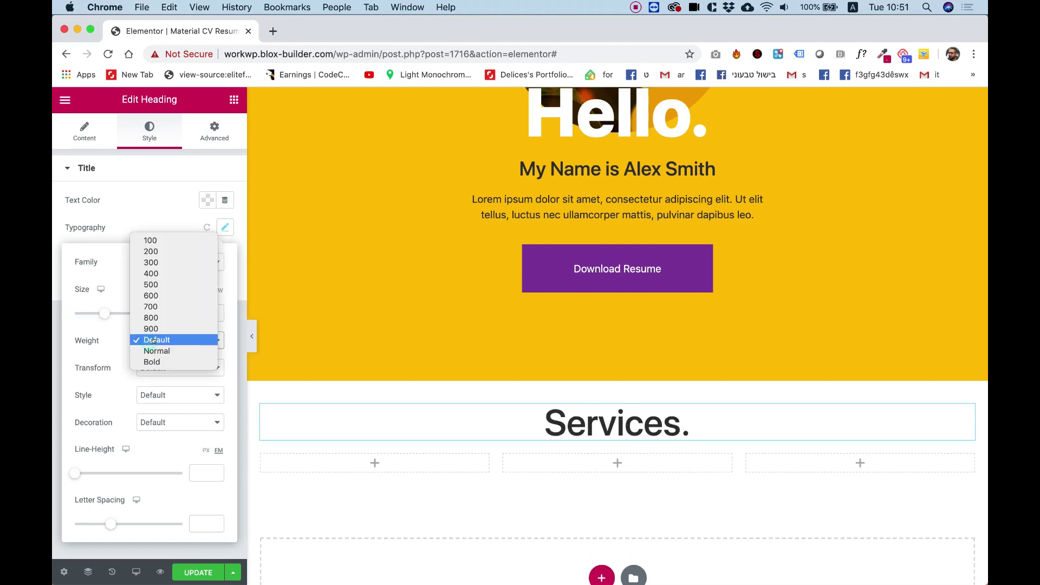
left_click(157, 315)
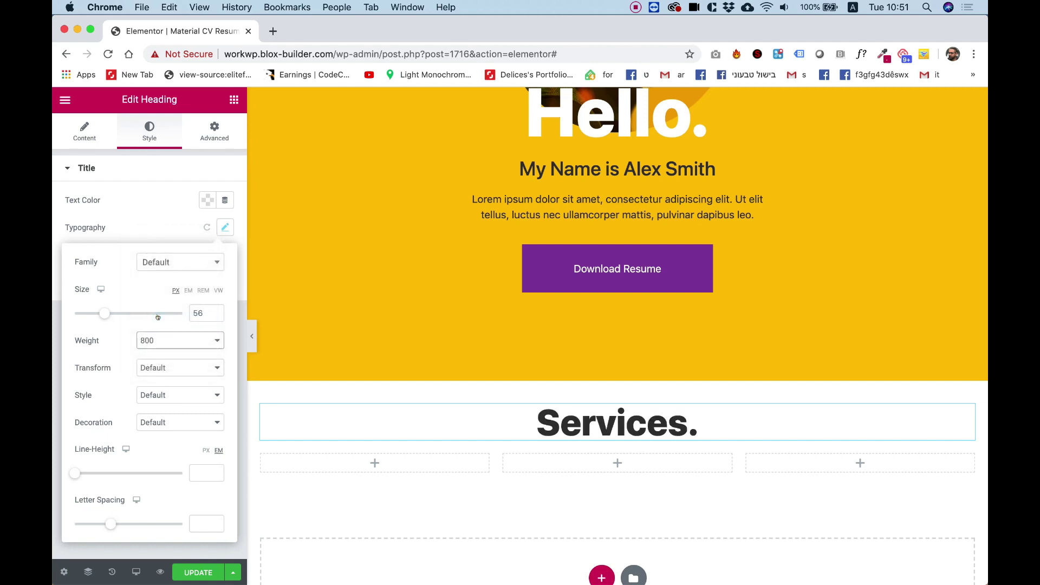
left_click(133, 208)
left_click(206, 200)
left_click(196, 247)
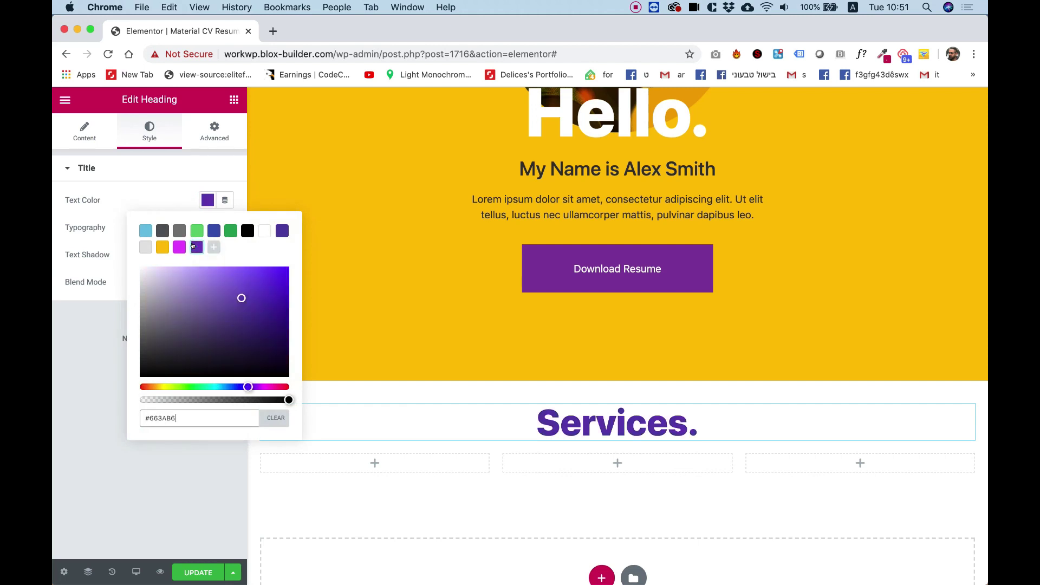
Add a Text Editor widget directly beneath the "Services." heading.
scroll(534, 306, "down", 2)
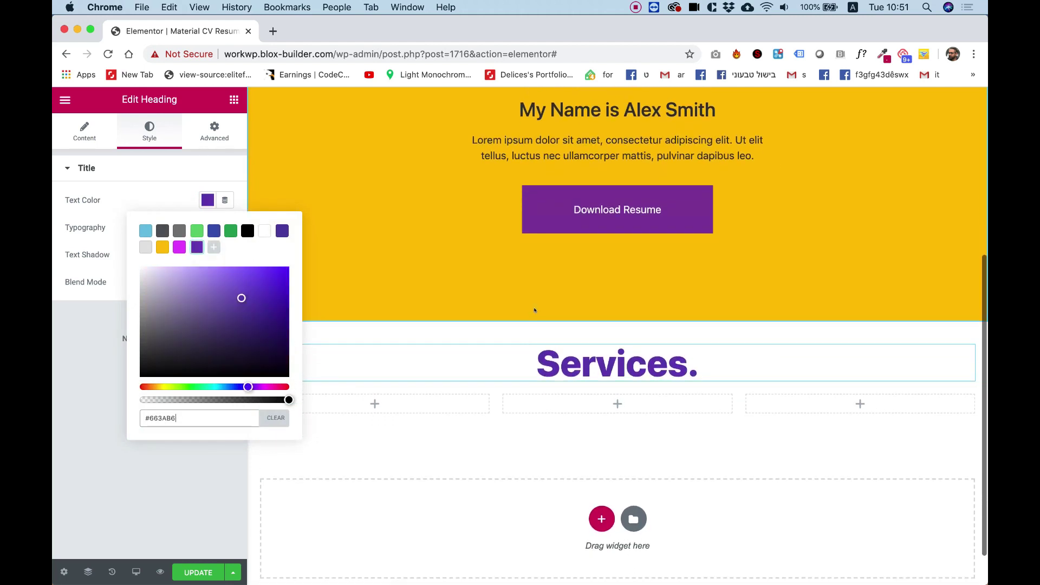
left_click(233, 101)
left_click(233, 102)
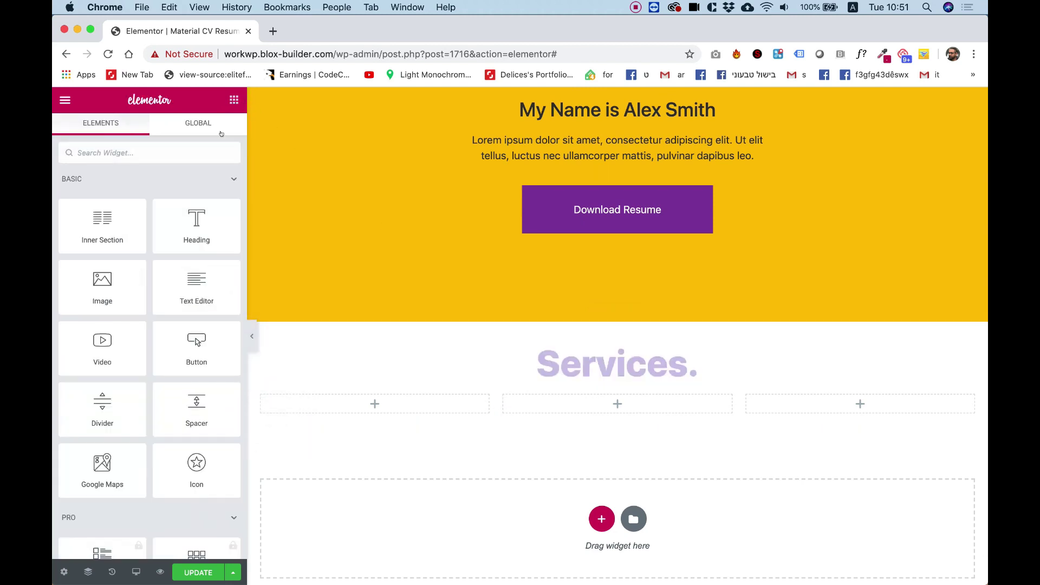
left_click_drag(197, 285, 592, 373)
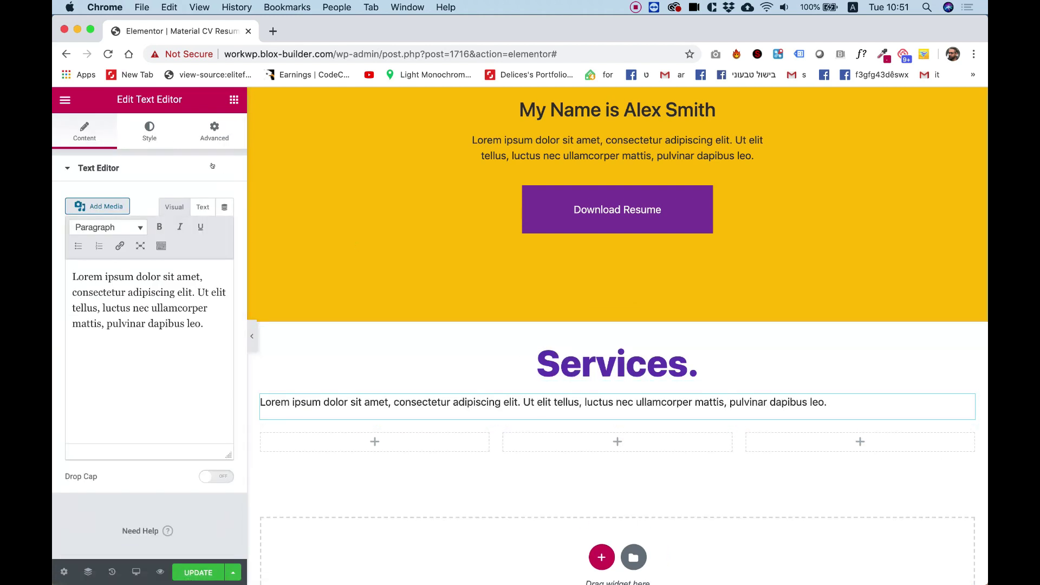
Set the services paragraph's text colour to the saved grey #7A7A7A and centre its alignment.
left_click(147, 133)
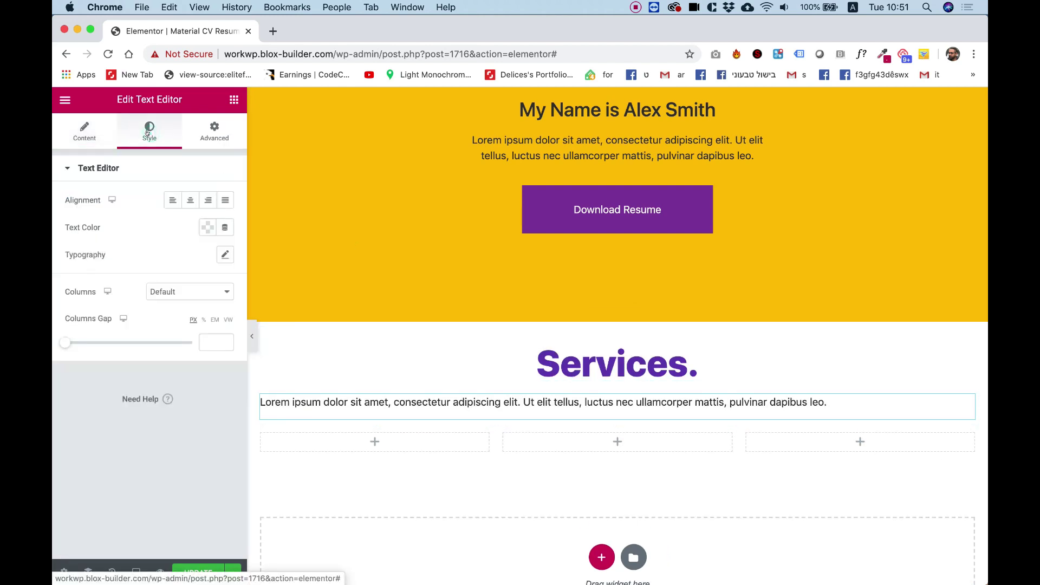
left_click(208, 227)
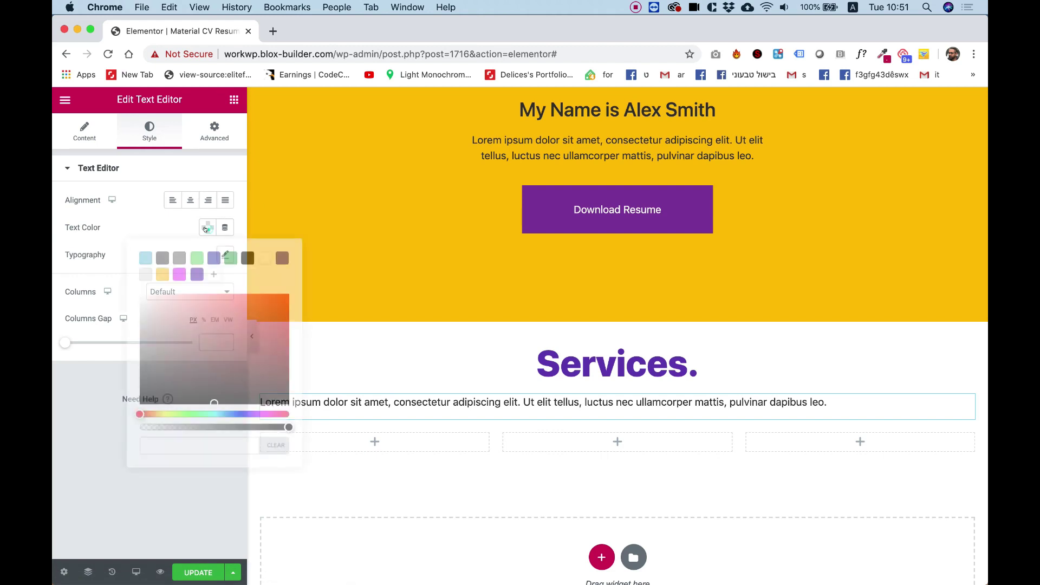
left_click(178, 259)
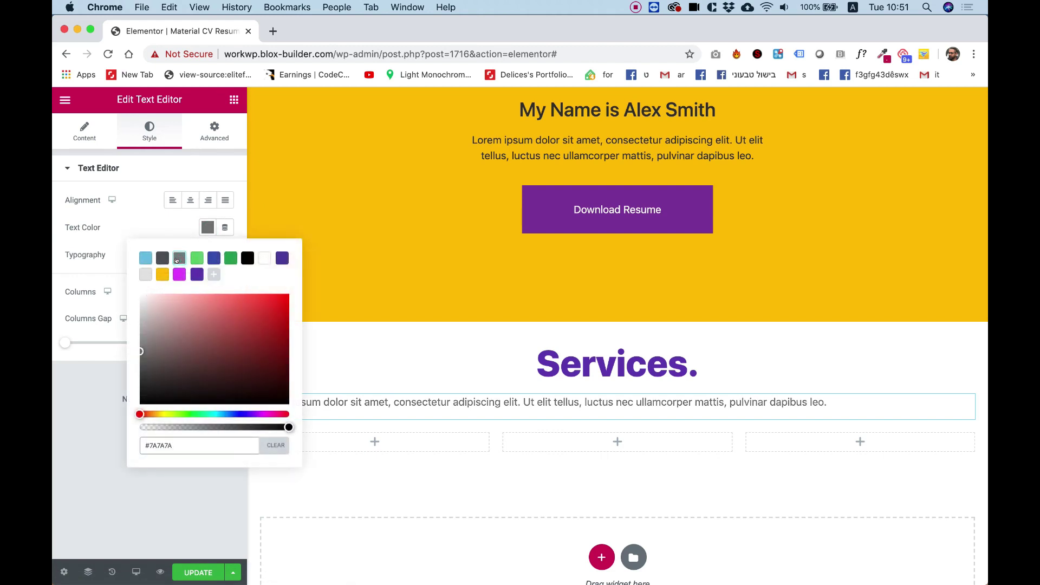
left_click(95, 412)
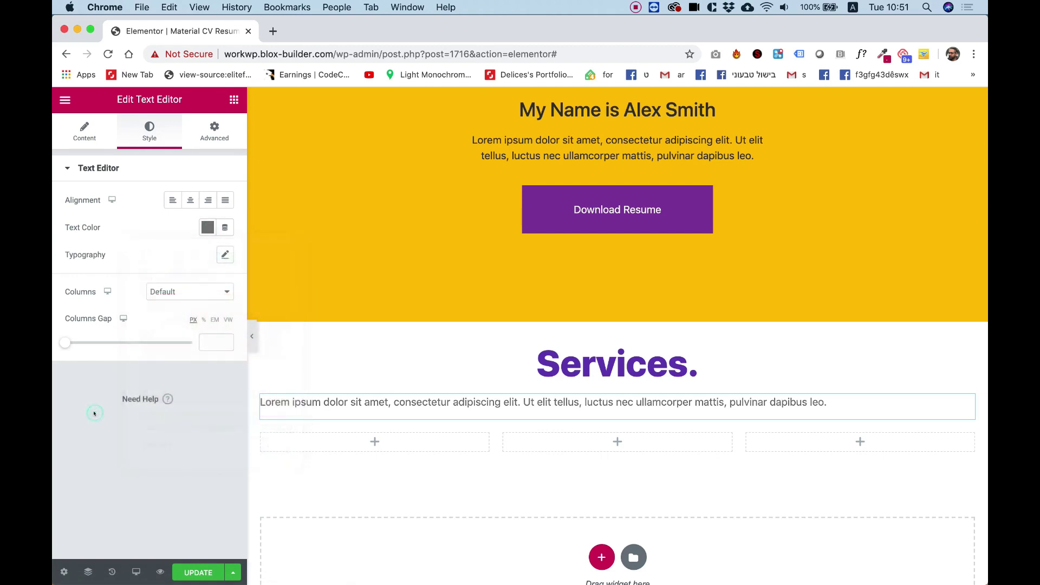
left_click(186, 203)
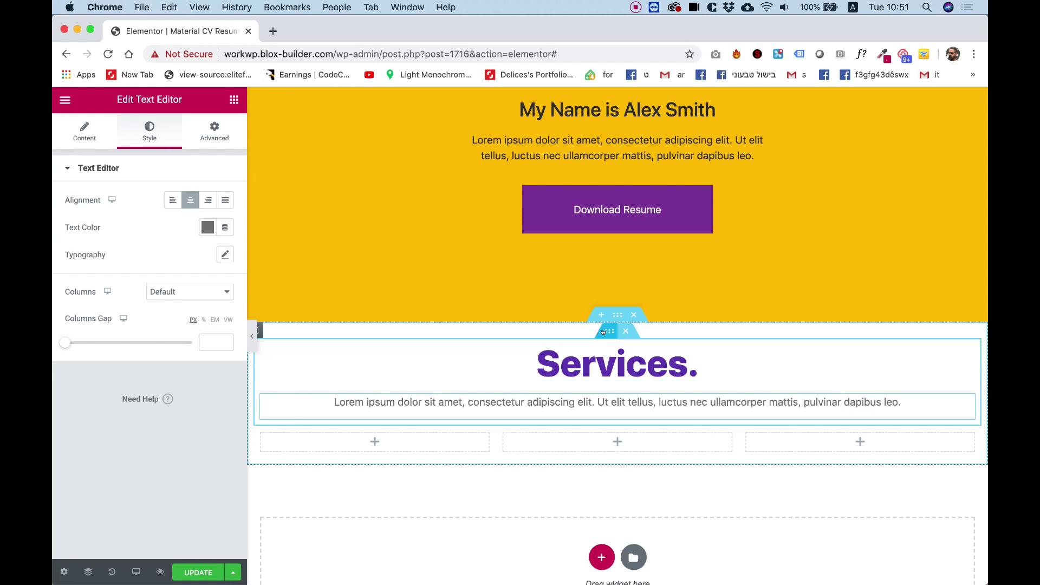
Set the boxed content width of the inner section holding the "Services." heading and paragraph to 500, comparing it with the hero.
left_click(609, 331)
left_click_drag(65, 231, 61, 230)
scroll(765, 195, "up", 3)
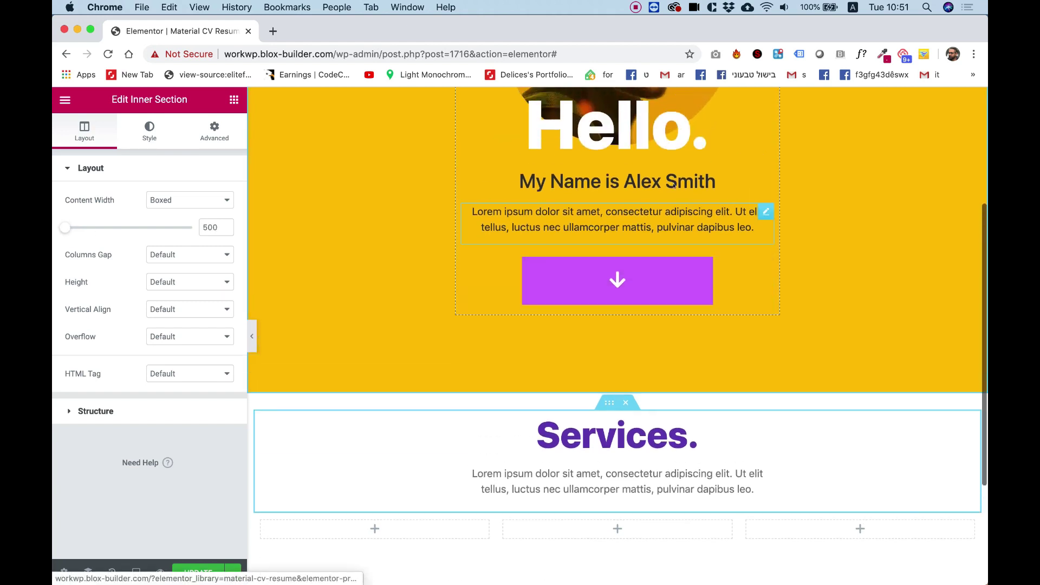
scroll(643, 158, "up", 5)
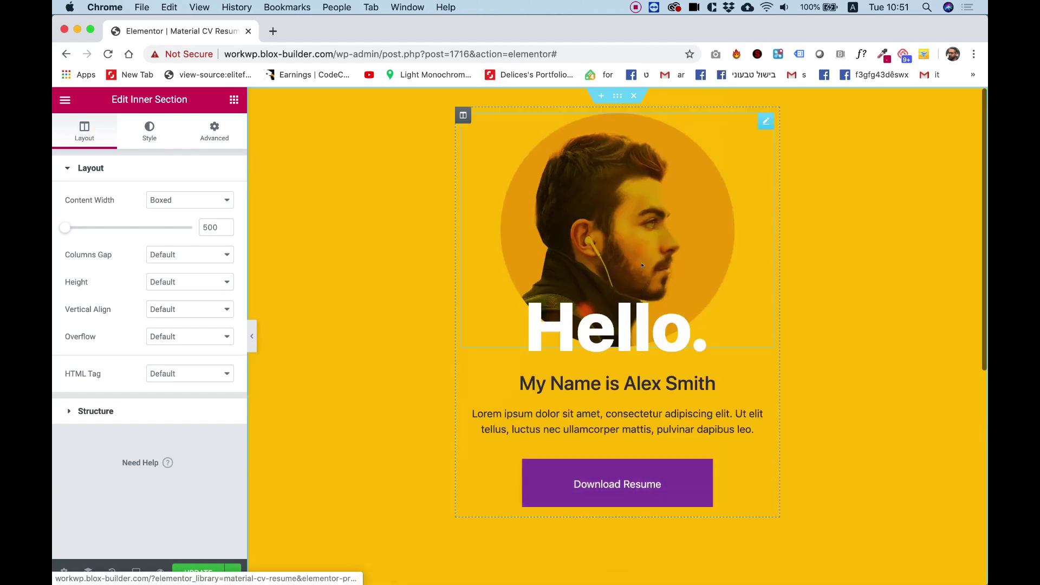
scroll(642, 158, "down", 2)
scroll(642, 159, "down", 7)
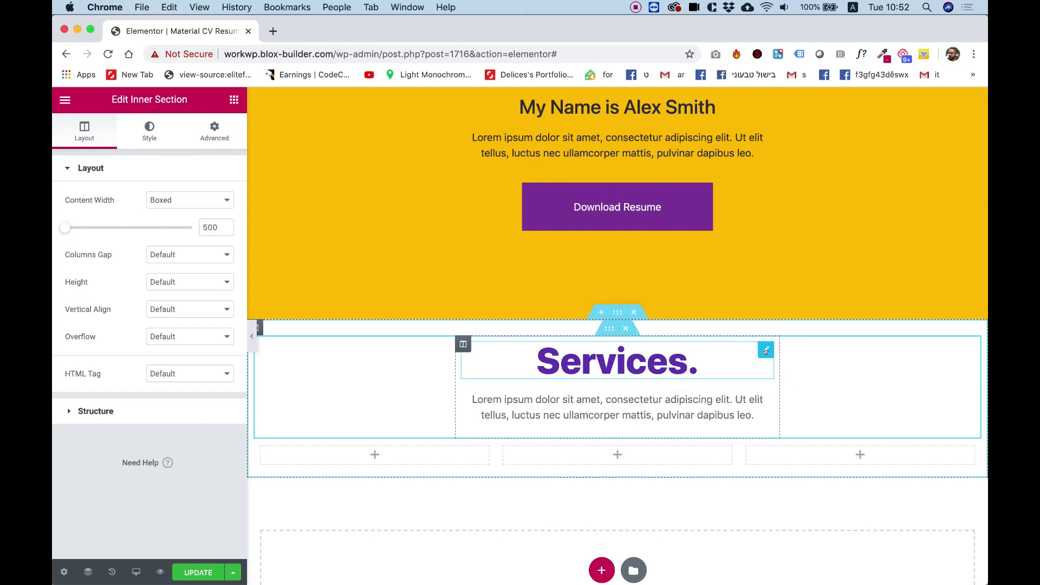
Add an Icon Box widget to the first of the three columns below the services intro text.
left_click(235, 99)
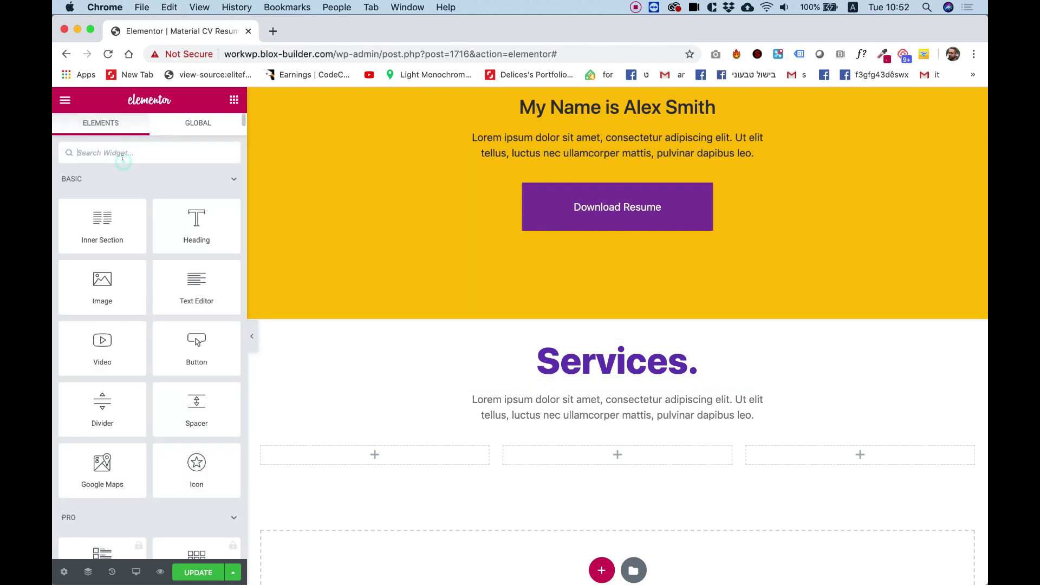
type("icon box")
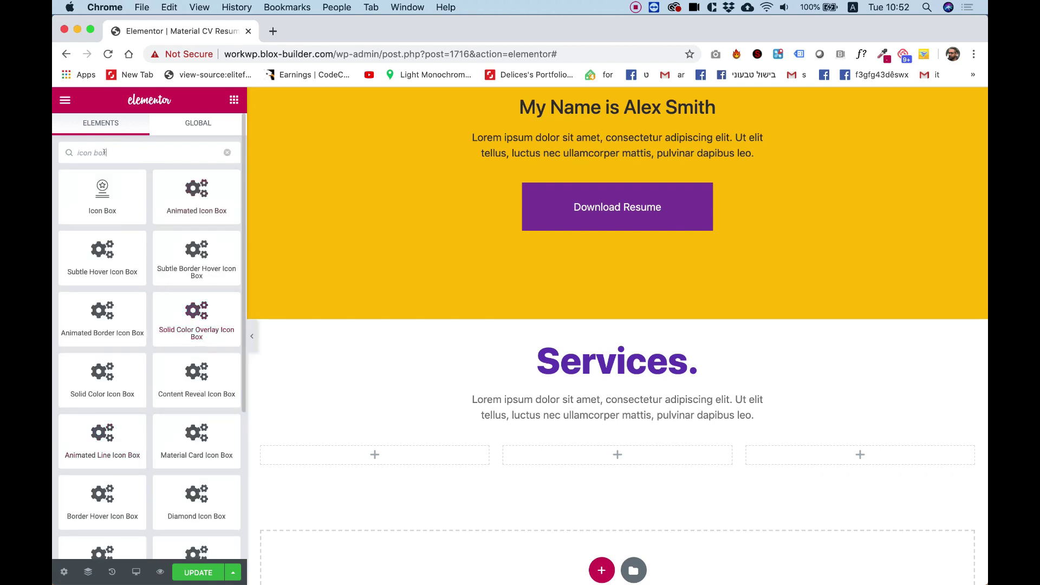
left_click_drag(90, 188, 354, 455)
scroll(355, 458, "down", 3)
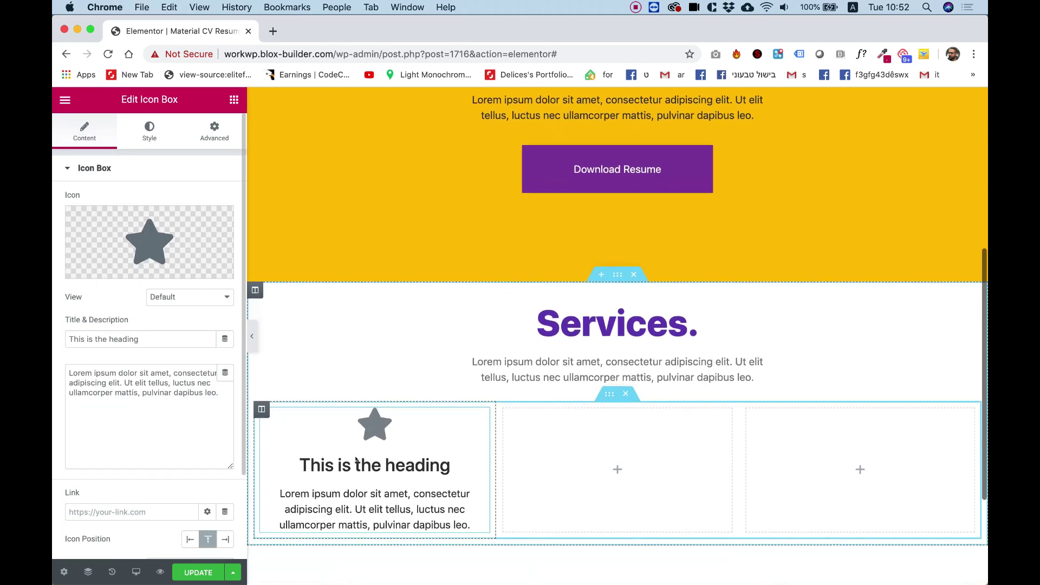
Change the first icon box's title to "Graphic Design".
triple_click(365, 425)
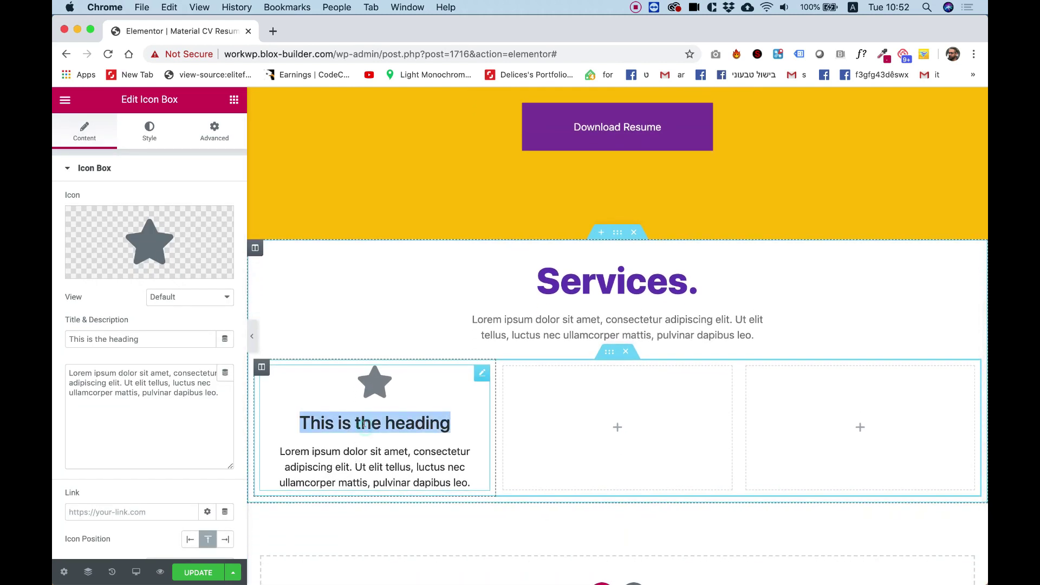
type("Graph")
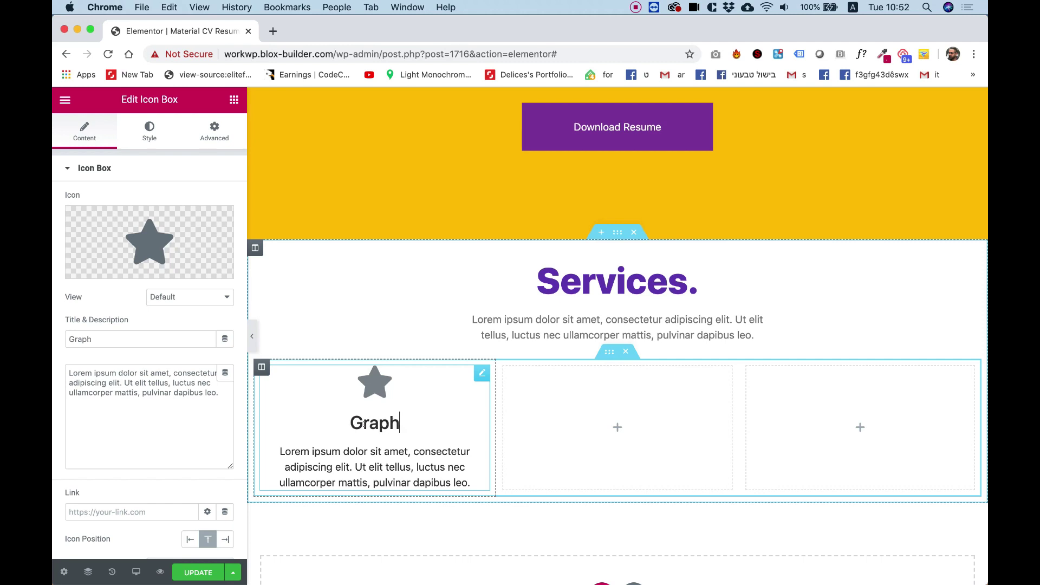
type("ic")
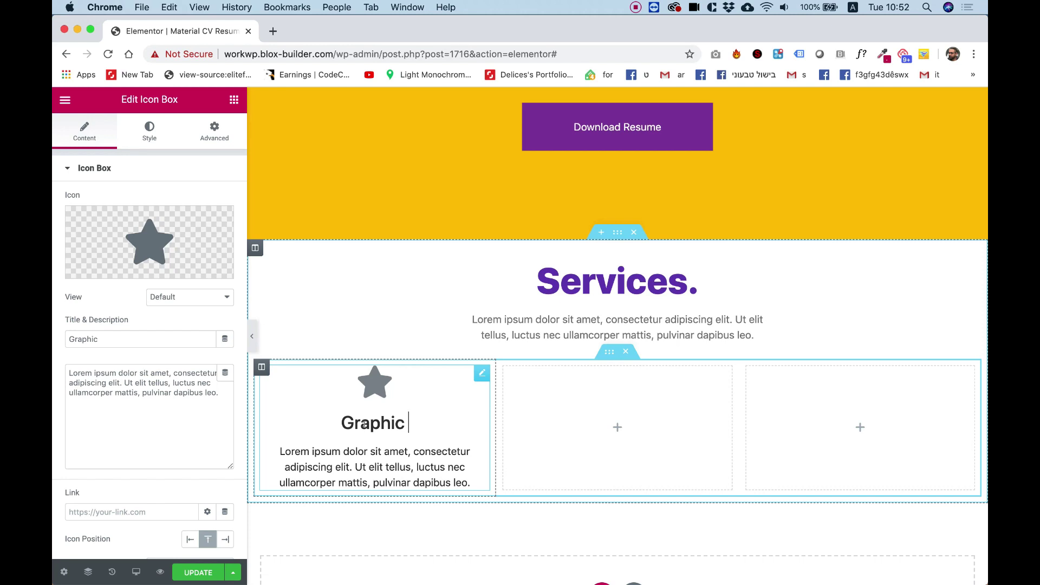
type("G")
key("BackSpace")
type("Design")
left_click(424, 424)
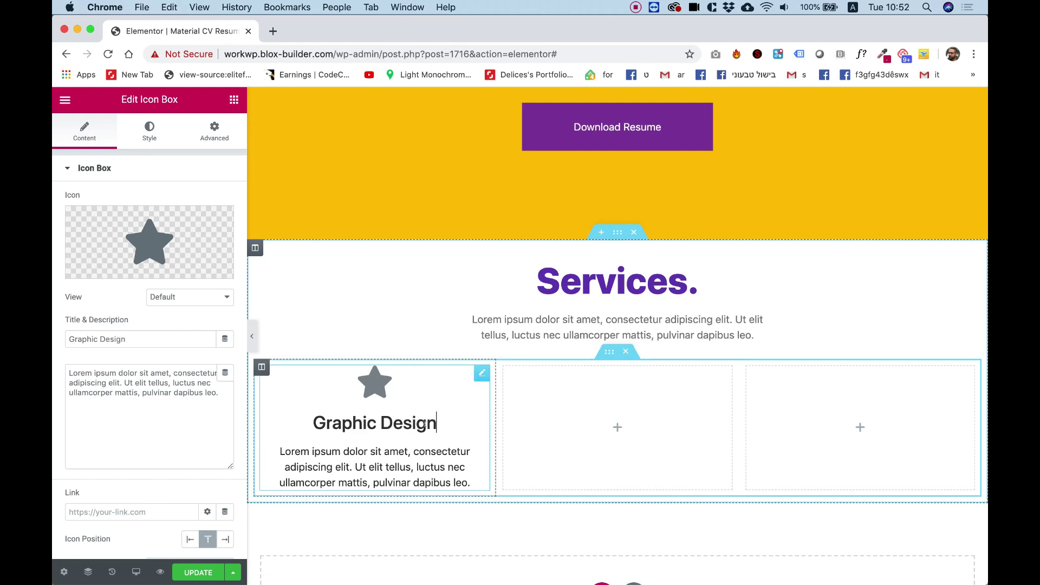
Copy the "Graphic Design" icon box and paste it into the middle and third columns of the Services section.
right_click(371, 382)
key("Escape")
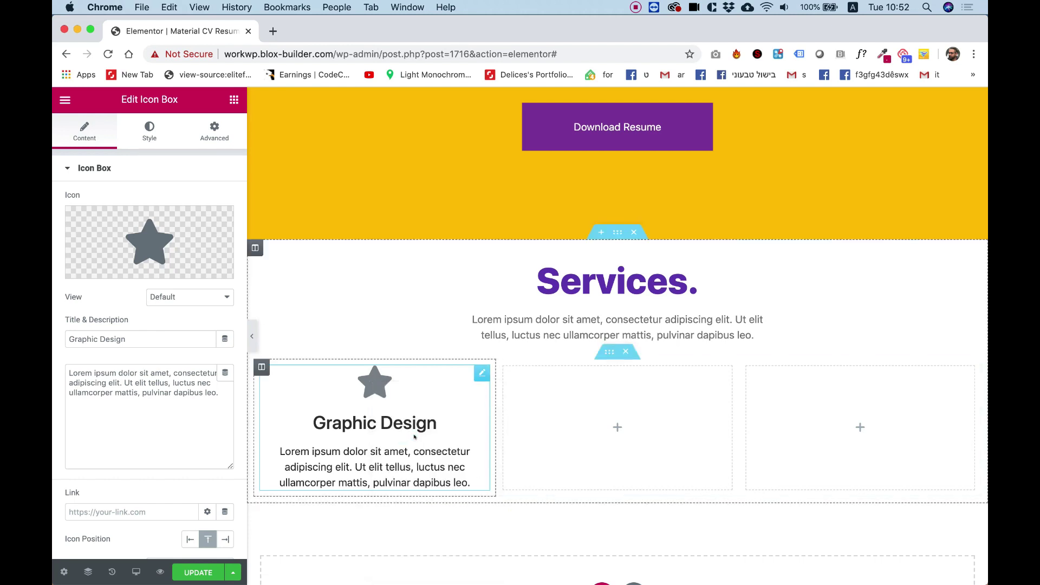
right_click(611, 388)
left_click(639, 484)
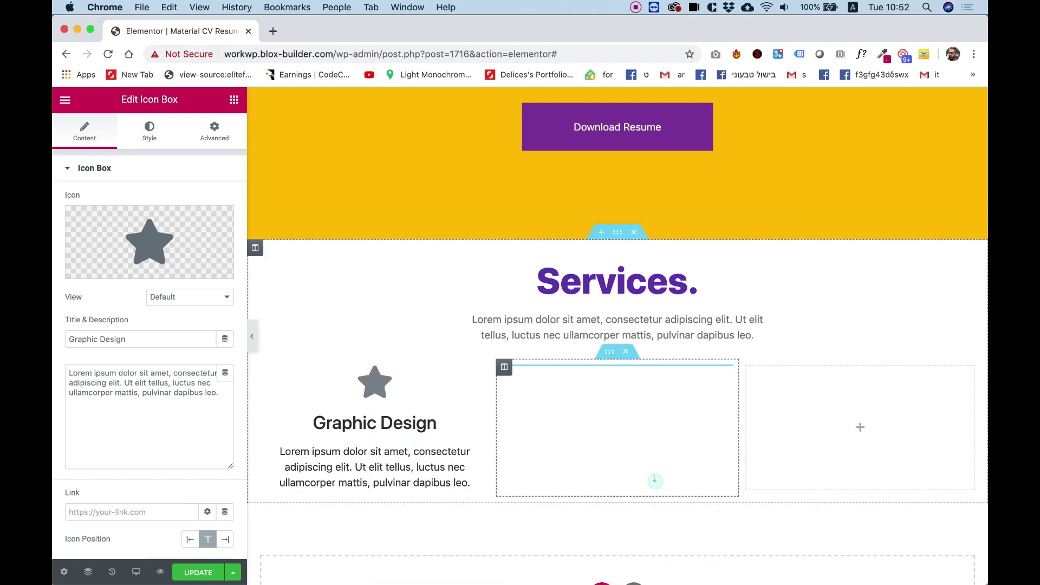
right_click(356, 280)
key("Escape")
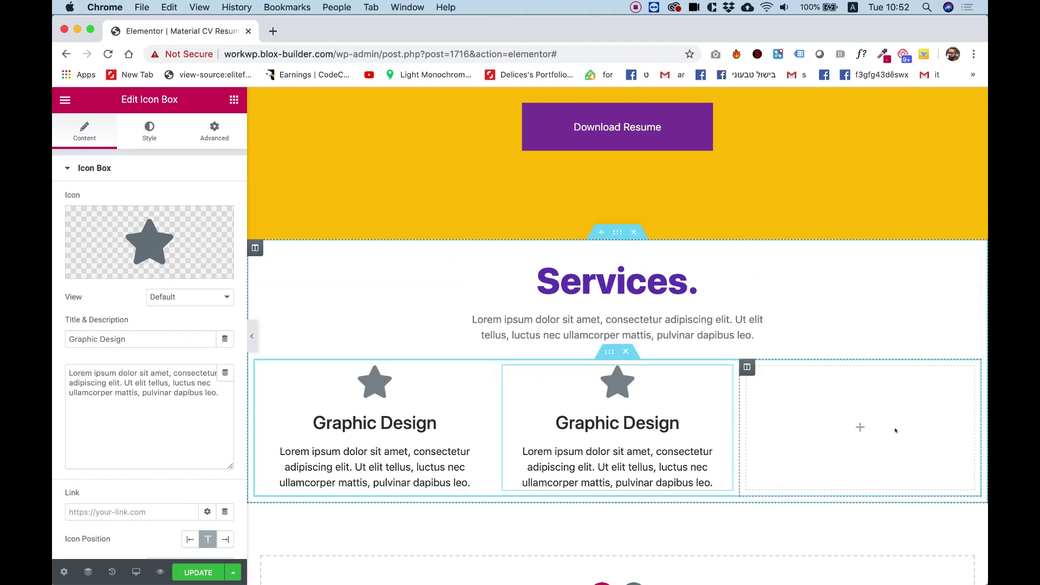
right_click(659, 423)
left_click(687, 442)
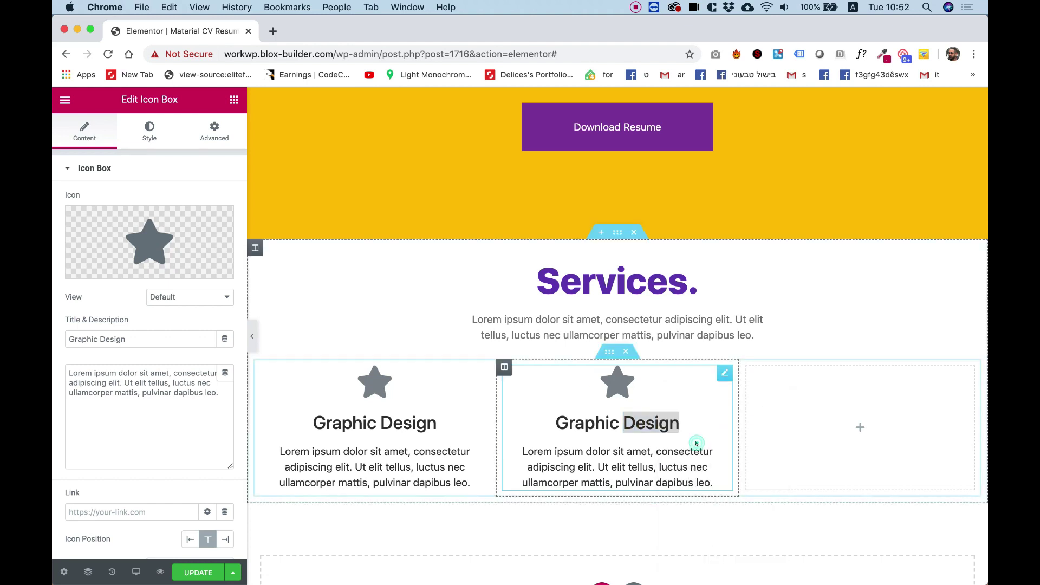
right_click(840, 423)
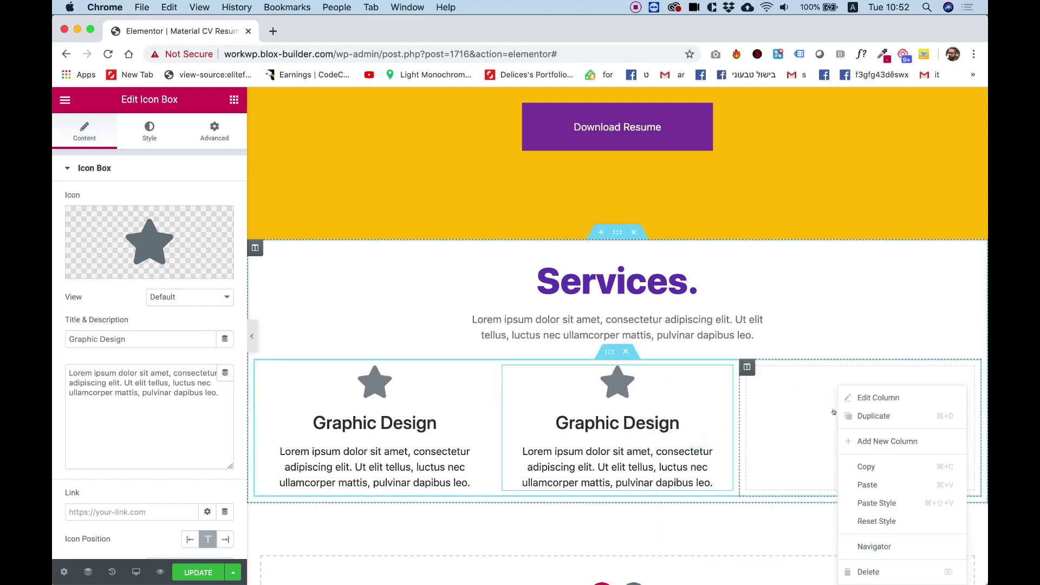
left_click(877, 484)
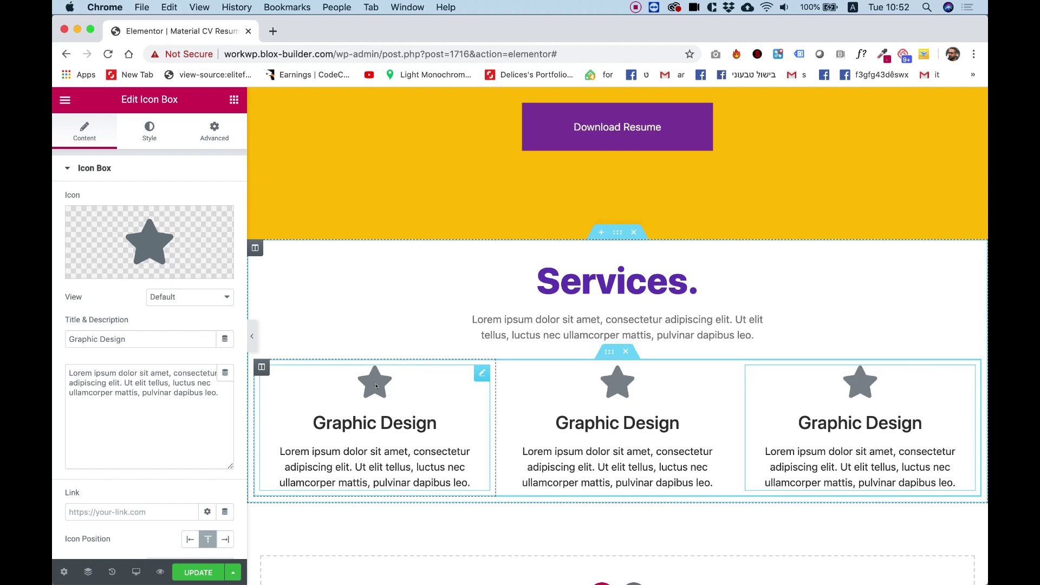
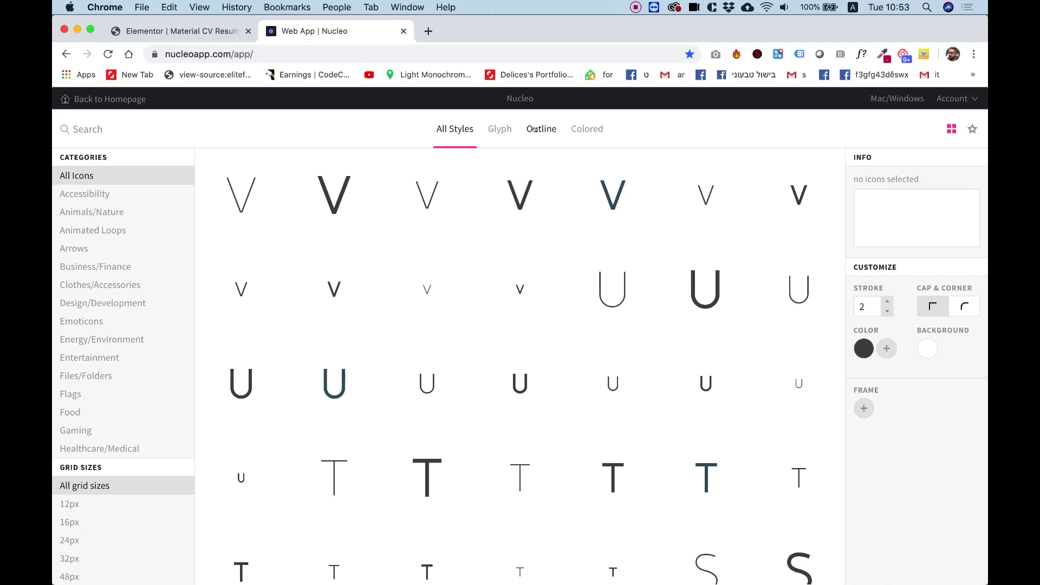
In the Nucleo web app, browse Outline icons at the 64px grid size and try a two-tone look with #608cee as second colour.
left_click(534, 129)
scroll(107, 507, "down", 1)
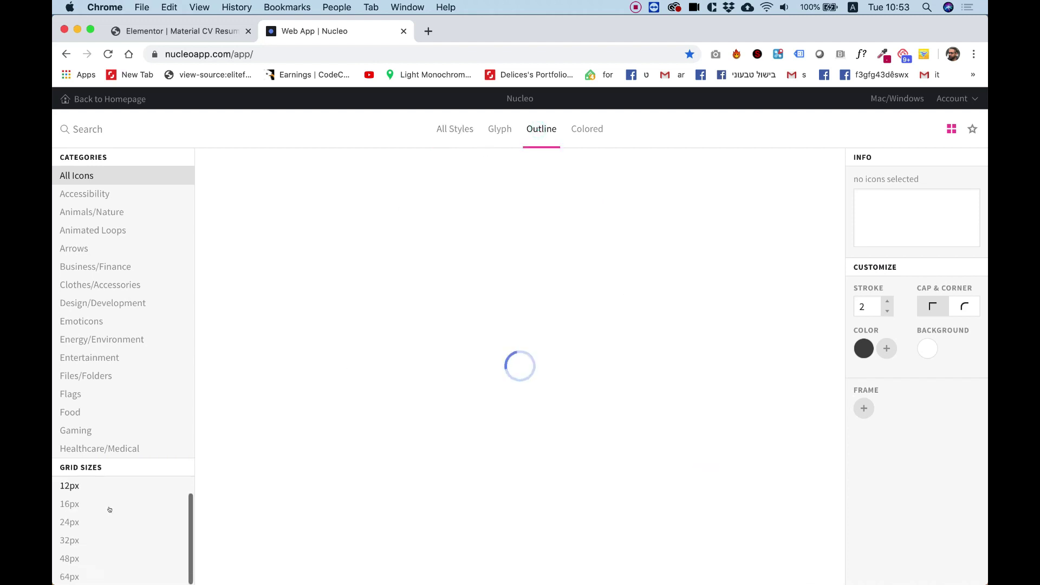
left_click(65, 577)
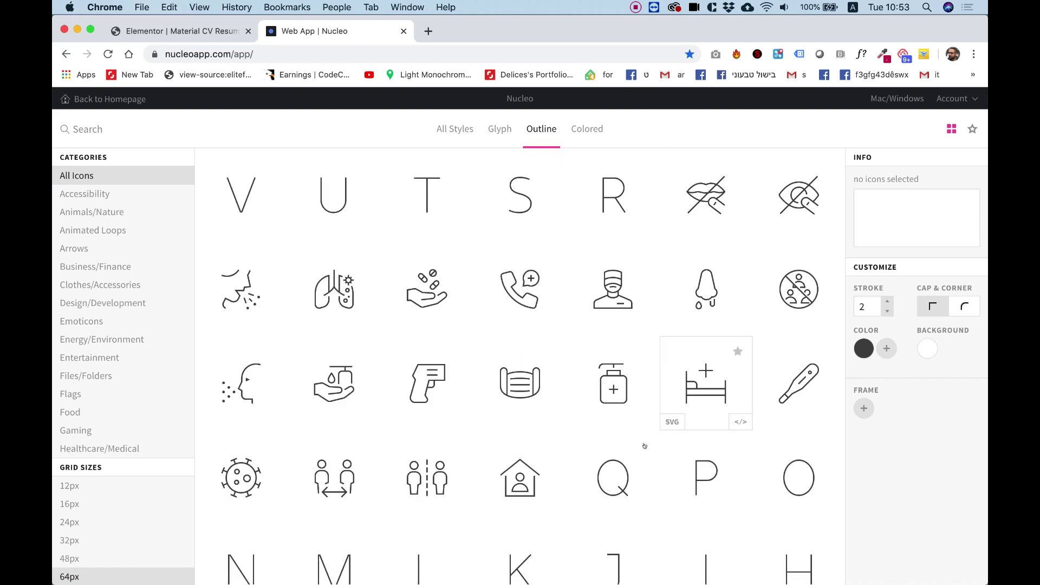
scroll(643, 325, "down", 1)
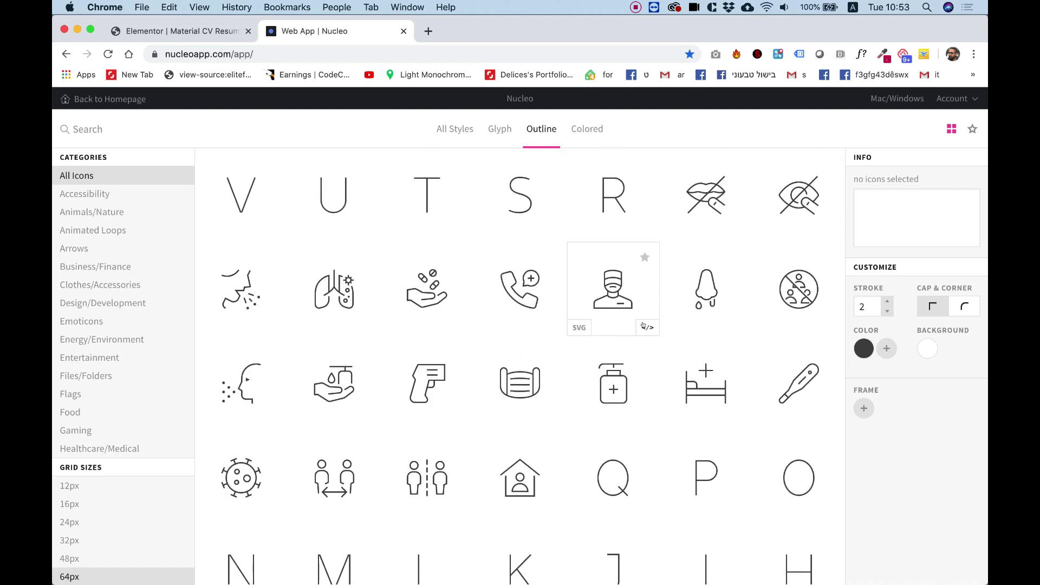
scroll(643, 325, "down", 6)
scroll(643, 325, "down", 20)
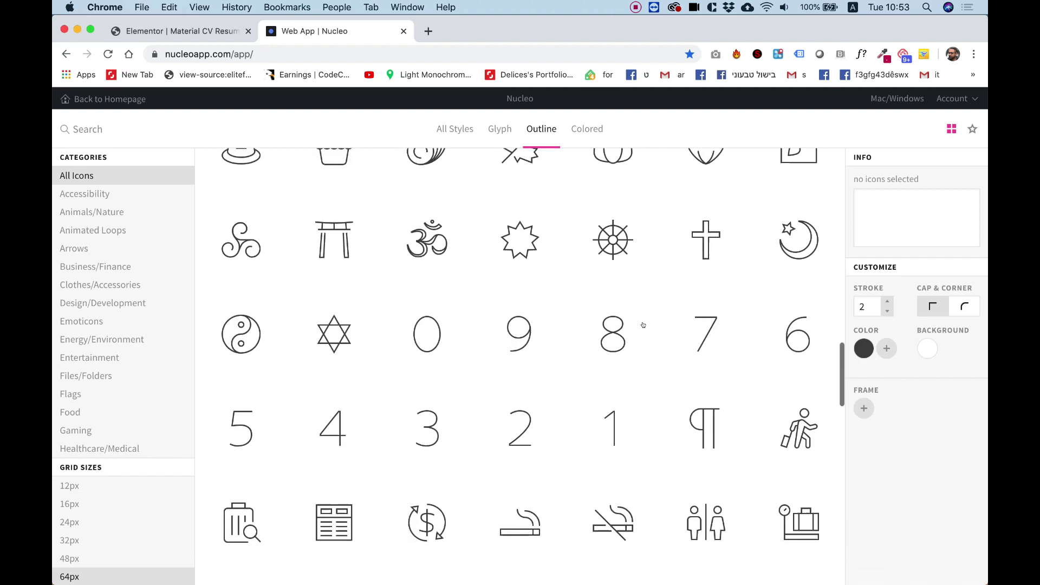
scroll(643, 325, "down", 6)
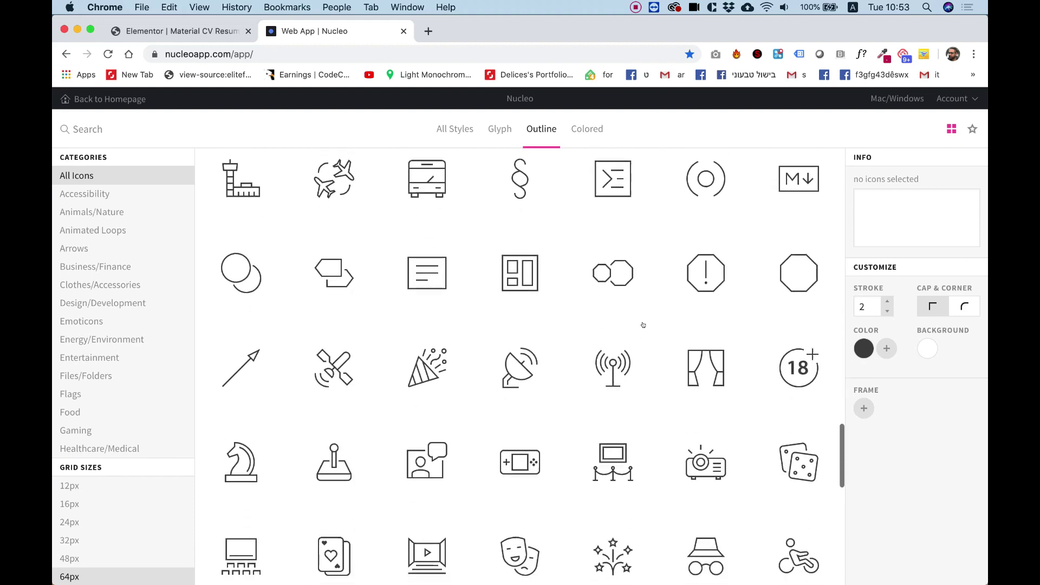
left_click(864, 348)
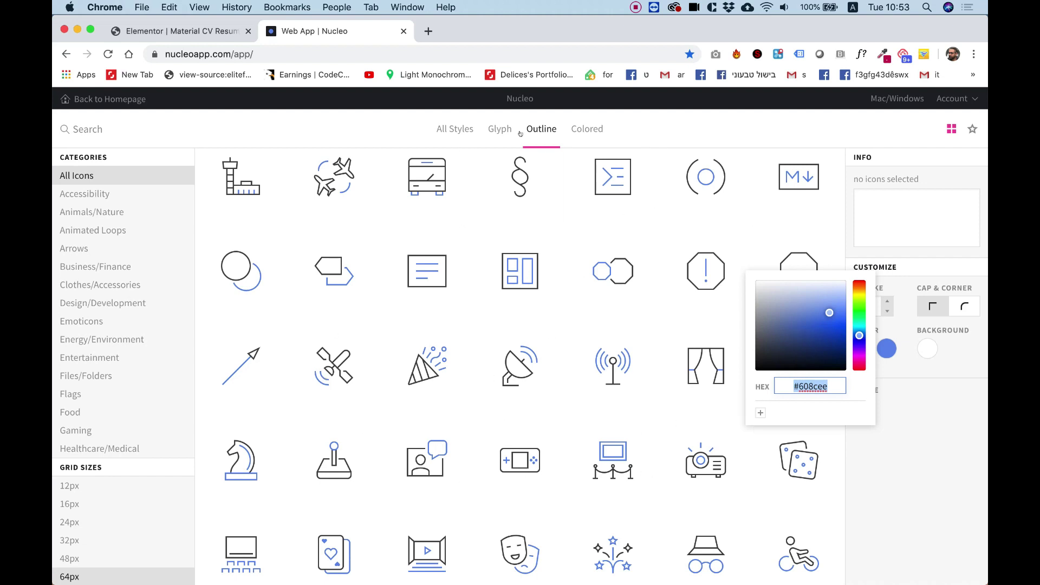
Switch back to the Elementor page and replace the first icon box's star with the paintbrush SVG from the media library.
left_click(170, 31)
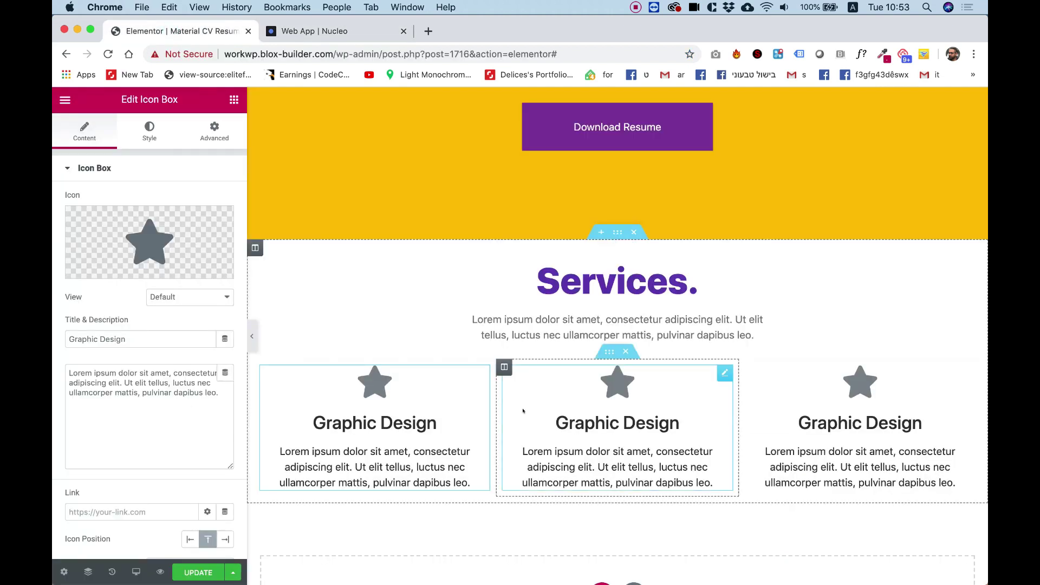
mouse_move(142, 239)
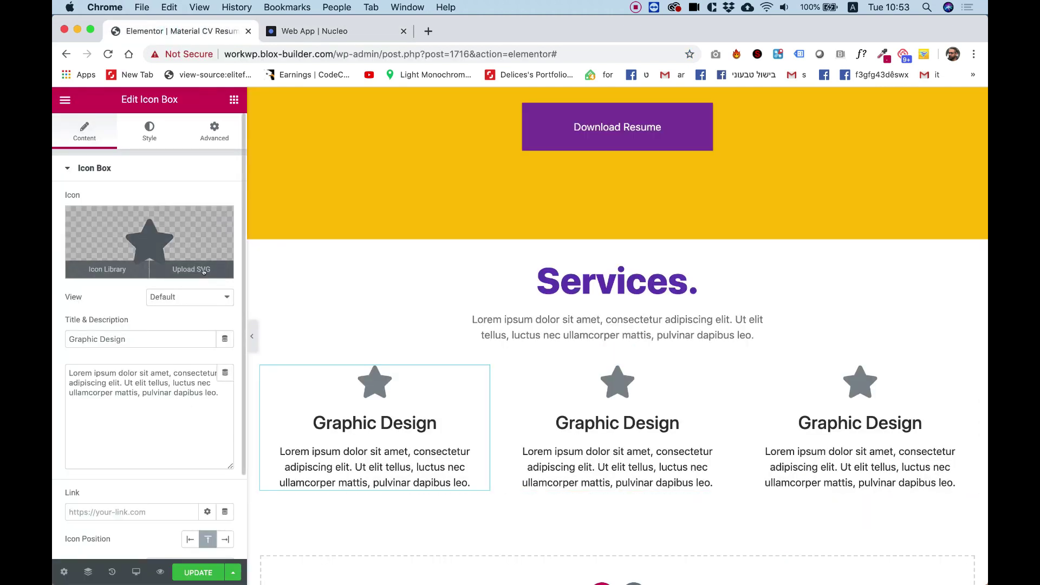
left_click(187, 270)
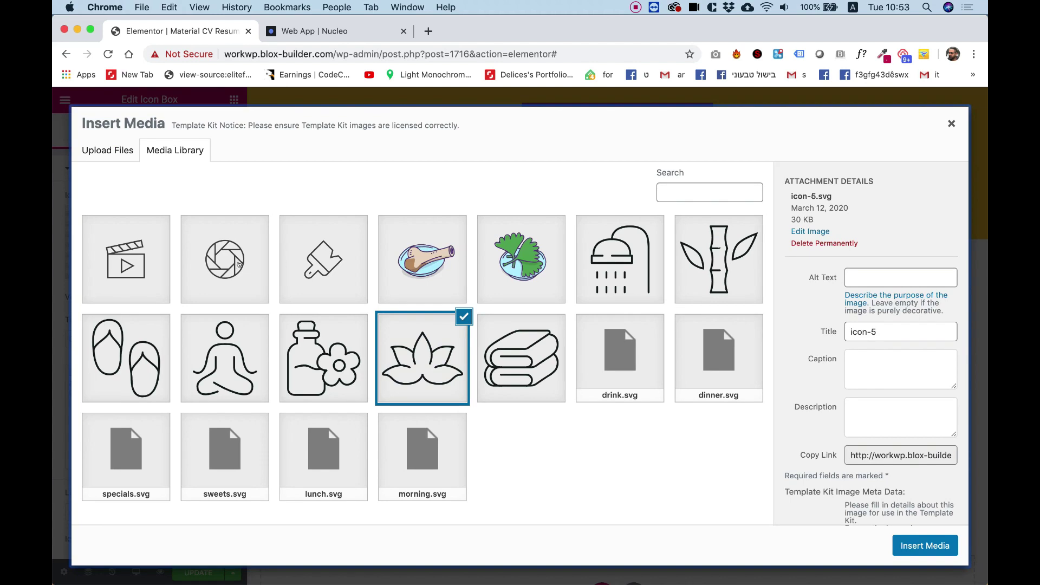
left_click(293, 262)
left_click(925, 545)
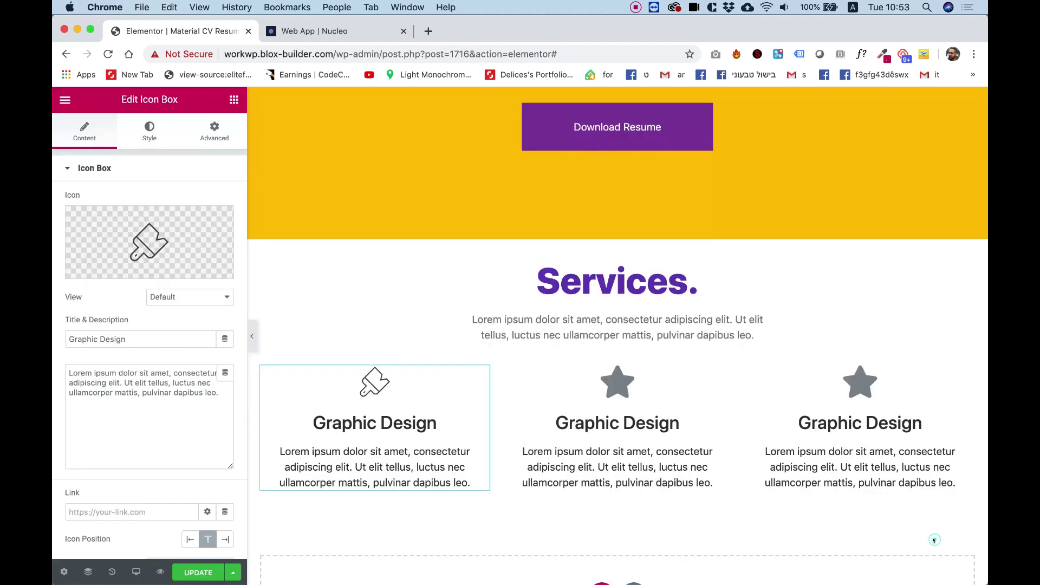
Replace the middle icon box's star with the video clapperboard SVG from the media library.
left_click(726, 450)
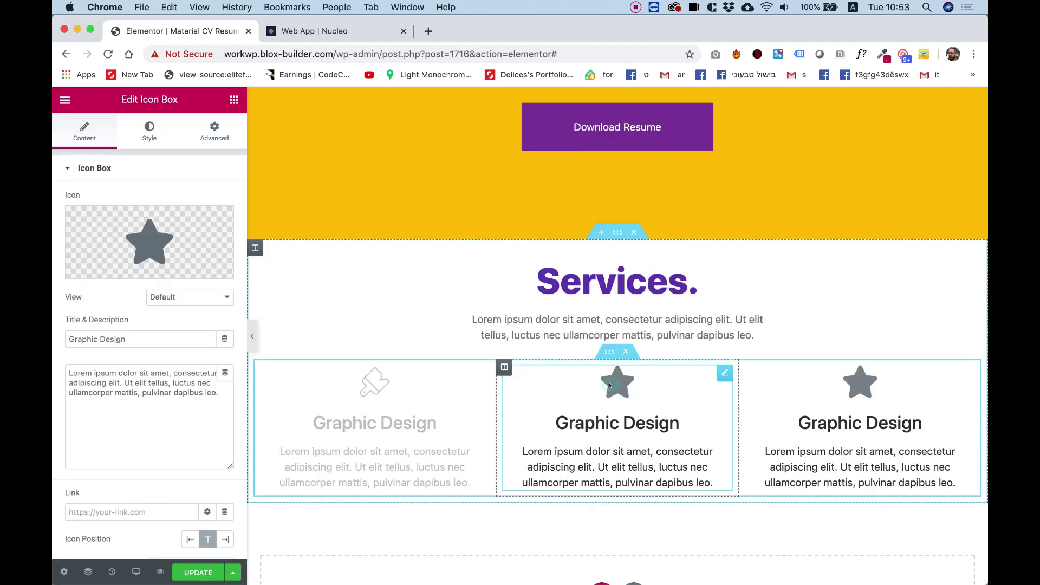
left_click(108, 268)
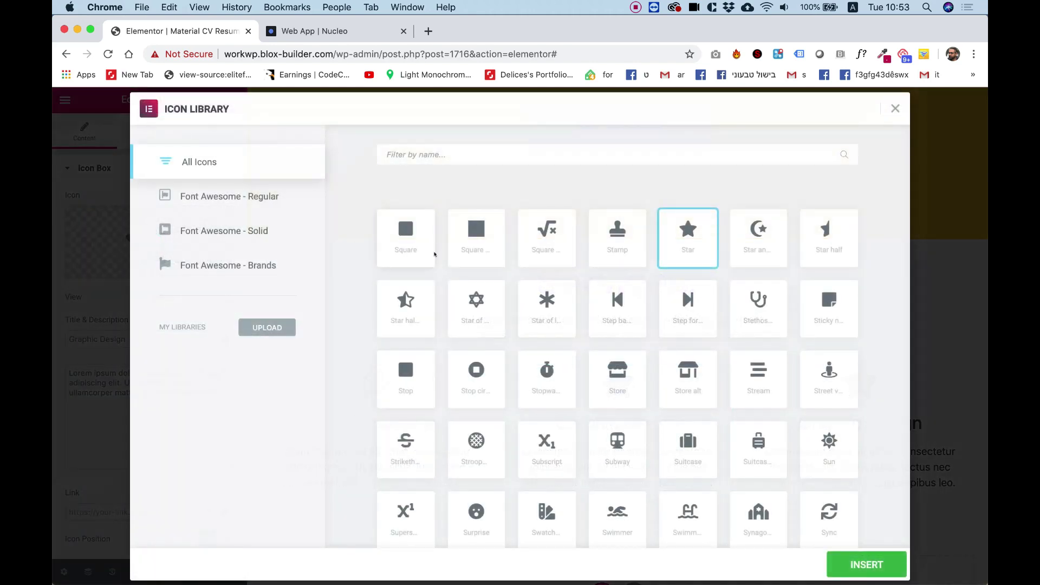
left_click(894, 110)
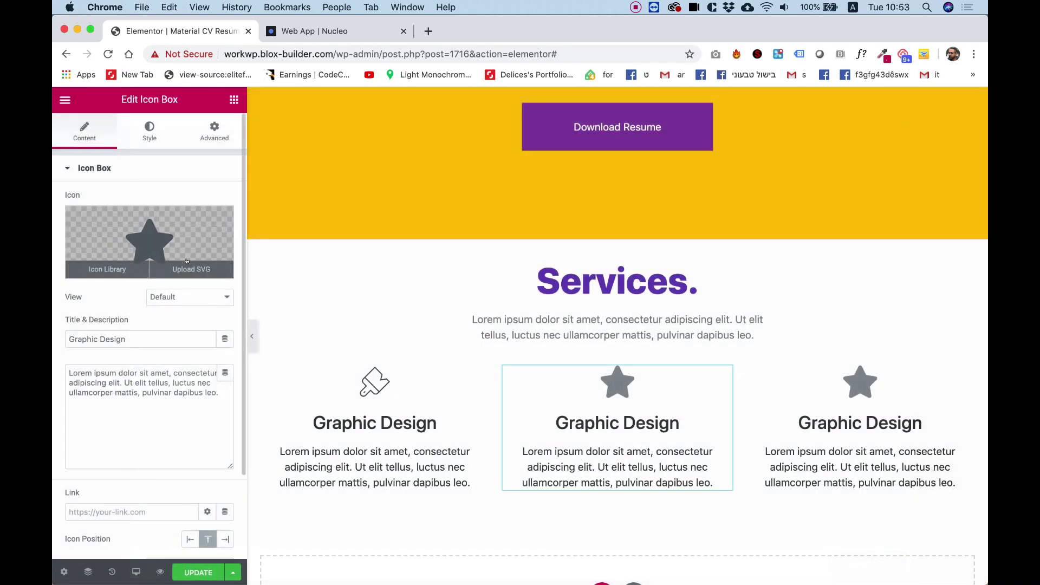
left_click(185, 269)
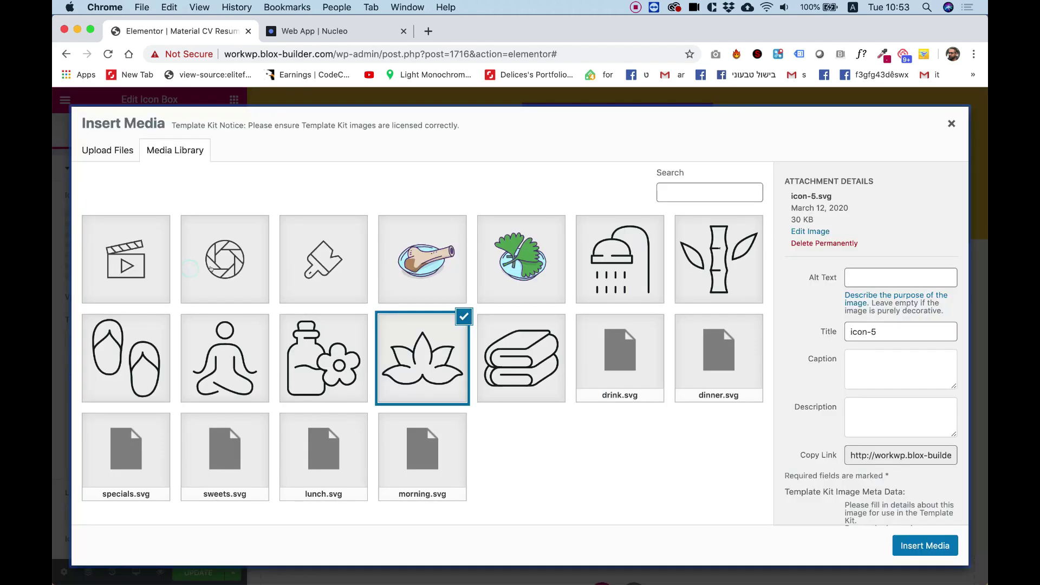
left_click(107, 267)
left_click(909, 539)
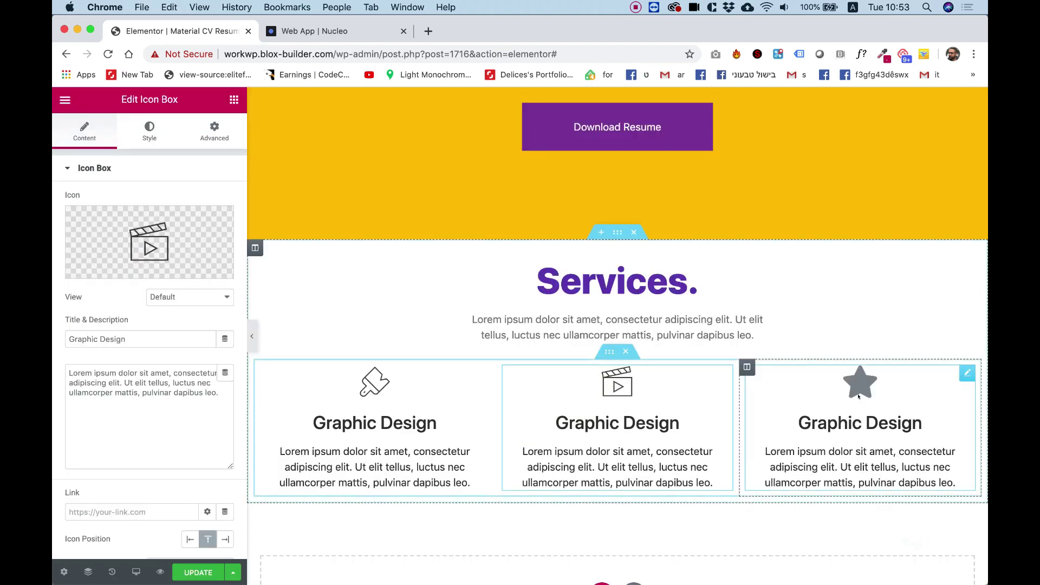
Replace the third icon box's star with the camera aperture SVG from the media library and close the Nucleo page.
left_click(859, 395)
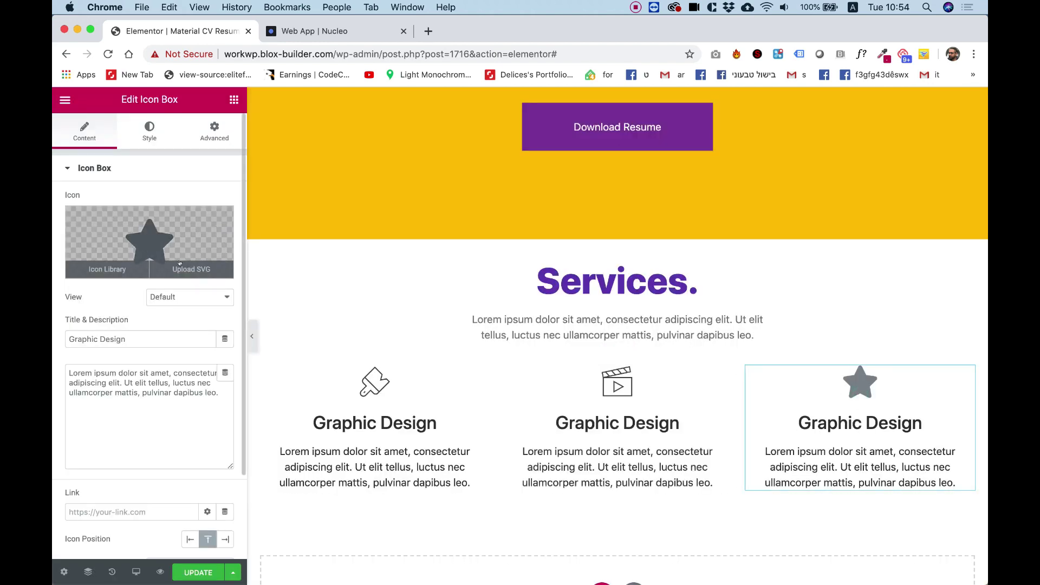
left_click(181, 265)
left_click(208, 260)
left_click(924, 545)
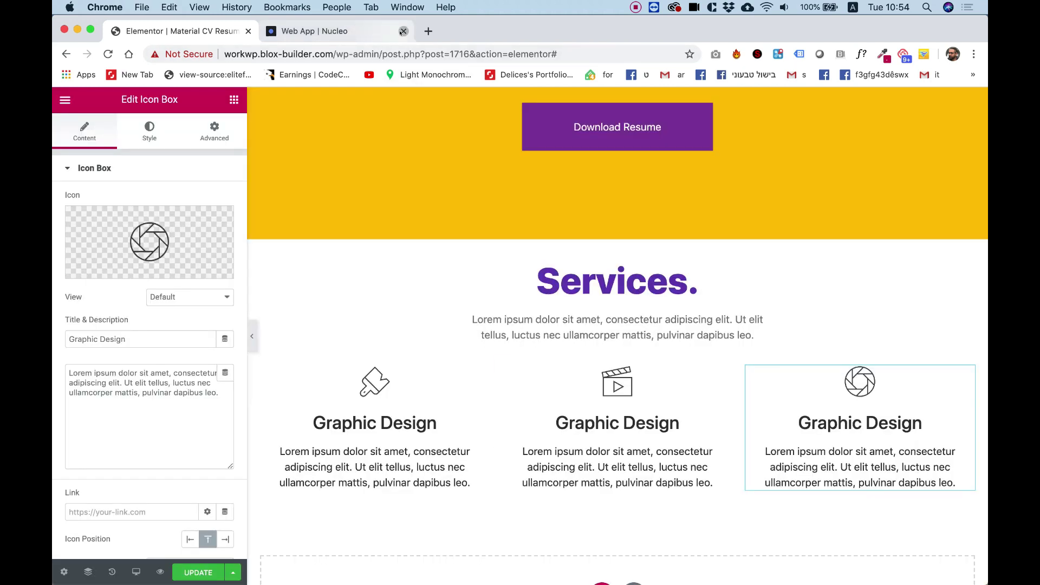
left_click(403, 31)
Change the middle icon box's title to "Video Editing".
left_click(597, 425)
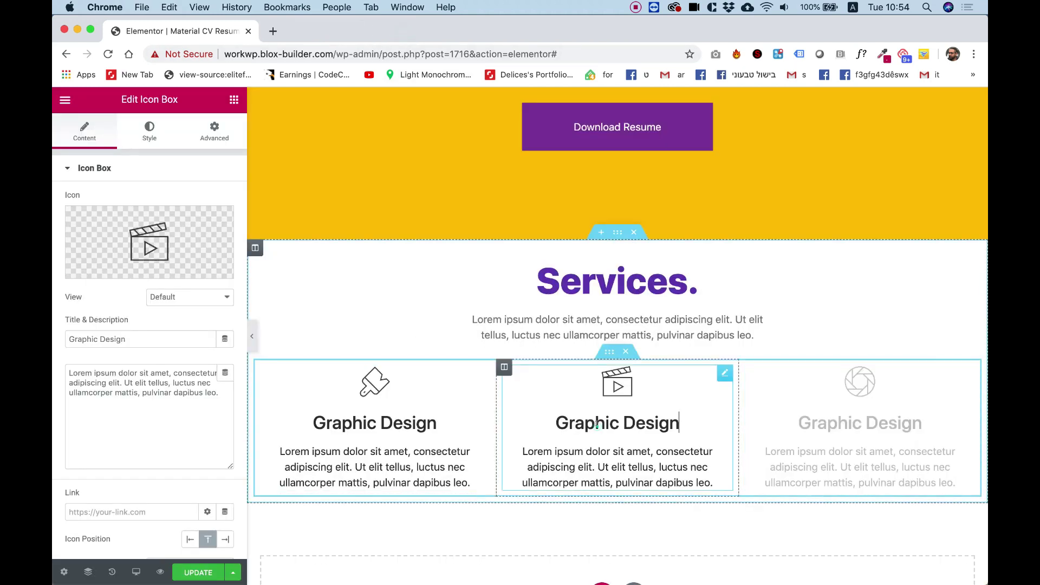
triple_click(596, 425)
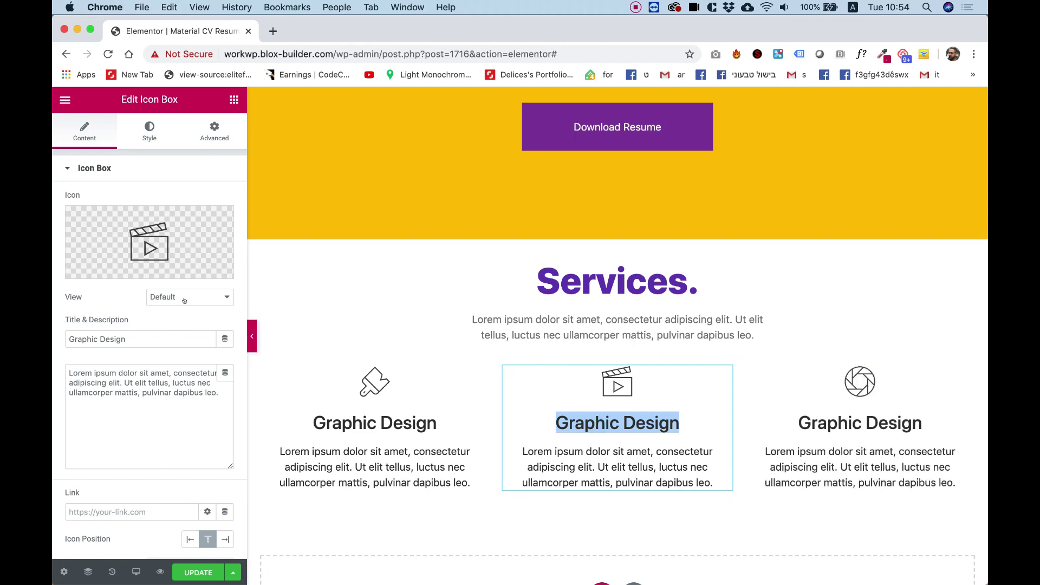
triple_click(119, 331)
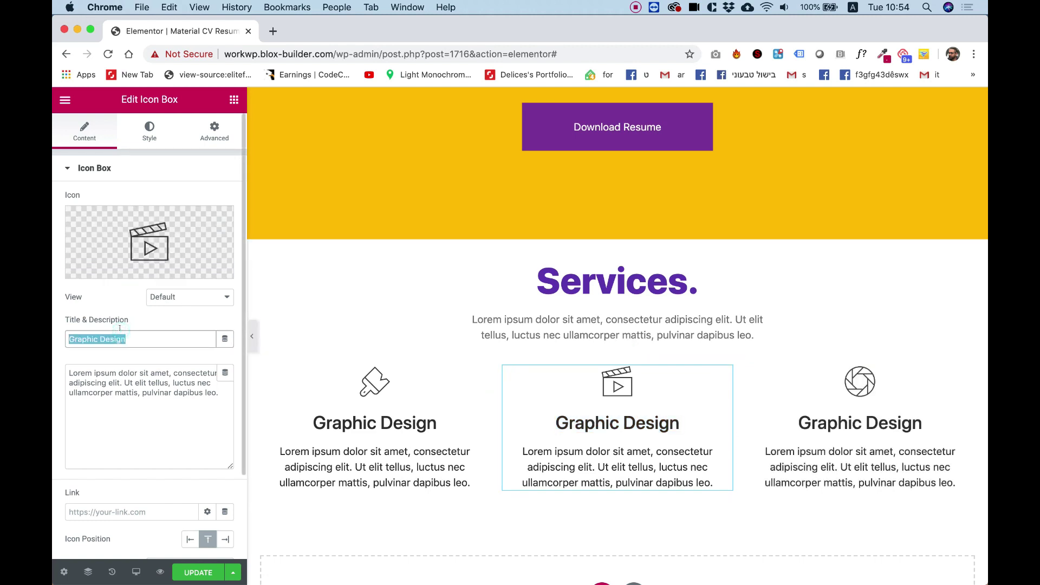
type("Video E")
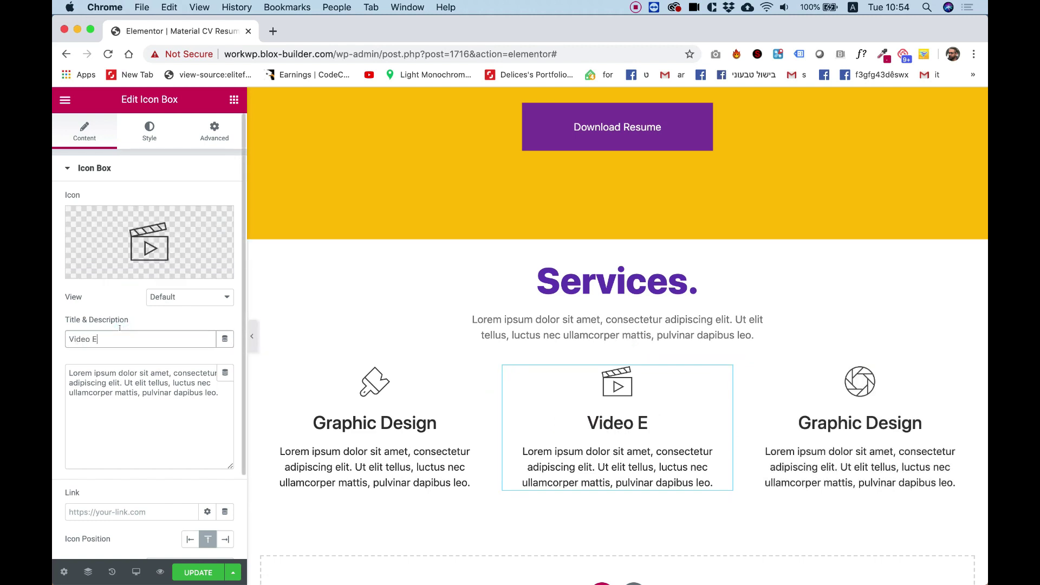
type("diting")
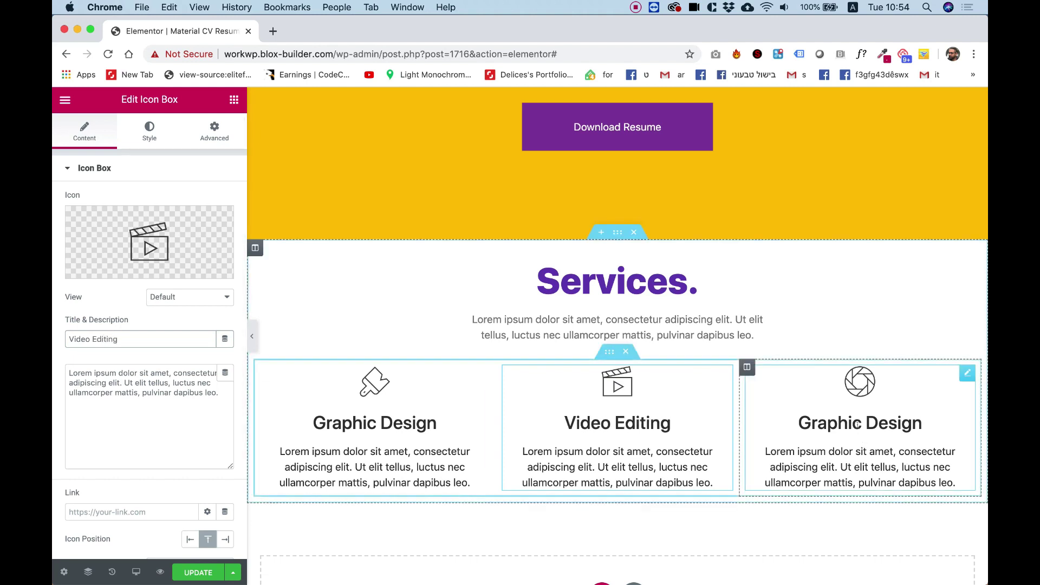
Change the third icon box's title to "Photography".
left_click(859, 425)
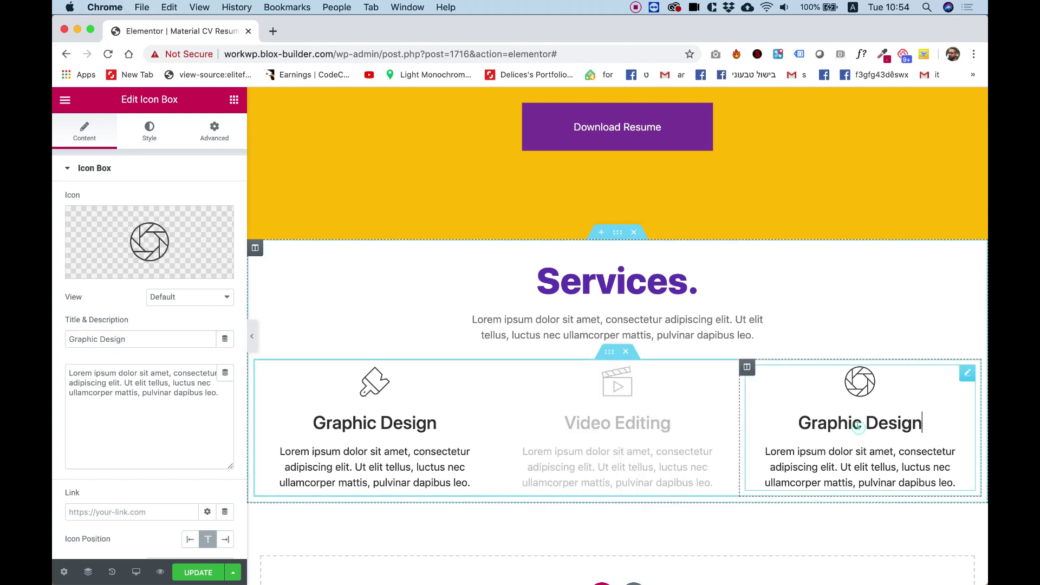
triple_click(149, 341)
type("Photo")
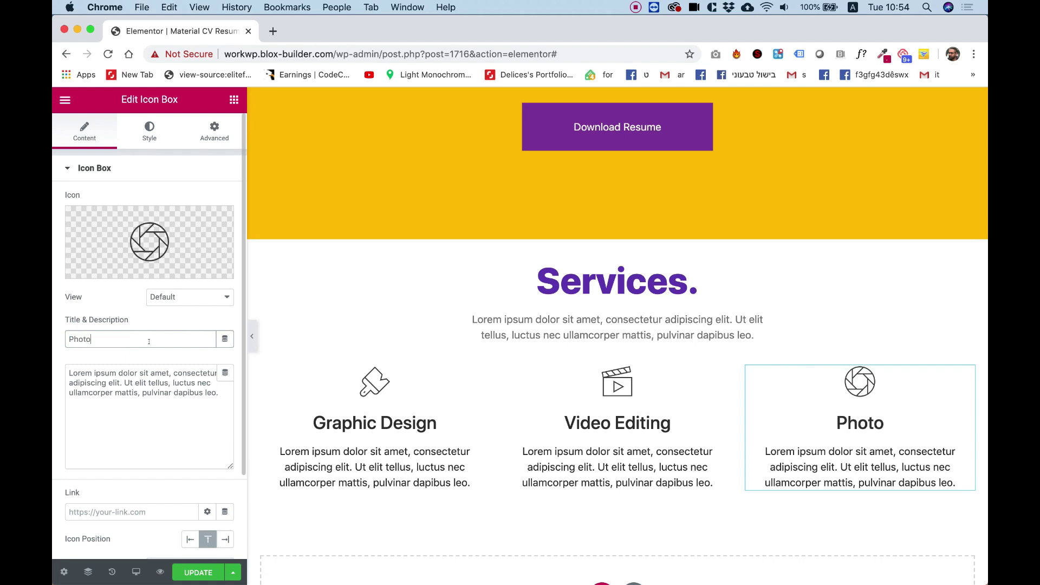
type("graphy")
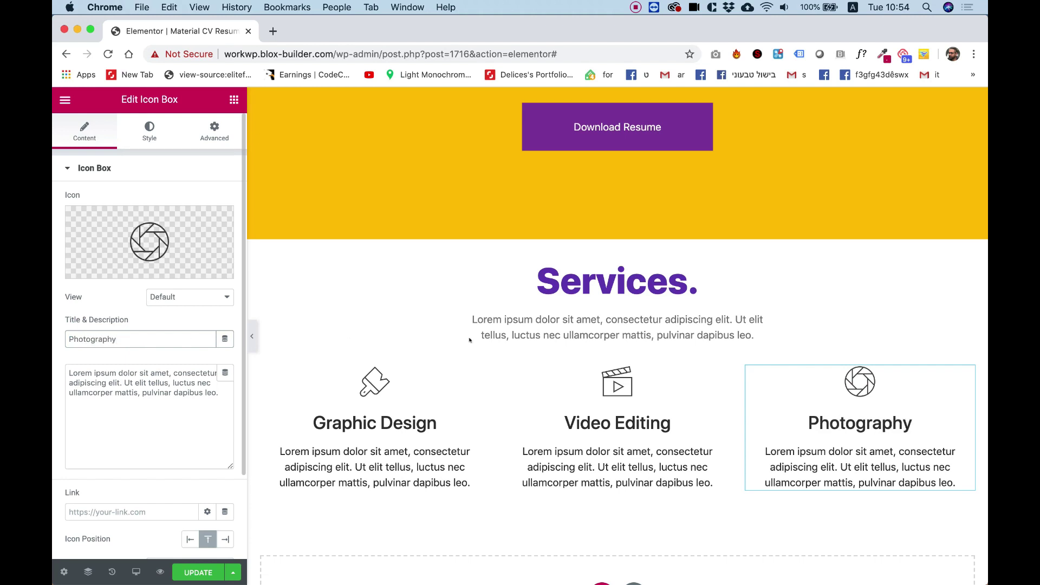
Set the boxed content width of the Services section to 970.
scroll(537, 349, "down", 2)
scroll(596, 355, "up", 2)
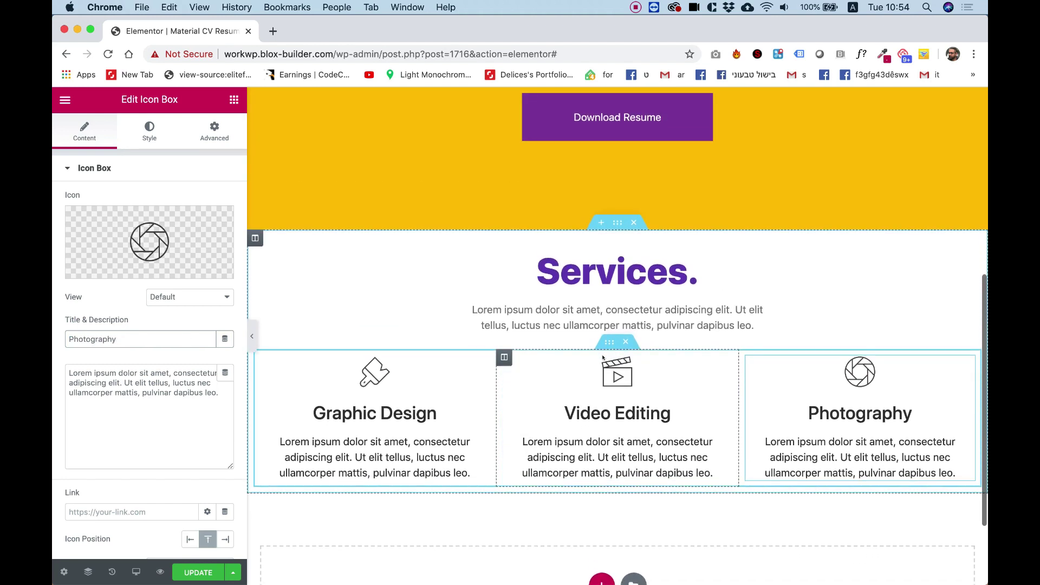
scroll(603, 358, "down", 1)
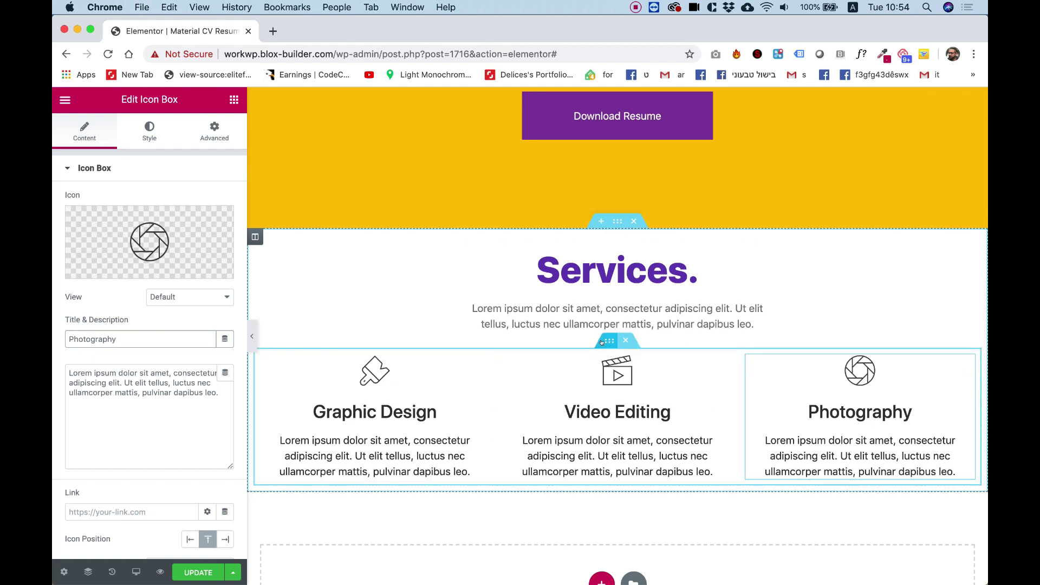
left_click(605, 341)
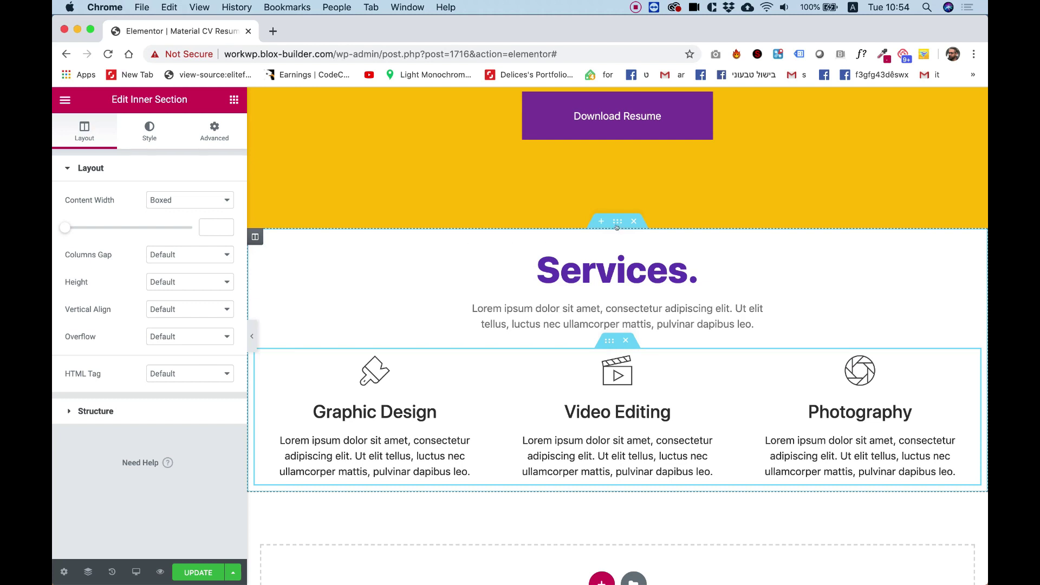
left_click(255, 237)
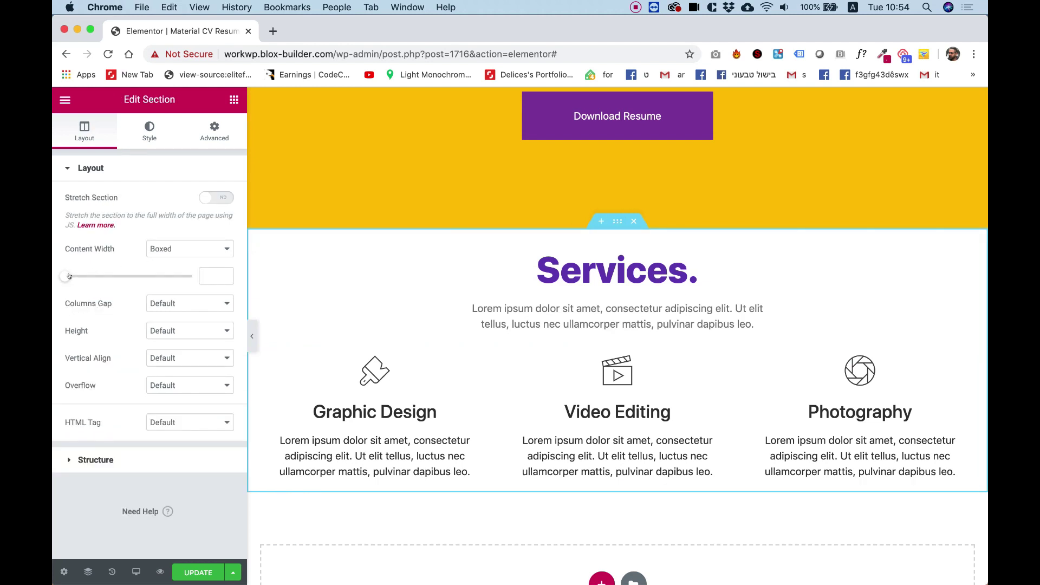
left_click_drag(69, 276, 118, 277)
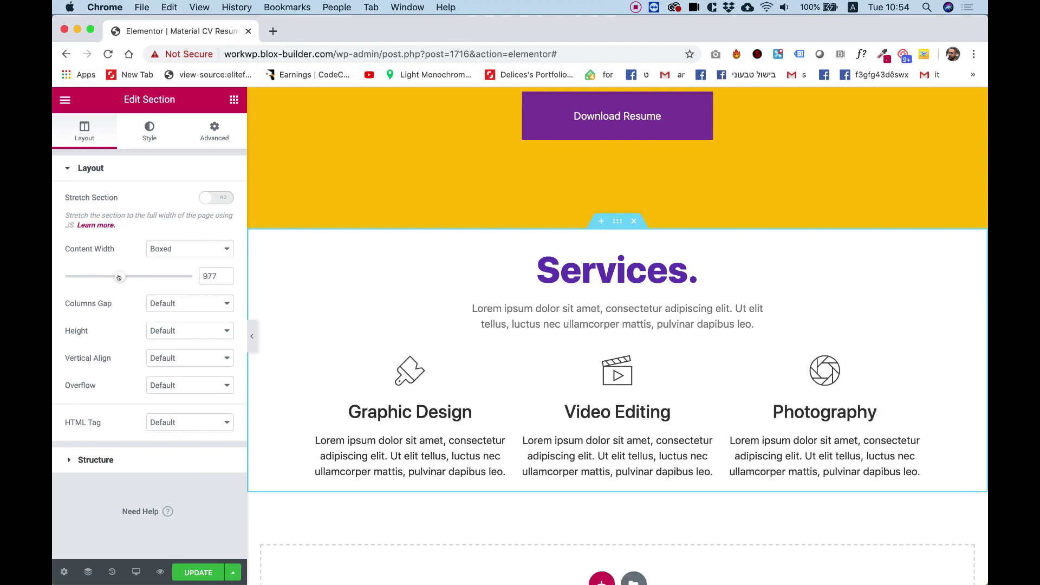
left_click(217, 276)
key("Down")
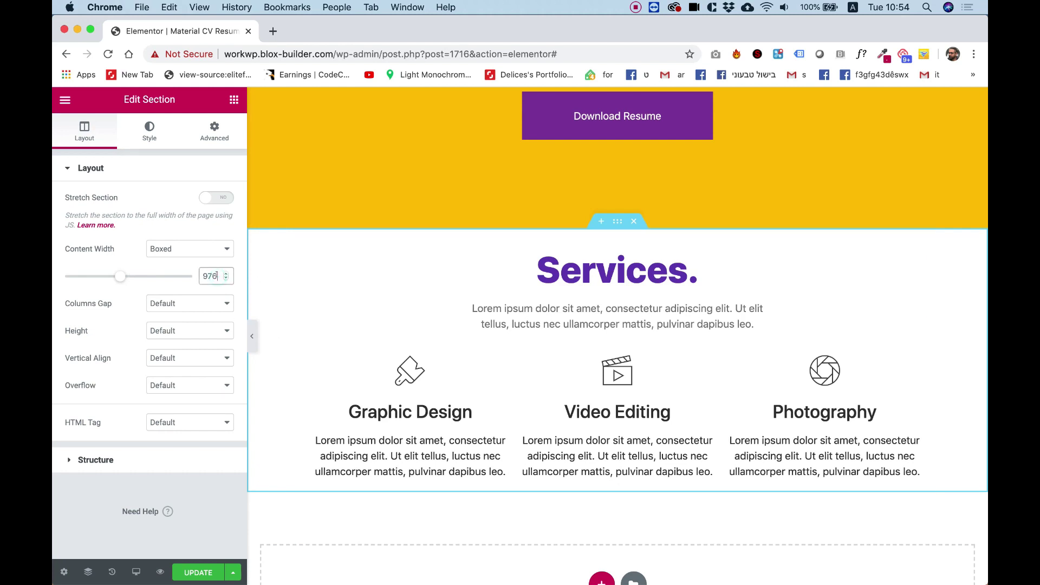
key("Down")
key("Down")
key("Down")
key("Down")
key("Down")
key("Down")
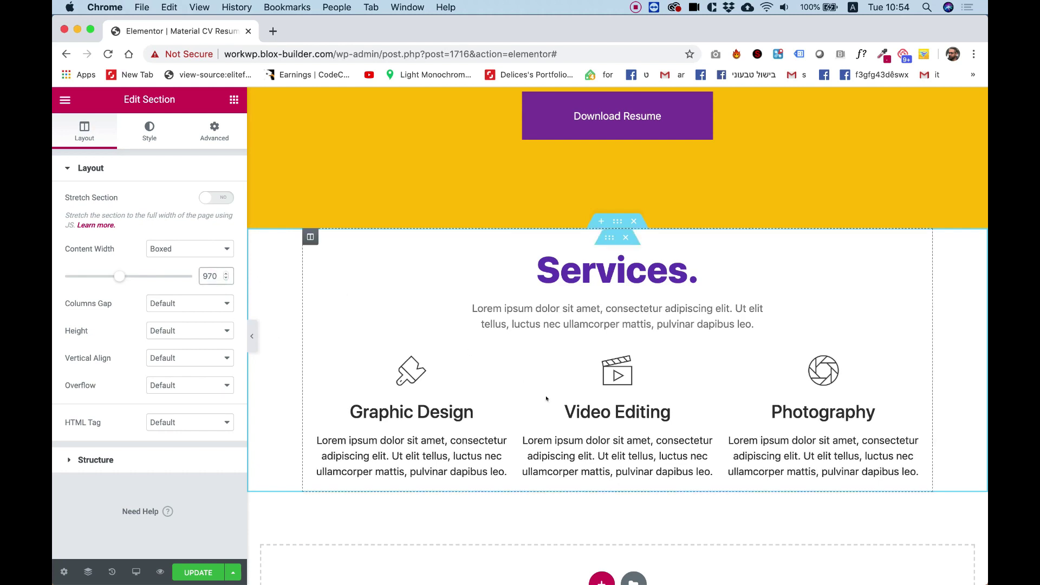
Set the columns gap of the inner section holding the three icon boxes to Wider.
left_click(609, 341)
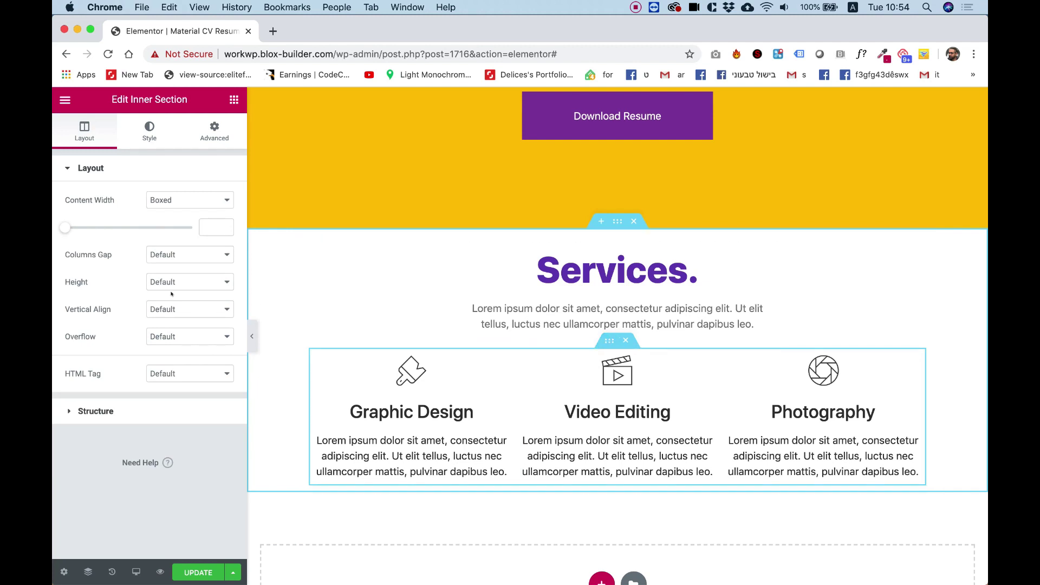
left_click(169, 255)
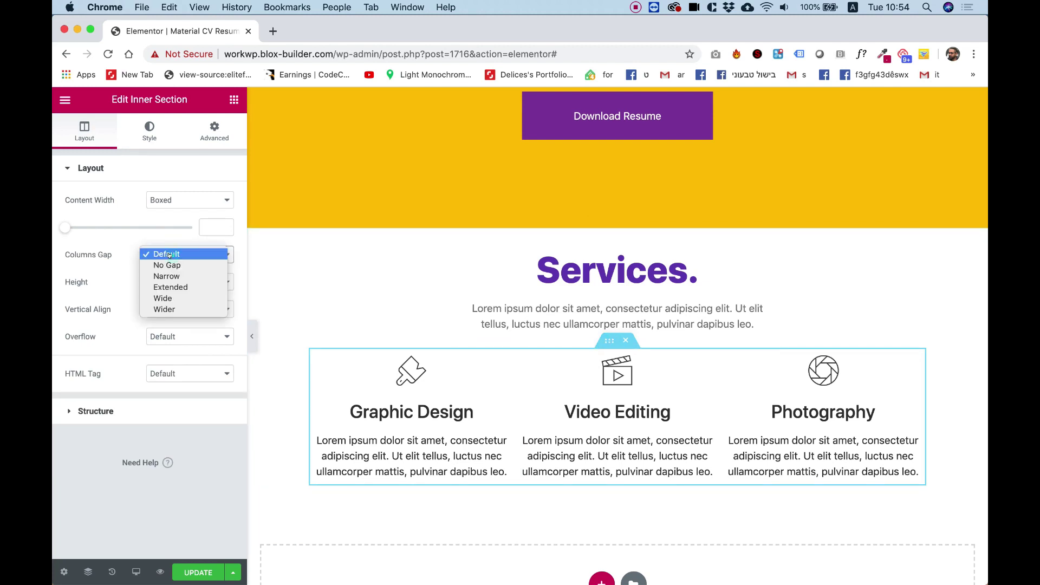
left_click(172, 309)
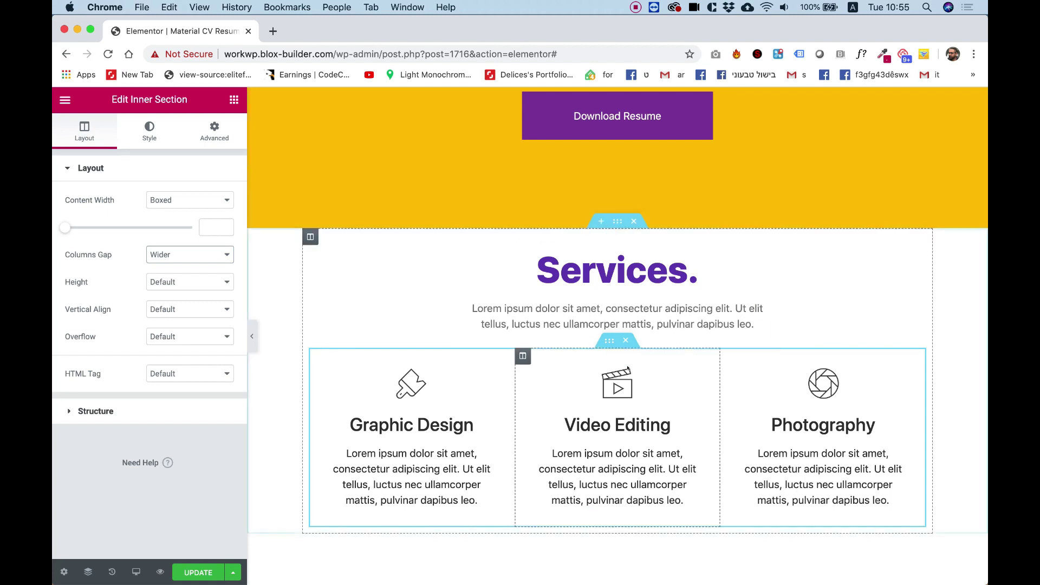
Set the icon size of the Graphic Design icon box to 72.
scroll(743, 435, "down", 2)
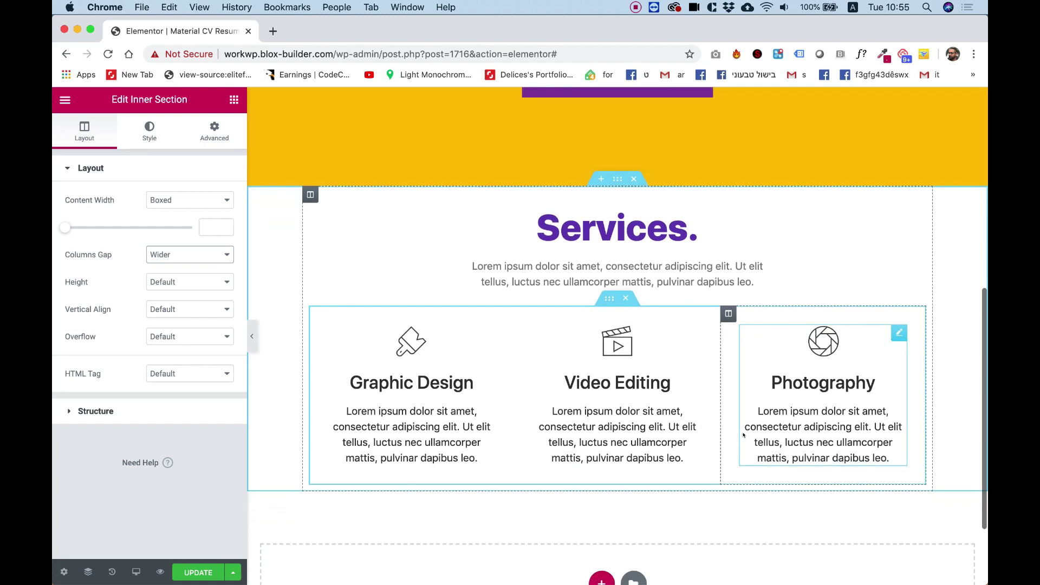
left_click(416, 432)
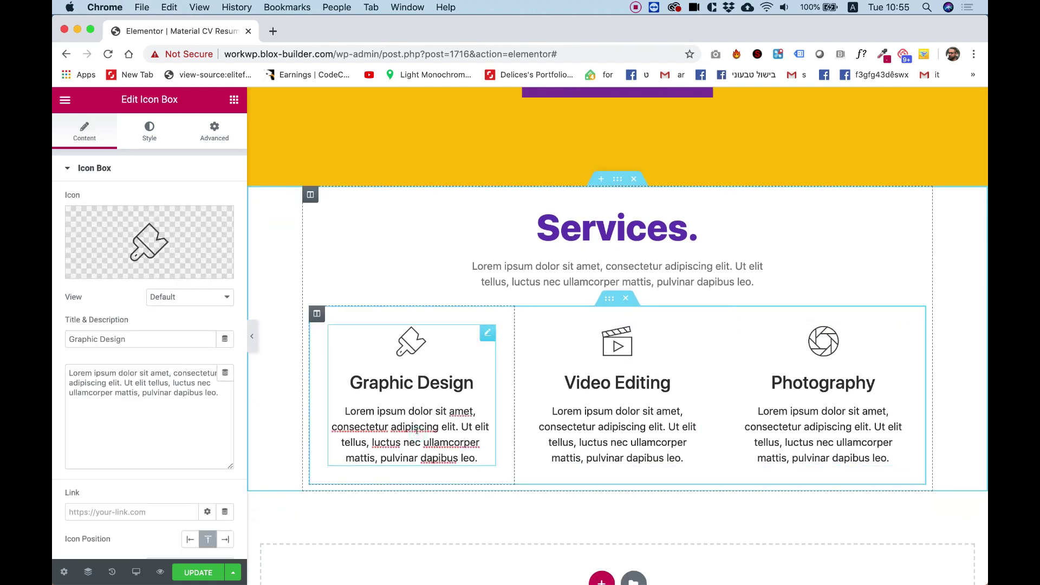
left_click(148, 134)
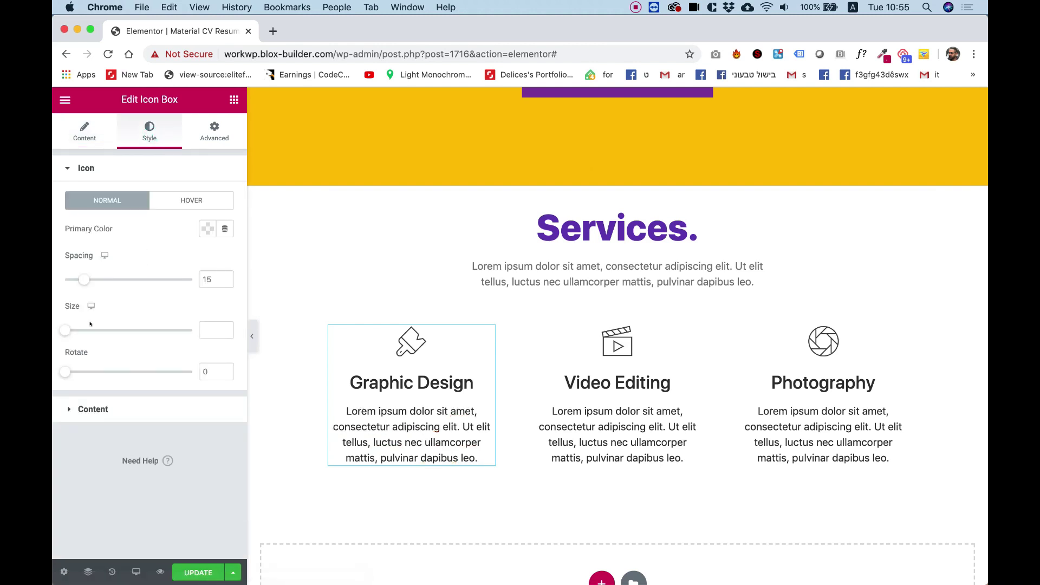
left_click_drag(65, 331, 93, 331)
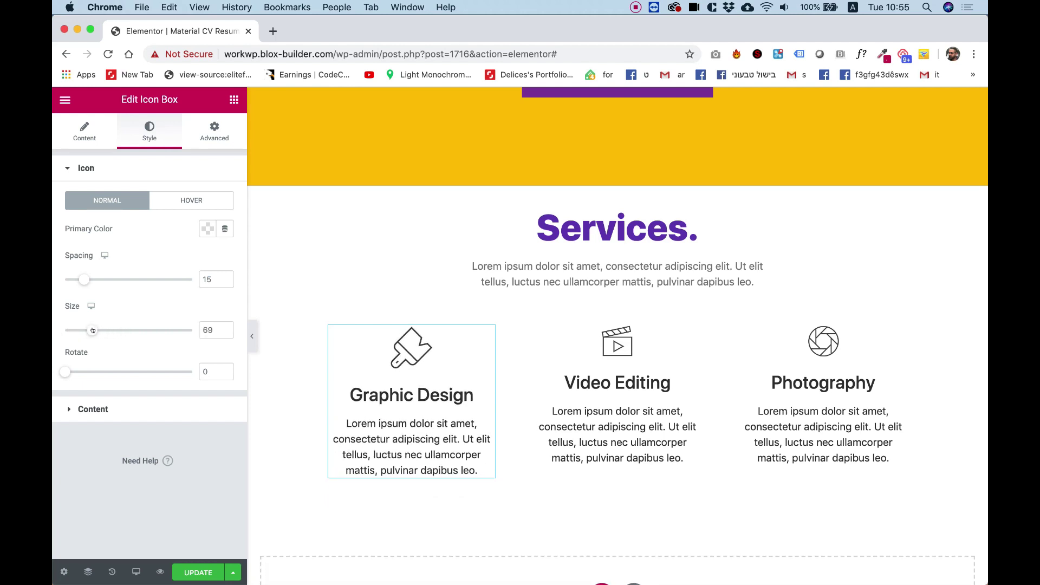
double_click(199, 327)
type("72")
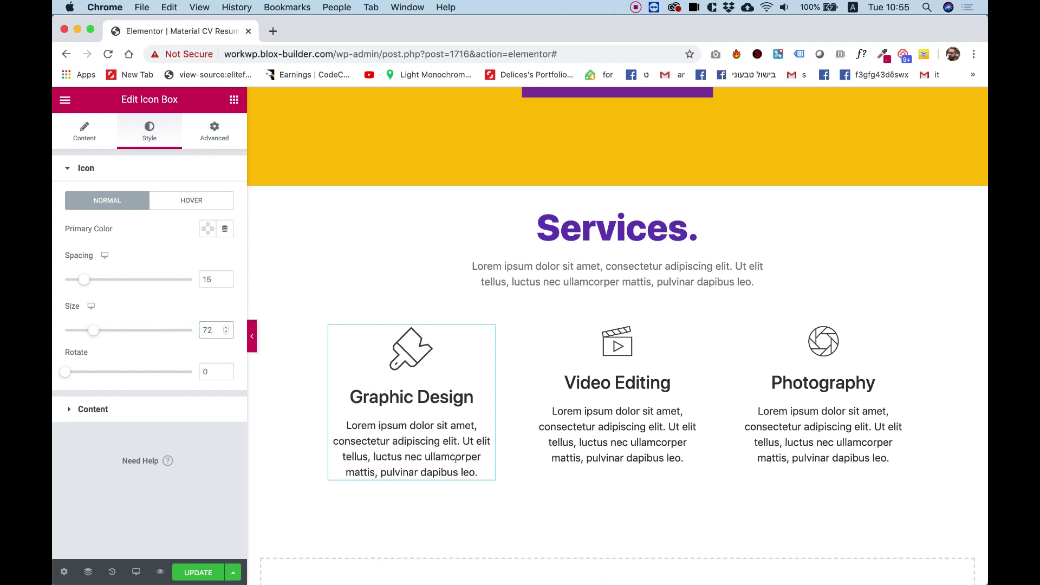
Colour the Graphic Design icon box's description text grey, #7A7A7A.
left_click(100, 410)
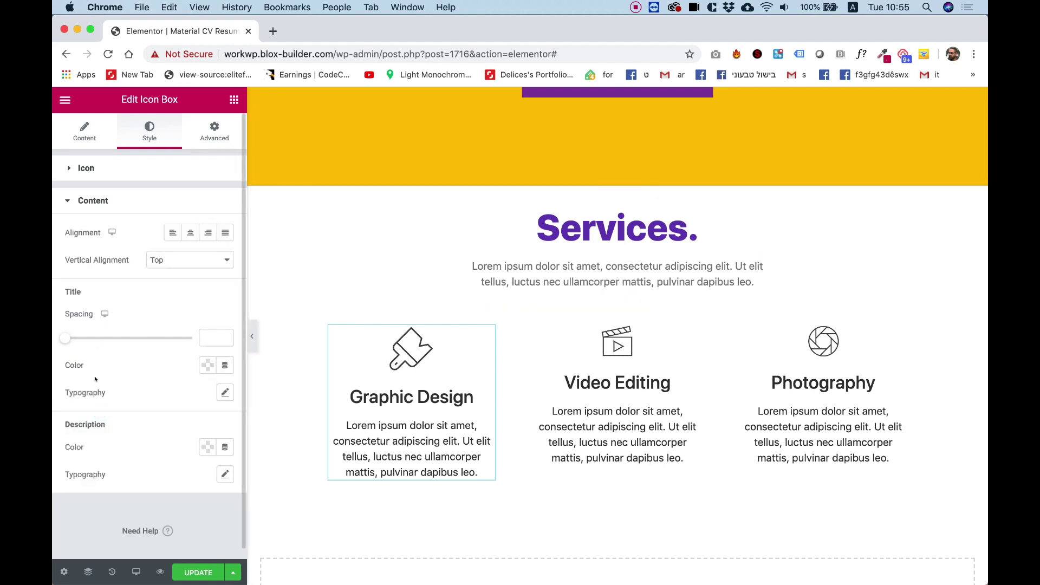
left_click(206, 445)
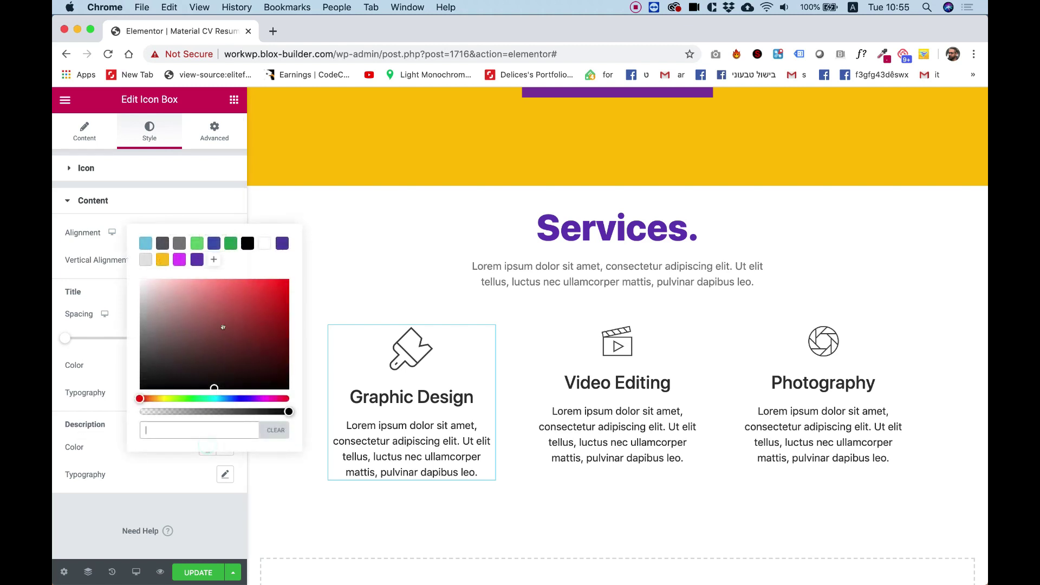
left_click(174, 242)
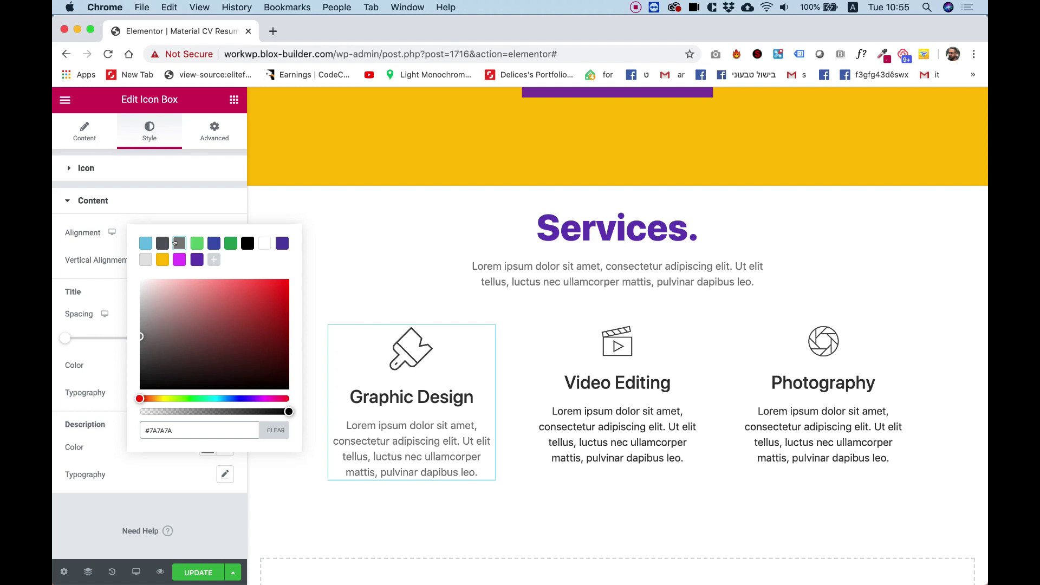
left_click(154, 184)
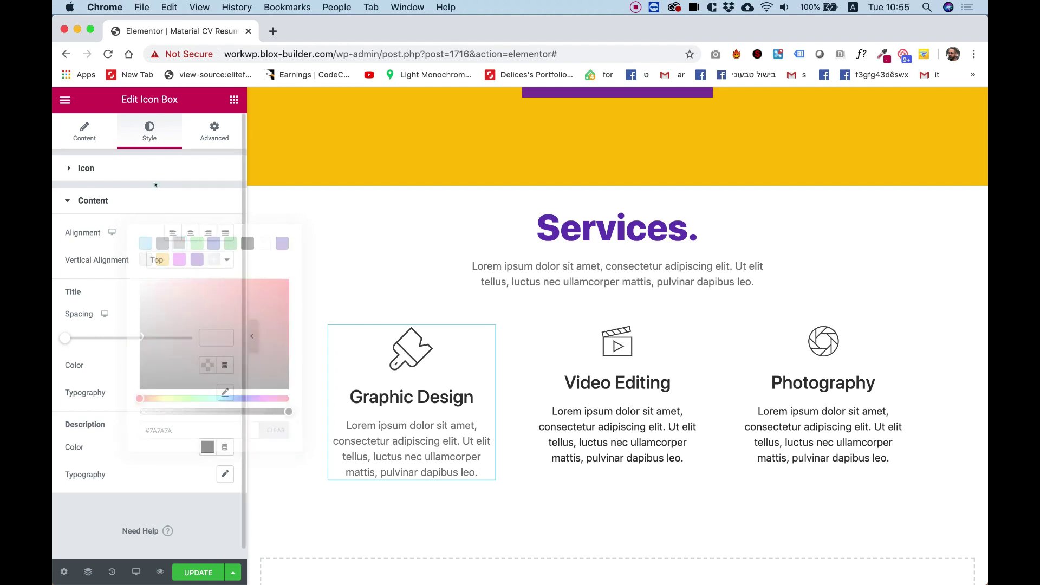
left_click(224, 392)
left_click(208, 475)
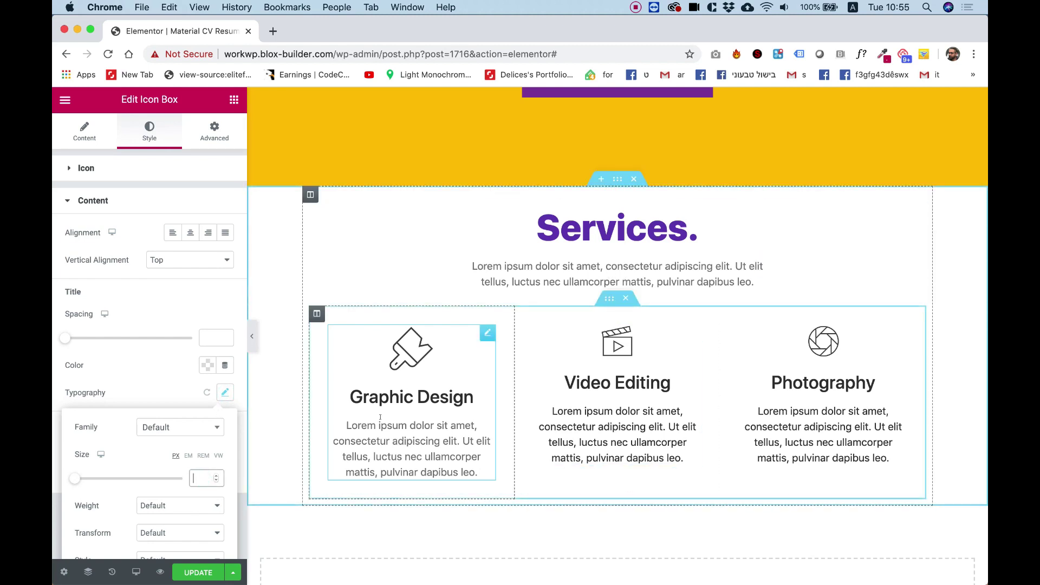
type("13")
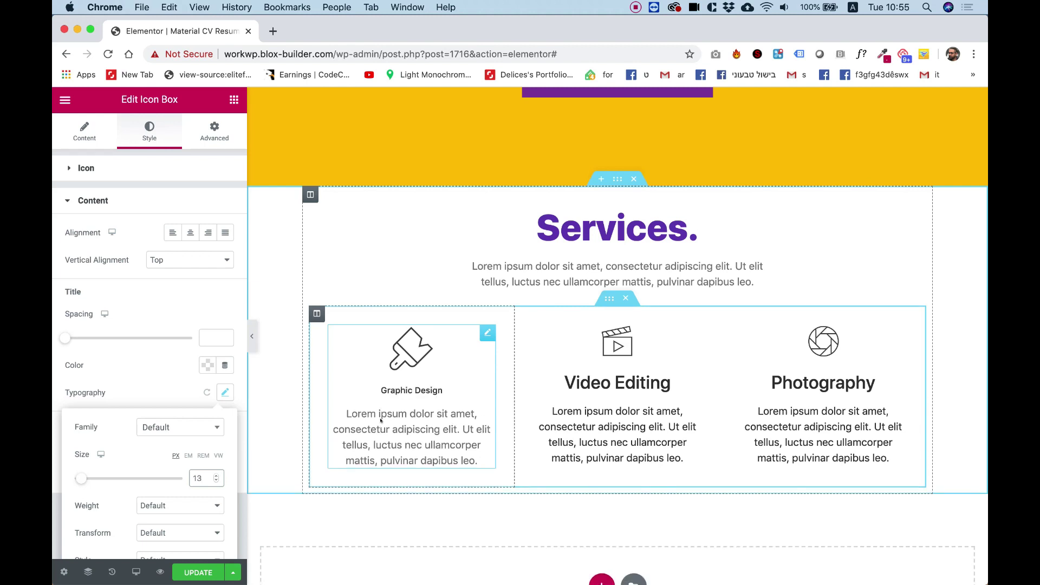
key("BackSpace")
type("0")
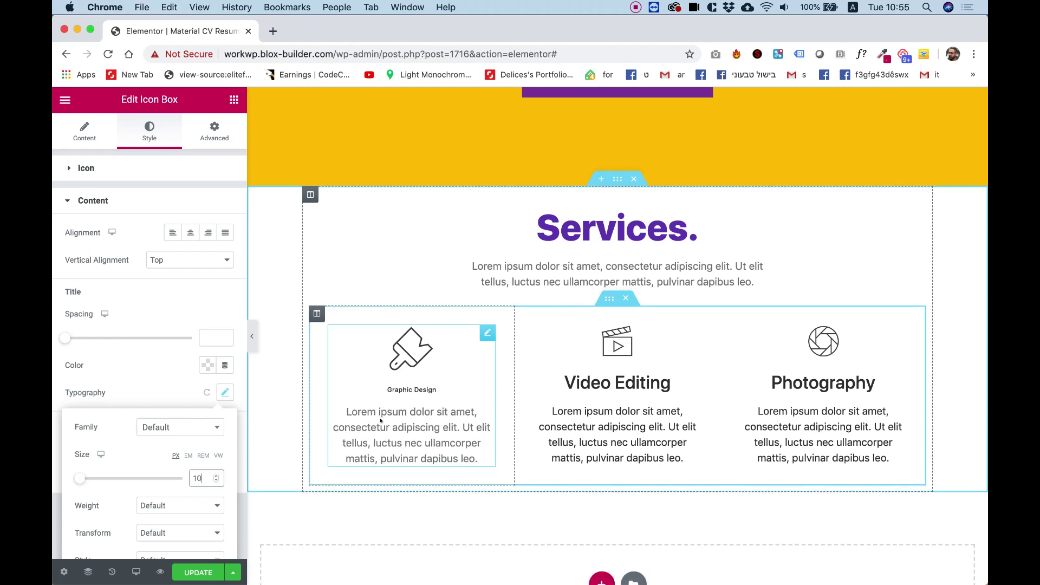
key("BackSpace")
type("2")
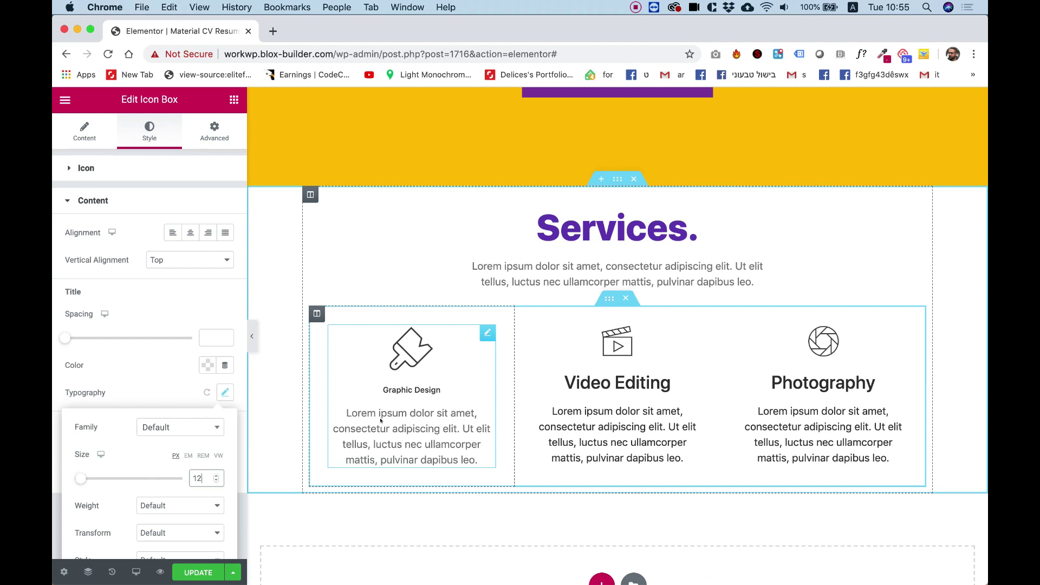
key("BackSpace")
key("BackSpace")
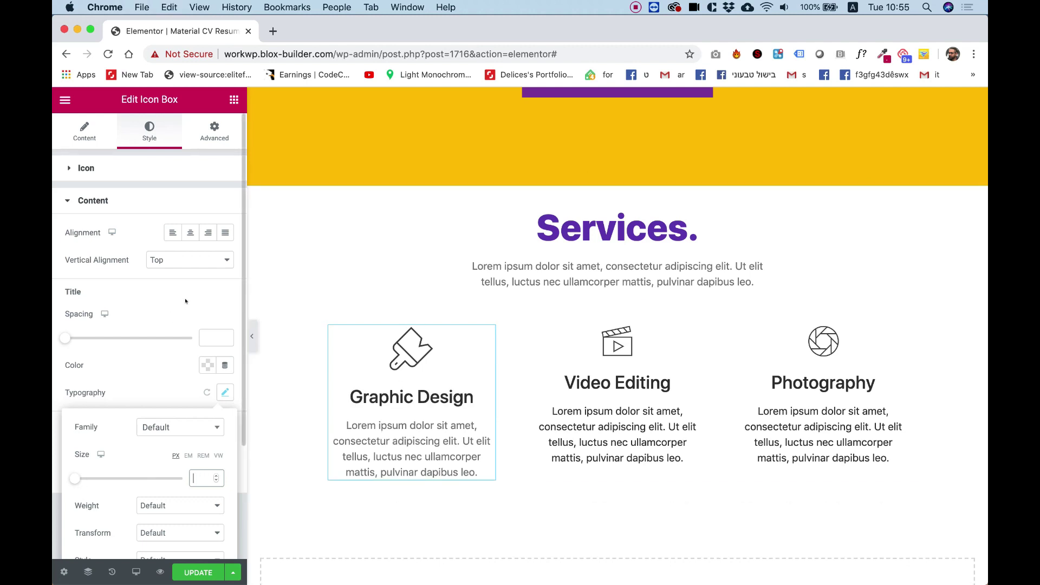
left_click(155, 380)
Set the description font size of the Graphic Design icon box to 14 px.
left_click(223, 473)
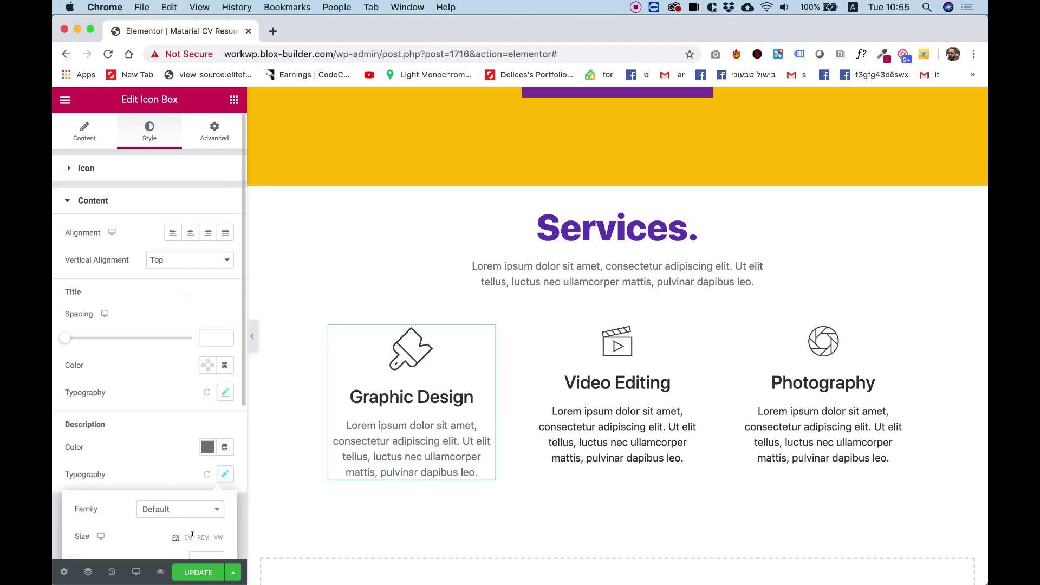
scroll(194, 545, "down", 3)
left_click(202, 483)
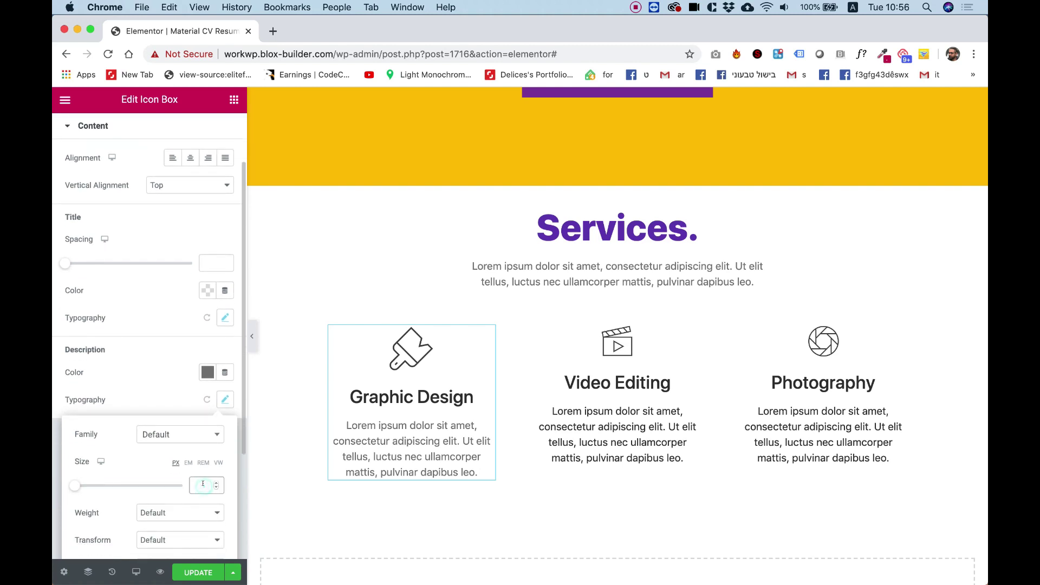
type("14")
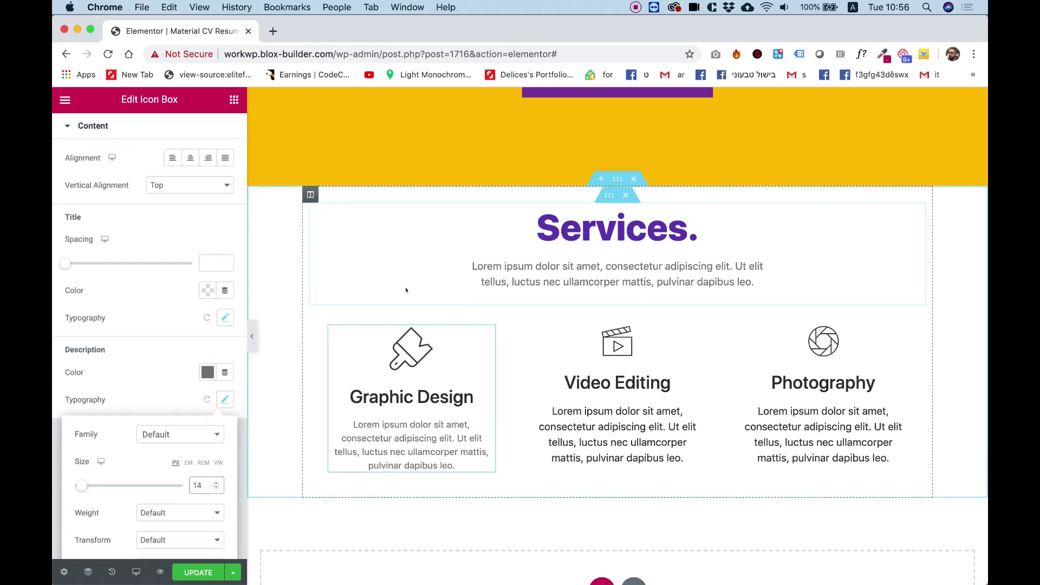
Copy the Graphic Design icon box and paste its style onto the Video Editing and Photography icon boxes.
left_click(291, 316)
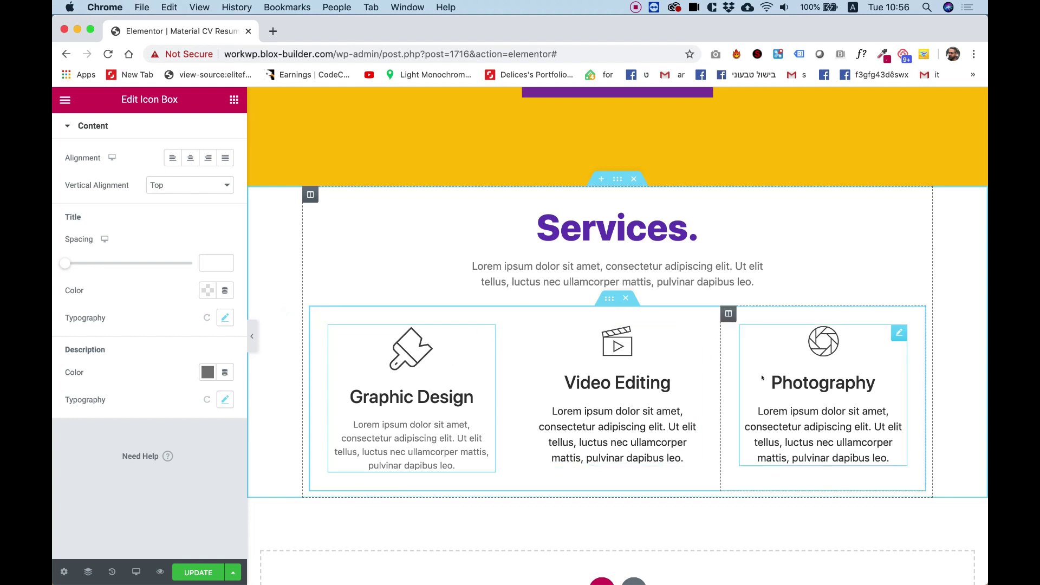
right_click(418, 340)
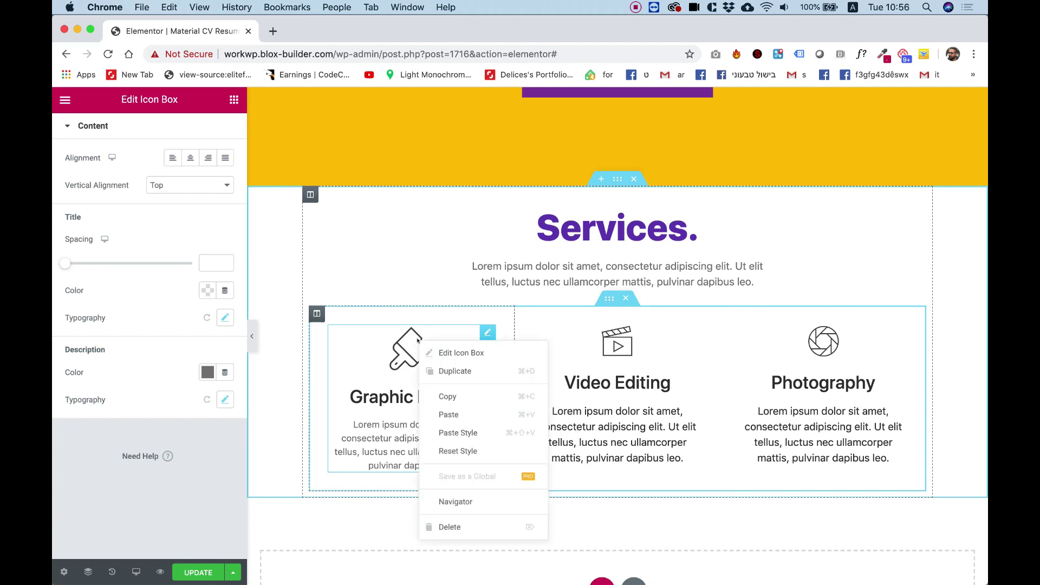
left_click(453, 395)
right_click(621, 355)
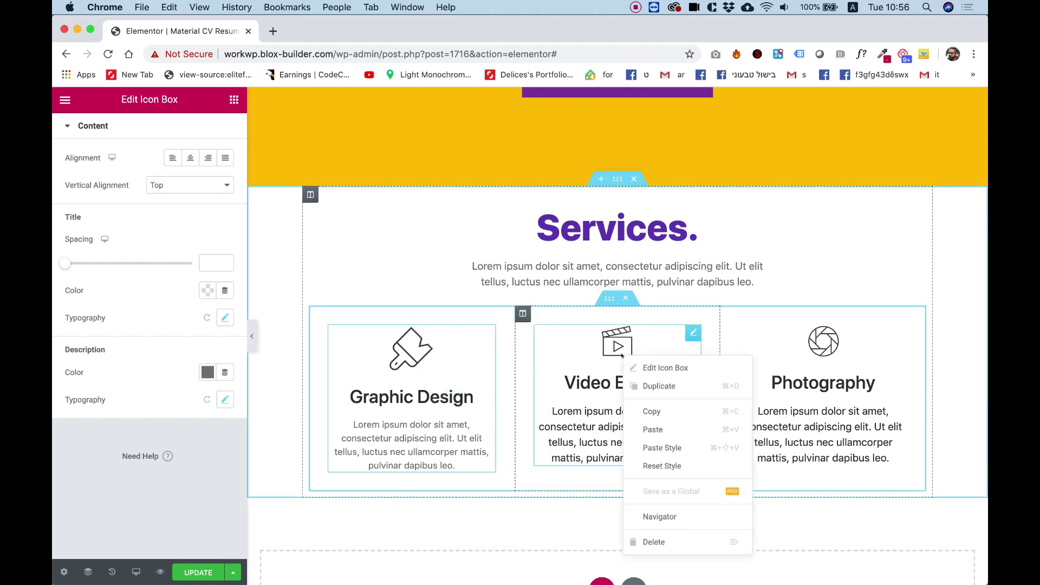
left_click(667, 447)
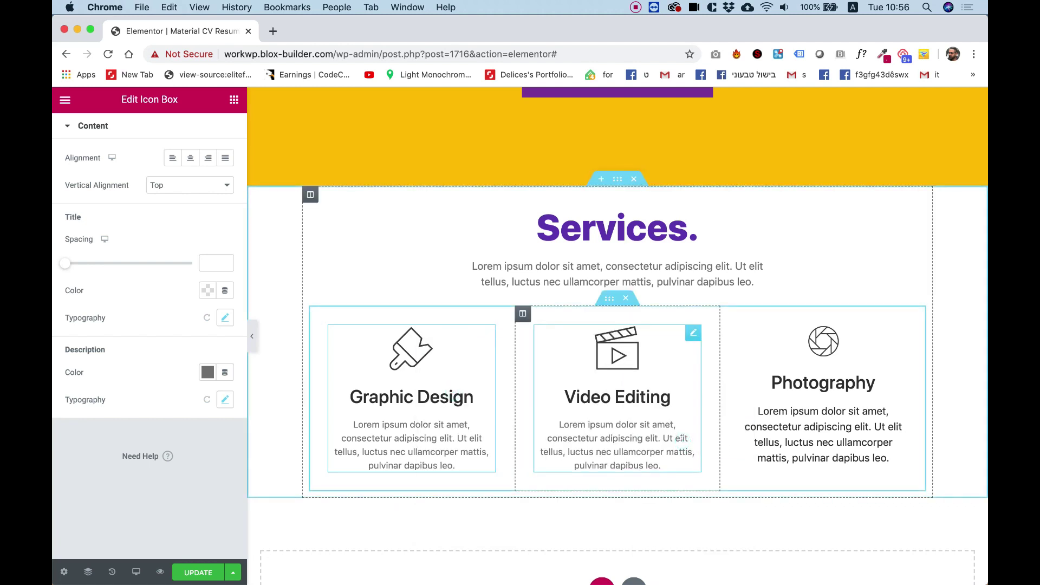
right_click(777, 398)
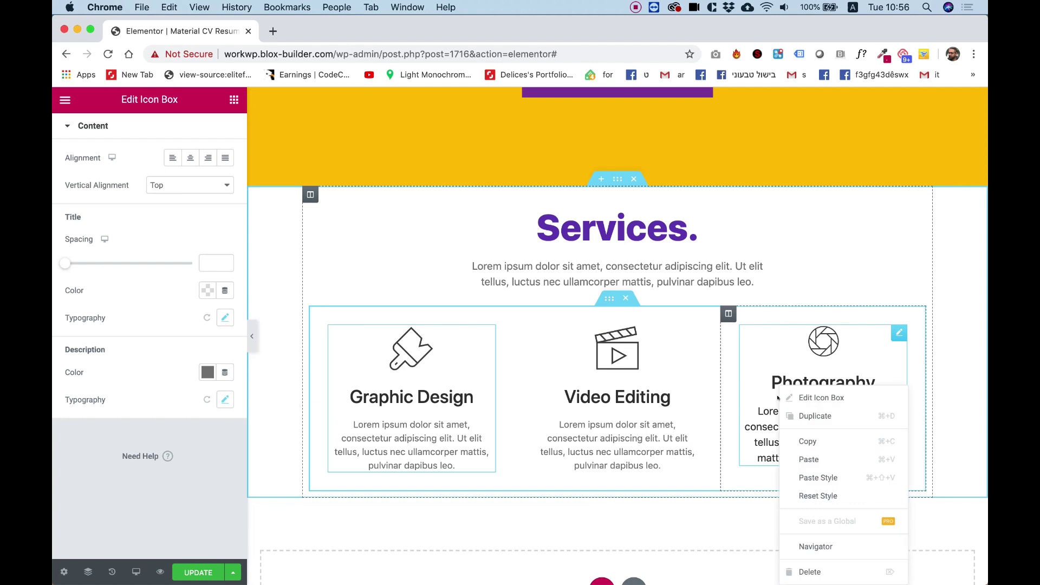
left_click(819, 474)
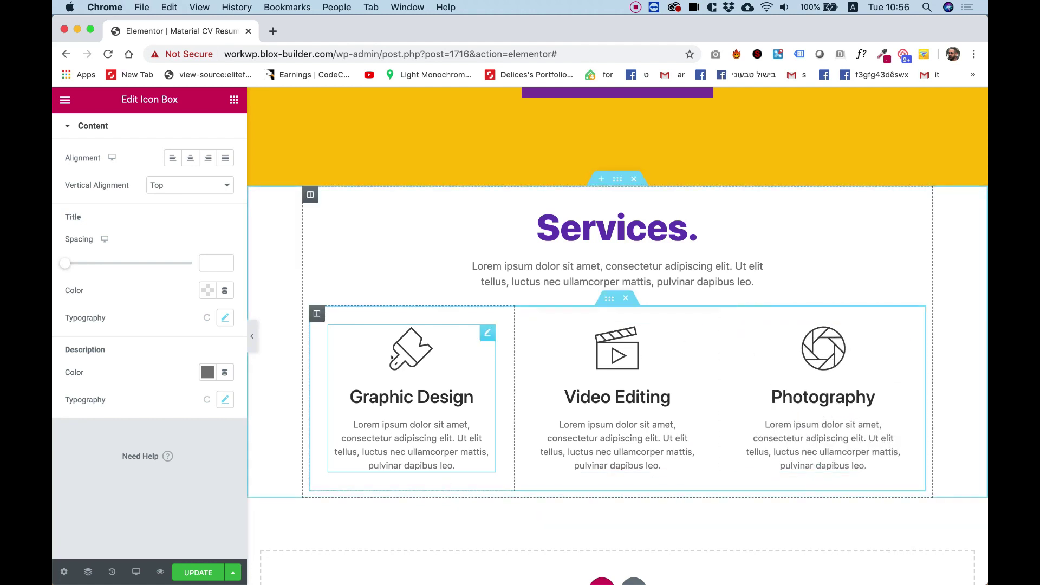
Unlink the margin values of the Services section's outer column and set its top margin to -67 px.
scroll(100, 250, "up", 3)
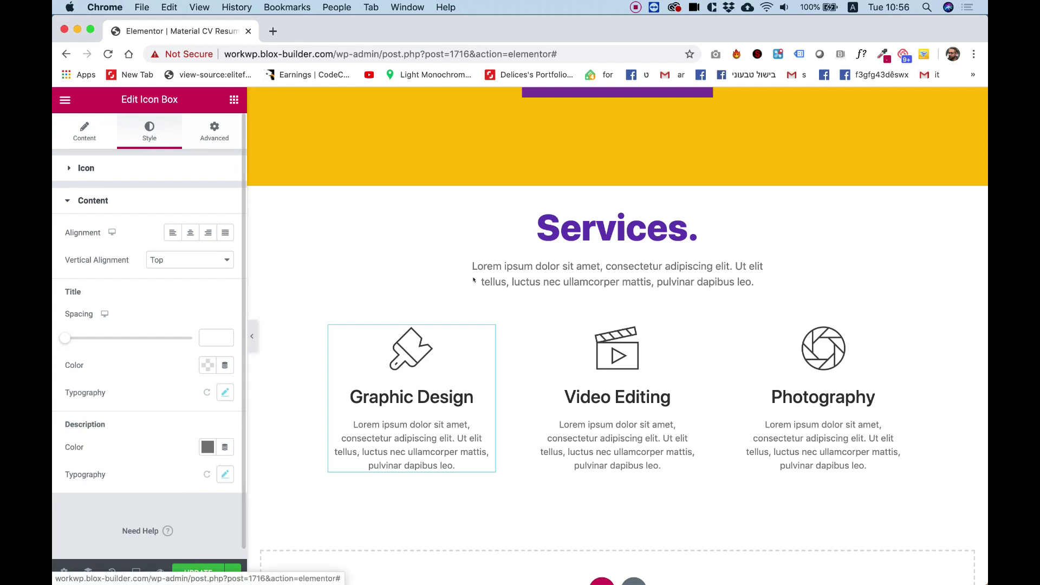
scroll(473, 279, "down", 1)
scroll(474, 279, "up", 2)
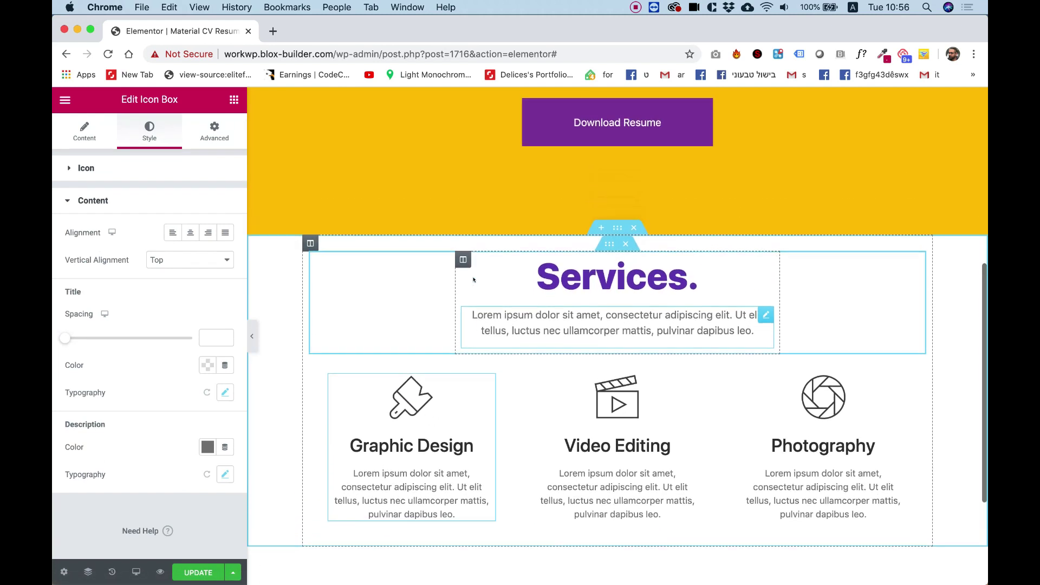
scroll(473, 279, "up", 5)
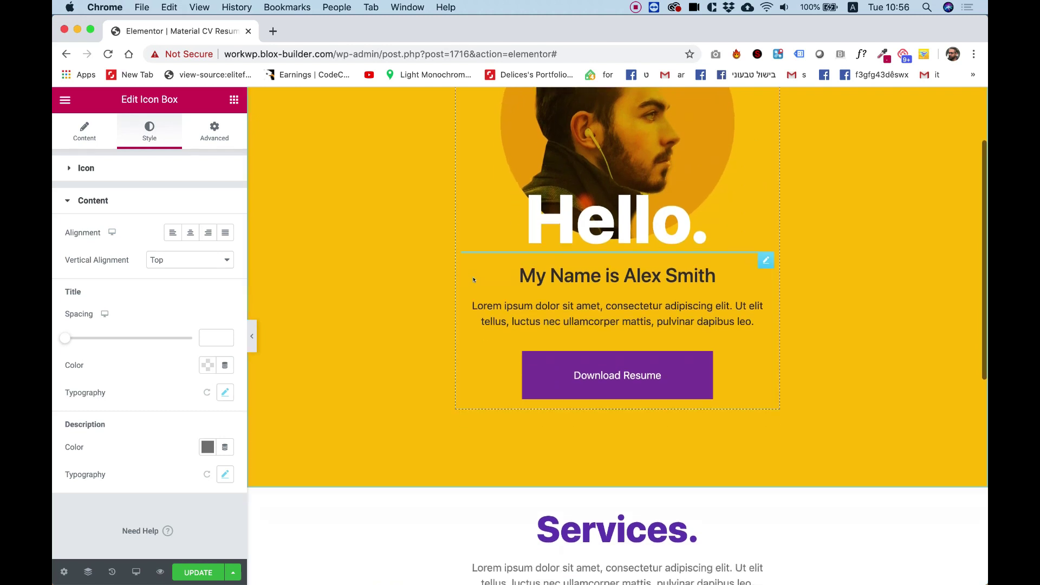
scroll(473, 279, "down", 2)
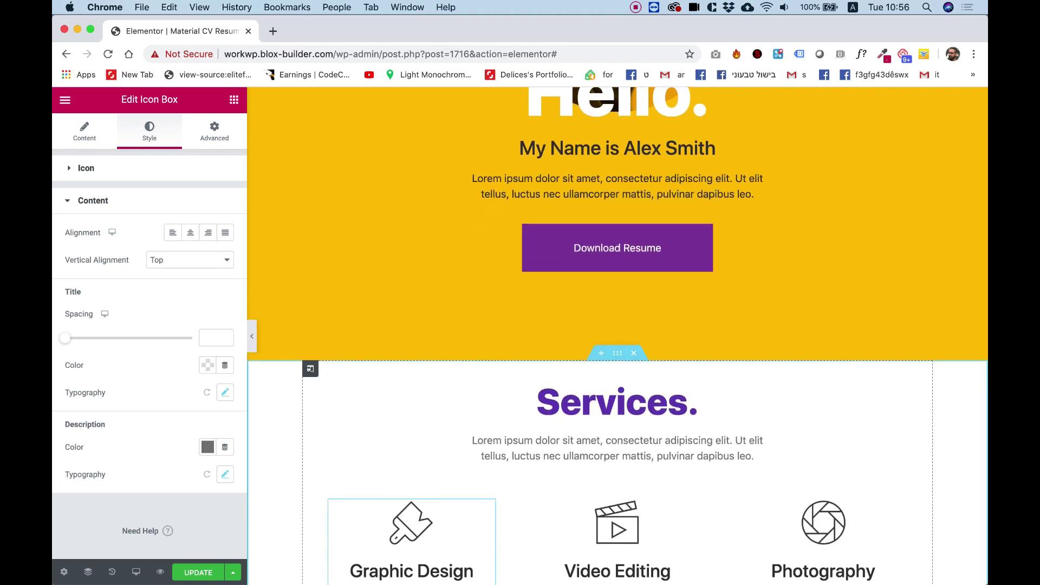
left_click(310, 368)
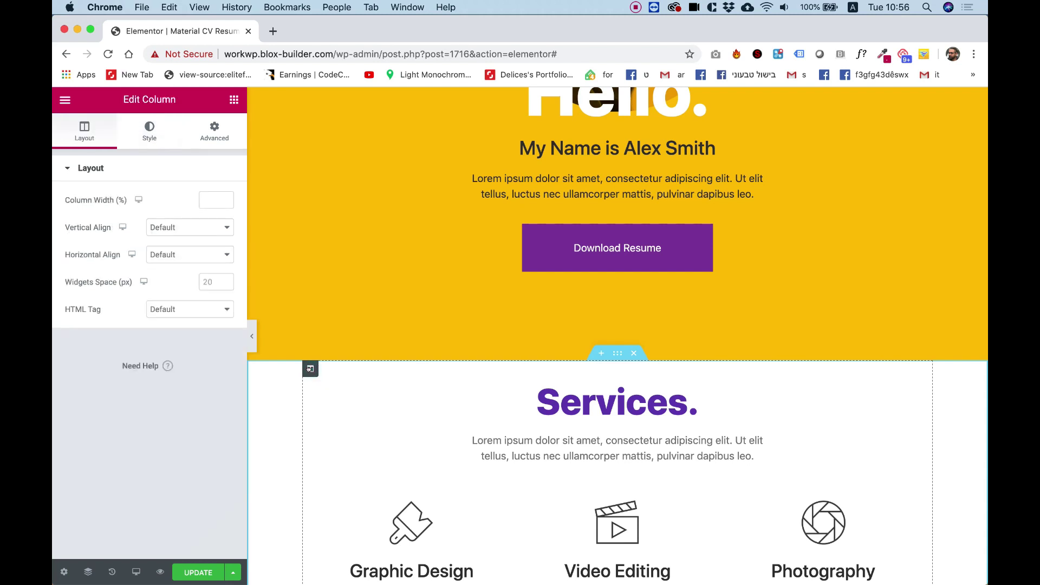
scroll(534, 416, "down", 3)
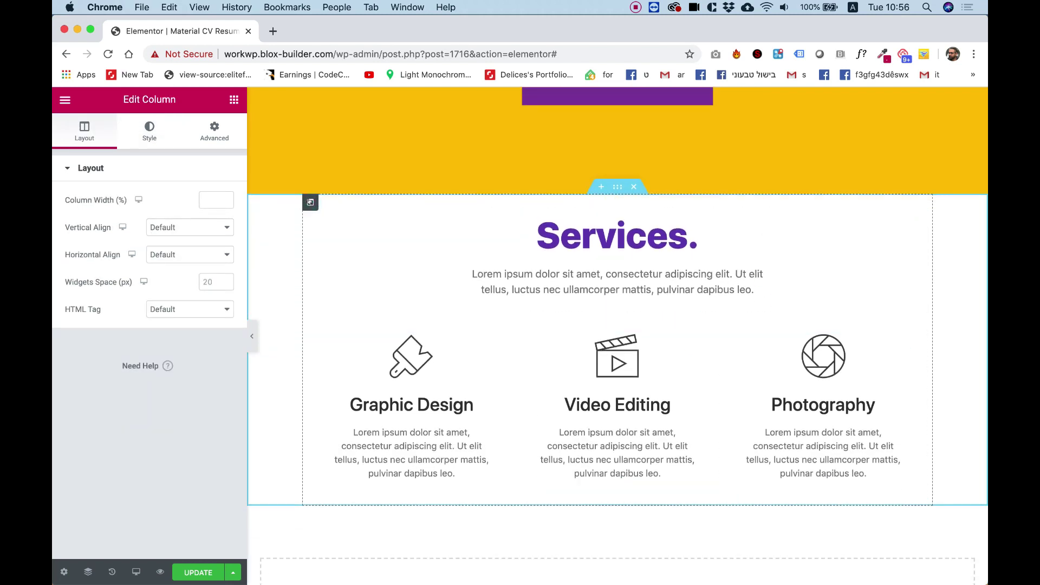
scroll(310, 202, "up", 3)
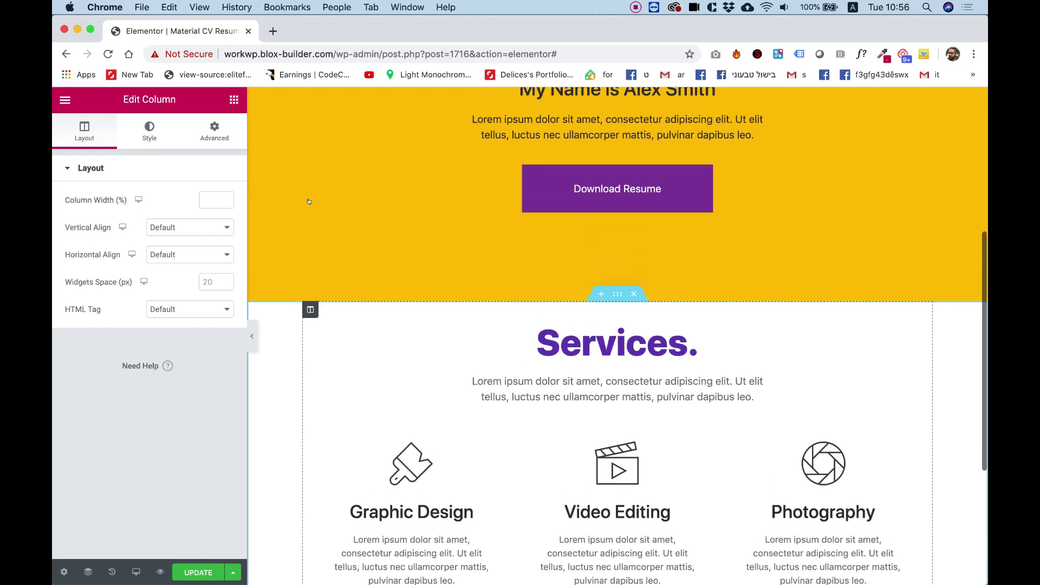
left_click(213, 136)
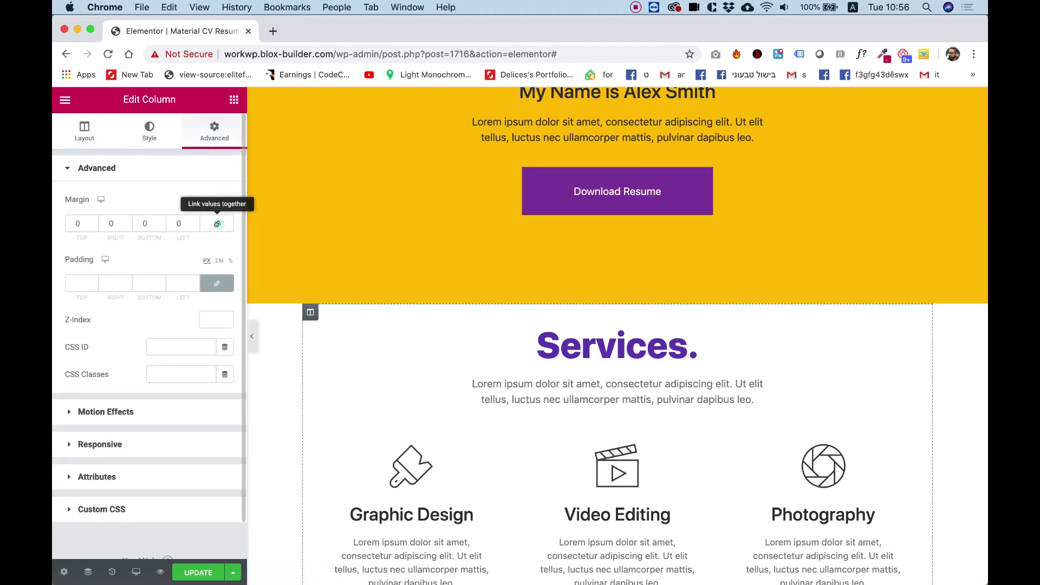
left_click(81, 223)
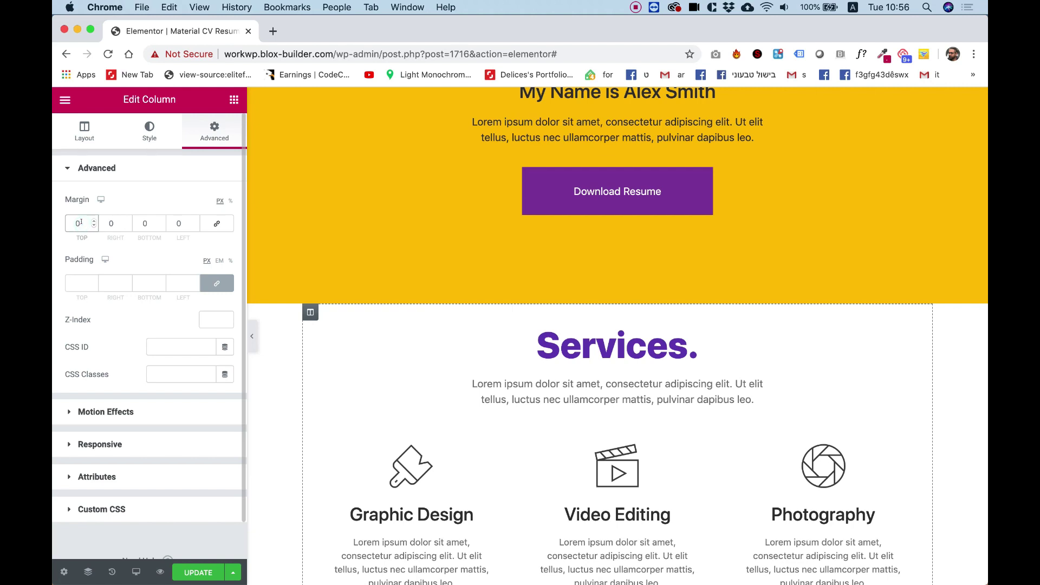
key("Down")
key("Down")
key("Down")
key("Down")
key("Down")
key("Down")
key("Down")
key("Down")
key("Down")
key("Down")
key("Down")
key("Down")
key("Down")
key("Down")
key("Down")
key("Down")
key("Down")
key("Down")
key("Down")
key("Down")
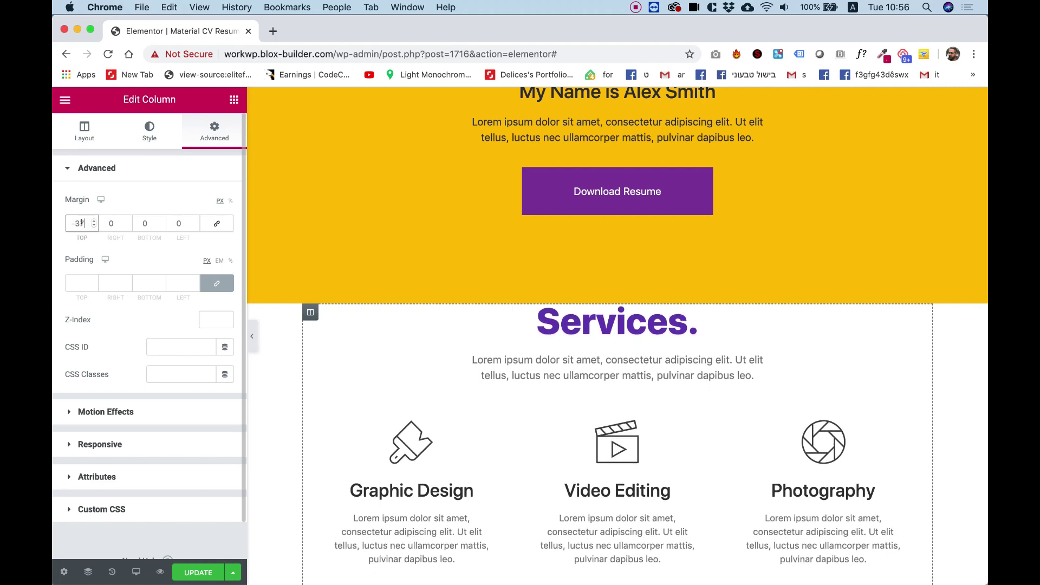
key("Down")
key("Down")
key("Down")
key("Down")
key("Down")
key("Down")
key("Down")
key("Down")
key("Down")
key("Down")
key("Down")
key("Down")
key("Down")
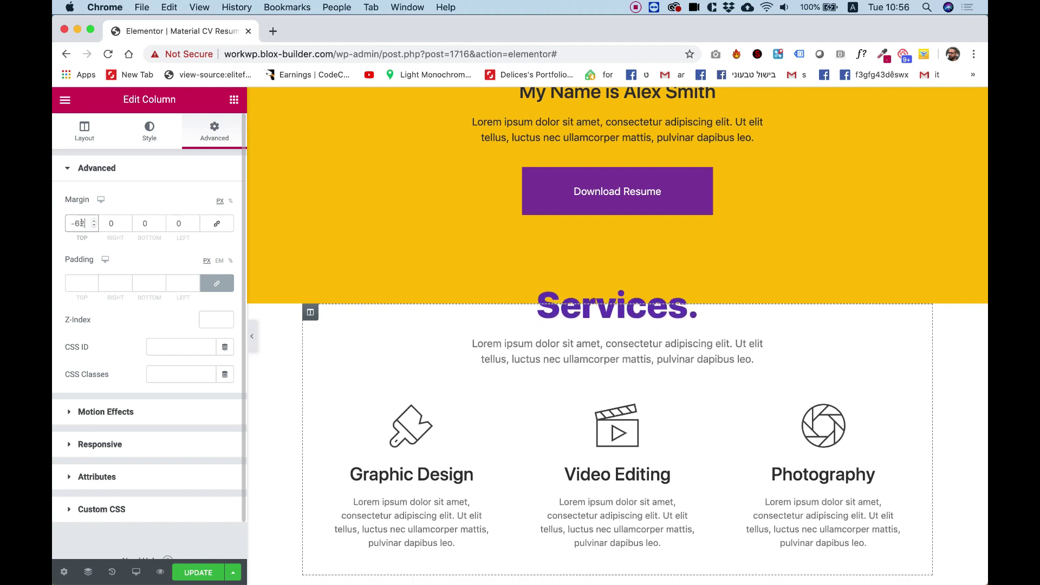
key("Down")
key("Down")
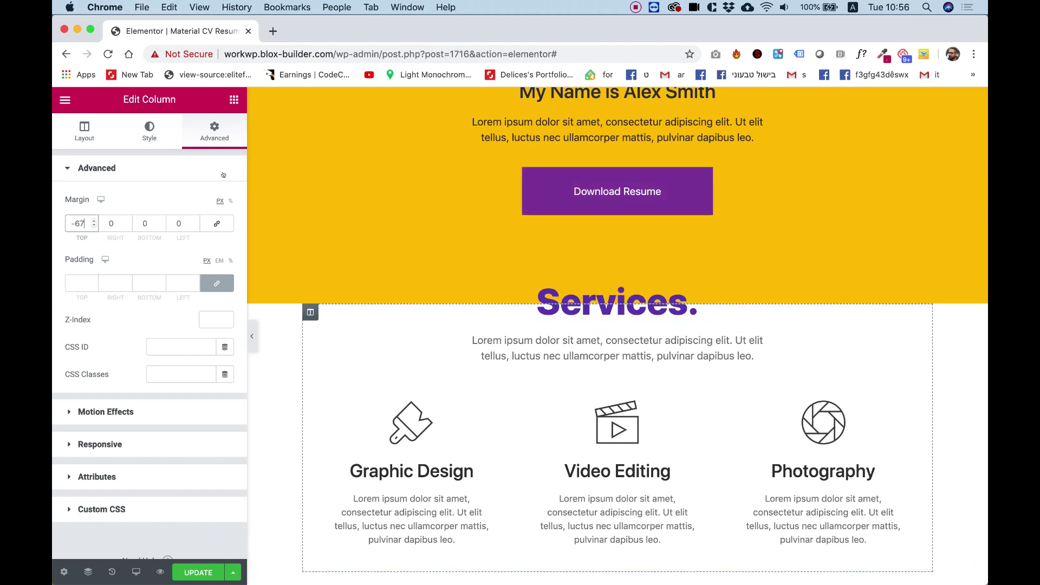
Give the Services outer column a classic background in white, #FFFFFF.
left_click(150, 130)
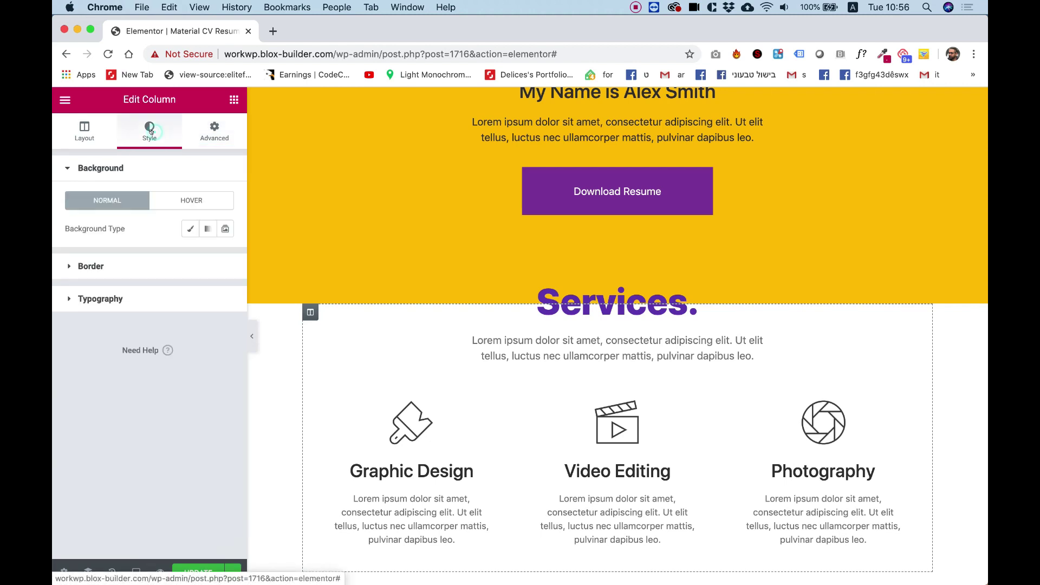
left_click(189, 228)
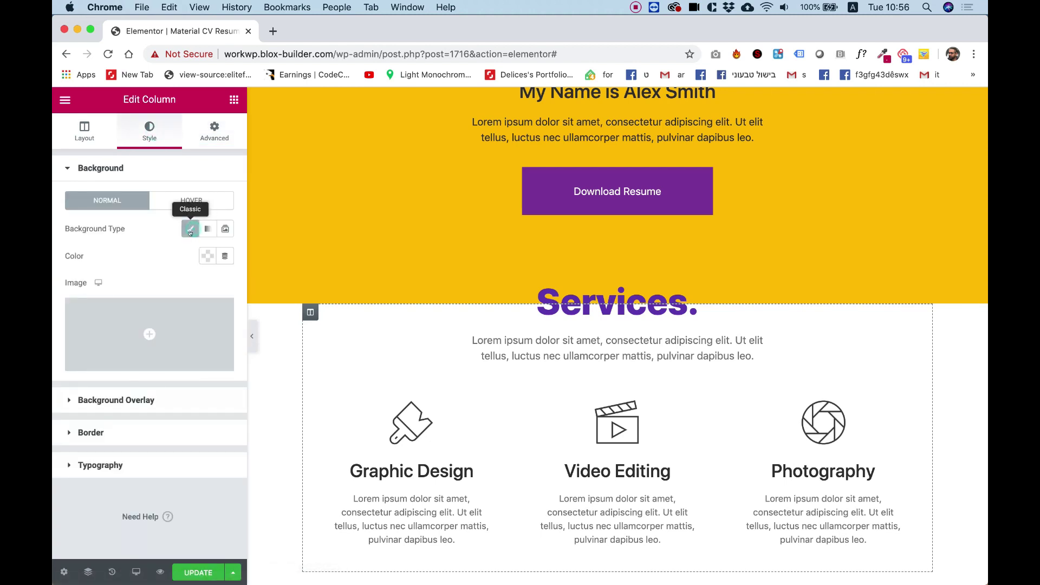
left_click(205, 256)
left_click(264, 288)
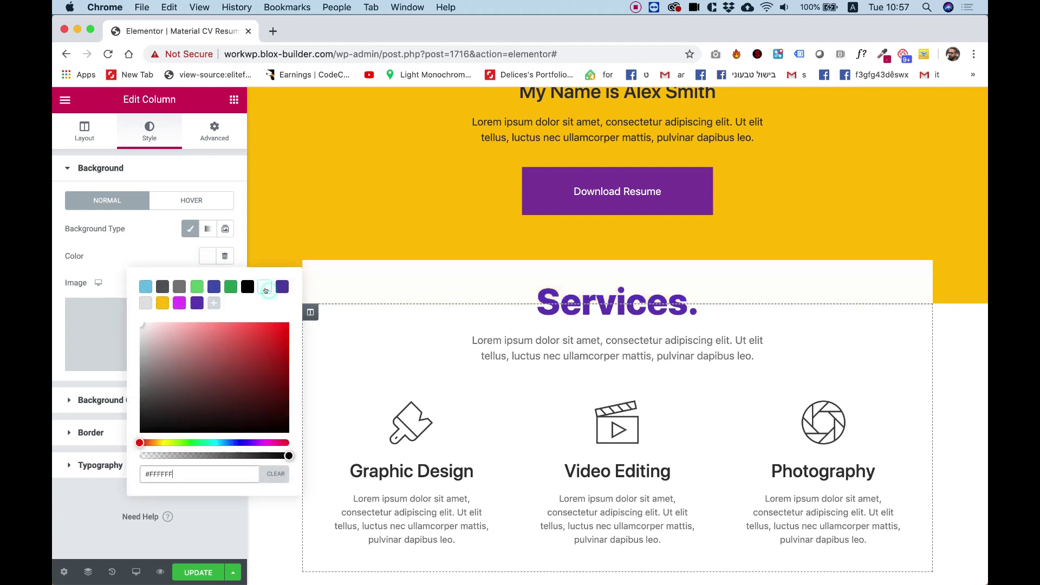
left_click(239, 239)
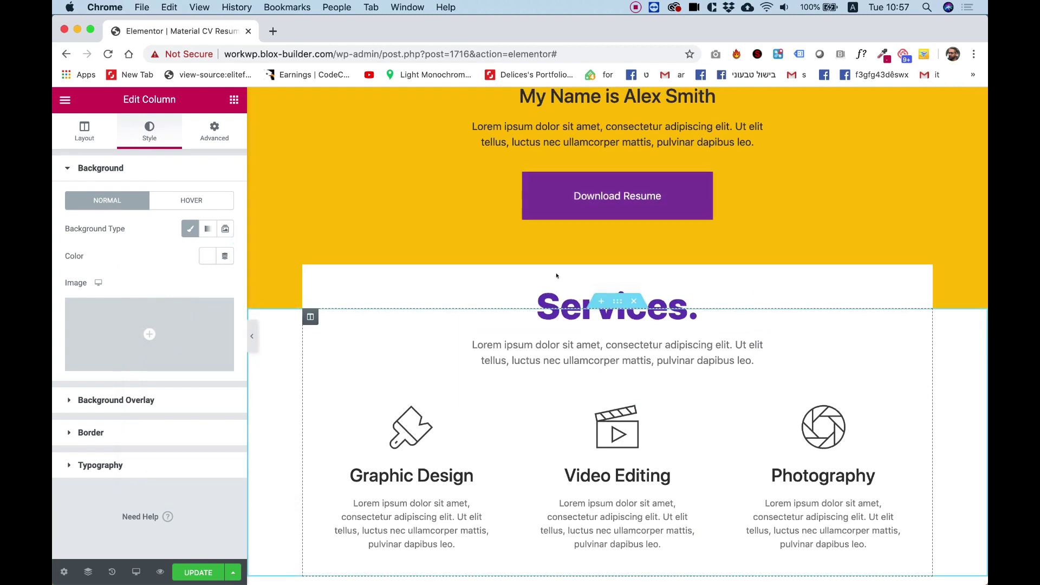
Examine how the white Services column overlaps the yellow hero section.
scroll(557, 276, "up", 3)
scroll(557, 276, "down", 2)
scroll(557, 276, "up", 5)
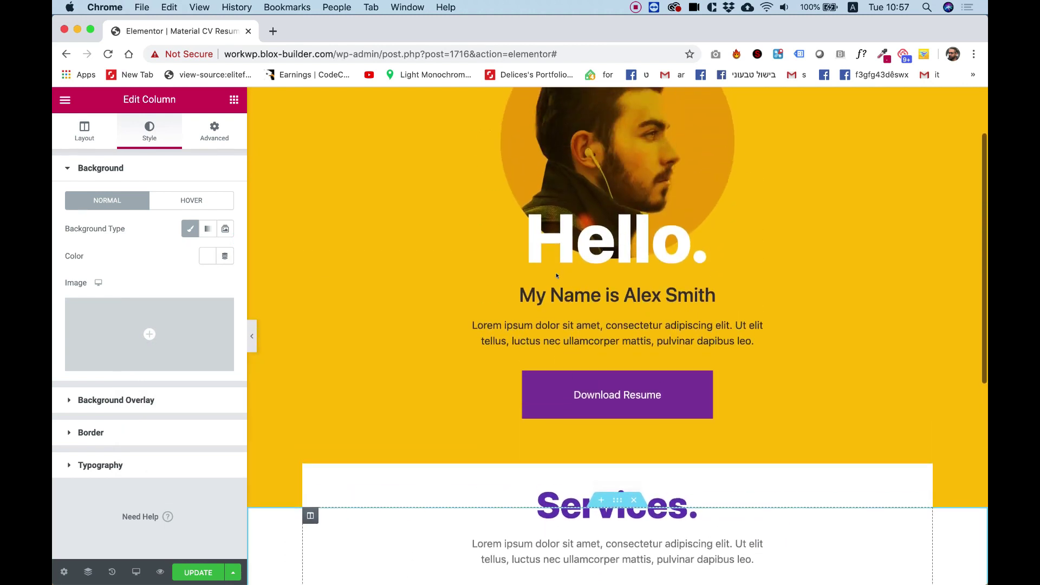
scroll(557, 273, "down", 5)
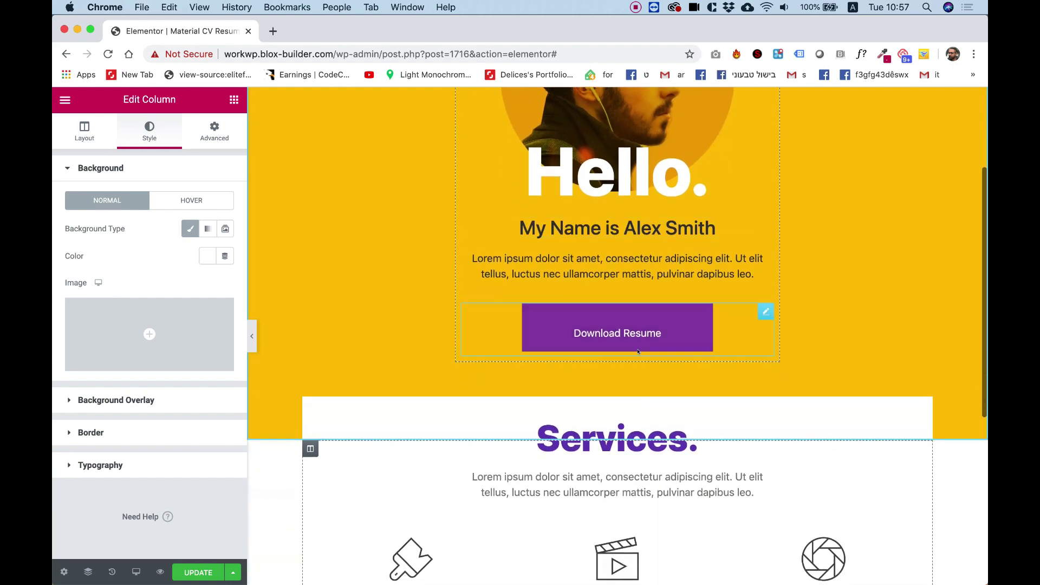
scroll(638, 349, "down", 1)
scroll(638, 325, "up", 2)
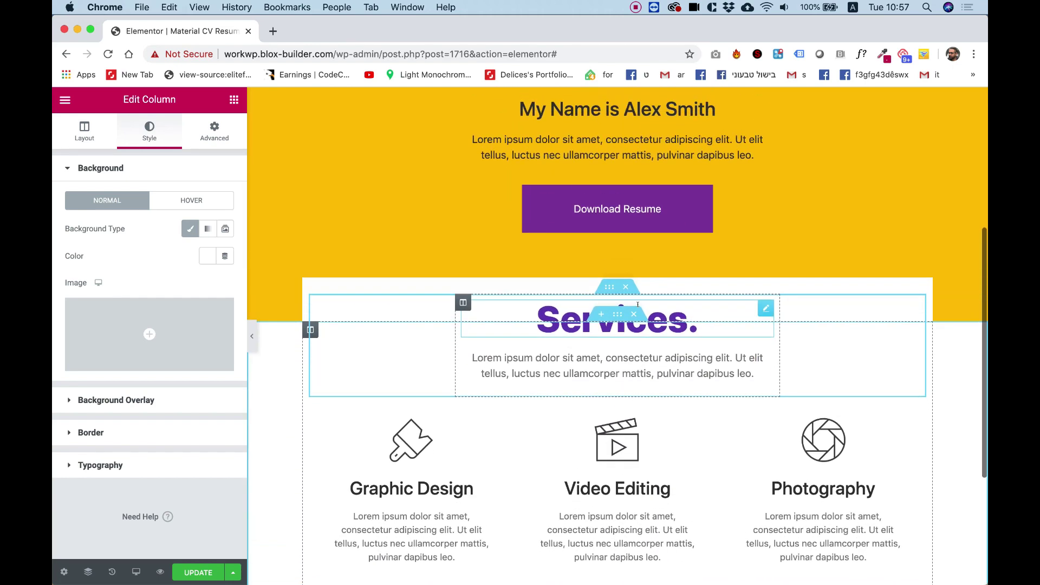
scroll(638, 304, "down", 1)
scroll(638, 304, "up", 1)
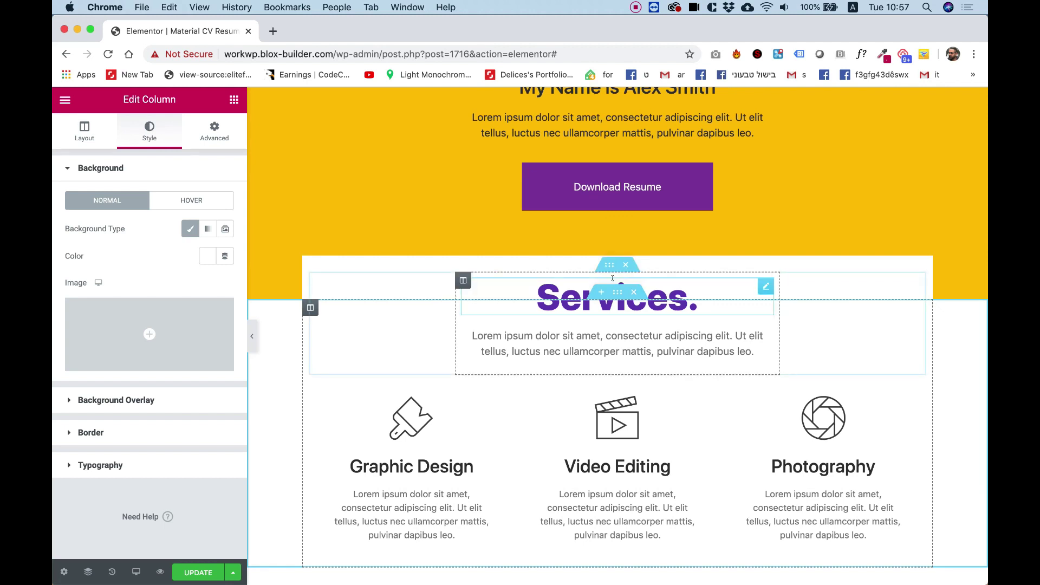
Unlink the padding values of the Services outer column and set its top padding to 60 px.
left_click(215, 136)
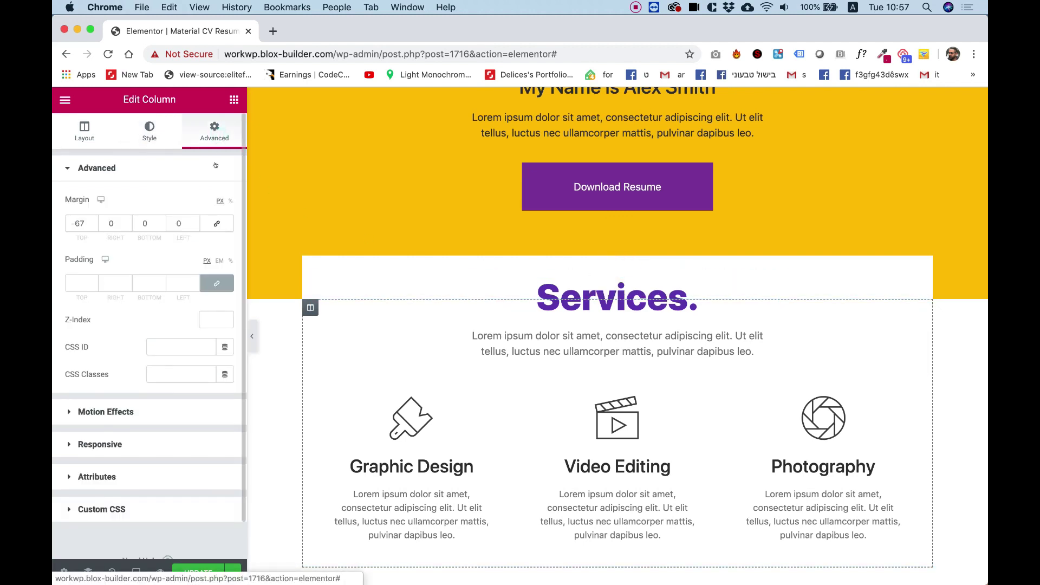
left_click(217, 283)
left_click(82, 282)
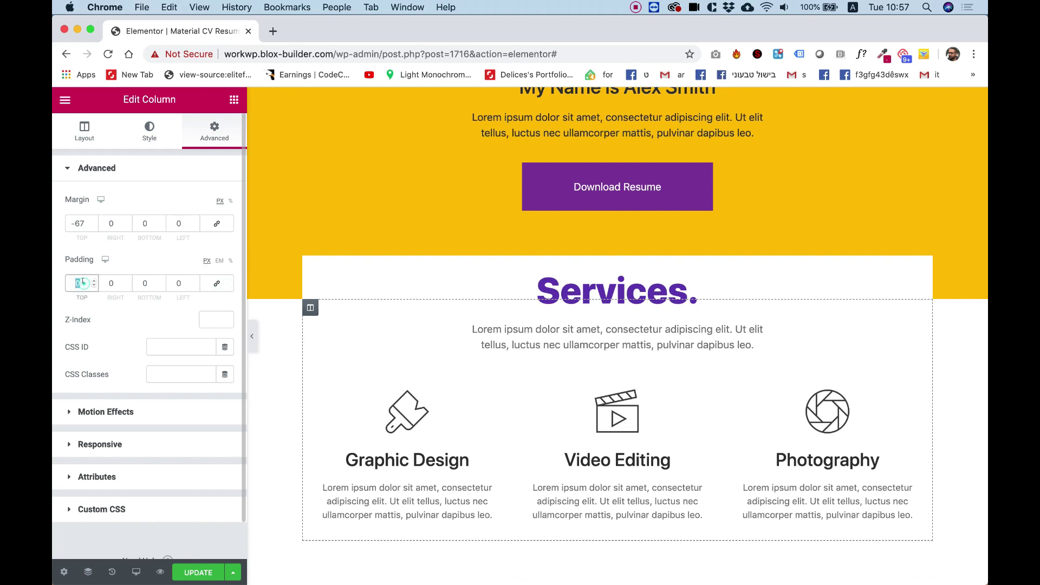
type("60")
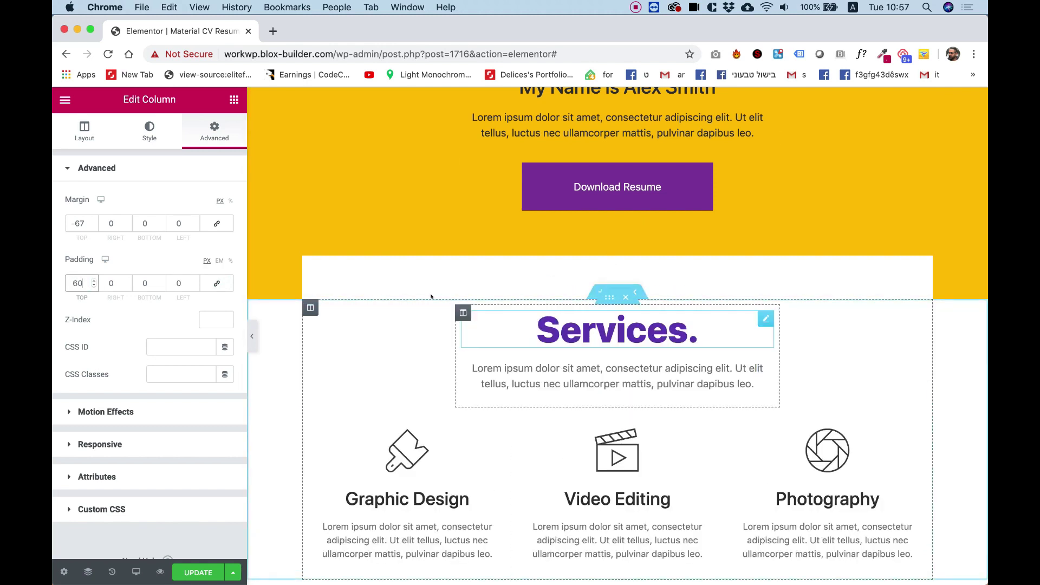
Set the bottom padding of the Services outer column to 120 px and check its spacing.
scroll(386, 316, "down", 3)
scroll(386, 316, "down", 1)
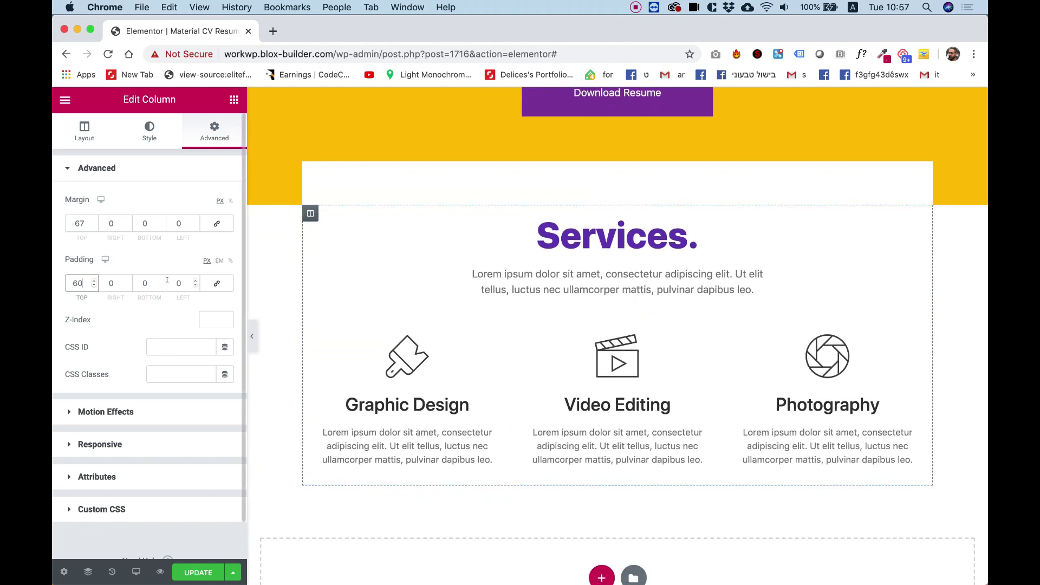
left_click(139, 284)
type("12")
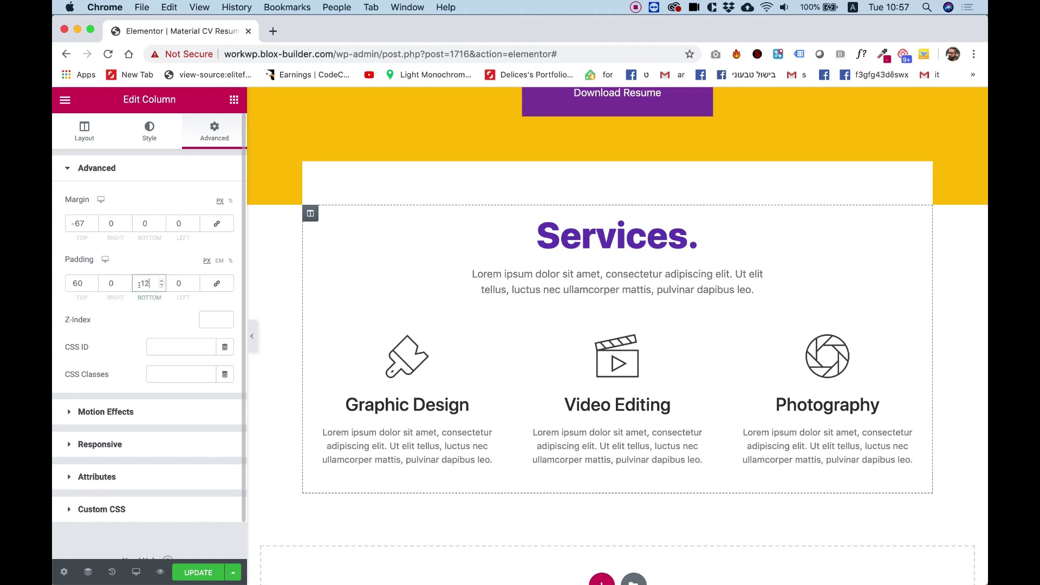
type("0")
scroll(390, 290, "up", 2)
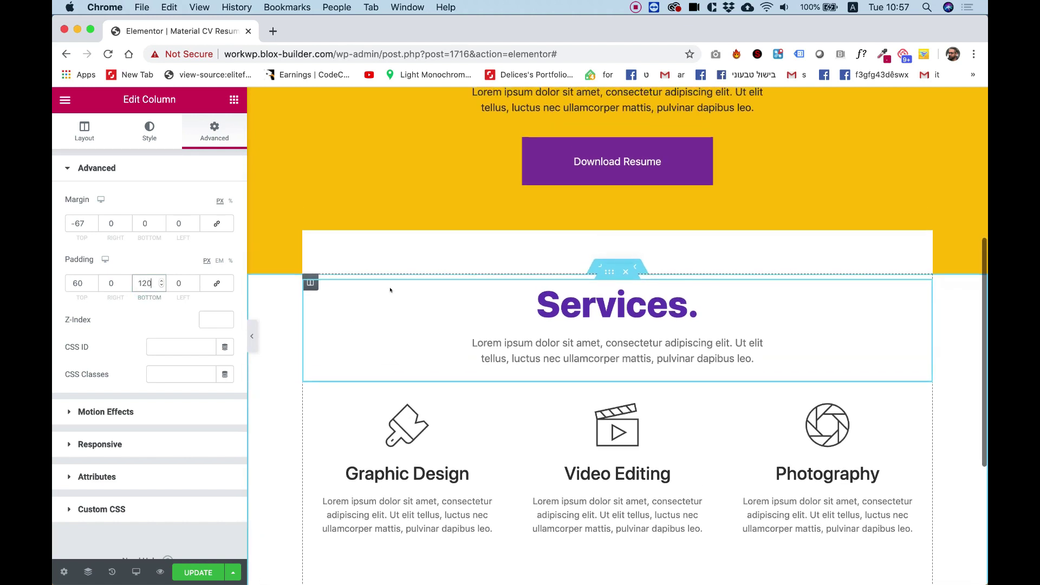
scroll(390, 291, "down", 3)
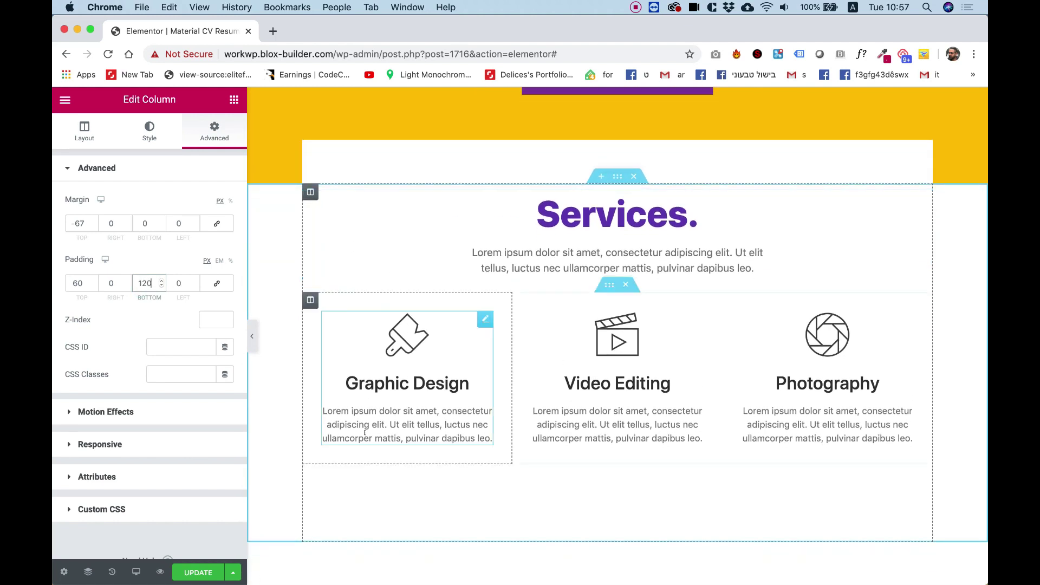
Set both the right and left padding of the Services outer column to 40 px.
double_click(116, 284)
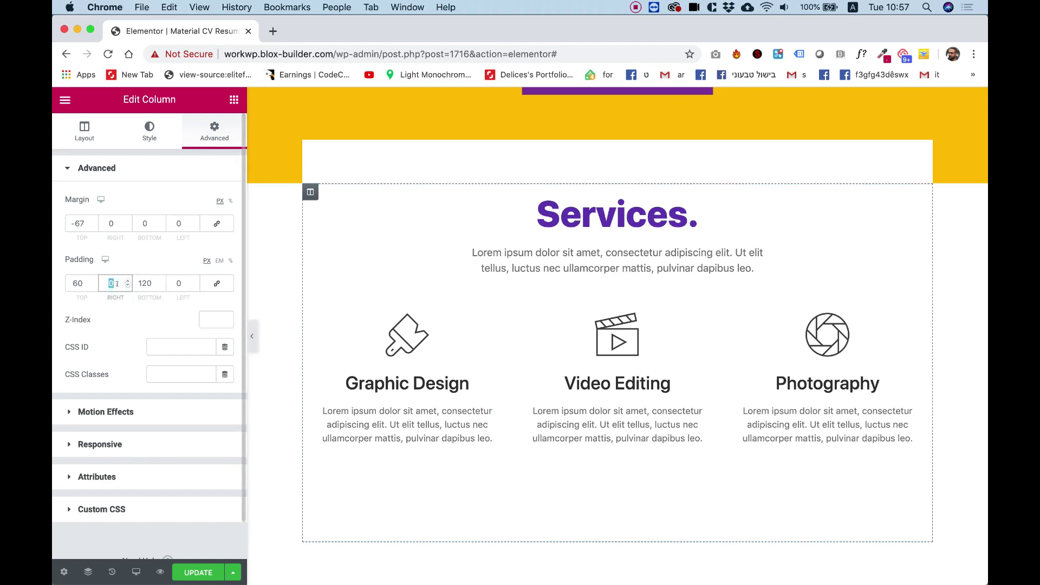
type("40")
key("Tab")
key("Tab")
type("40")
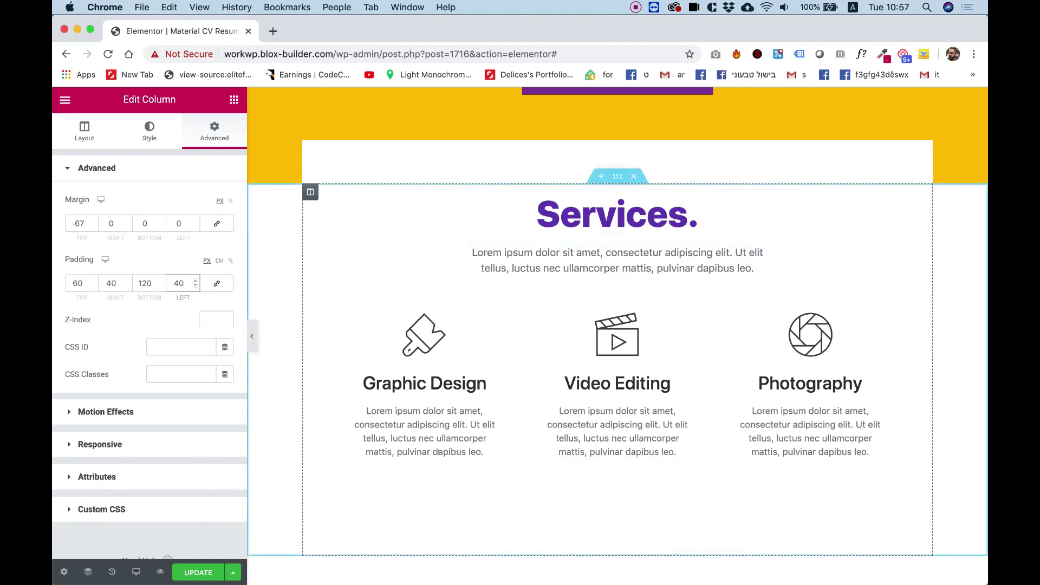
Add a new section with two equal columns below the Services section.
scroll(811, 439, "up", 3)
scroll(811, 438, "up", 5)
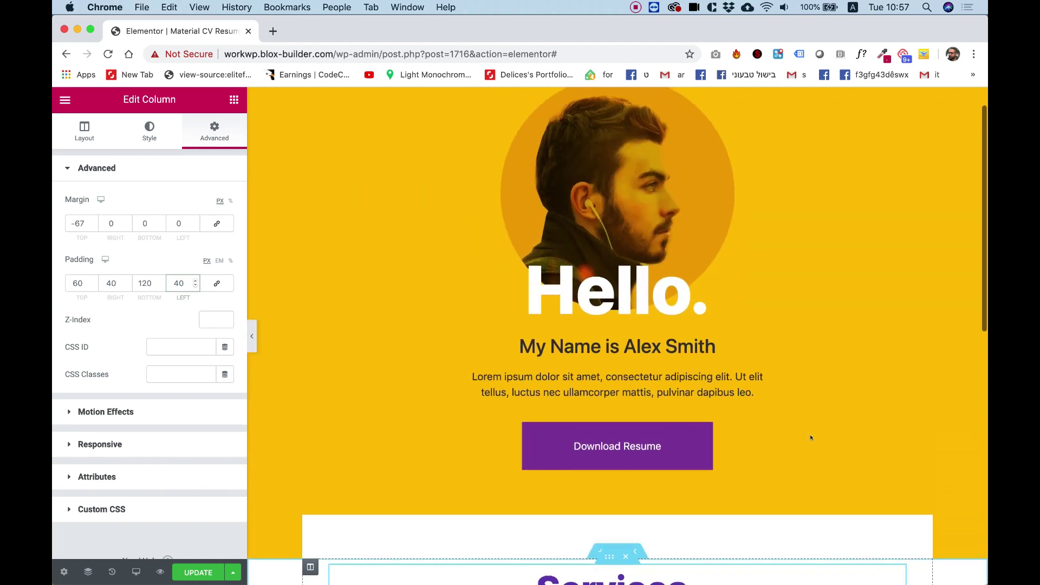
scroll(811, 437, "down", 4)
scroll(811, 437, "down", 8)
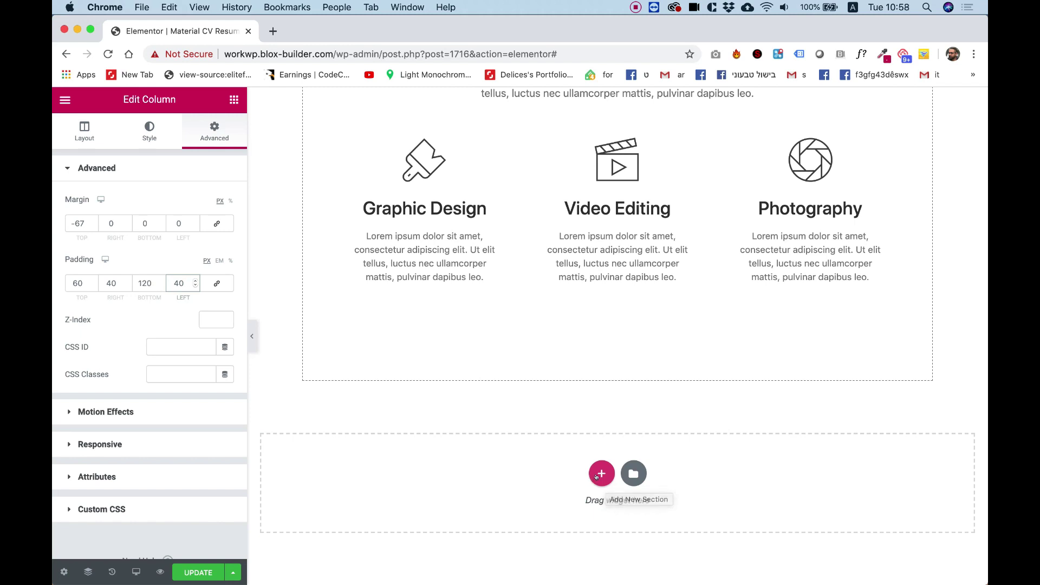
left_click(600, 473)
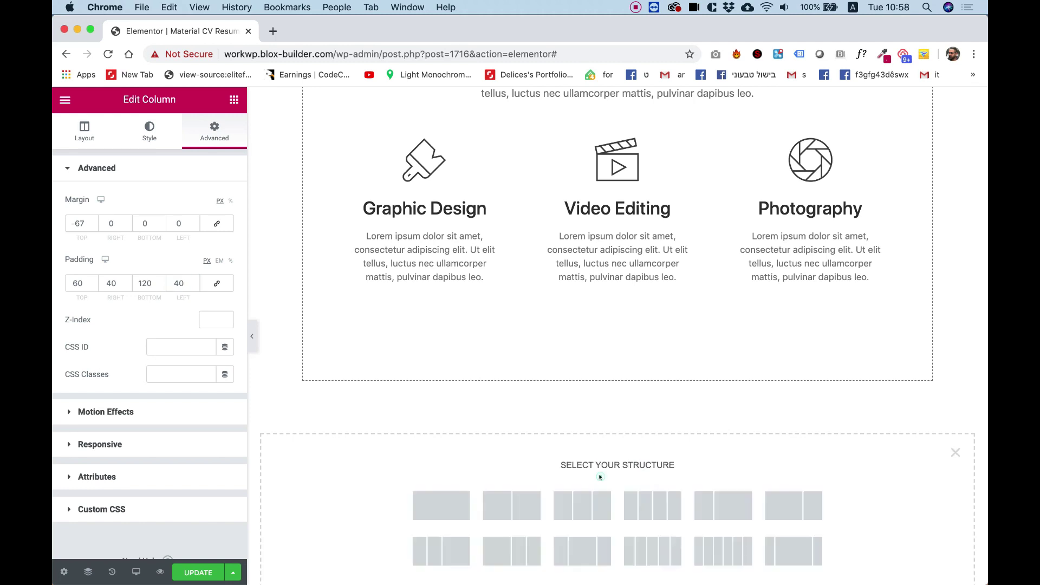
scroll(599, 474, "down", 3)
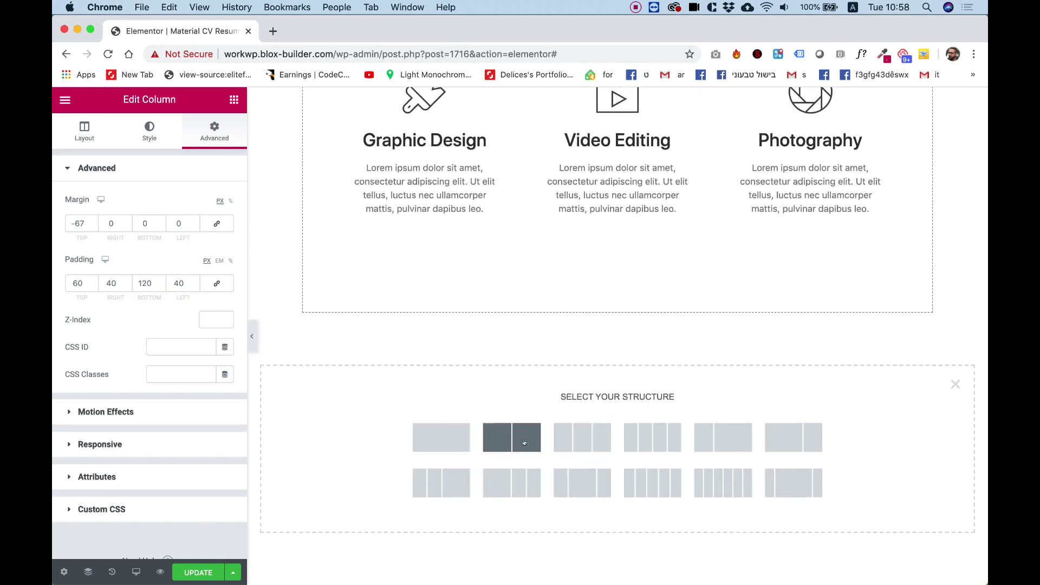
left_click(534, 442)
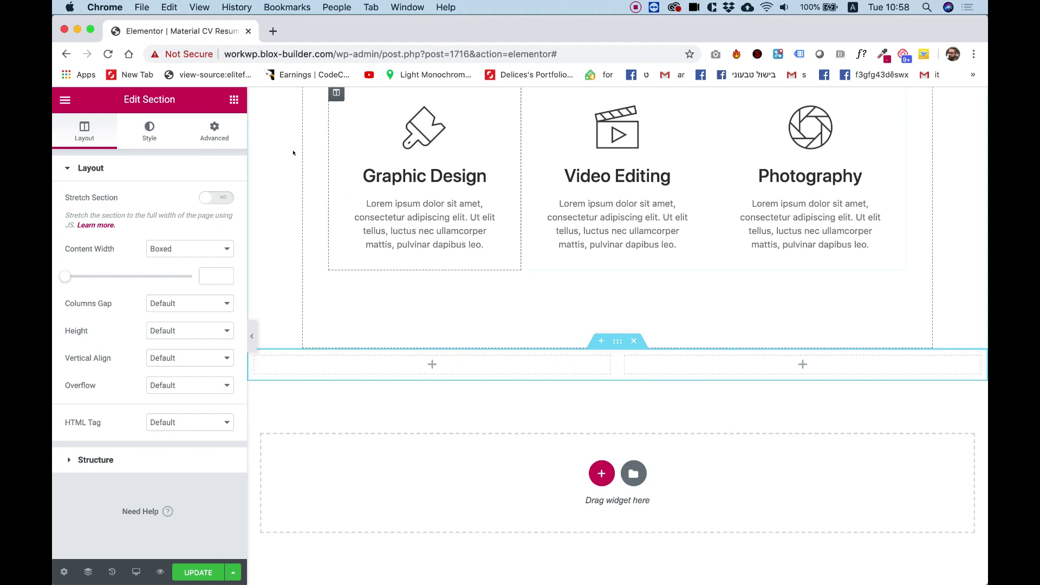
Copy the Services heading into the first column of the new two-column section.
scroll(503, 223, "up", 5)
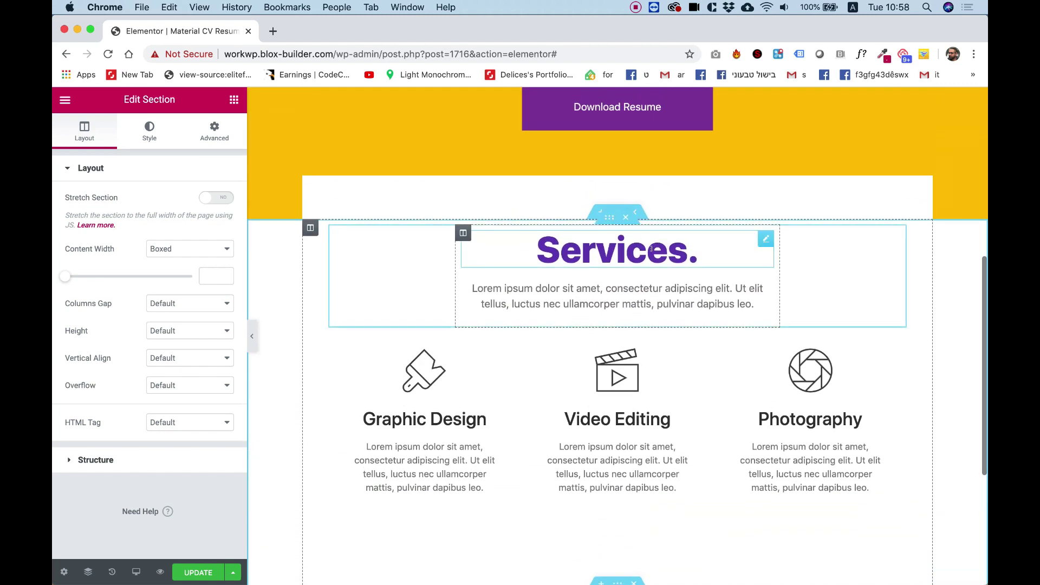
right_click(655, 254)
left_click(692, 310)
scroll(431, 361, "down", 5)
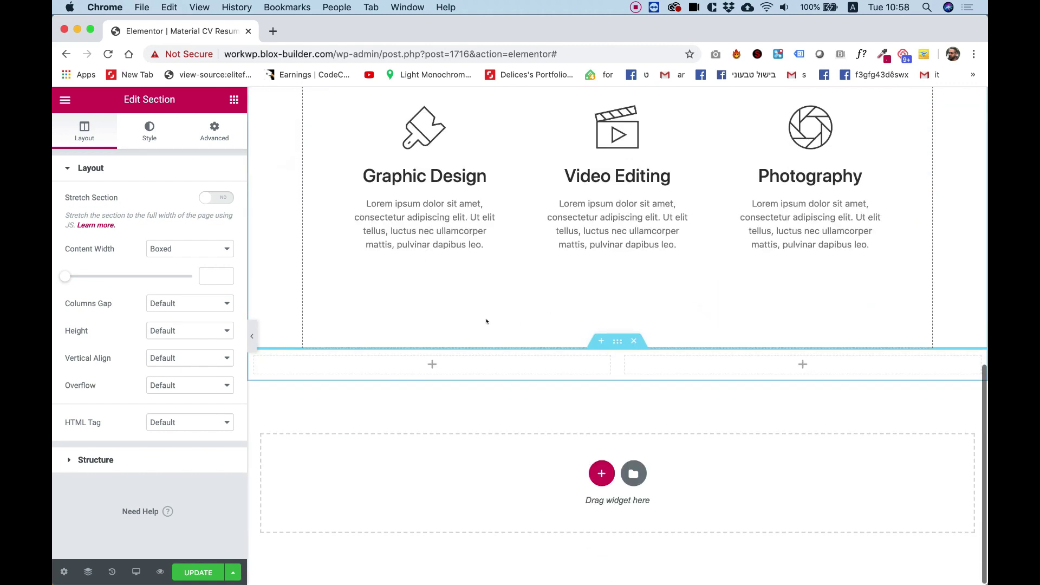
right_click(432, 361)
left_click(471, 460)
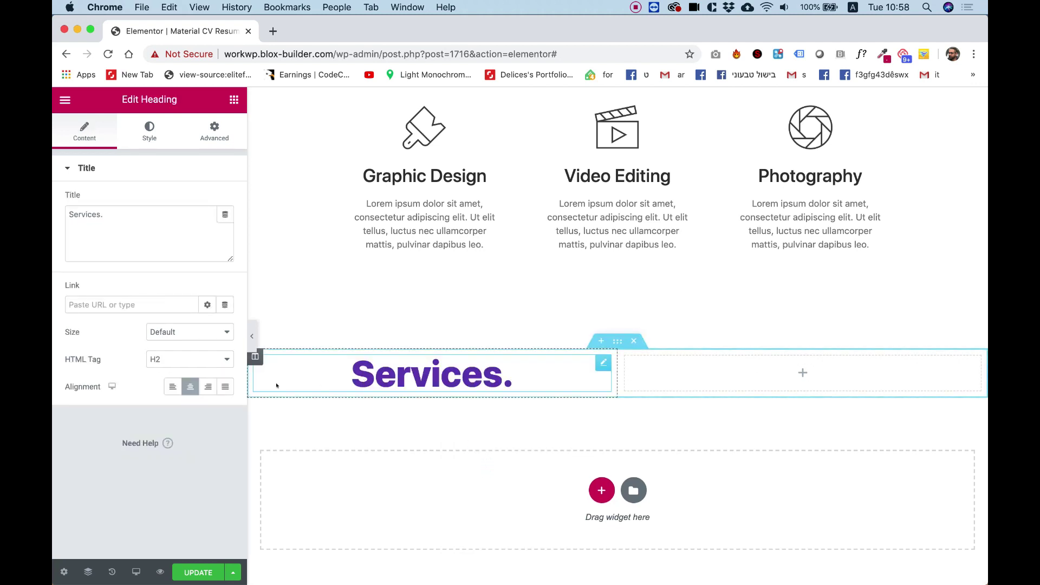
Left-align the copied heading and change its text to "Education.".
left_click(172, 387)
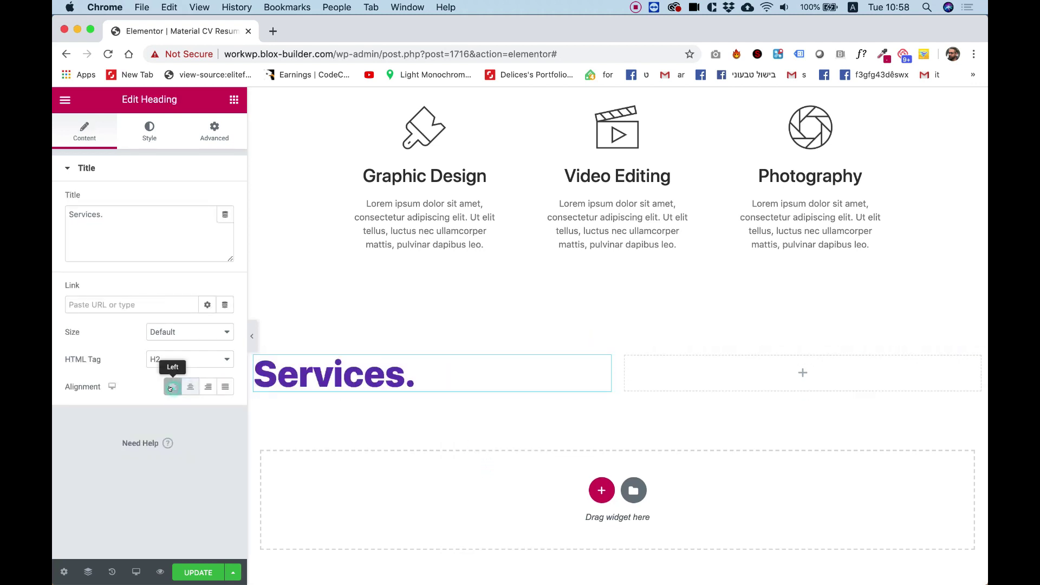
left_click(399, 368)
left_click_drag(398, 368, 261, 368)
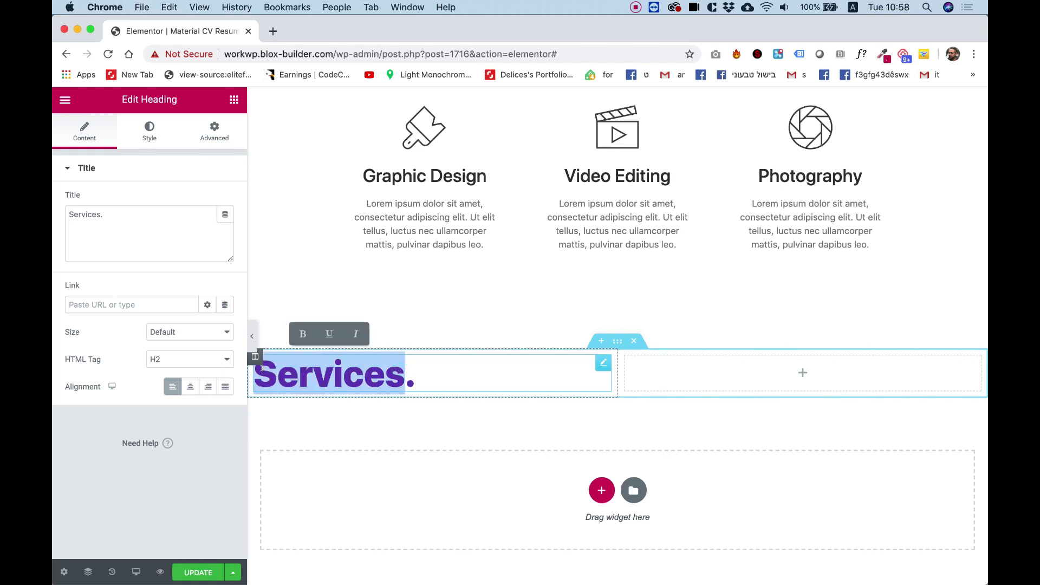
type("Educ")
type("ation.")
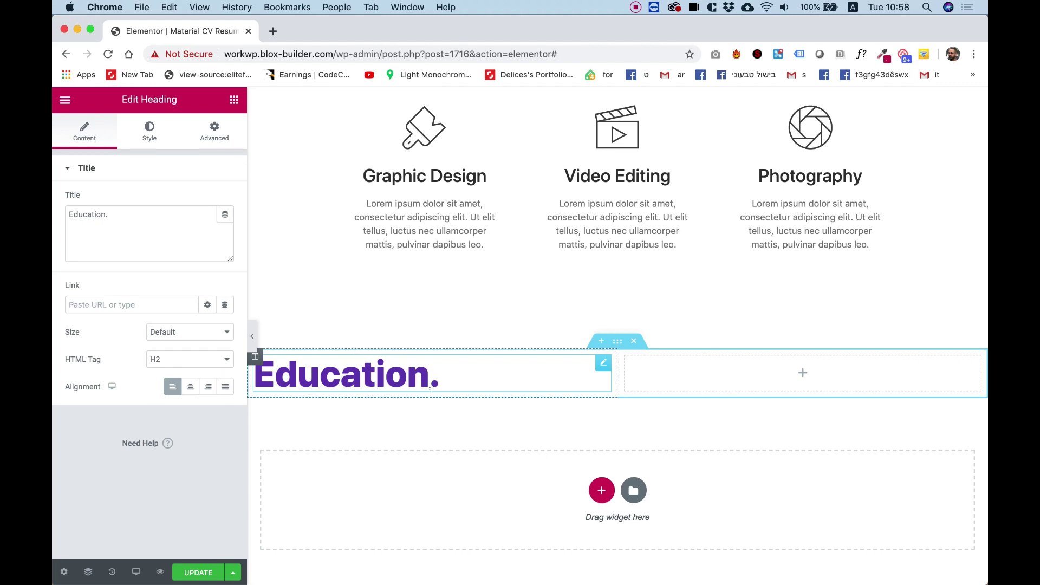
Copy the Education heading into the empty second column and change the copy's text to "Experience.".
right_click(382, 378)
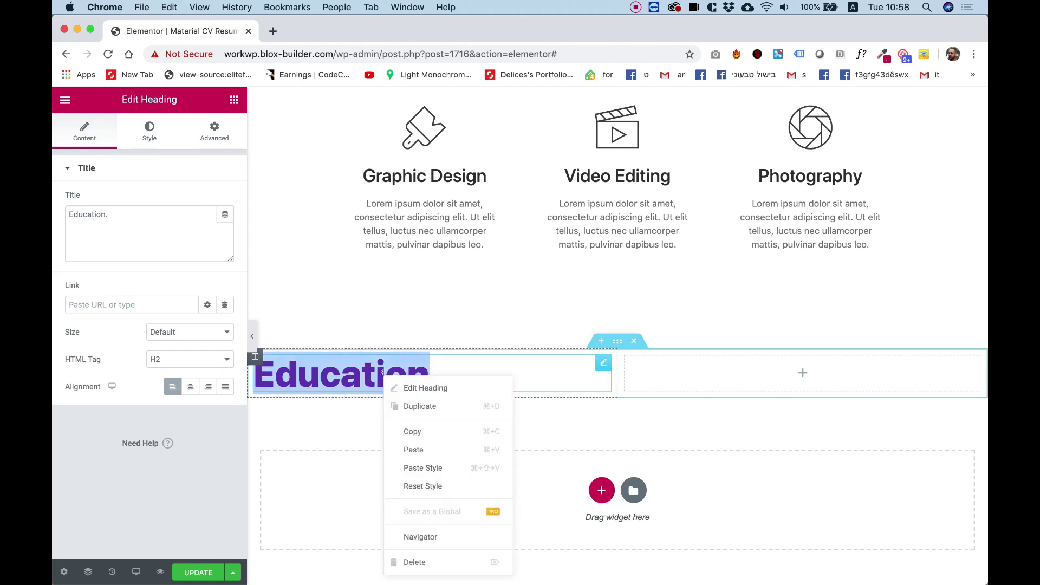
left_click(424, 432)
right_click(767, 374)
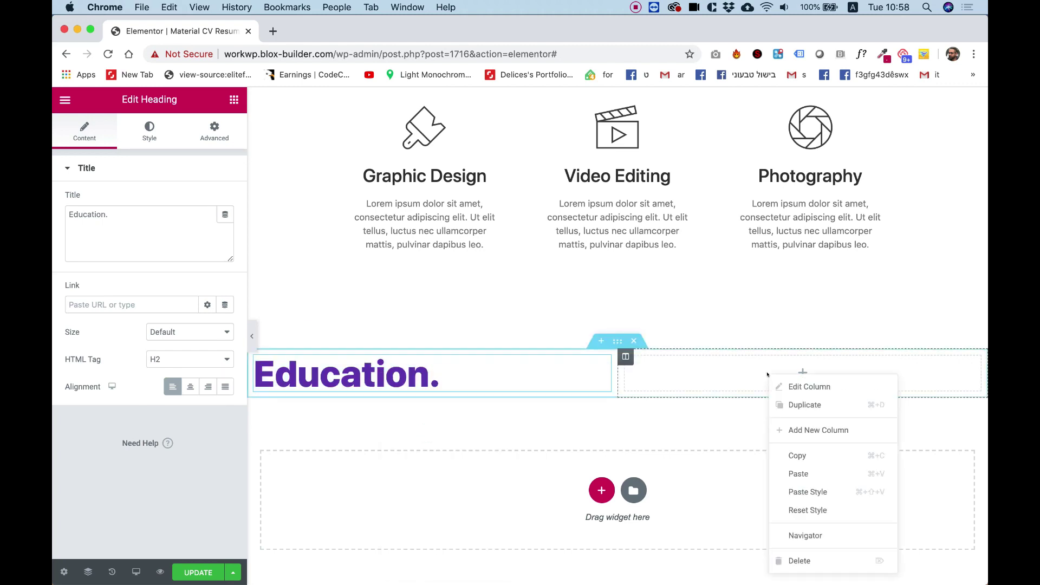
left_click(800, 473)
double_click(721, 379)
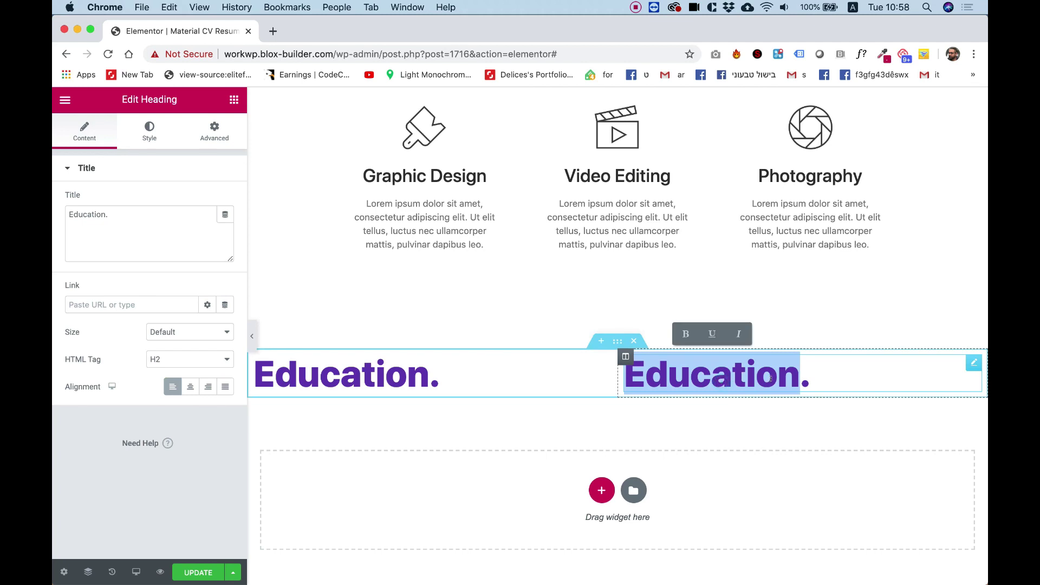
type("Experience.")
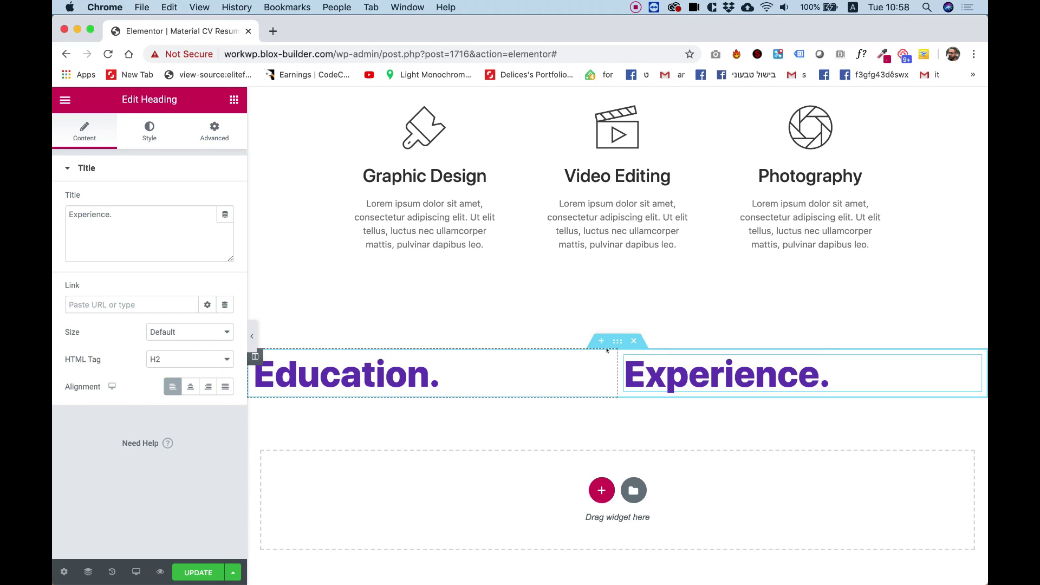
Set the text color of the Education heading to the saved yellow #FDC006.
left_click(410, 383)
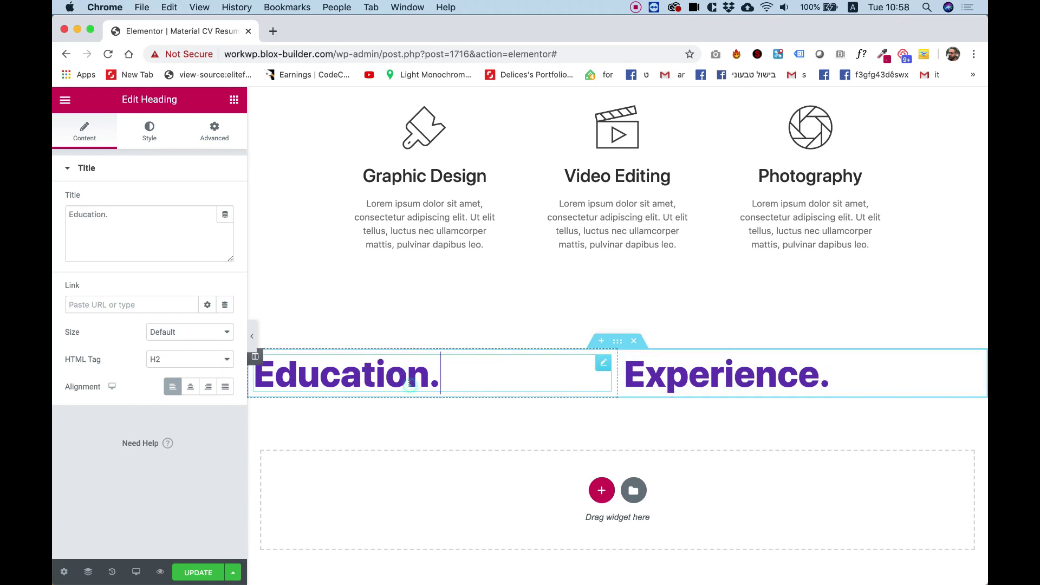
left_click(148, 128)
left_click(201, 200)
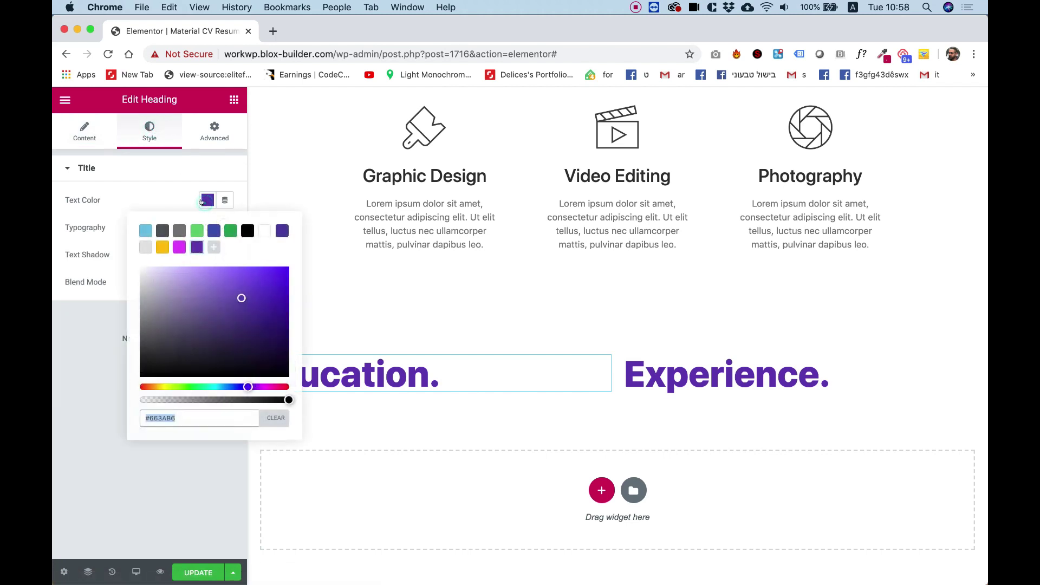
left_click(162, 247)
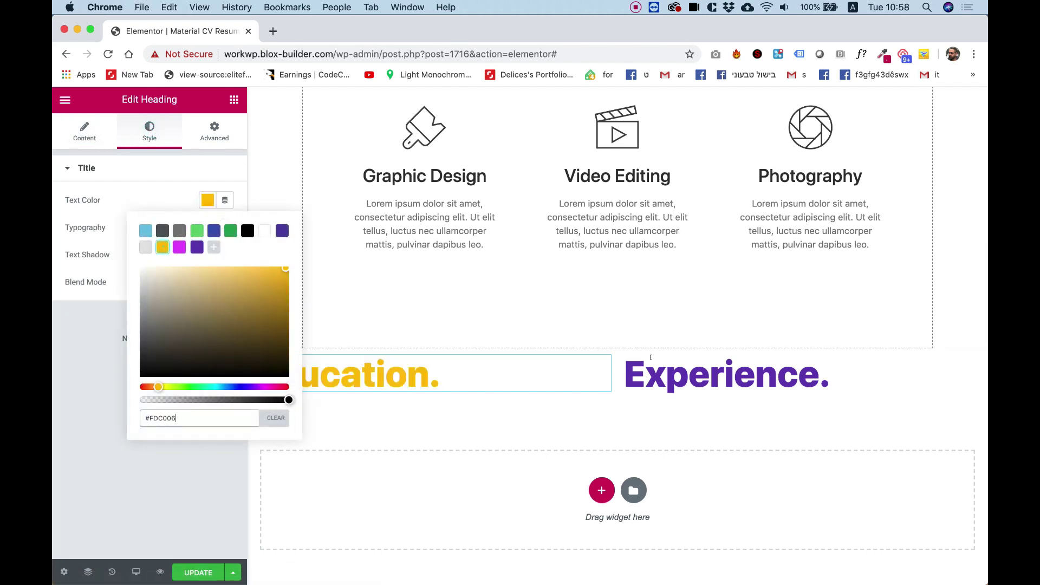
Set the text color of the Experience heading to the saved magenta #E347FF.
left_click(715, 374)
left_click(149, 130)
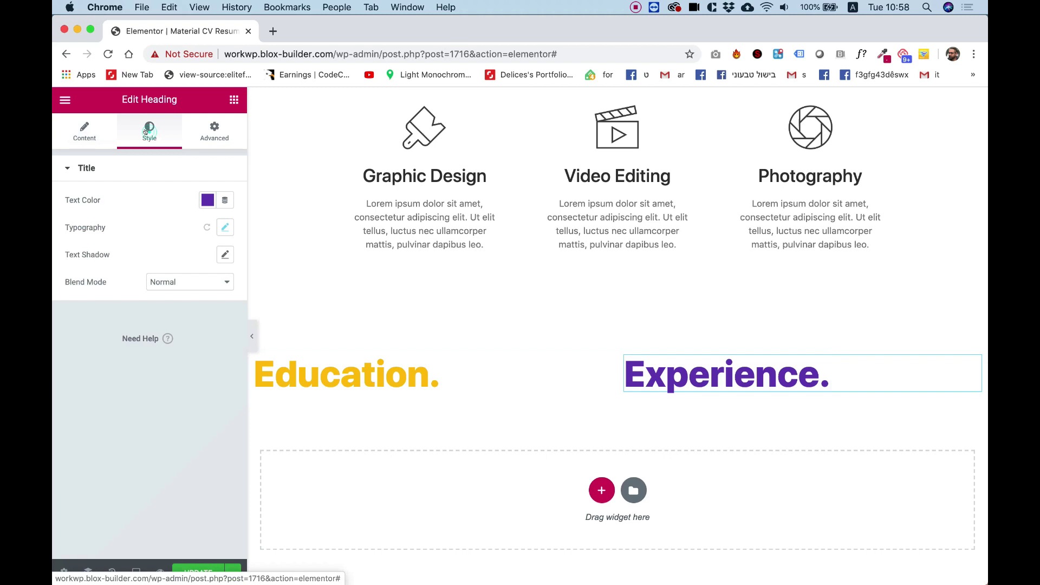
left_click(208, 200)
left_click(179, 247)
Give the Education and Experience section a classic background in the saved purple #663AB6.
scroll(622, 341, "down", 1)
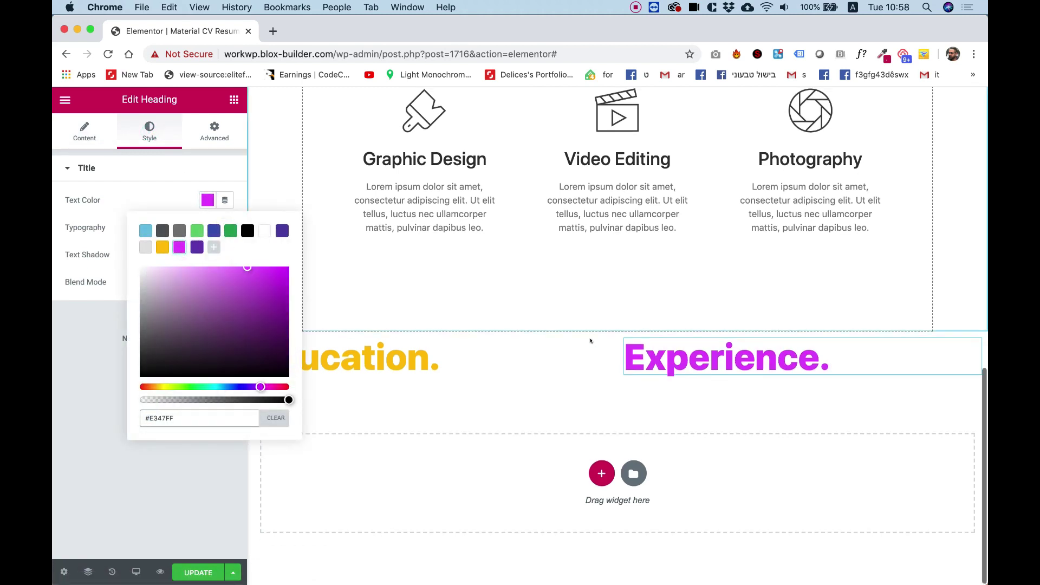
left_click(617, 324)
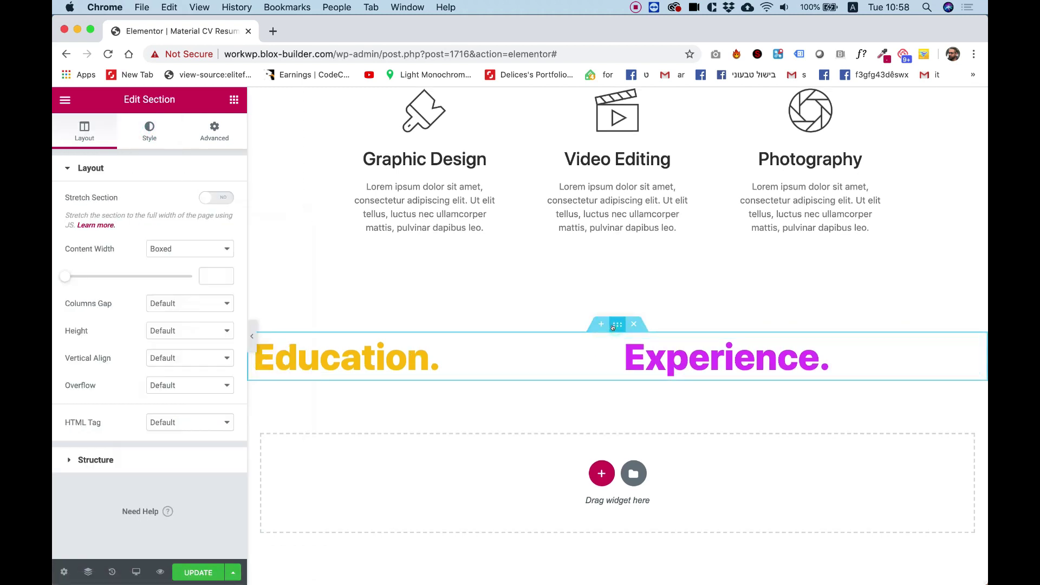
left_click(150, 130)
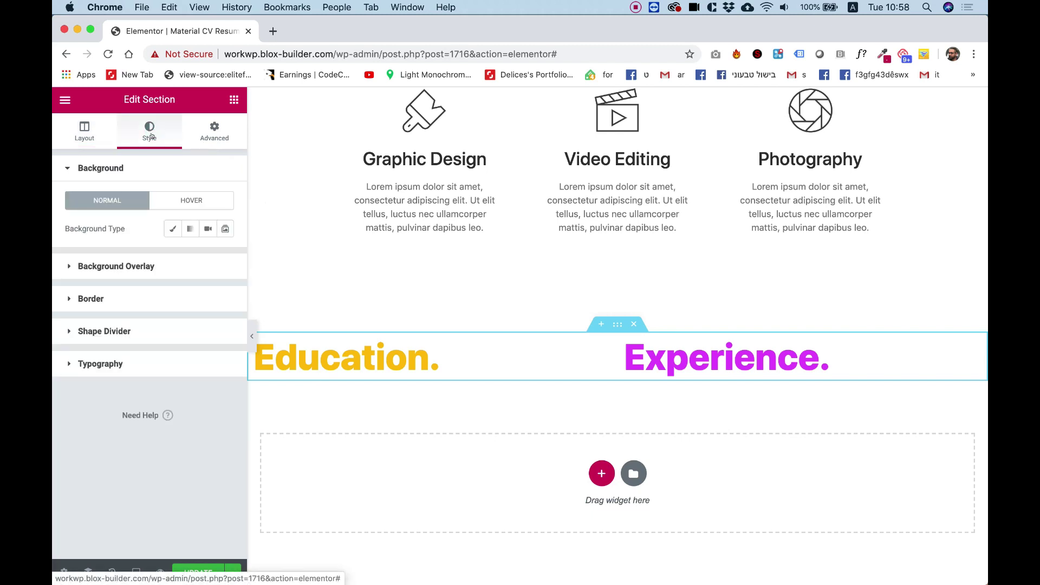
left_click(173, 228)
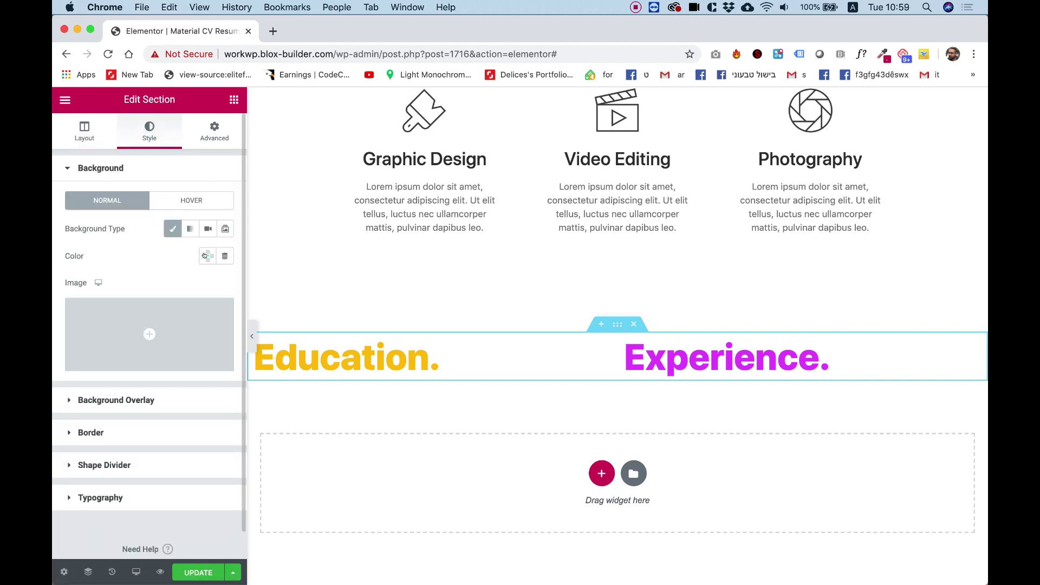
left_click(207, 258)
left_click(197, 303)
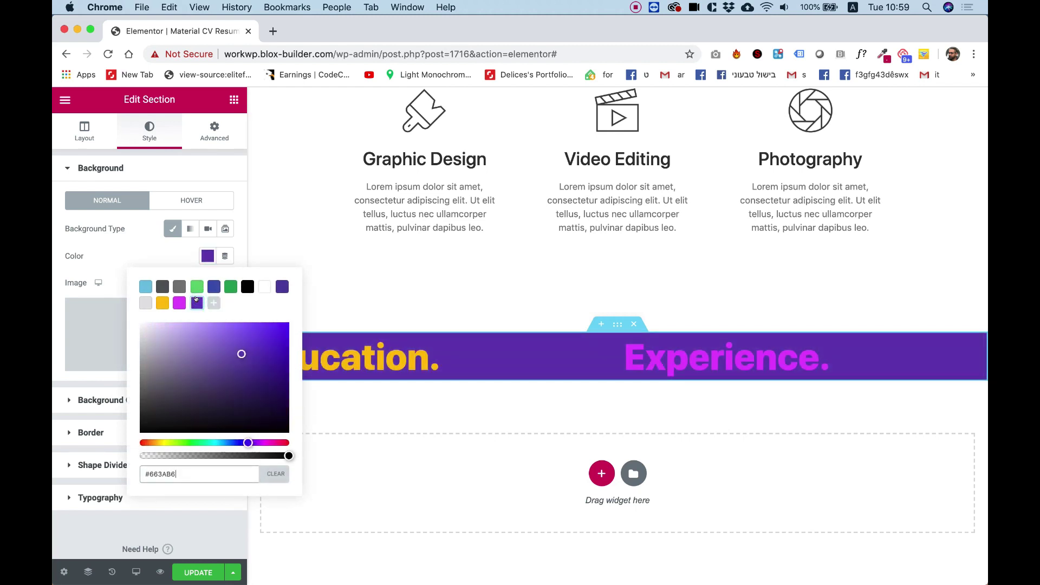
Unlink the purple section's padding values, set top and bottom padding to 120 px, and check the spacing against the Services section.
left_click(215, 130)
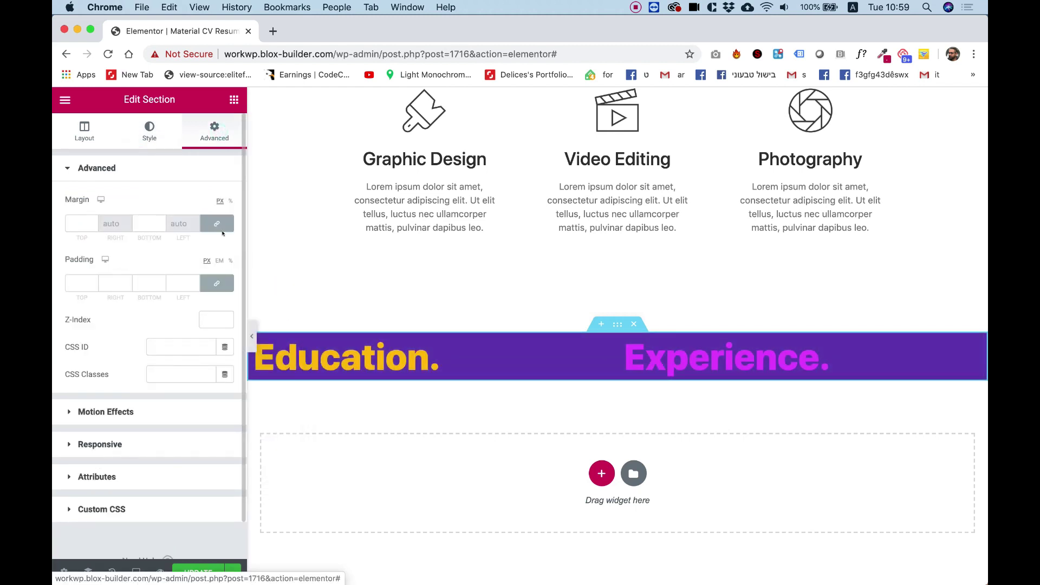
left_click(217, 283)
left_click(81, 281)
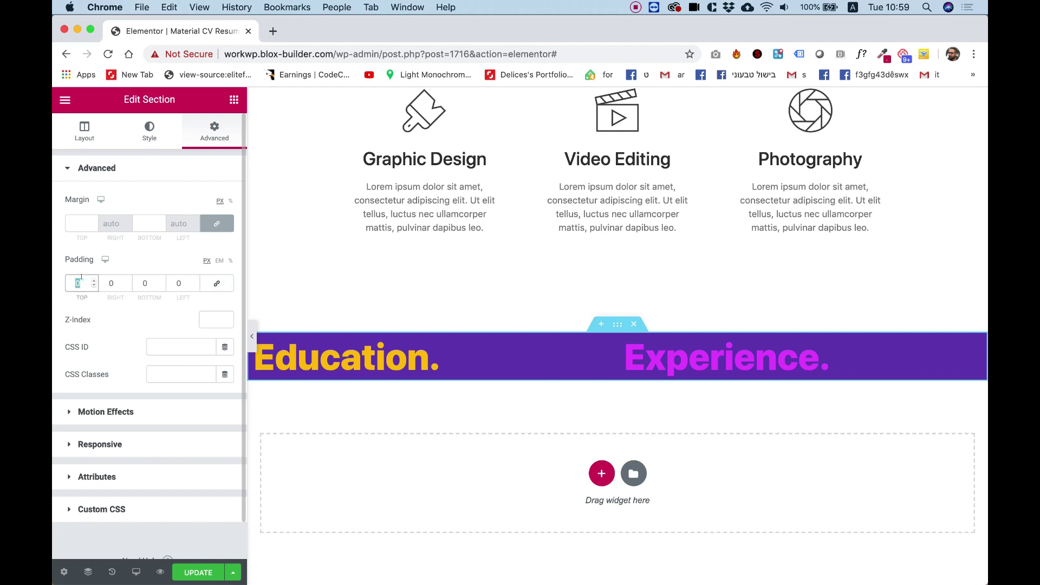
type("120")
key("Tab")
key("Tab")
type("12")
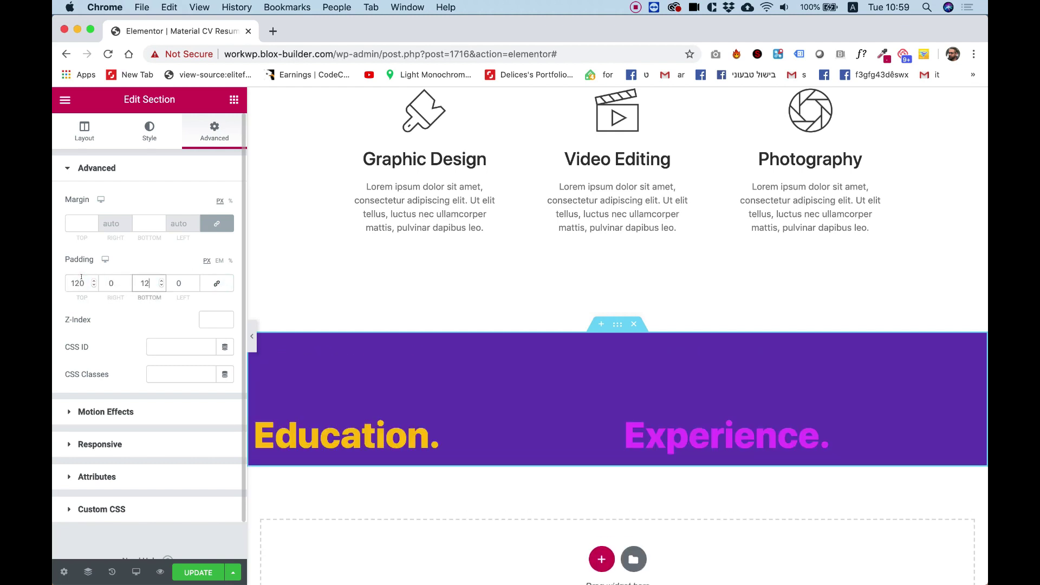
type("0")
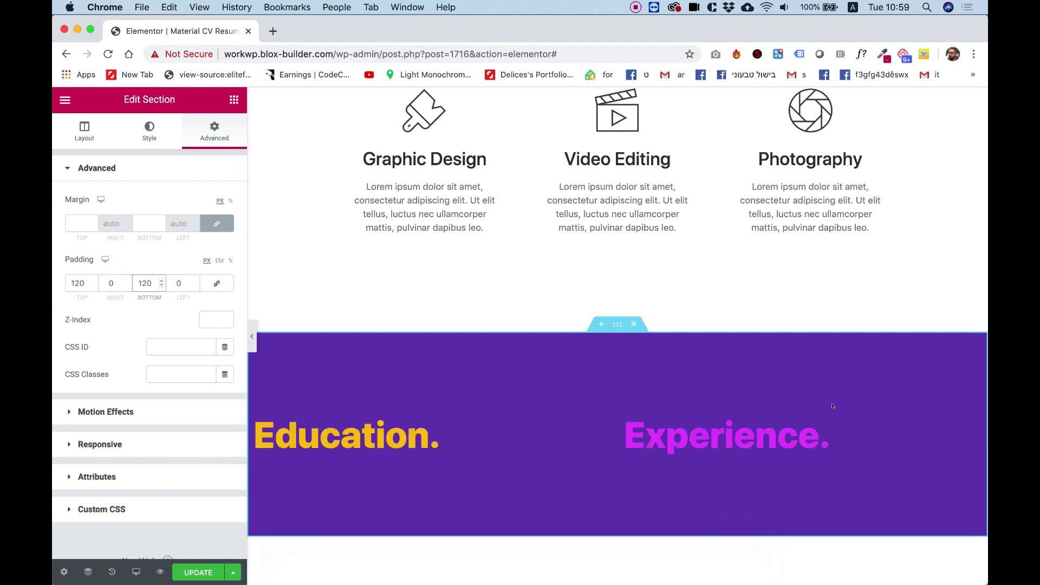
scroll(832, 407, "up", 4)
scroll(833, 407, "down", 4)
scroll(833, 406, "up", 3)
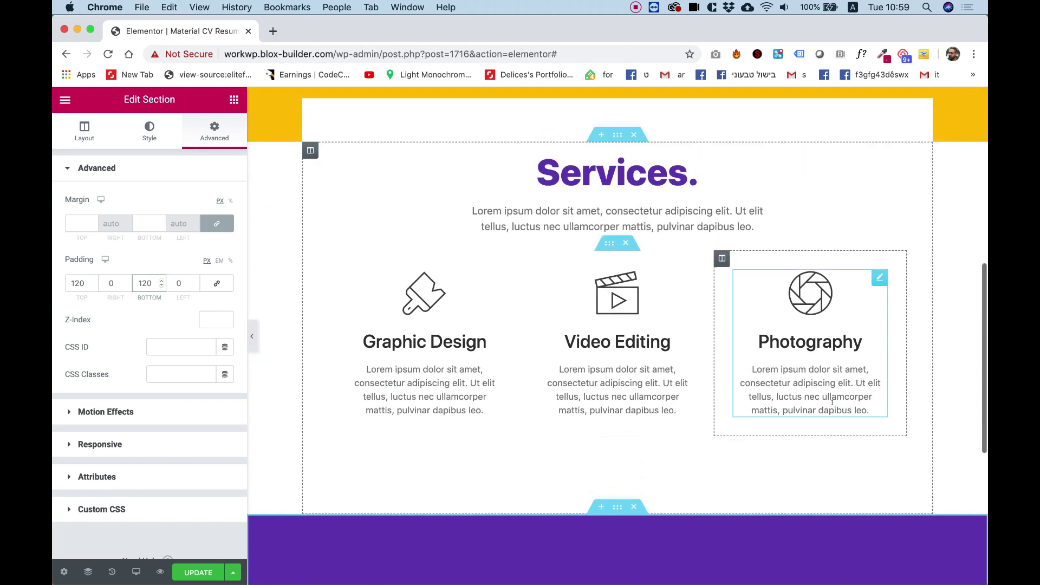
scroll(832, 406, "down", 5)
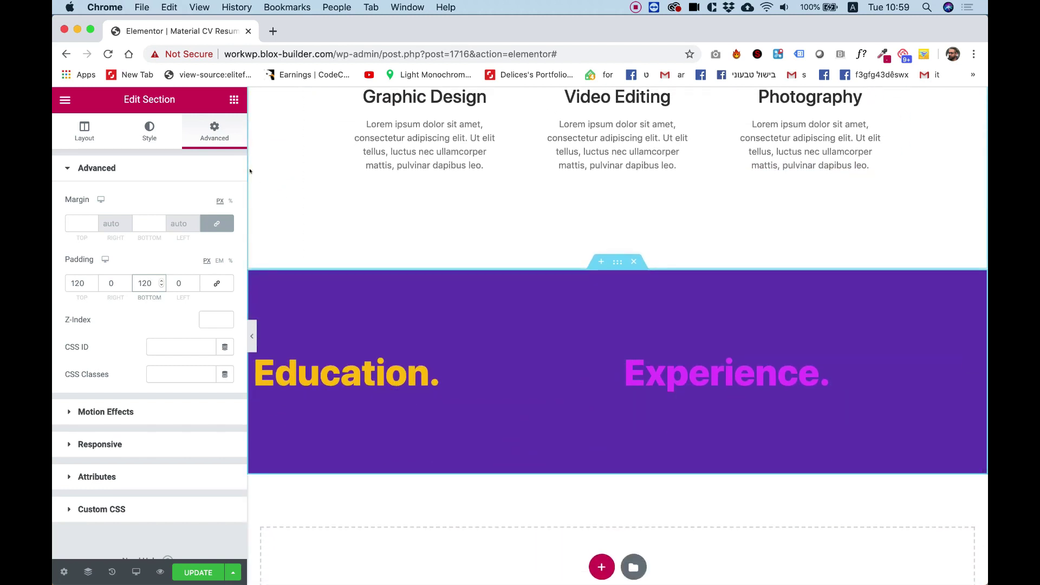
Search the widgets for "timeline" and add an Icon Timeline widget below the Education heading.
left_click(233, 100)
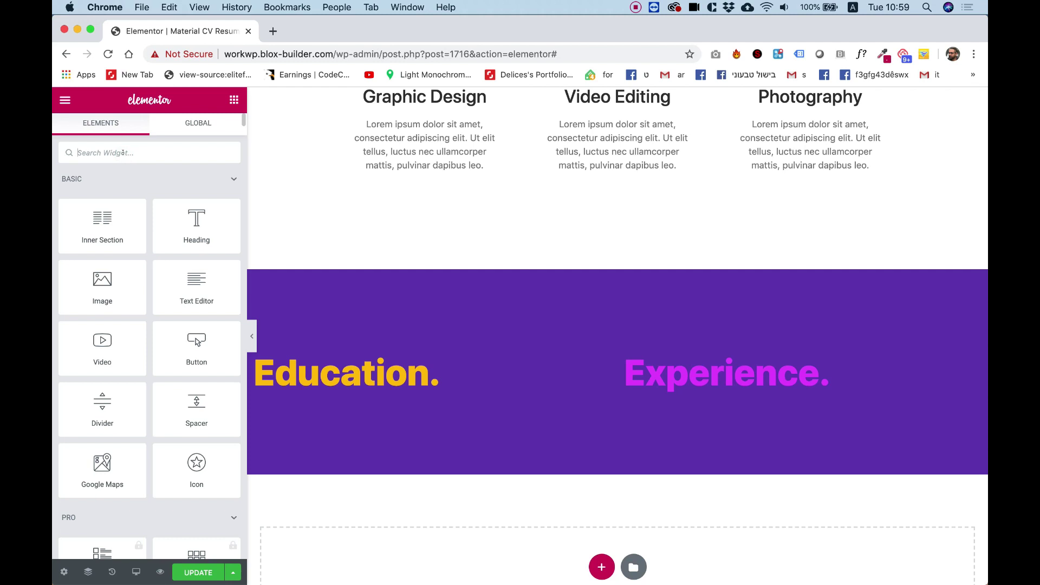
type("timeline")
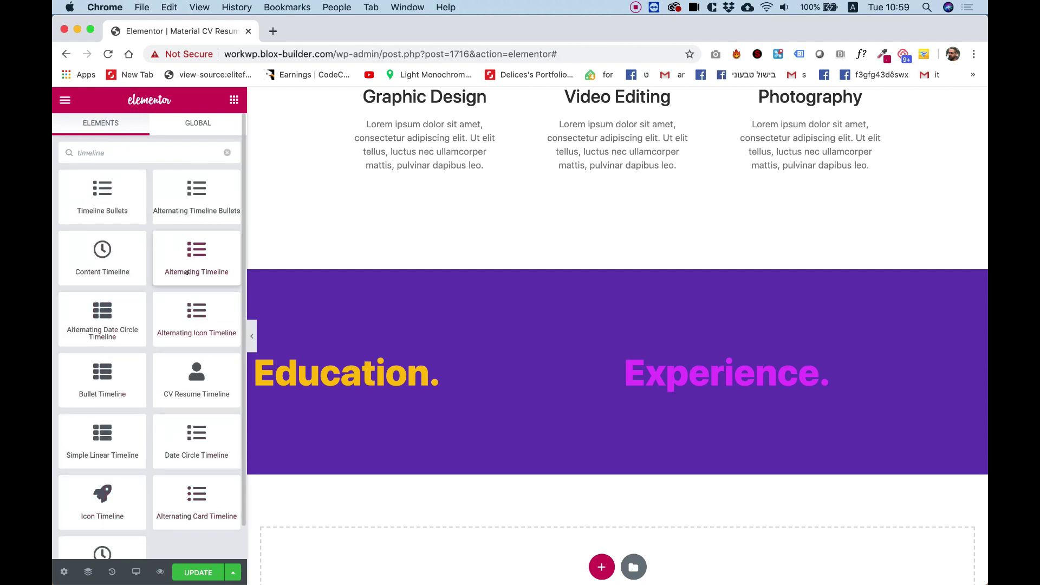
scroll(184, 269, "down", 2)
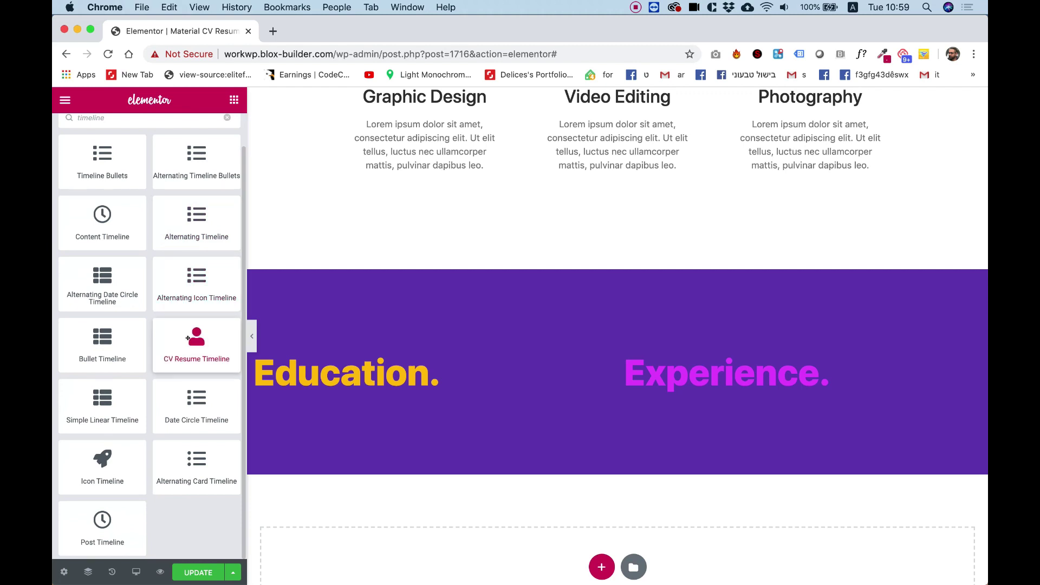
left_click_drag(102, 465, 370, 374)
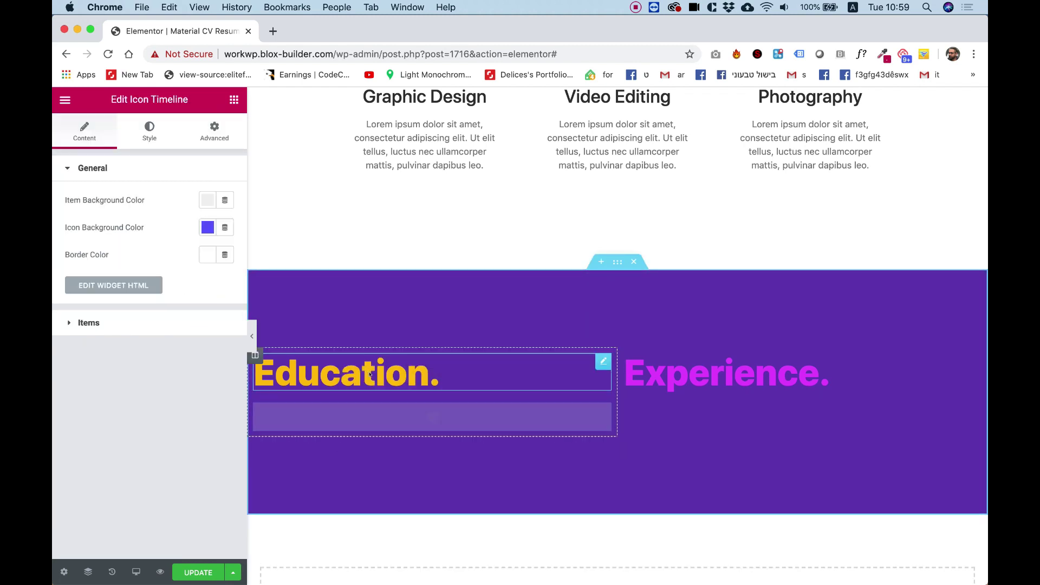
scroll(370, 374, "down", 10)
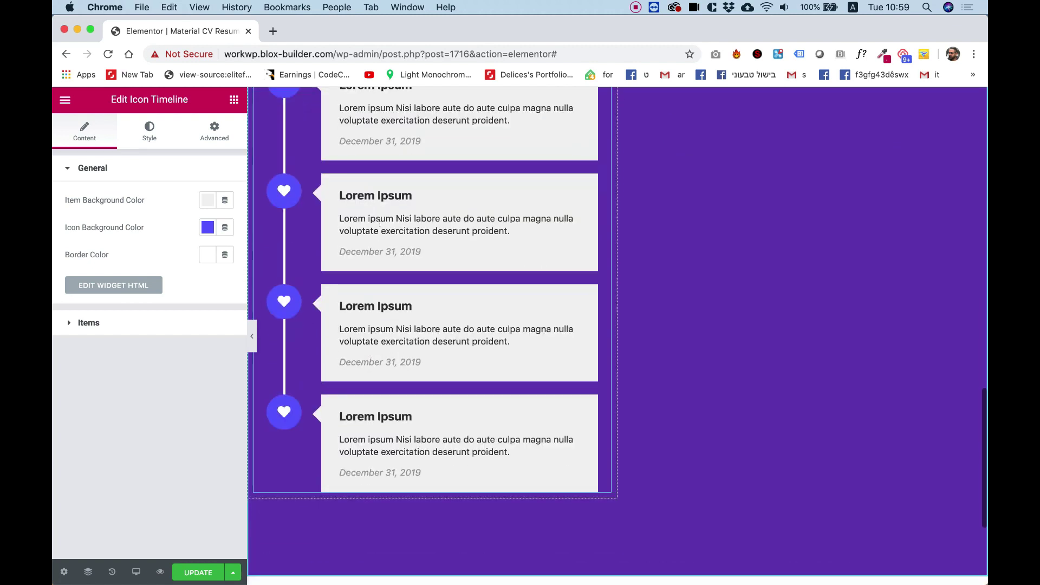
Delete the fourth item from the Icon Timeline under the Education heading and check the shortened timeline.
scroll(380, 223, "up", 5)
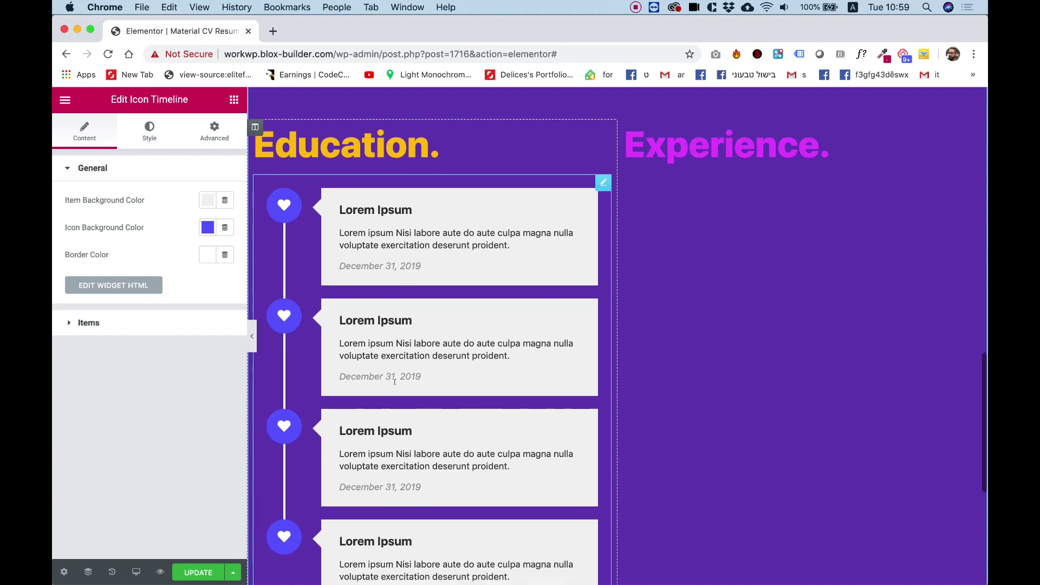
scroll(394, 383, "up", 3)
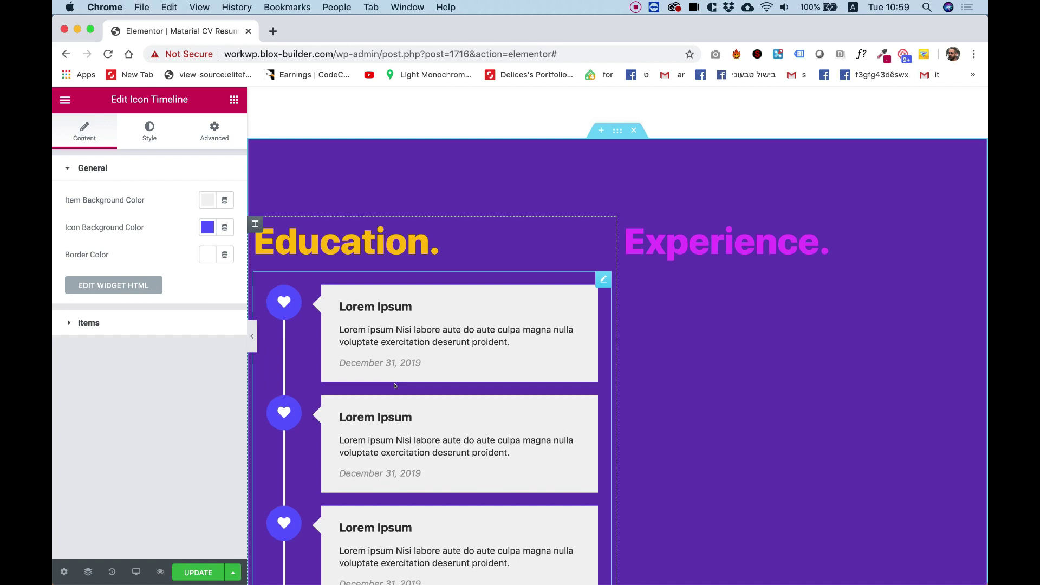
scroll(394, 385, "down", 1)
left_click(95, 326)
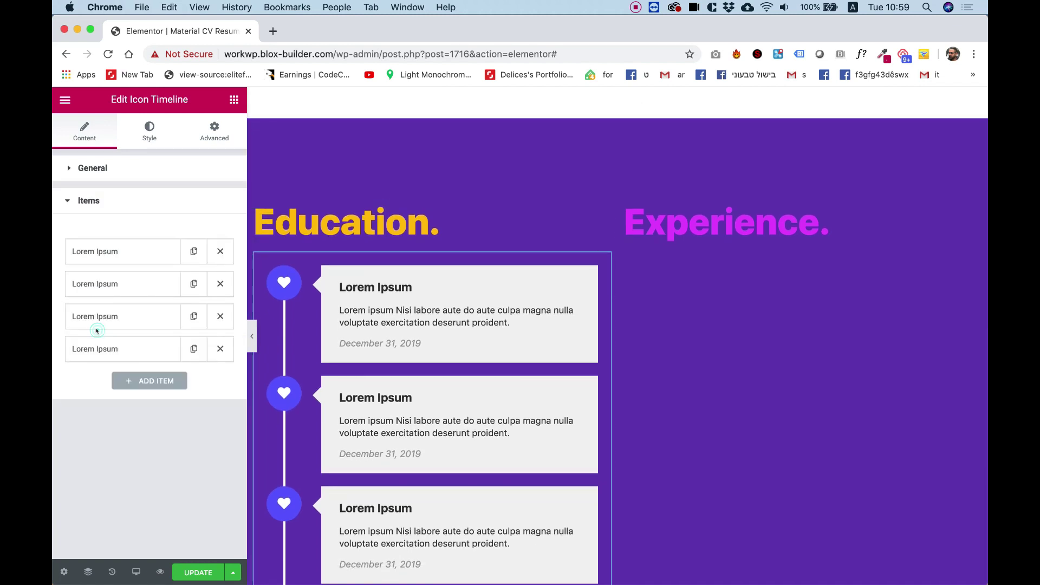
left_click(221, 349)
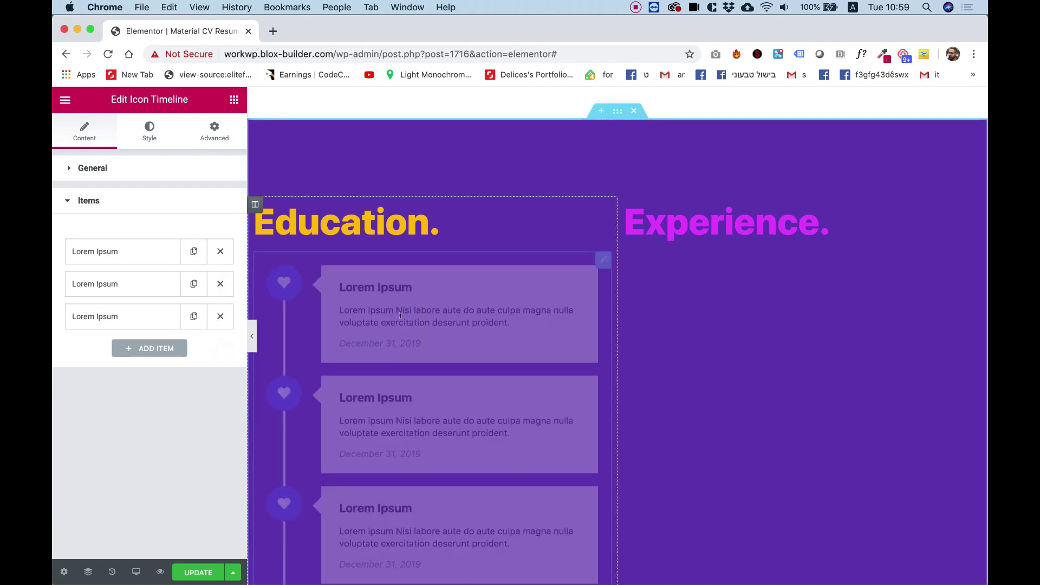
scroll(425, 301, "down", 3)
scroll(425, 302, "up", 2)
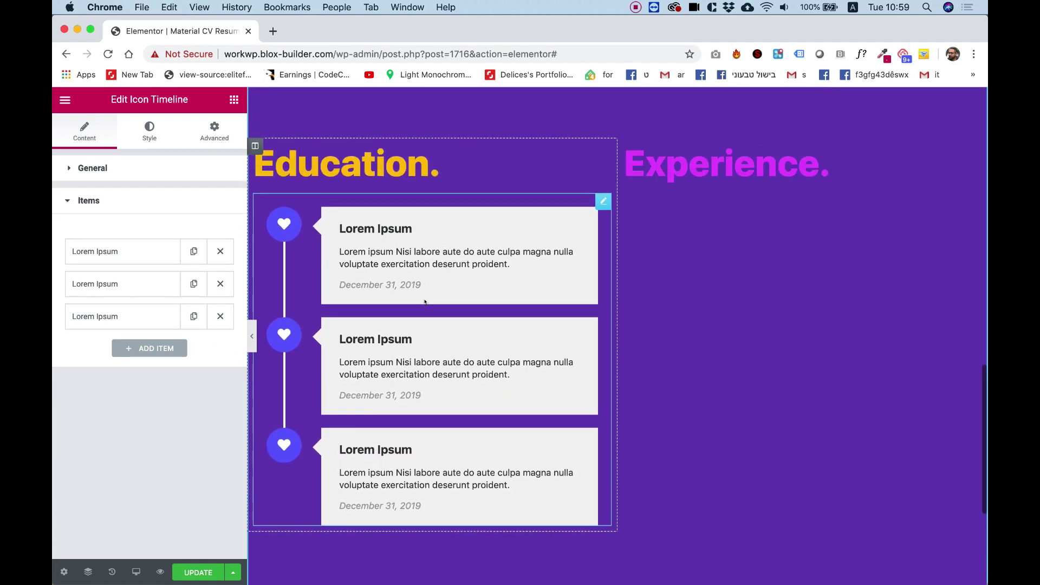
scroll(425, 301, "up", 2)
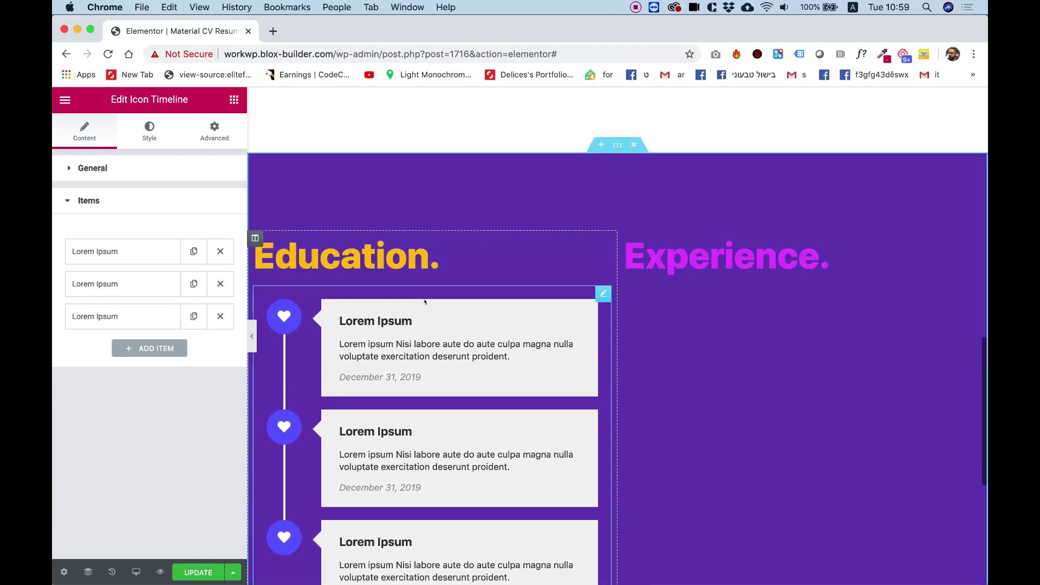
Set the Education timeline's icon background color to the saved yellow #FDC006.
left_click(111, 175)
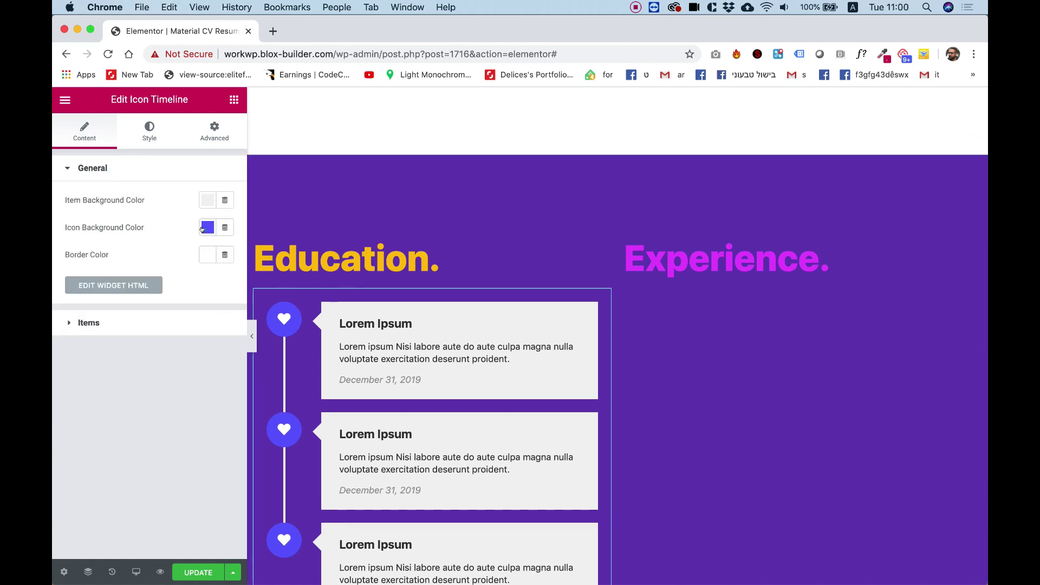
left_click(207, 228)
left_click(162, 275)
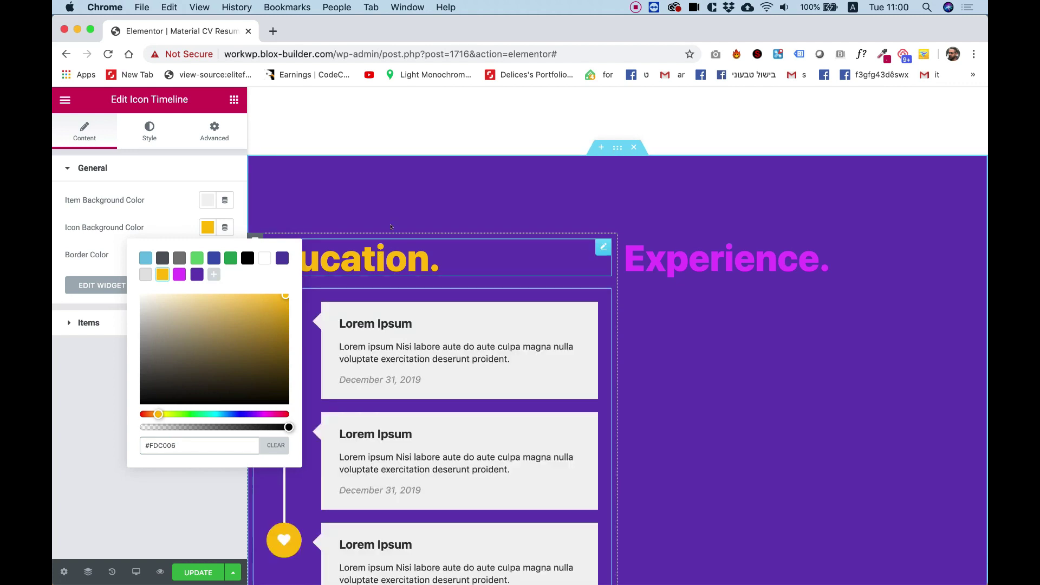
left_click(97, 422)
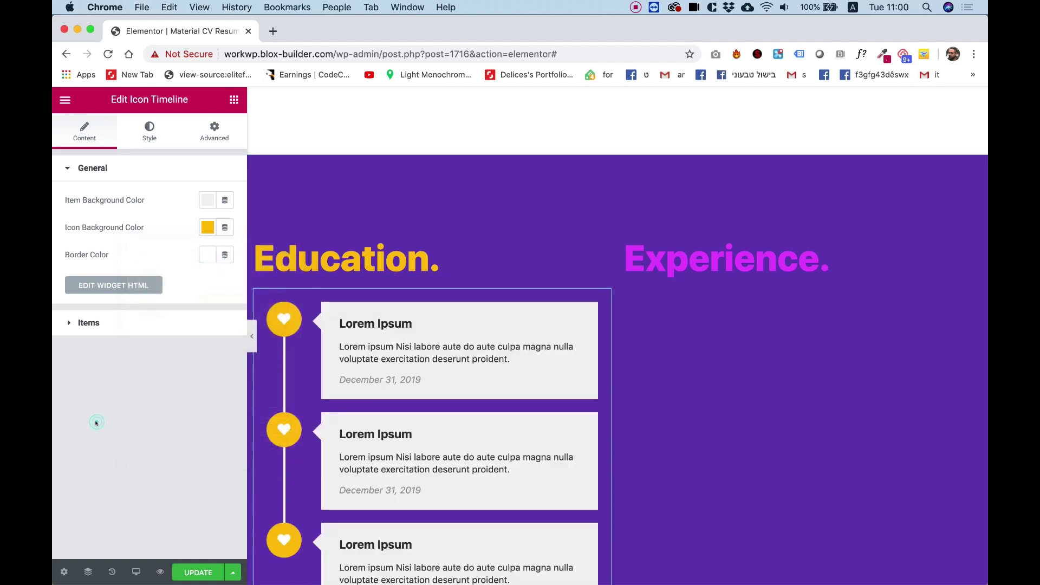
Change the icon of the Education timeline's first item to Rocket, searching the icon library for "rock".
left_click(115, 322)
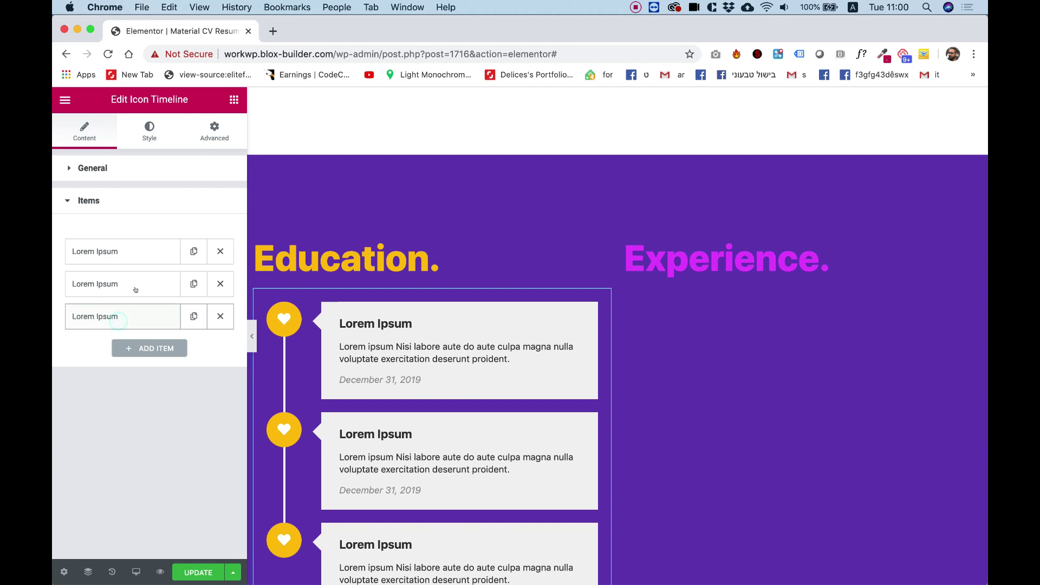
left_click(109, 251)
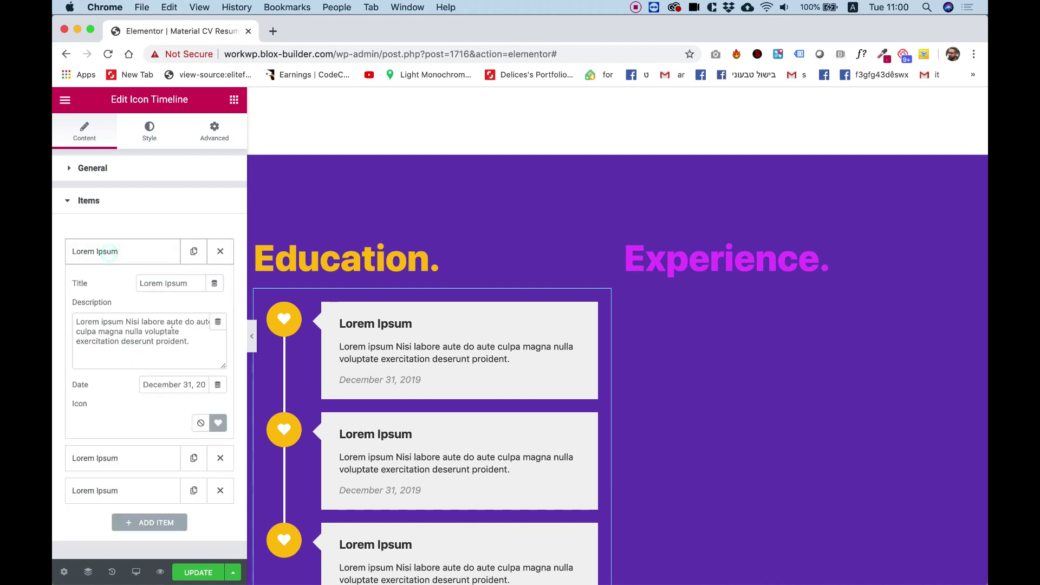
left_click(218, 423)
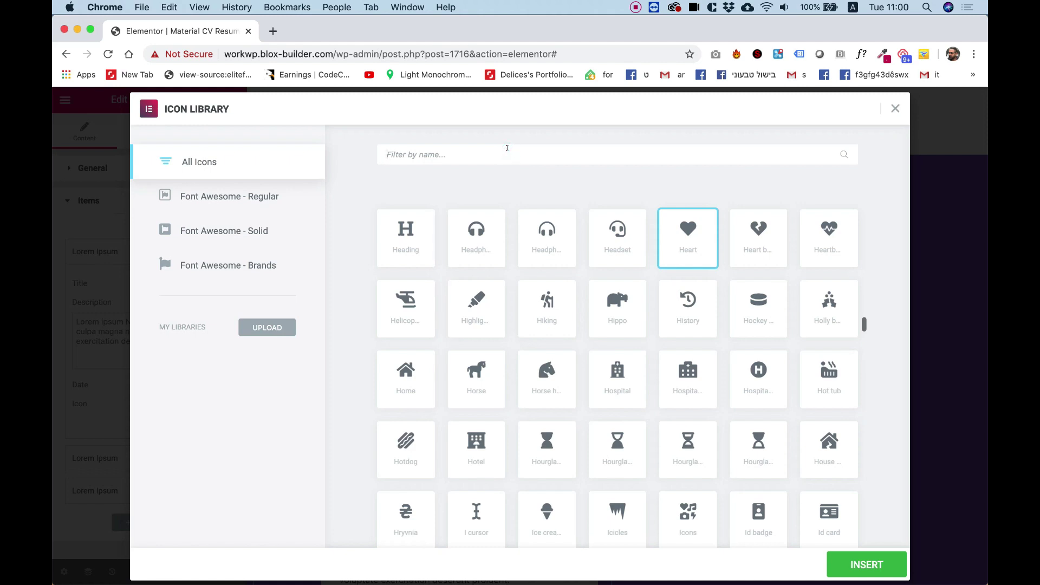
type("rock")
left_click(552, 240)
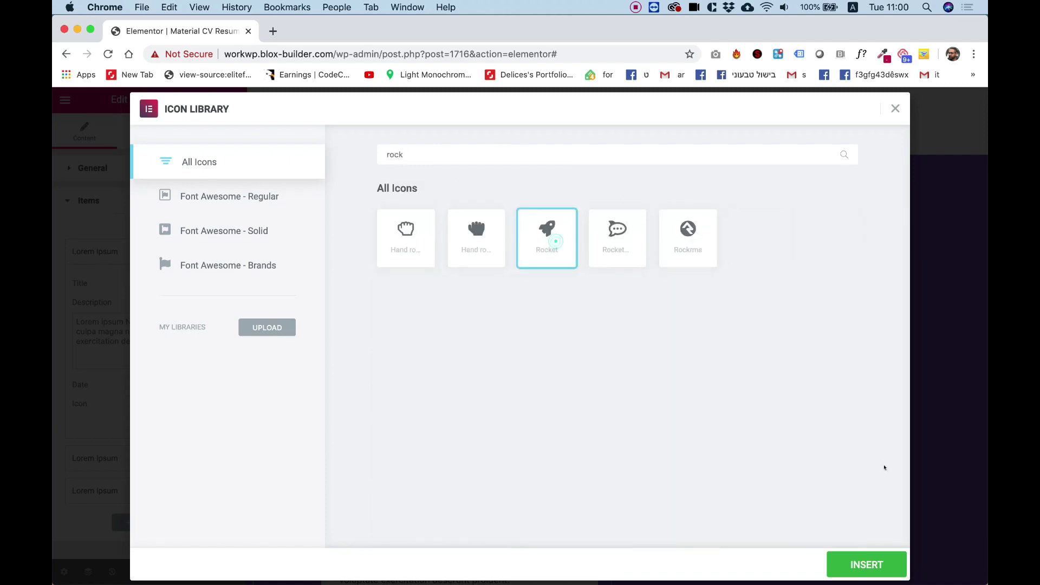
left_click(866, 565)
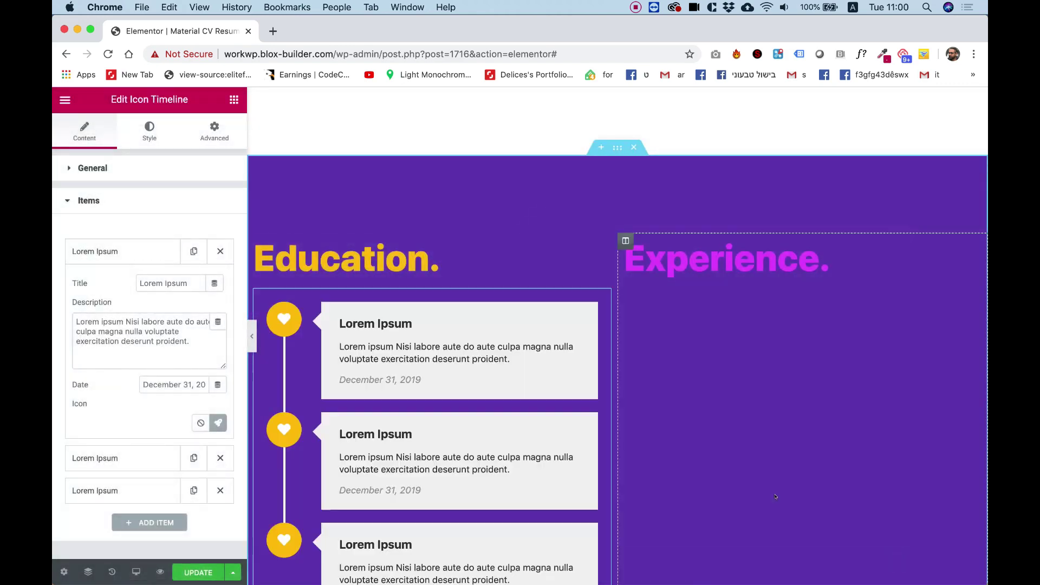
Copy the Education timeline and paste it below the Experience heading.
right_click(458, 347)
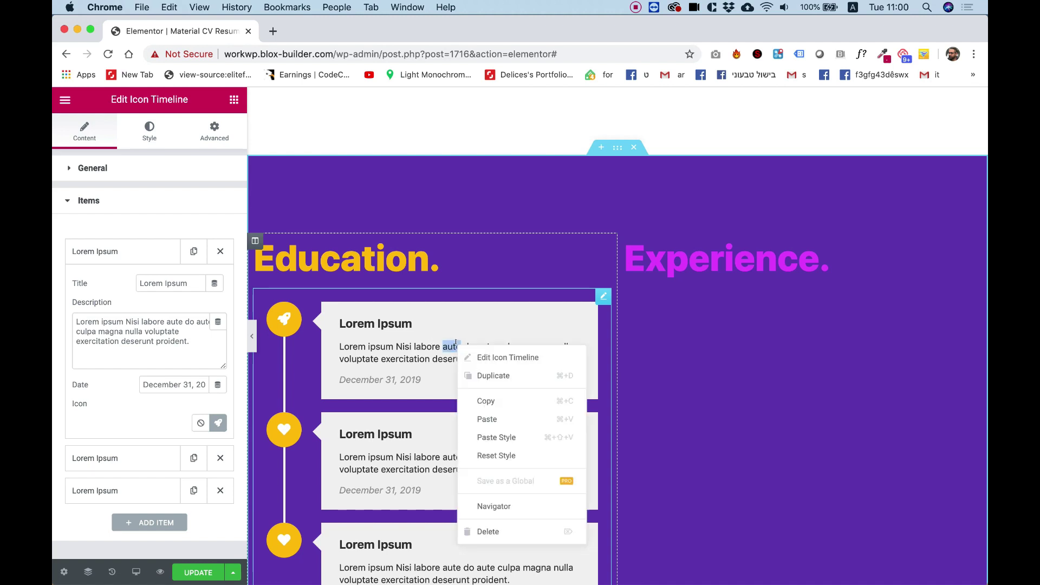
left_click(487, 400)
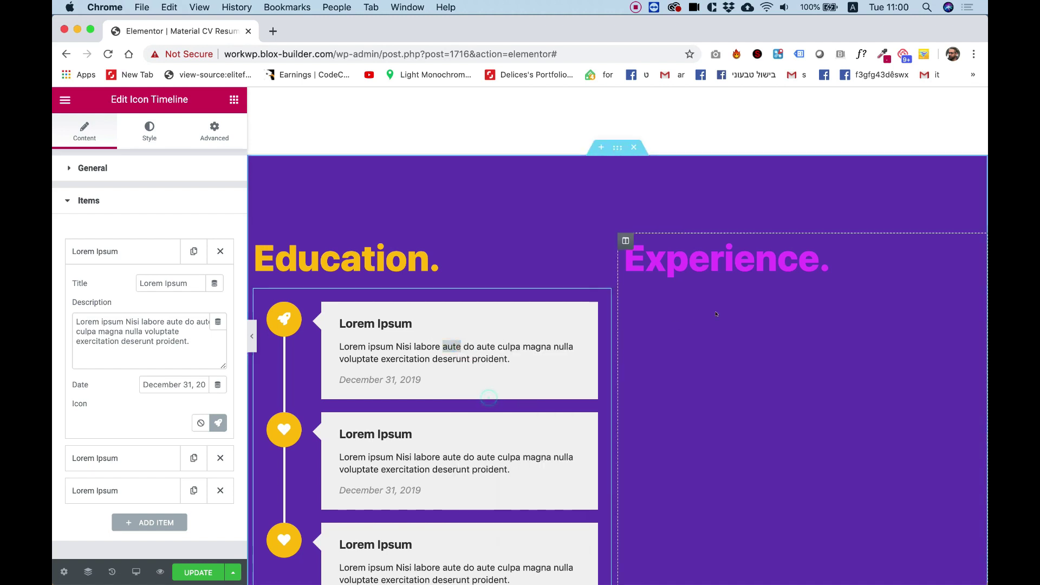
right_click(742, 266)
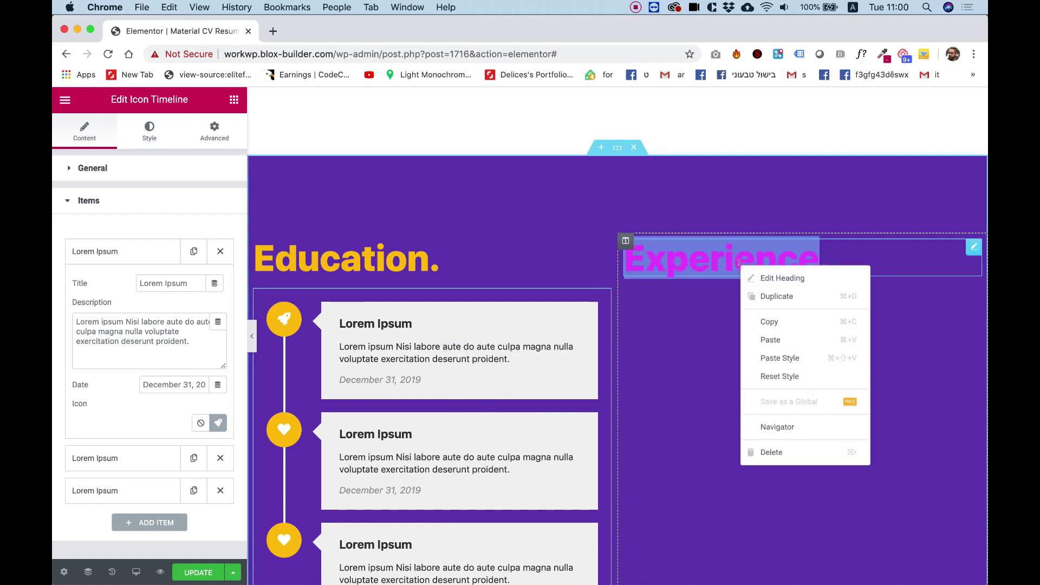
left_click(777, 340)
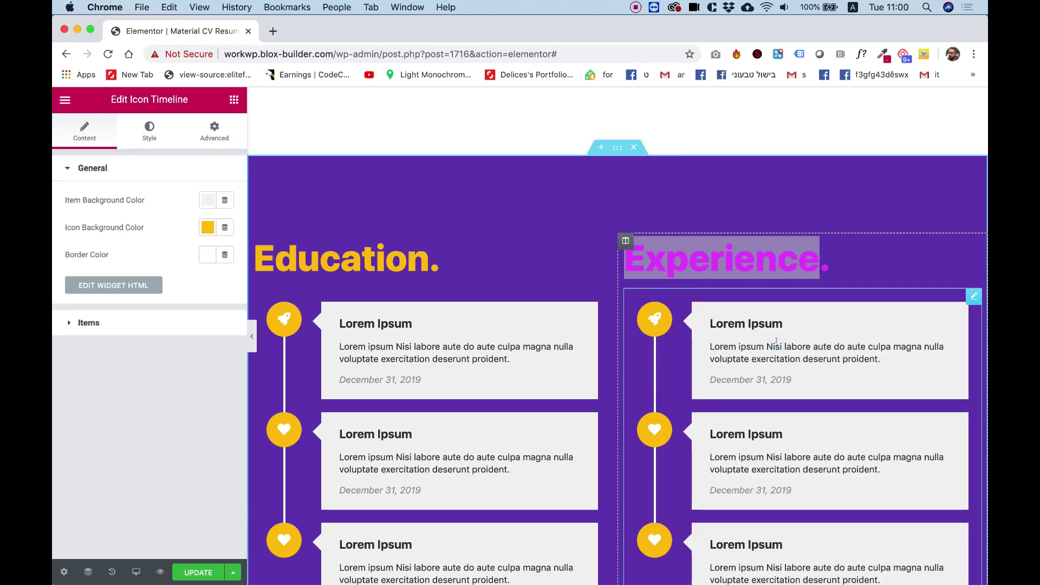
Set the Experience timeline's icon background color to the saved magenta #E347FF and compare the two timelines.
left_click(208, 227)
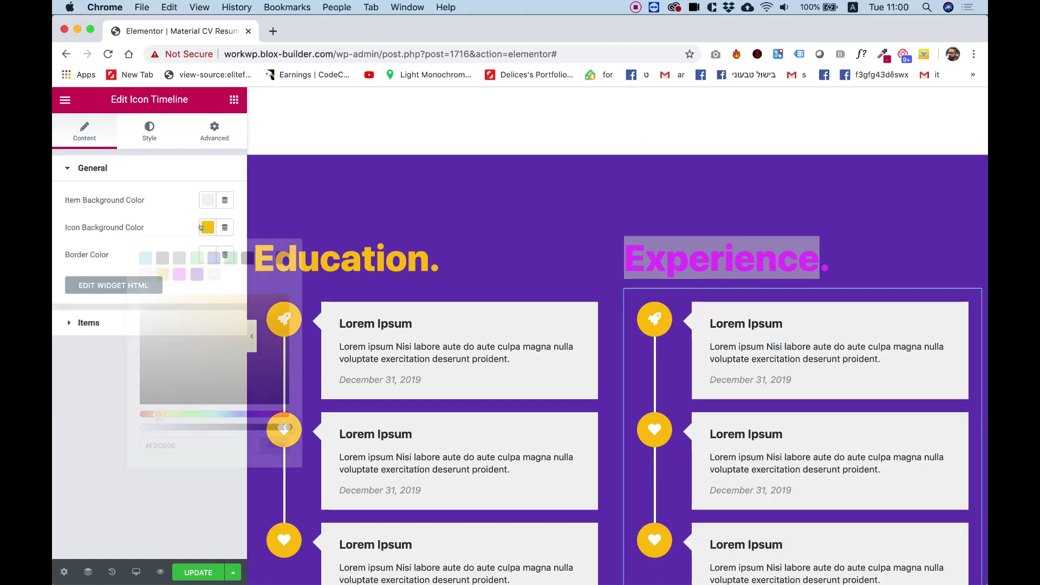
left_click(178, 274)
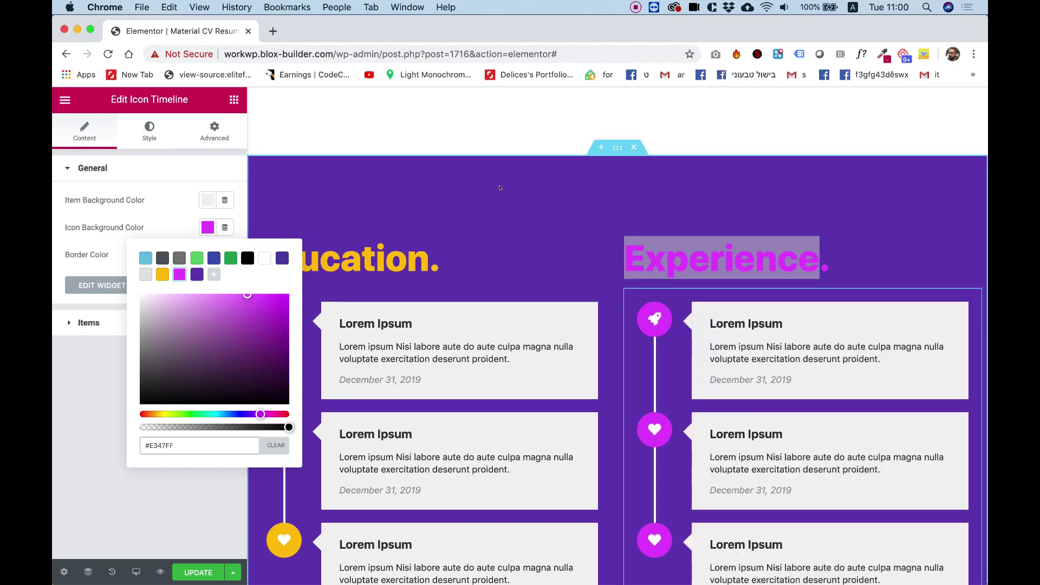
left_click(75, 481)
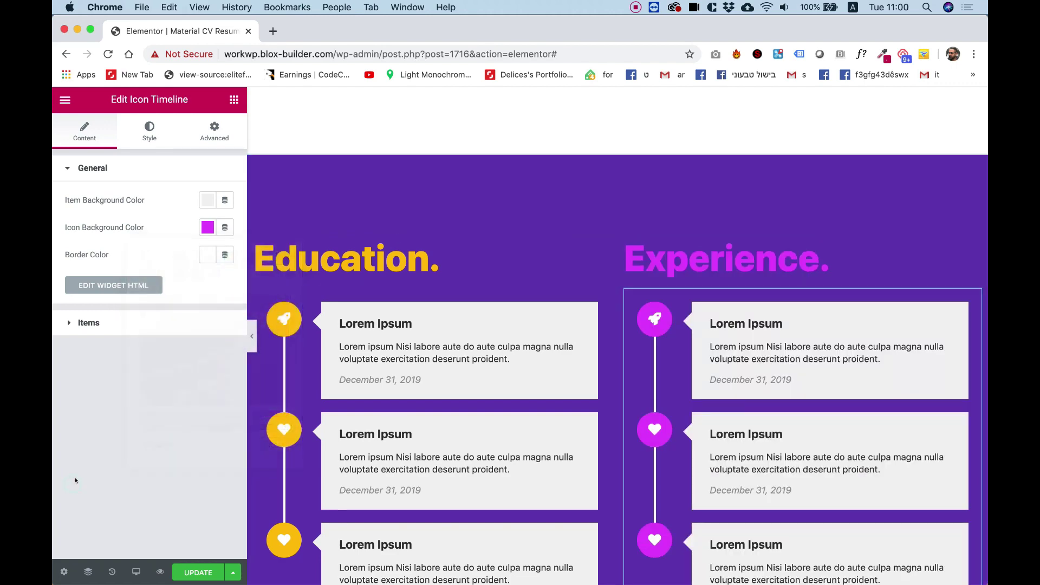
scroll(540, 367, "down", 3)
scroll(540, 366, "up", 3)
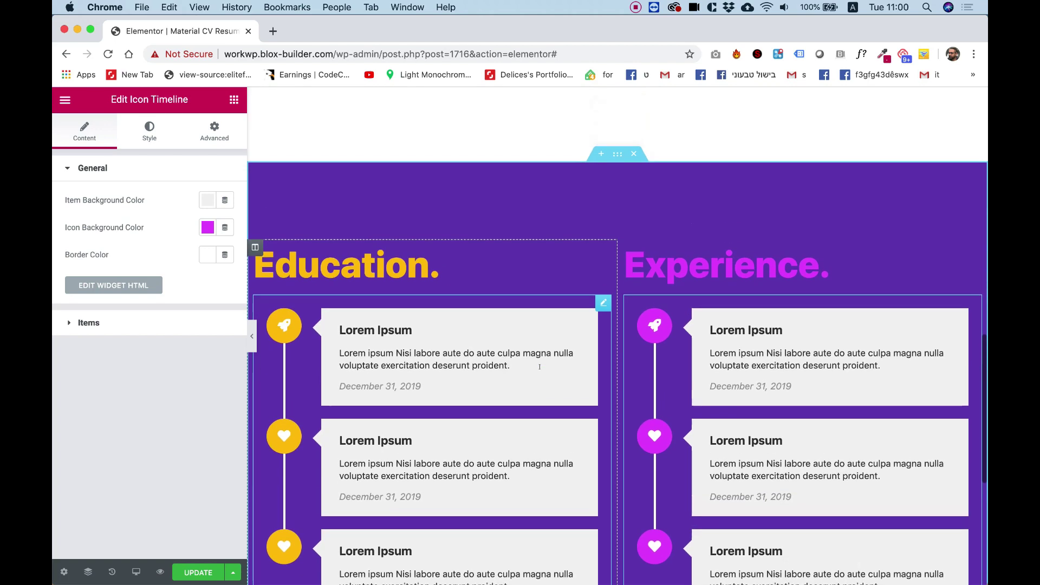
Set the columns gap of the Education and Experience section to Wider and check it against the sections above.
scroll(540, 367, "down", 2)
right_click(544, 129)
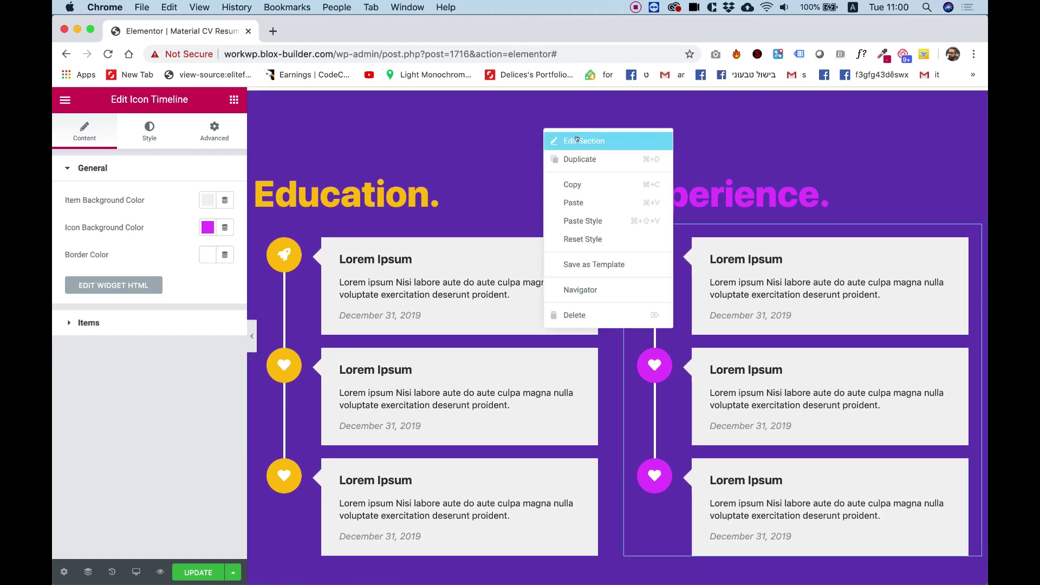
left_click(577, 141)
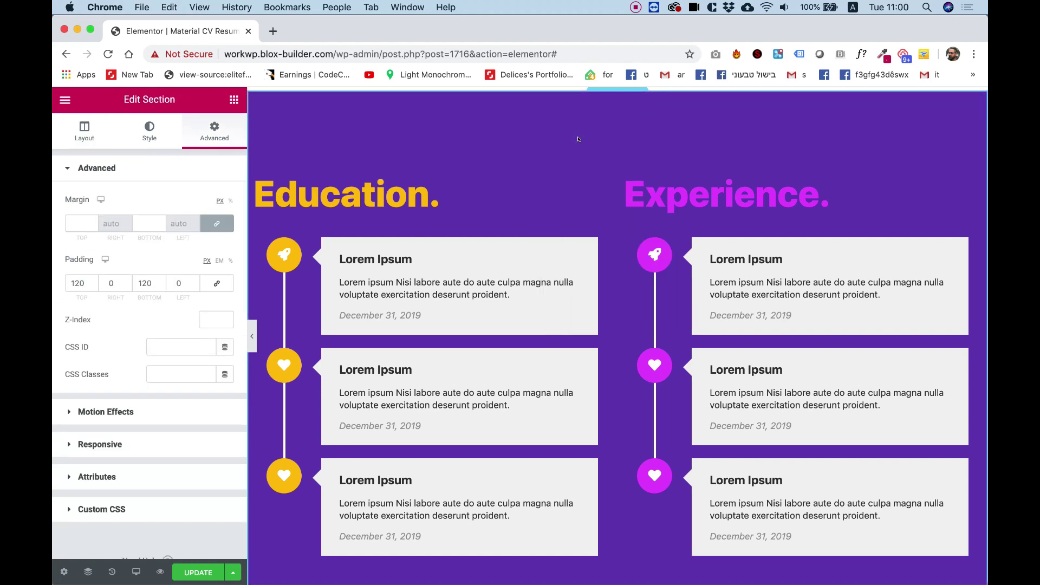
left_click(82, 129)
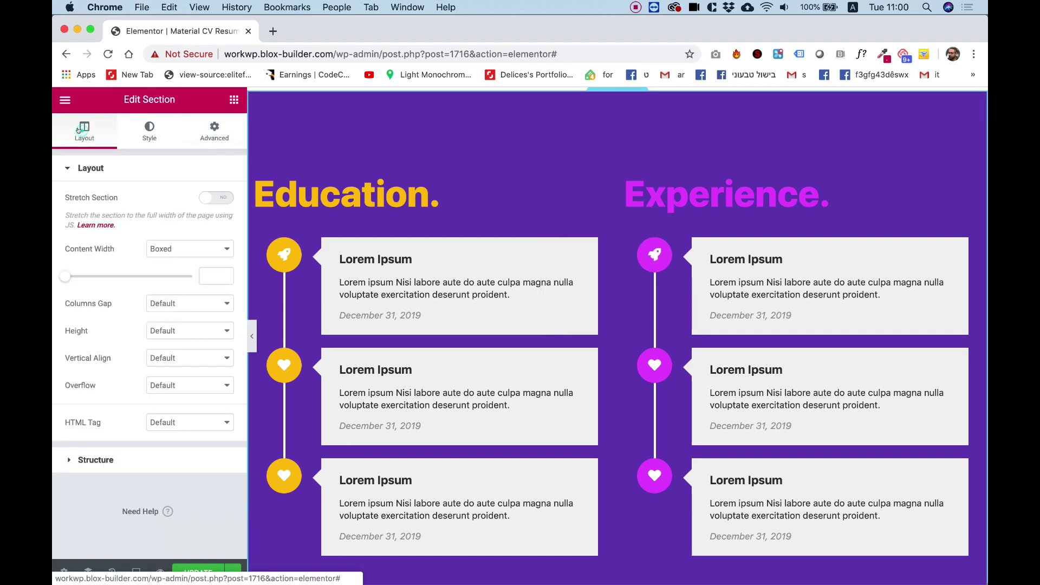
left_click(174, 304)
left_click(176, 355)
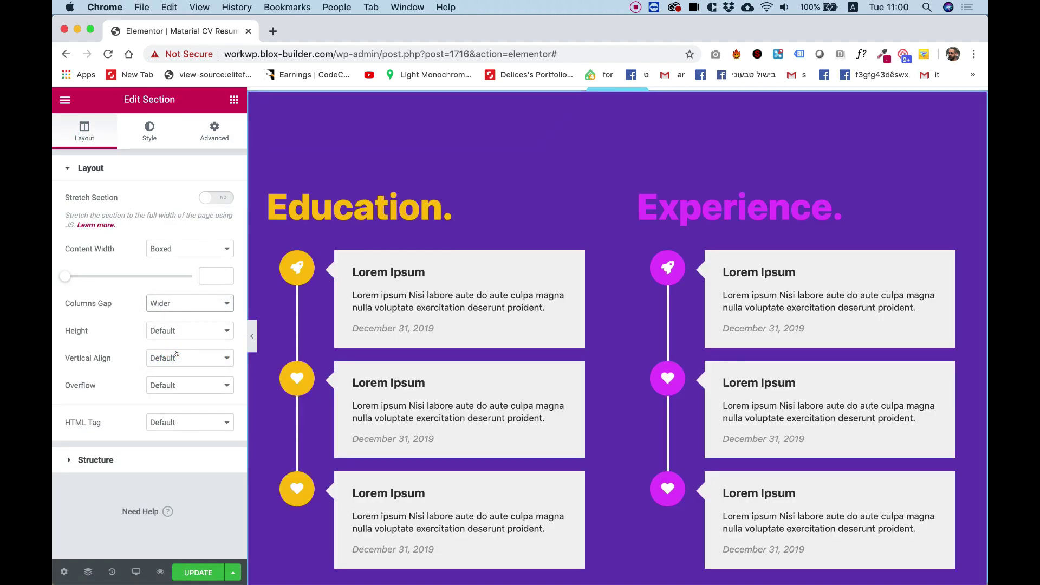
scroll(571, 278, "up", 6)
scroll(569, 279, "up", 6)
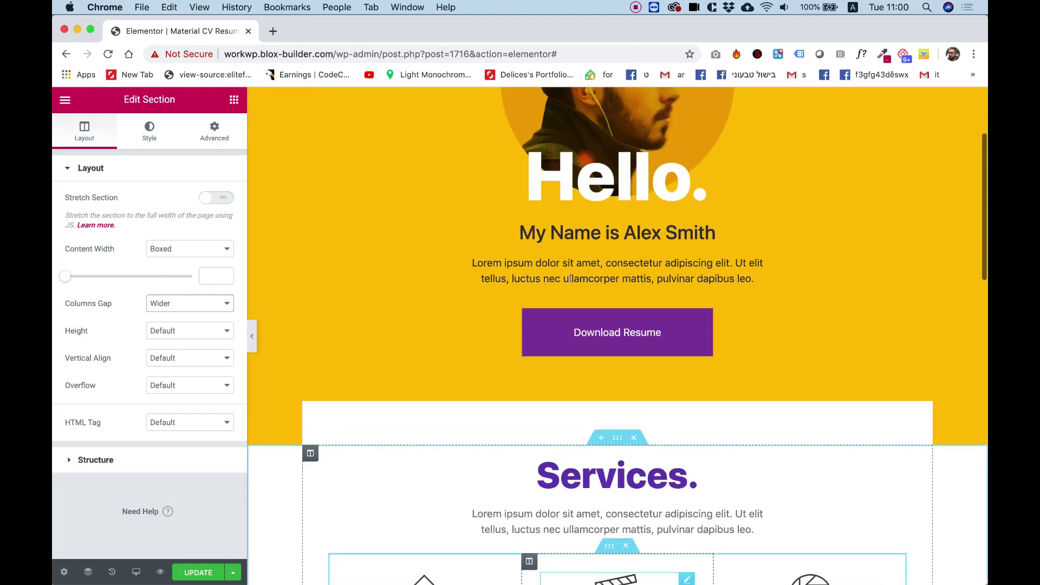
Add a new single-column section below the purple Education and Experience section.
scroll(570, 280, "down", 9)
scroll(570, 282, "down", 10)
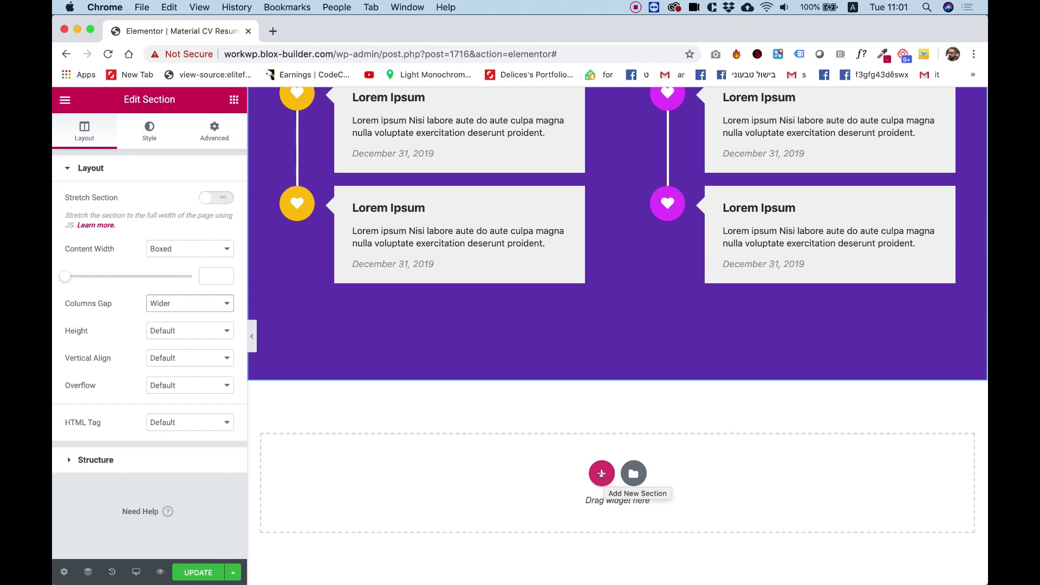
left_click(601, 474)
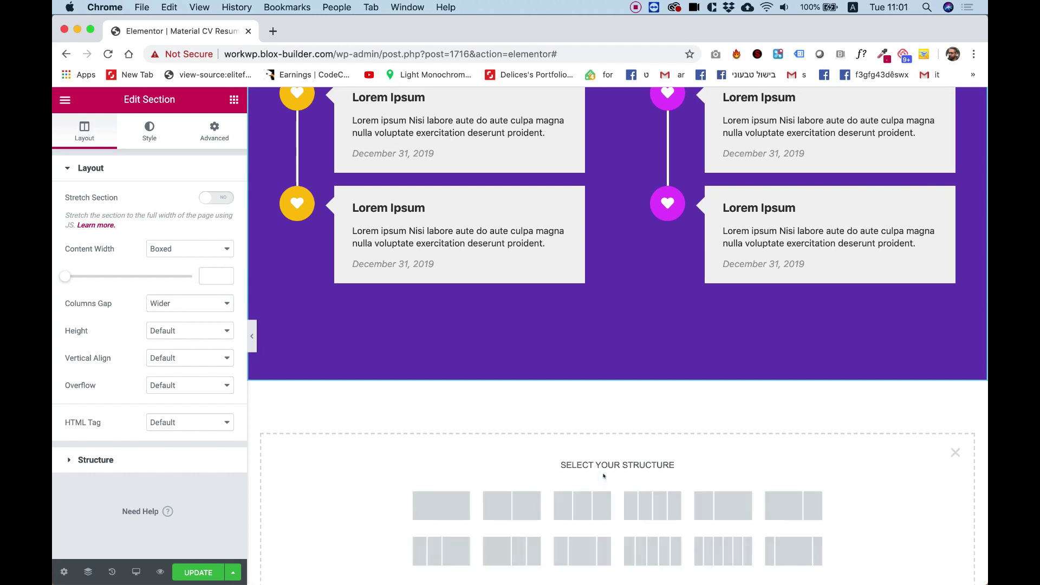
scroll(604, 475, "down", 2)
left_click(450, 447)
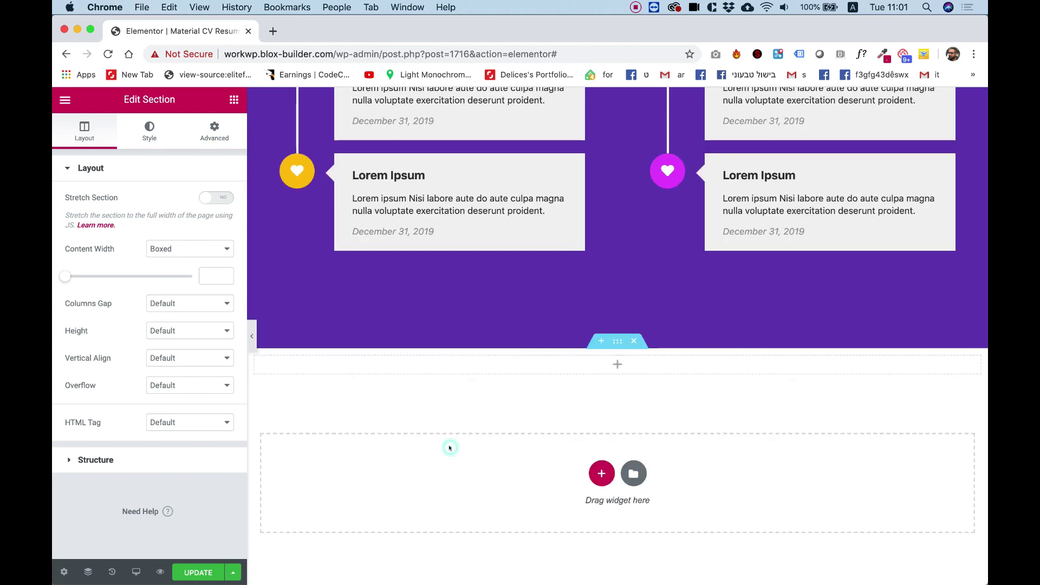
Copy the Education heading and paste it into the new empty section.
scroll(449, 447, "up", 10)
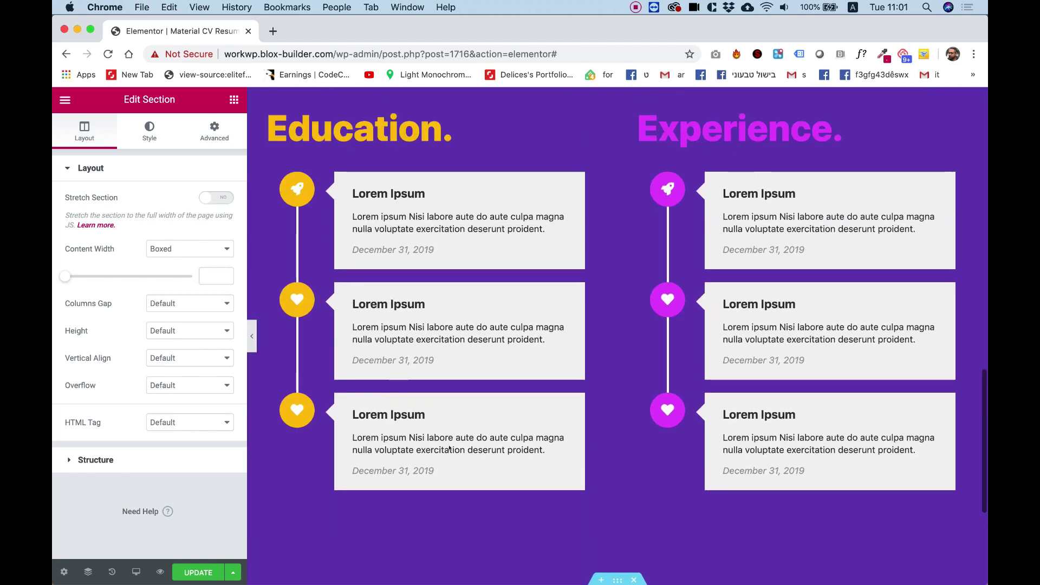
right_click(341, 196)
left_click(370, 238)
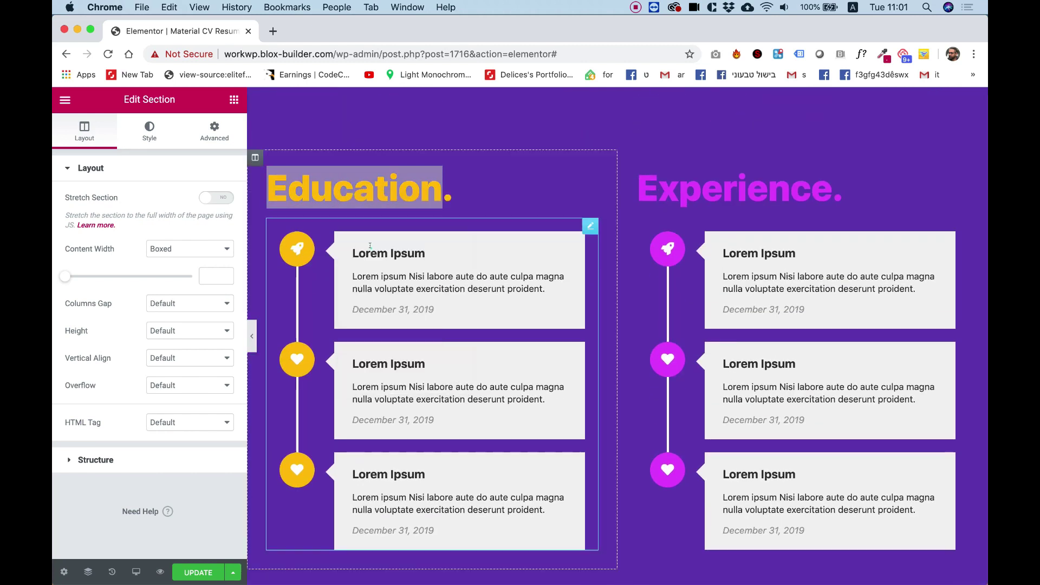
scroll(358, 364, "down", 6)
right_click(359, 364)
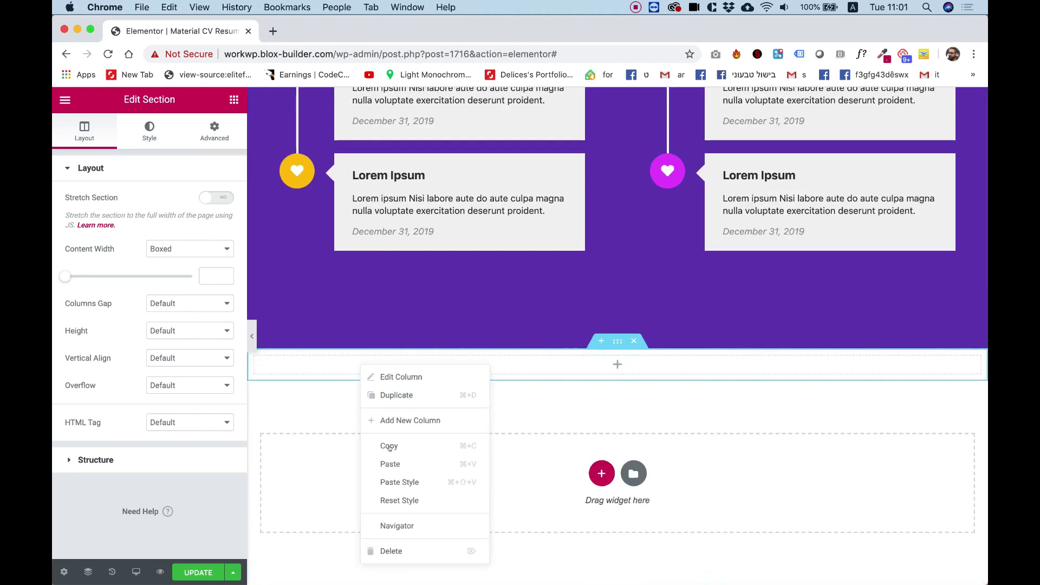
left_click(391, 464)
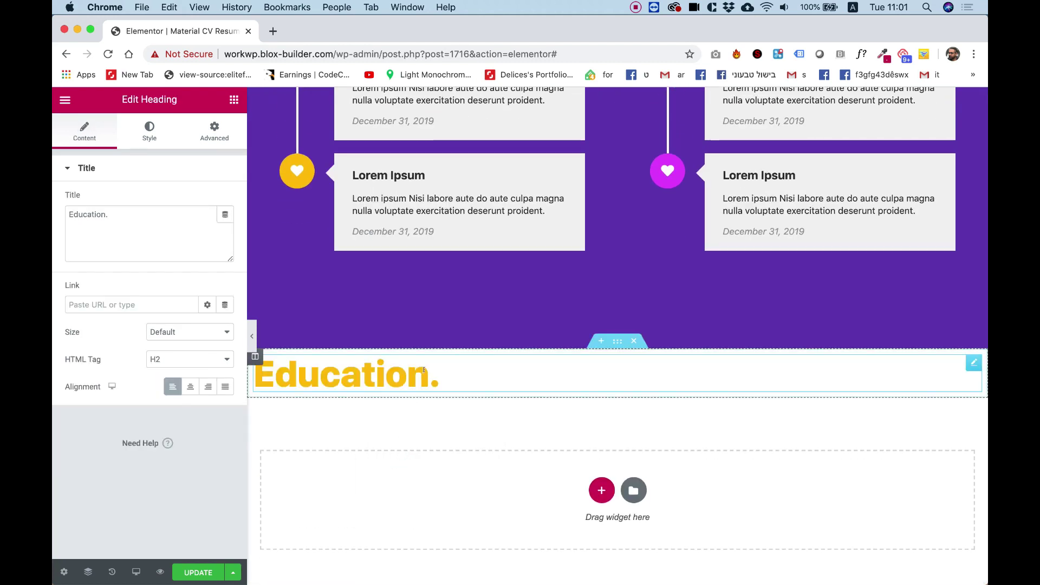
Replace the word Education in the pasted heading so that it reads "Portfolio.".
left_click_drag(426, 370, 261, 370)
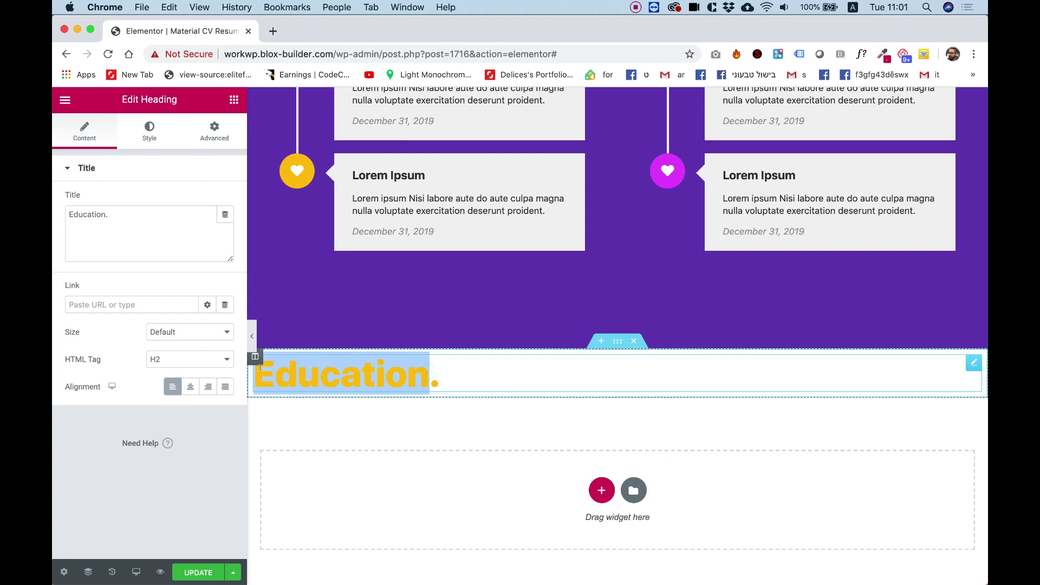
type("Portfo")
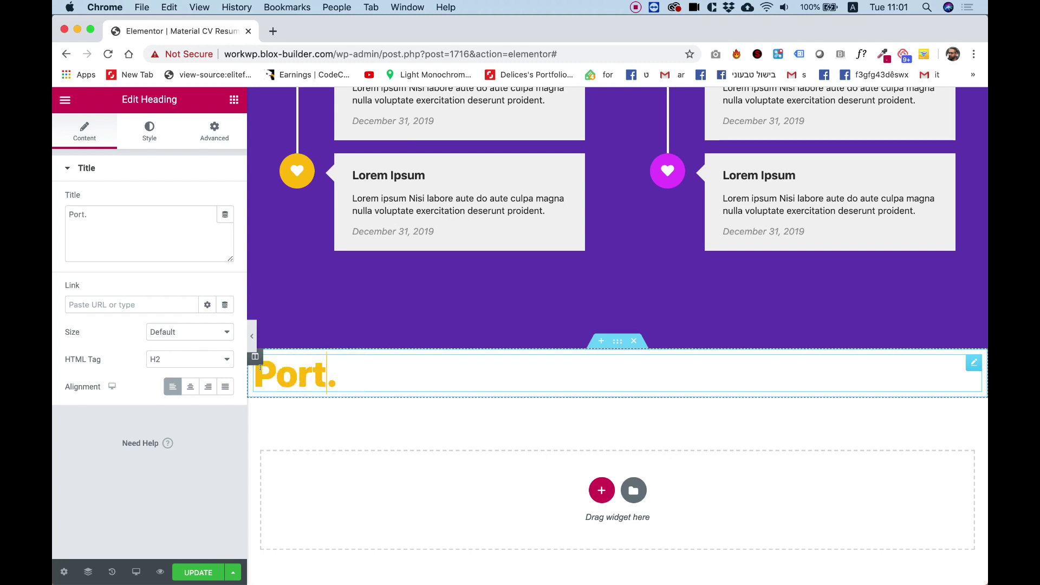
type("lioo")
key("BackSpace")
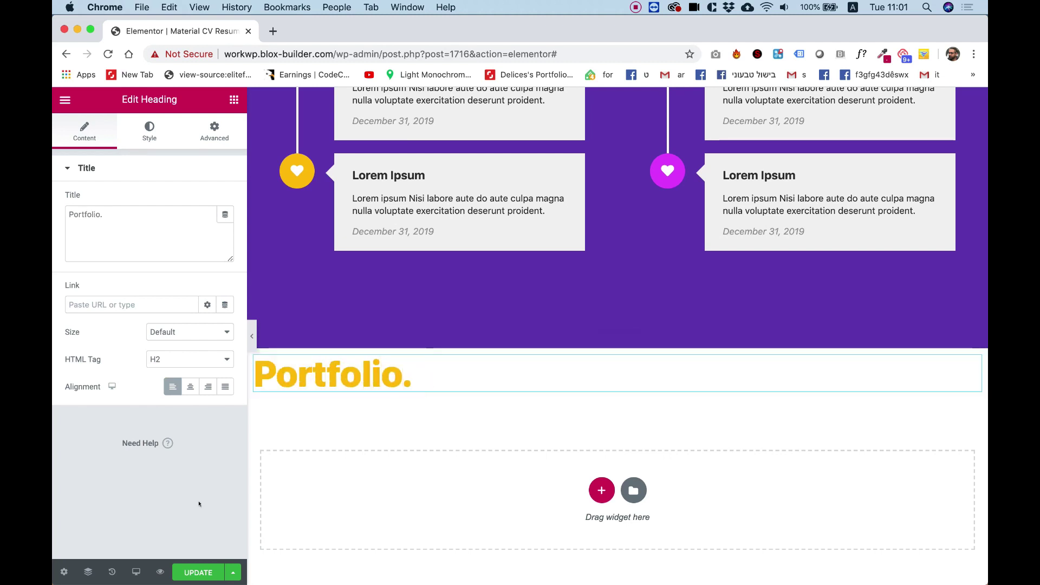
Set the Portfolio heading's text color to the saved purple used as the background of the section above.
left_click(149, 126)
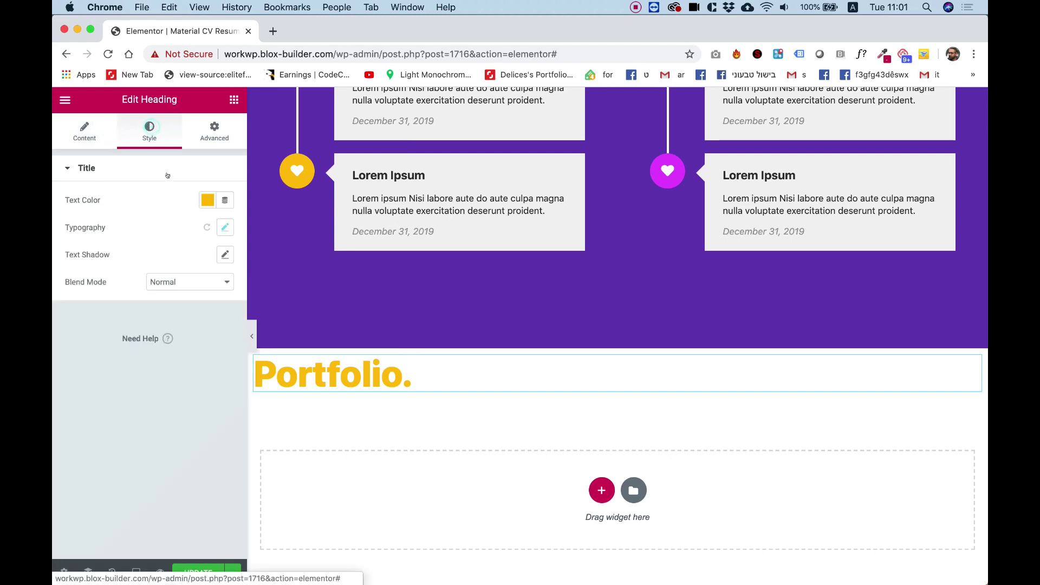
left_click(206, 200)
left_click(197, 247)
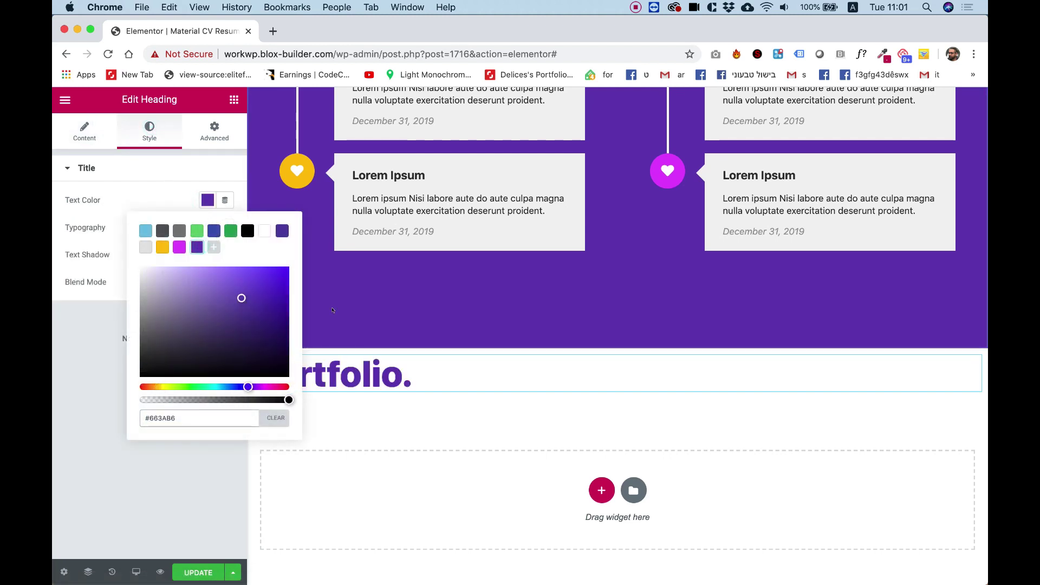
left_click(193, 484)
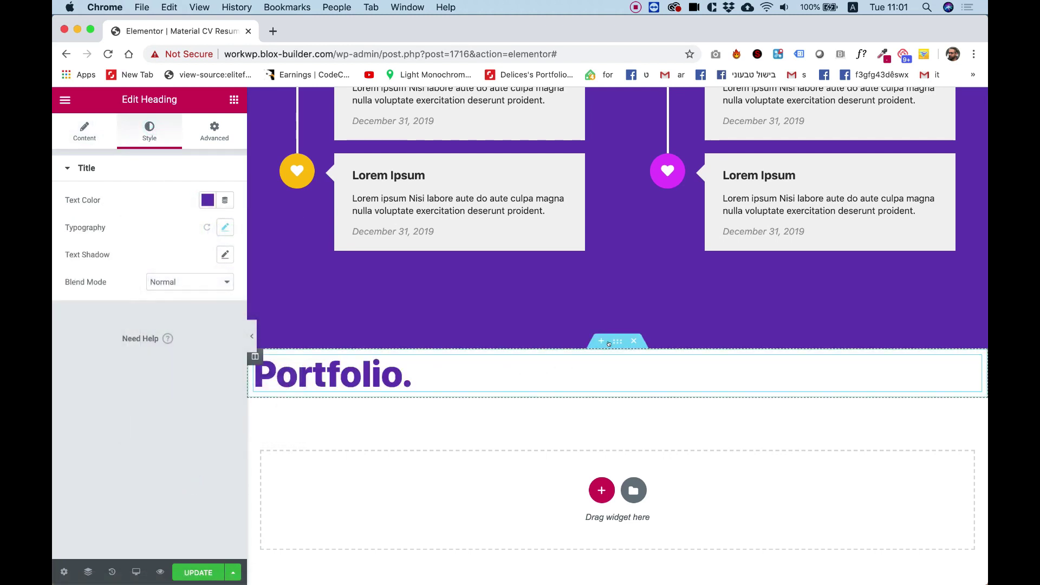
Unlink the Portfolio section's padding values and set its top and bottom padding to 120 px.
left_click(611, 342)
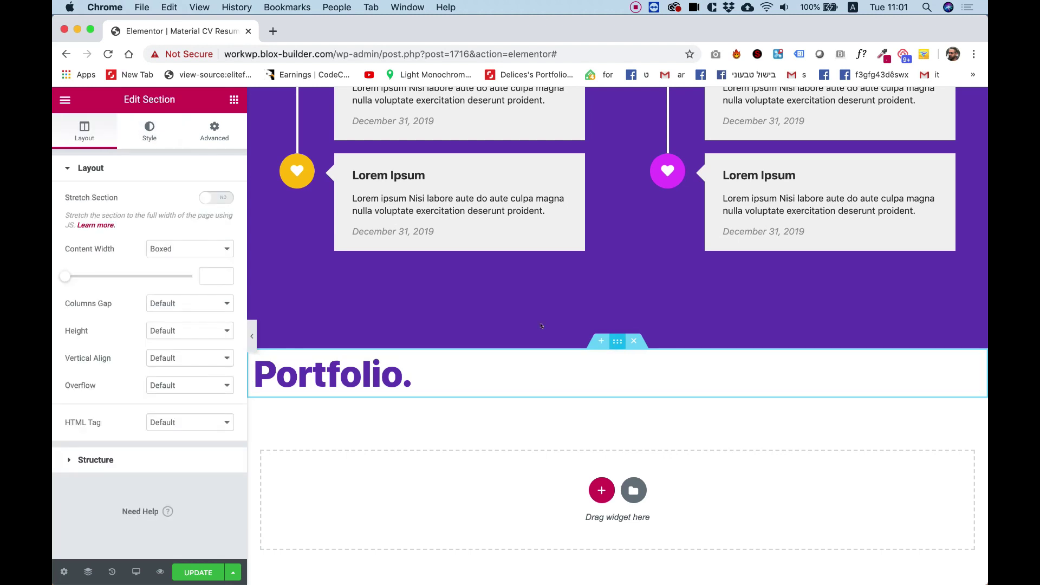
left_click(214, 130)
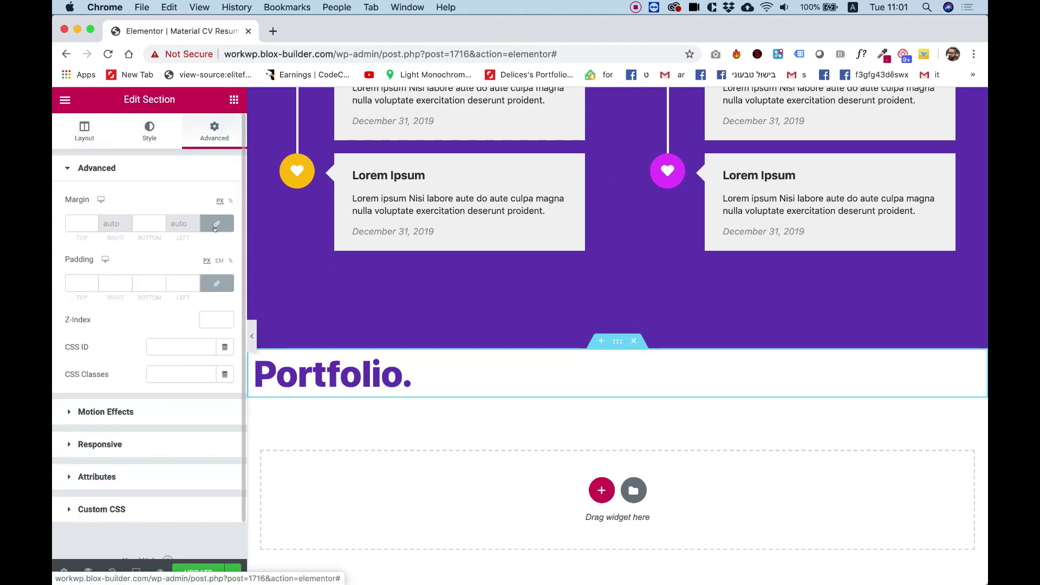
left_click(213, 285)
left_click(79, 283)
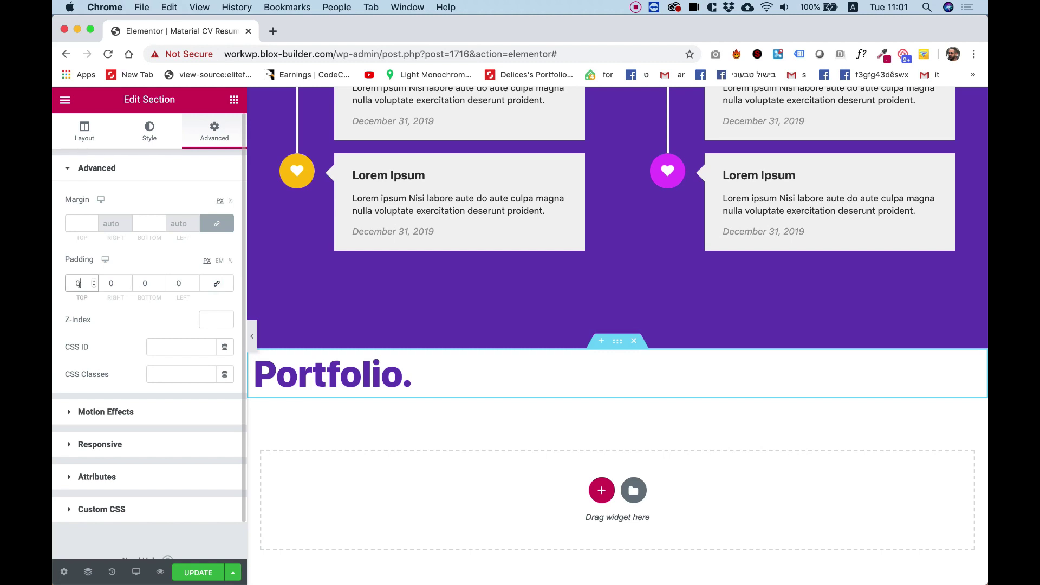
type("120")
key("Tab")
key("Tab")
type("120")
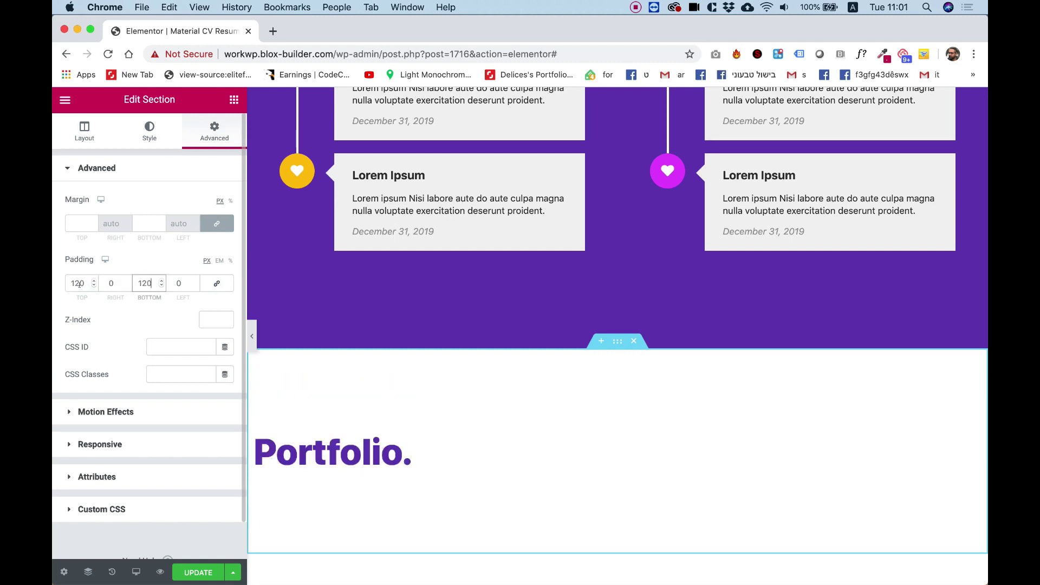
scroll(479, 330, "down", 5)
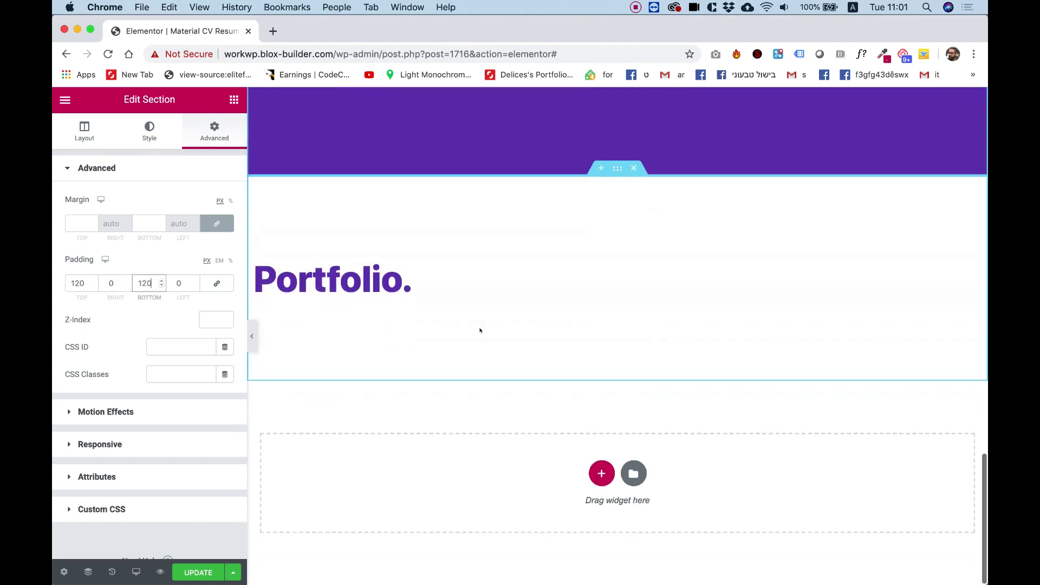
Search the widgets for a gallery and add a Basic Gallery below the Portfolio heading.
left_click(234, 100)
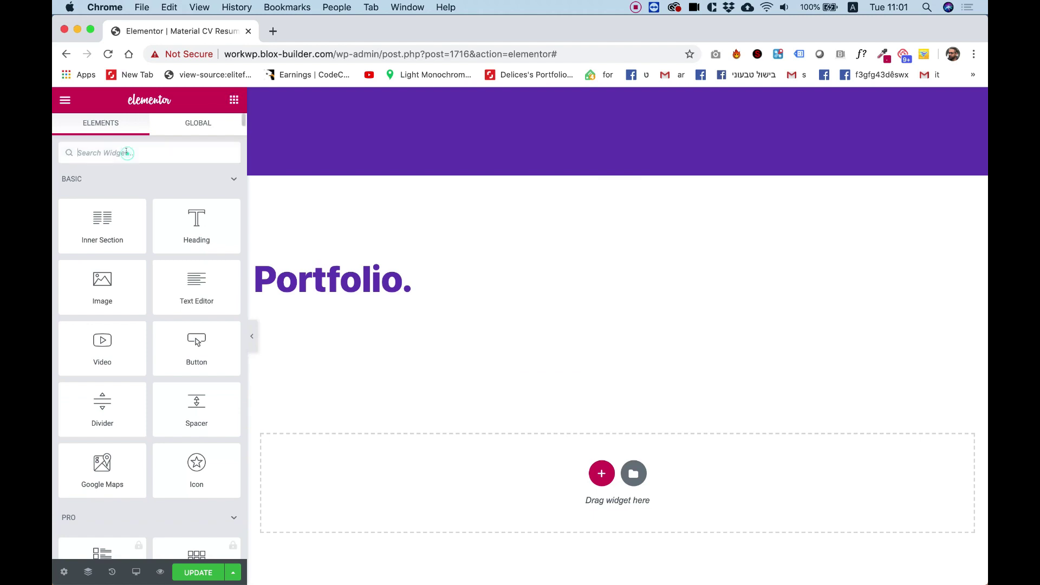
type("gla")
key("BackSpace")
key("BackSpace")
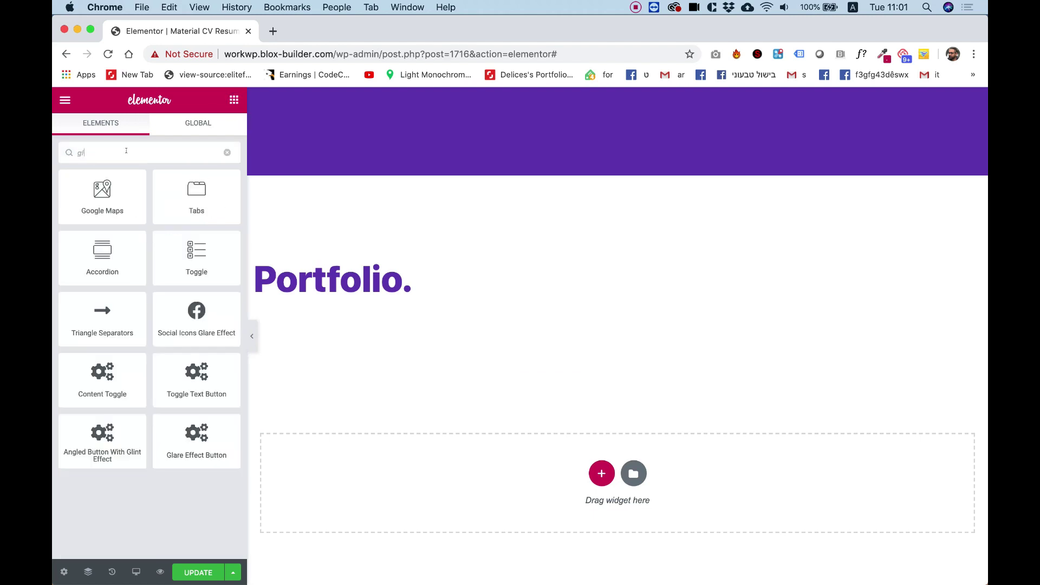
type("aller")
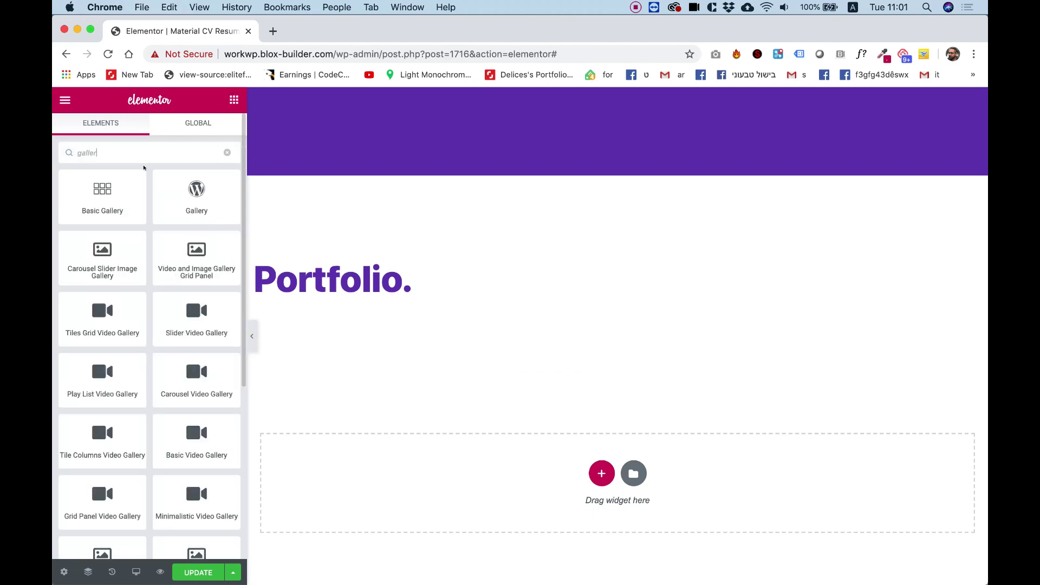
left_click_drag(102, 192, 337, 291)
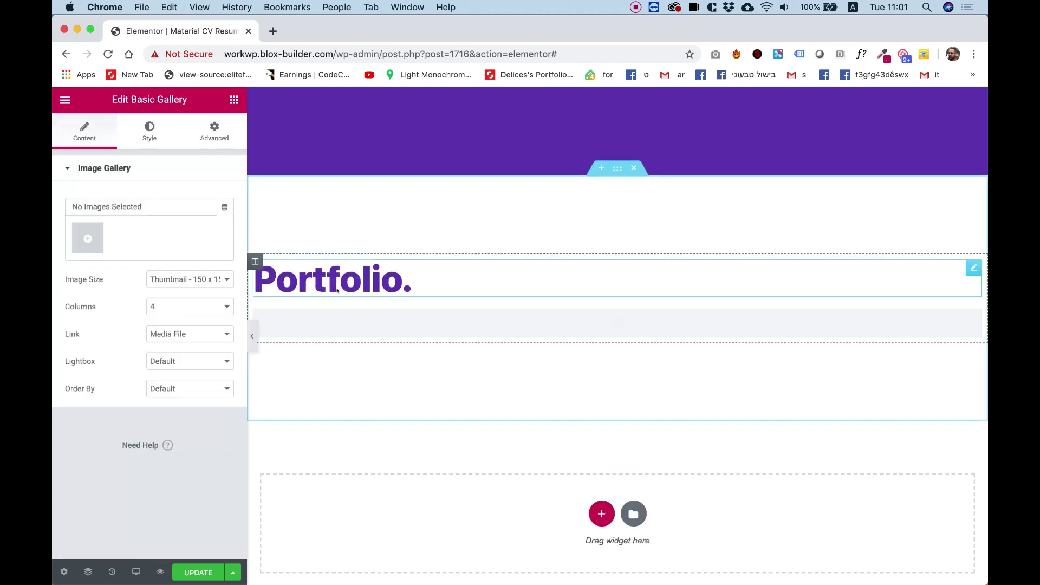
Create the gallery from the six project images at the start of the media library and insert it.
left_click(84, 236)
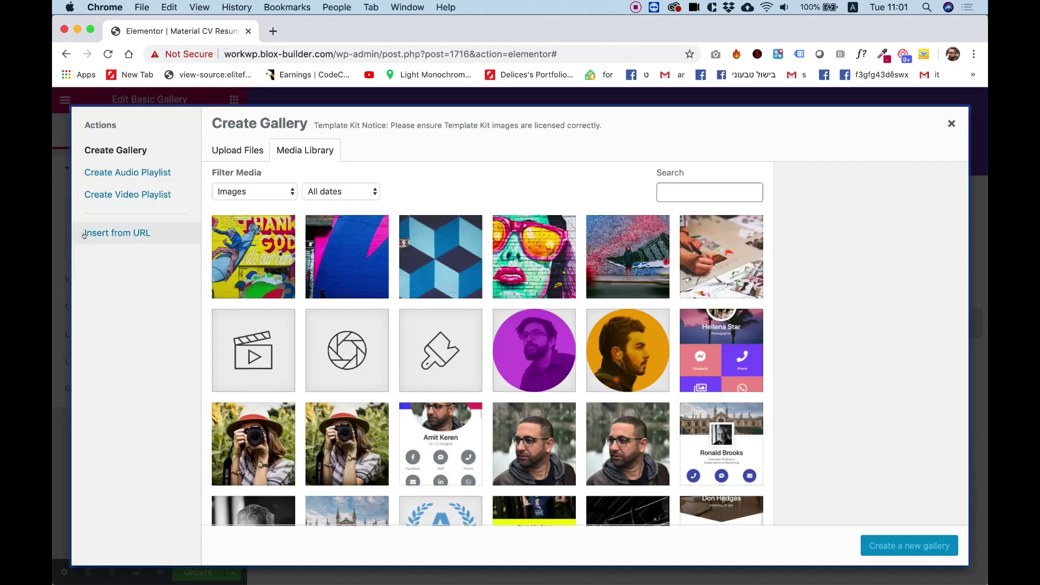
left_click(736, 271)
left_click(268, 259, "shift")
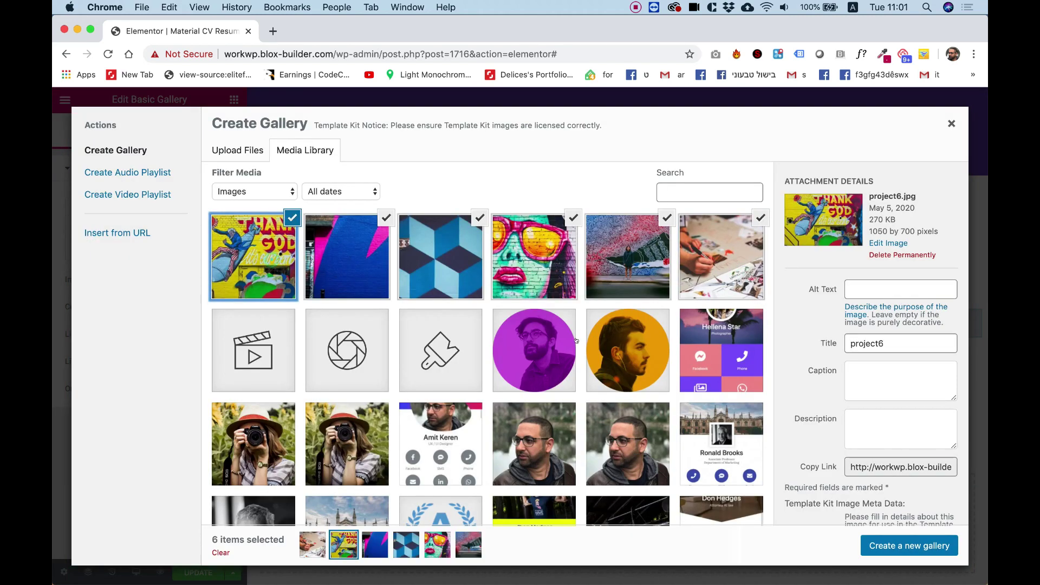
left_click(920, 547)
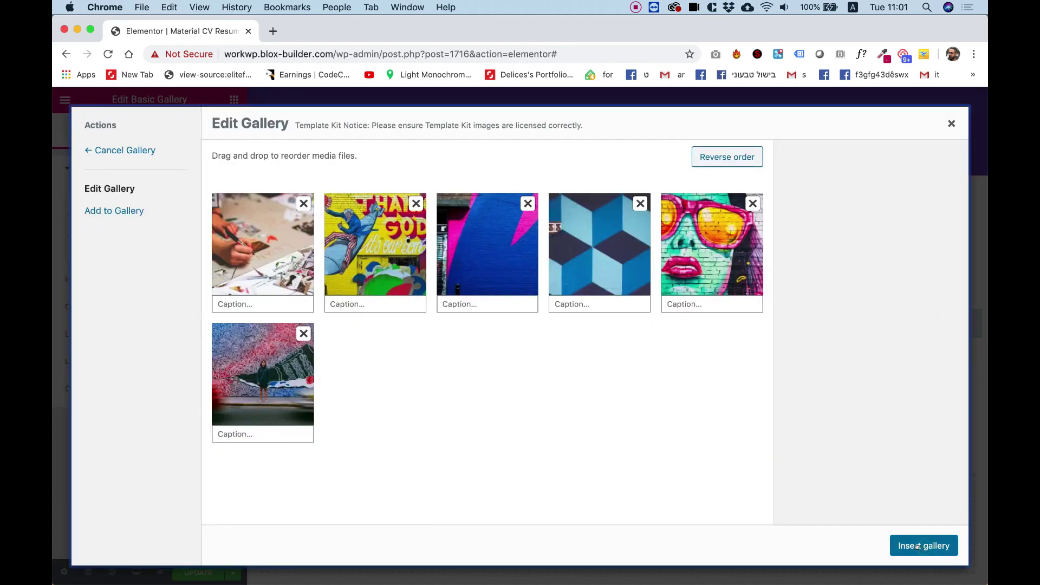
left_click(917, 546)
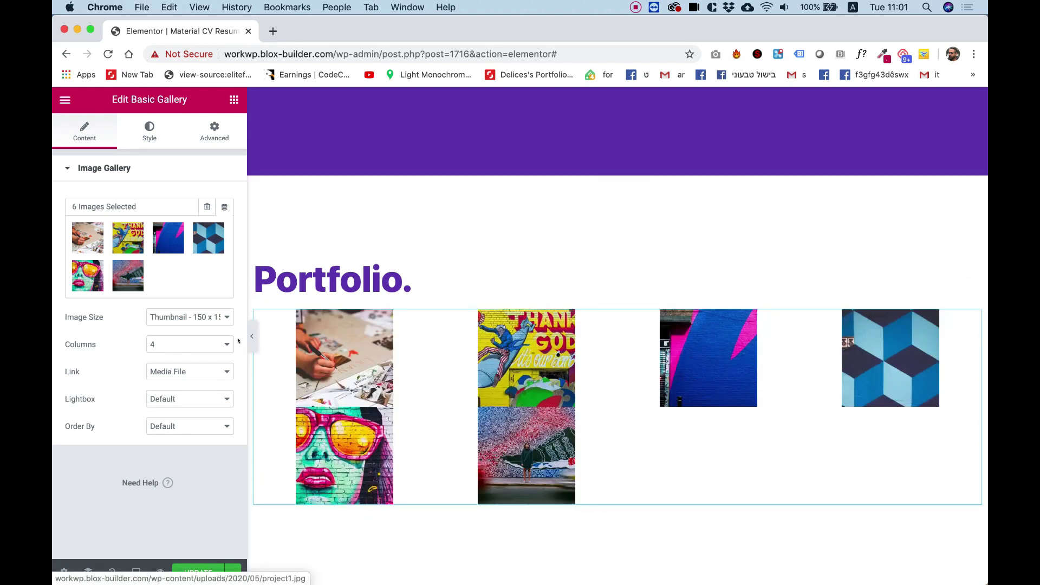
Set the Portfolio gallery to 3 columns with the Full image size.
left_click(209, 345)
left_click(161, 332)
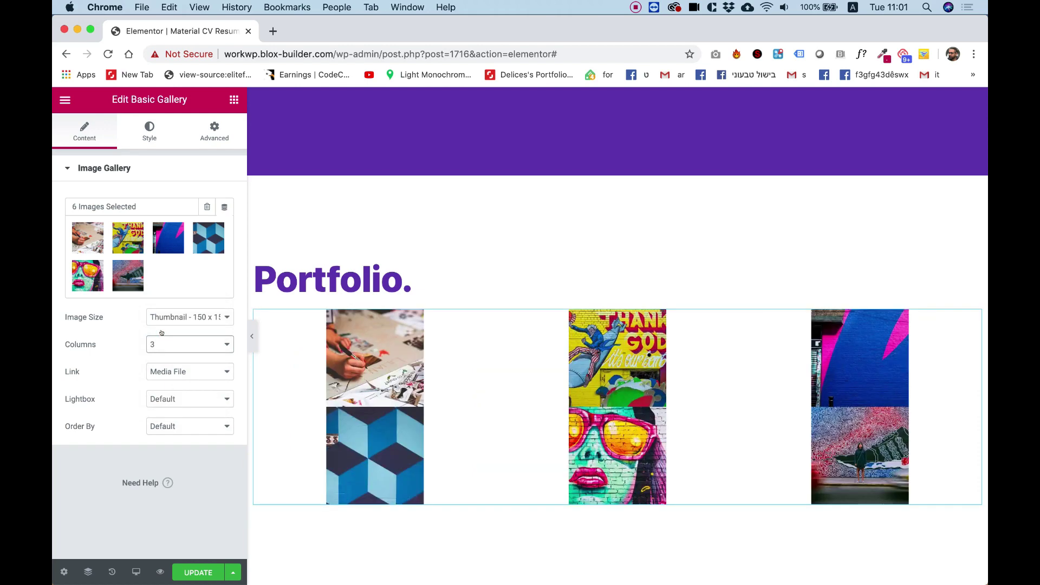
left_click(162, 322)
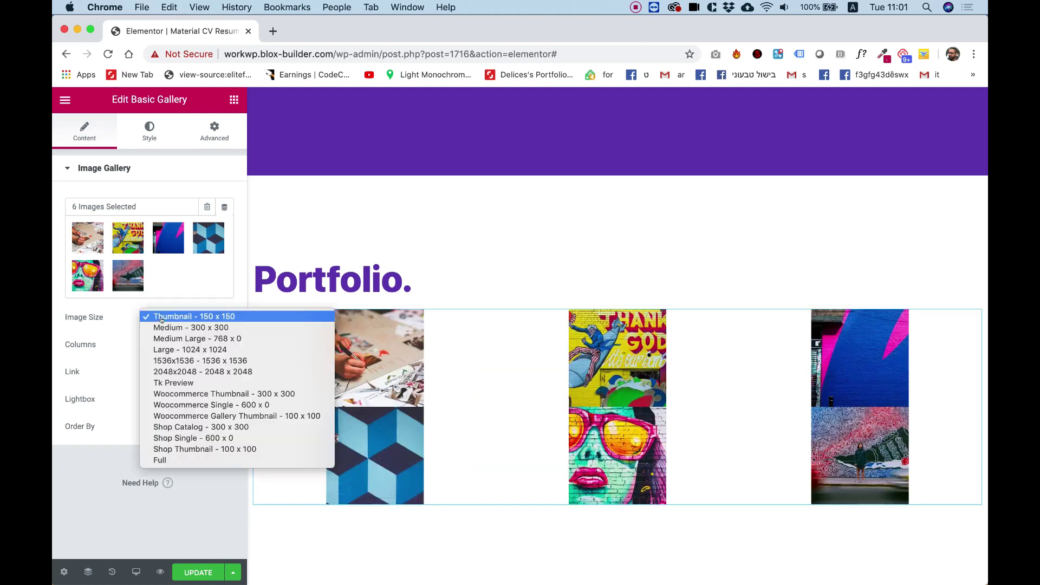
left_click(169, 459)
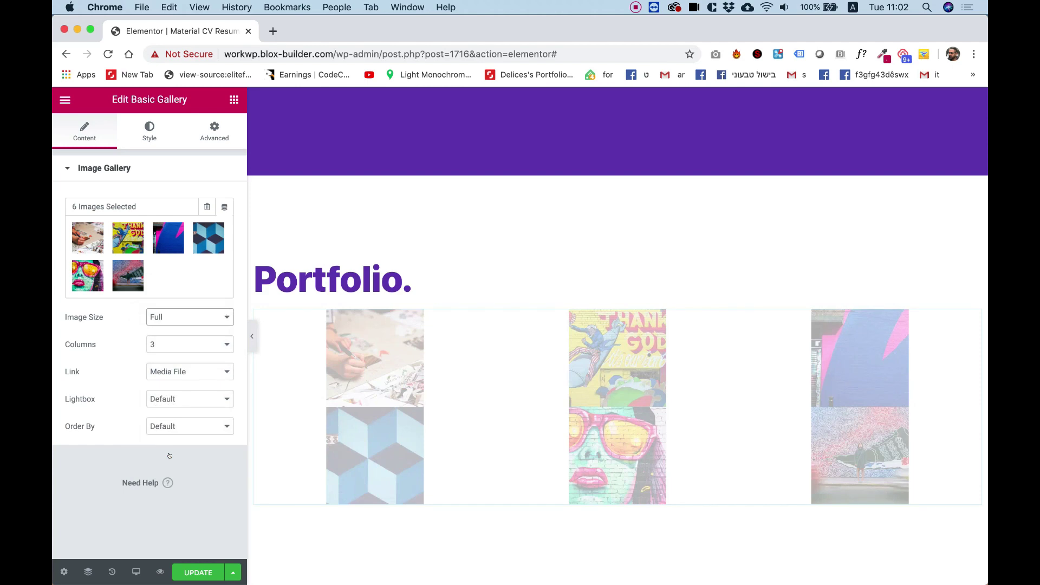
scroll(564, 409, "down", 4)
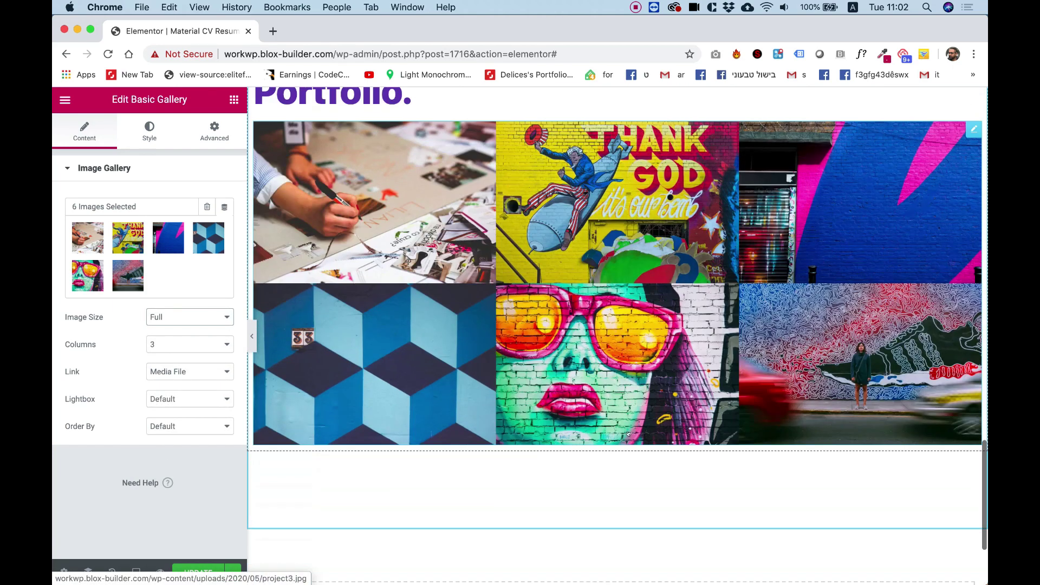
scroll(565, 409, "up", 3)
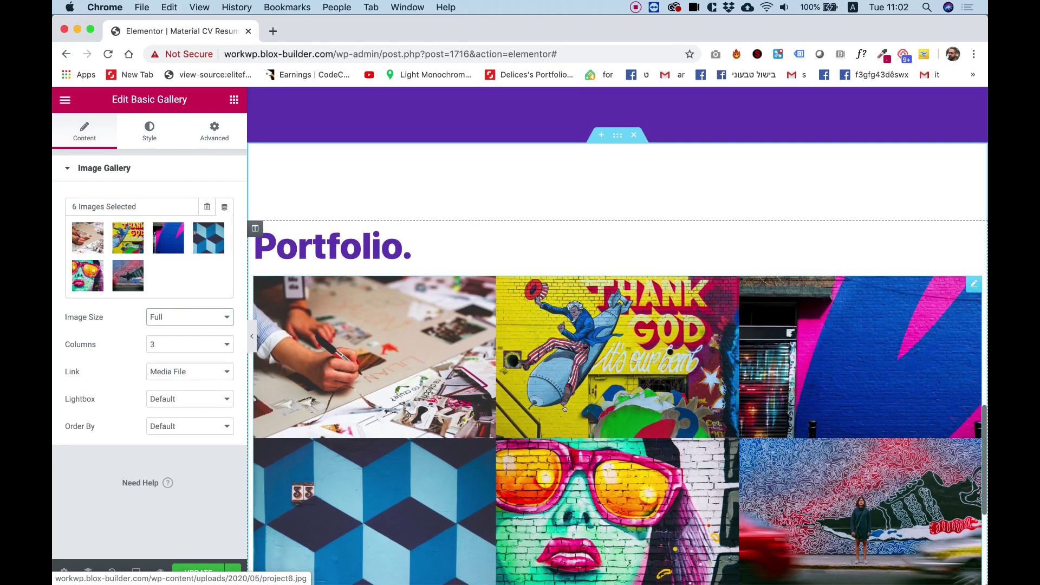
Set the gallery's image spacing to Custom with a value of 40 and check the layout against the rest of the page.
left_click(149, 130)
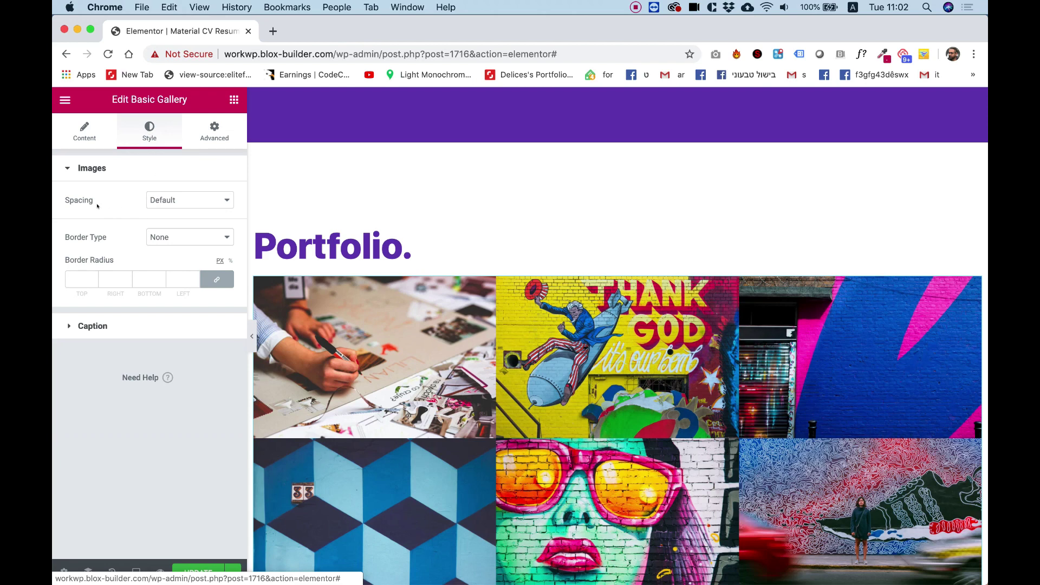
left_click(163, 201)
left_click(165, 209)
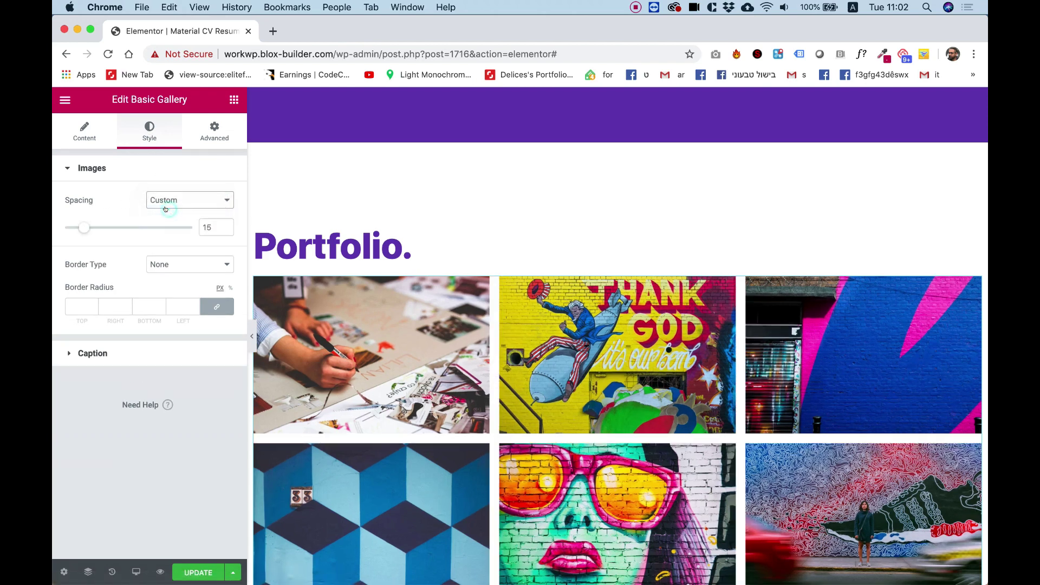
left_click_drag(83, 228, 113, 230)
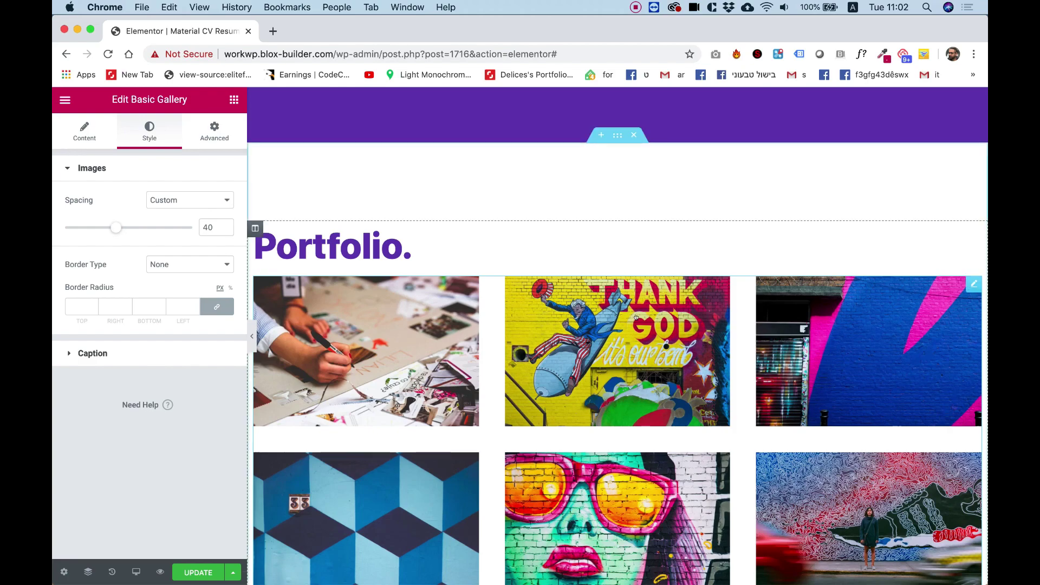
scroll(636, 325, "down", 2)
scroll(636, 317, "up", 4)
scroll(636, 318, "down", 8)
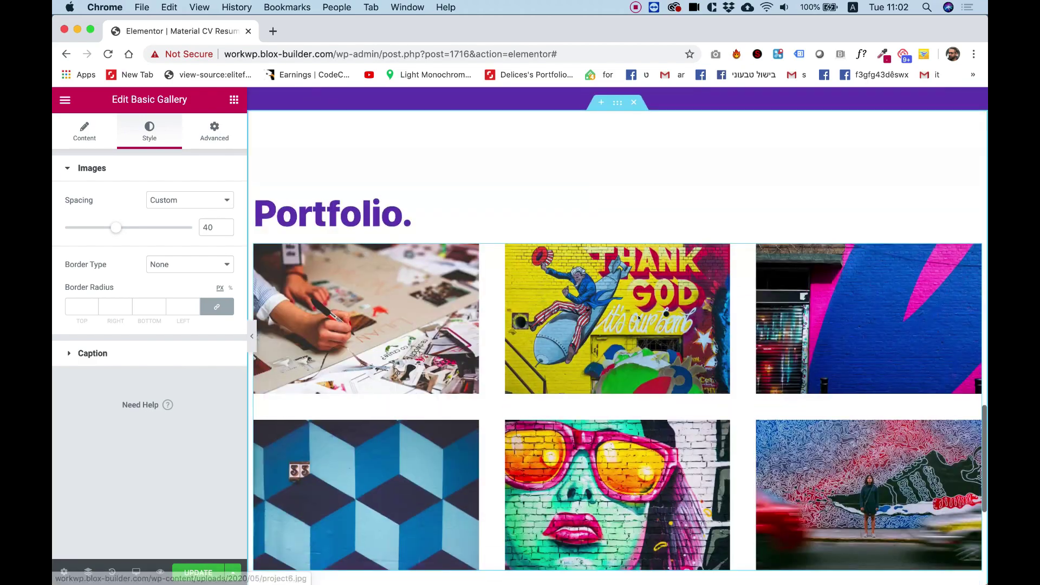
scroll(639, 318, "up", 15)
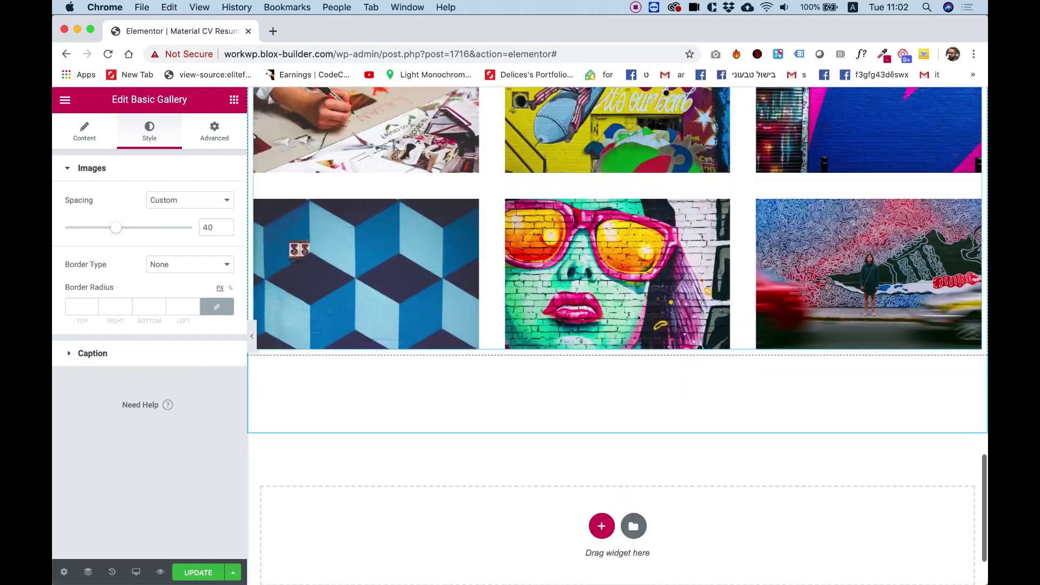
scroll(639, 318, "down", 6)
scroll(639, 318, "down", 12)
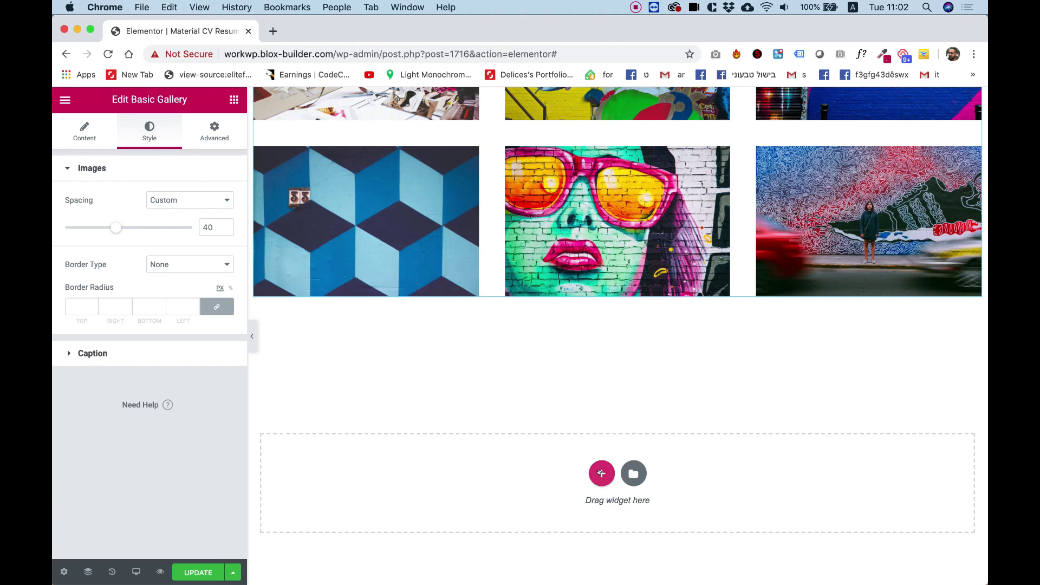
Add a two-column section below the Portfolio section and place an Image widget in its right column.
left_click(602, 473)
left_click(525, 506)
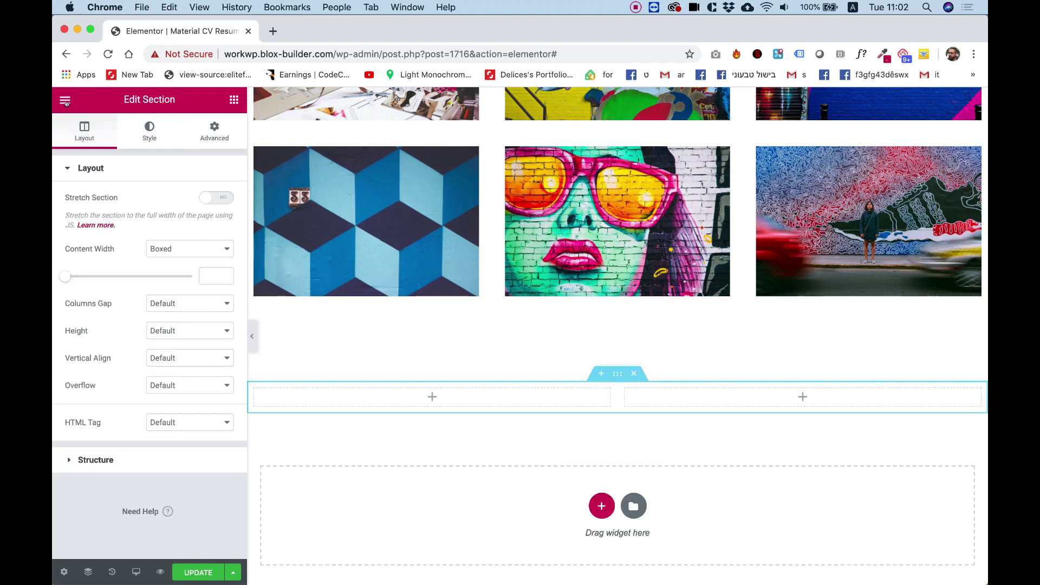
left_click(234, 100)
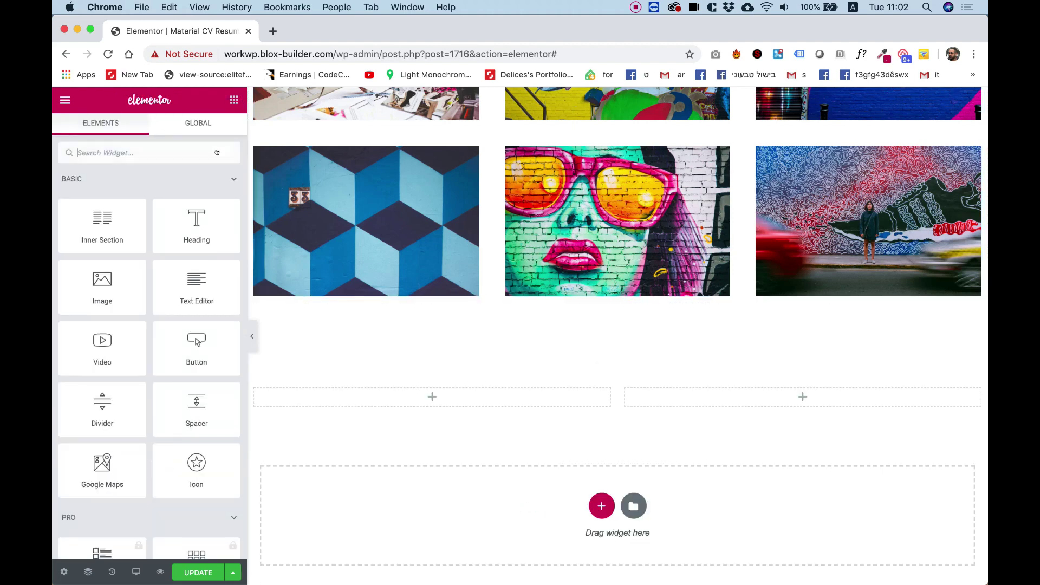
left_click_drag(103, 287, 748, 394)
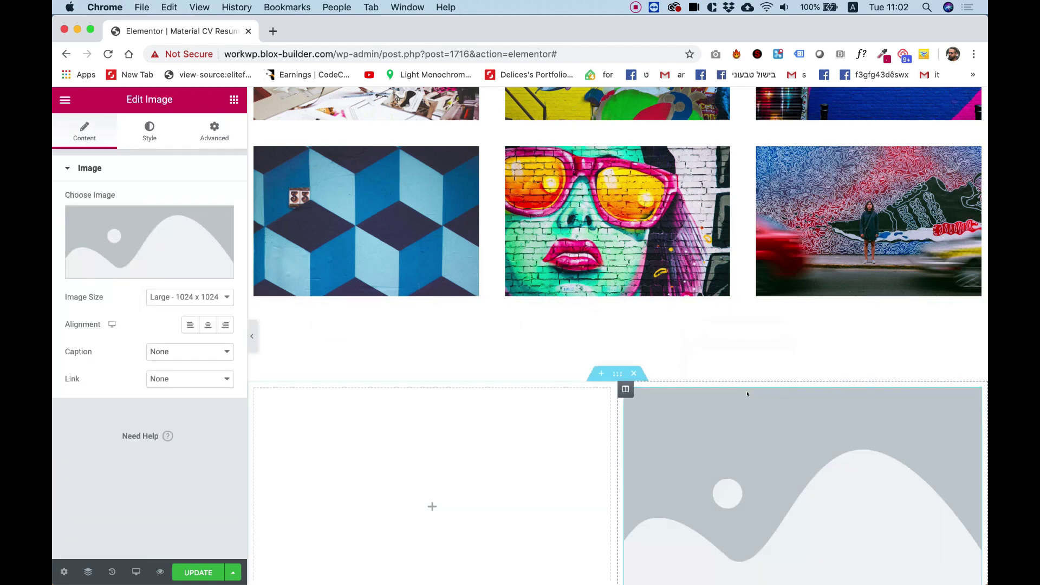
Choose the magenta circular portrait from the media library as the new image widget's picture.
left_click(132, 231)
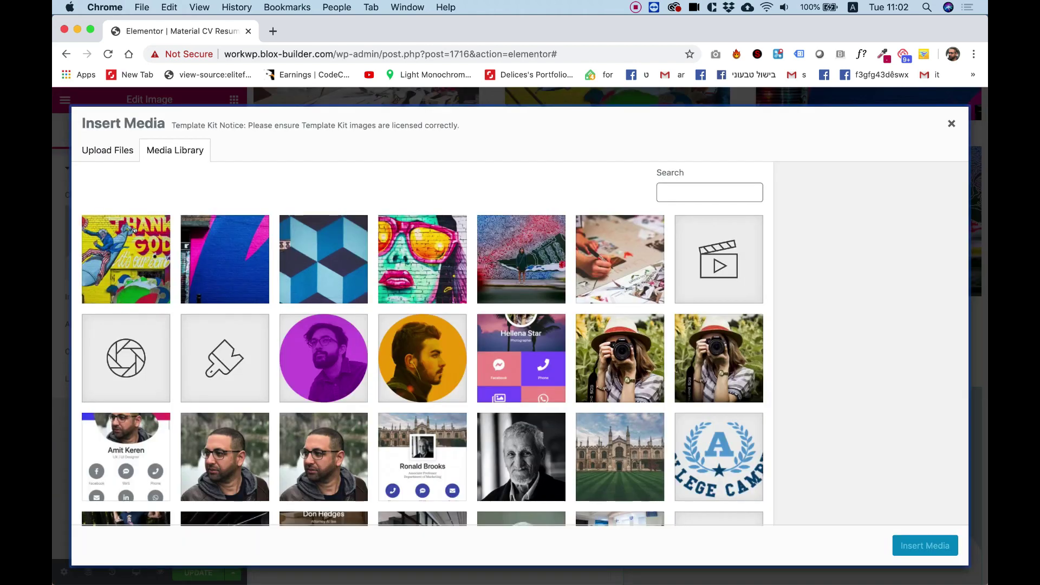
left_click(334, 357)
left_click(925, 546)
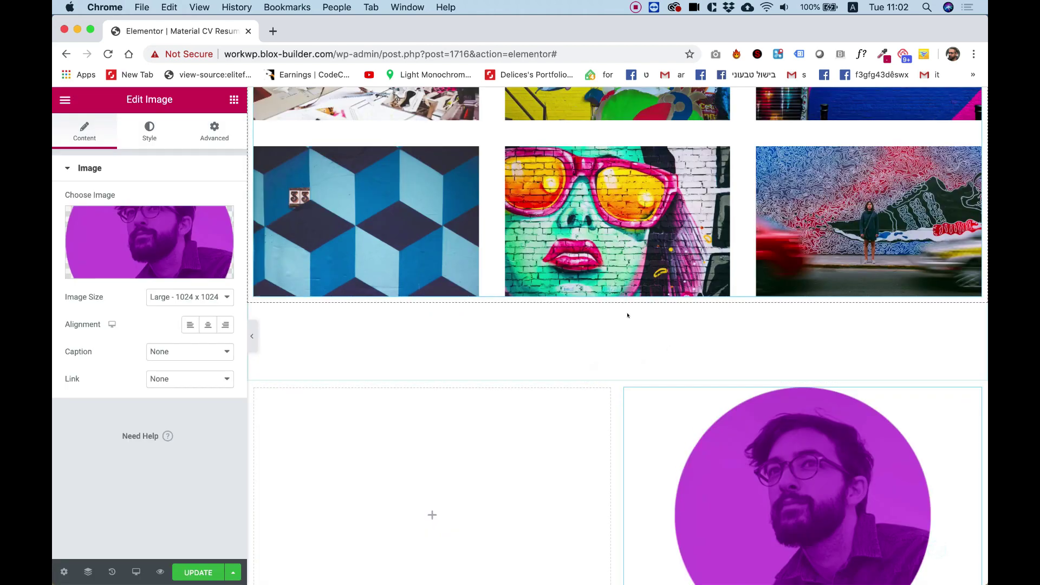
Copy the Portfolio heading into the empty column beside the magenta portrait and change its text to "Skills.".
scroll(627, 315, "down", 3)
scroll(627, 315, "up", 10)
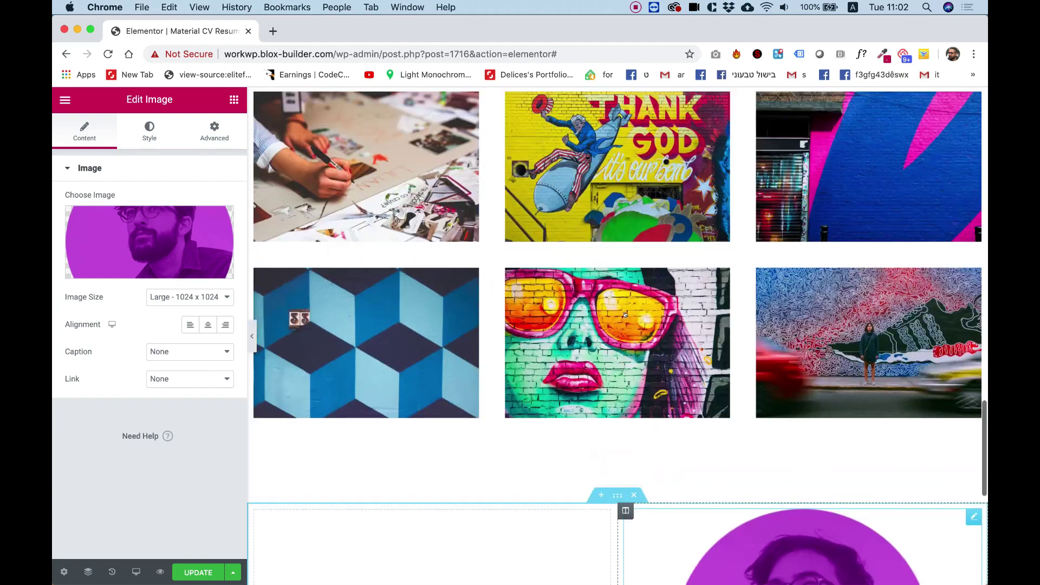
scroll(627, 315, "down", 10)
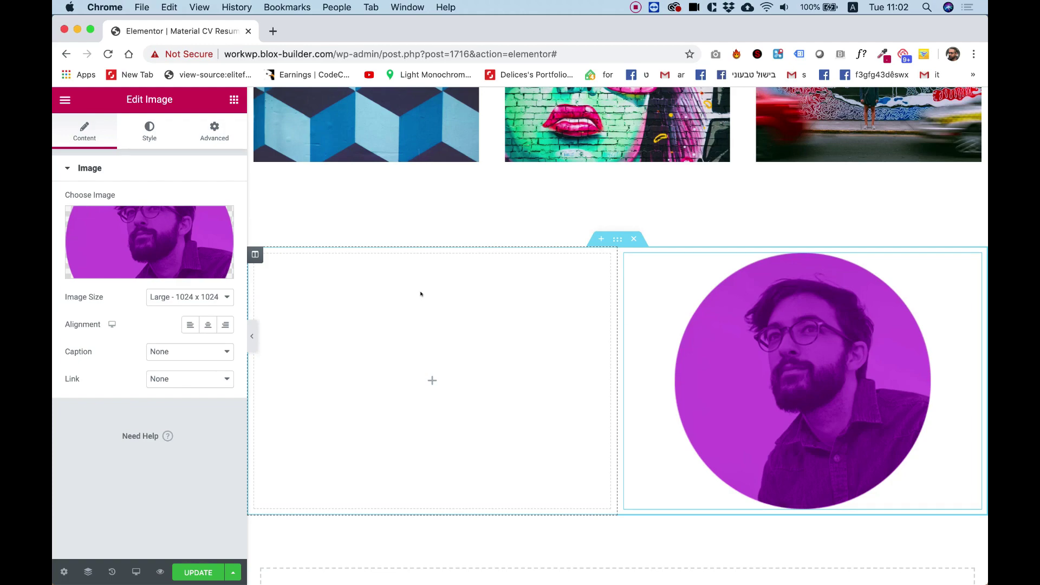
scroll(420, 294, "up", 6)
right_click(338, 230)
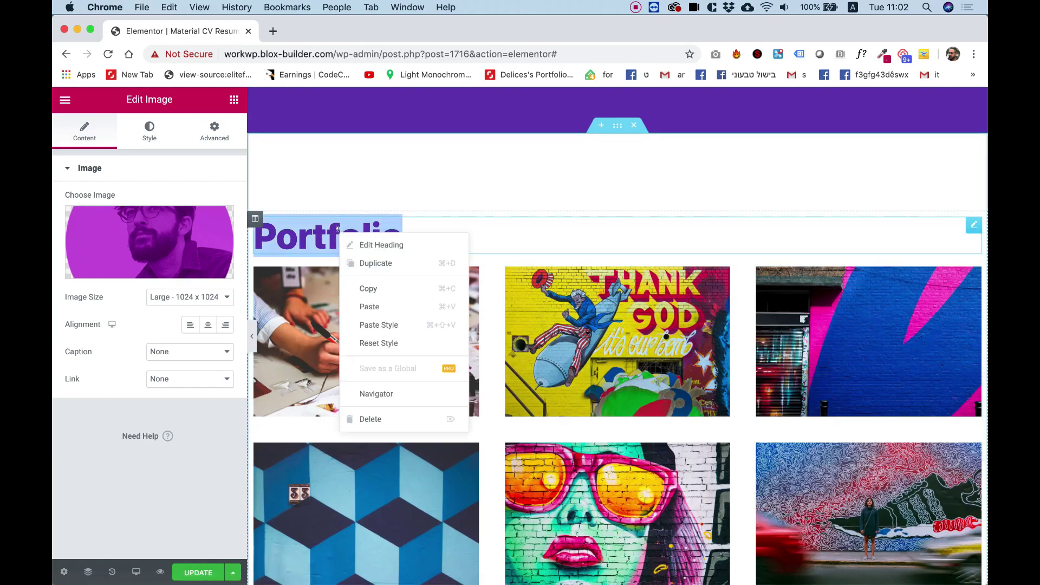
left_click(358, 288)
scroll(385, 288, "down", 8)
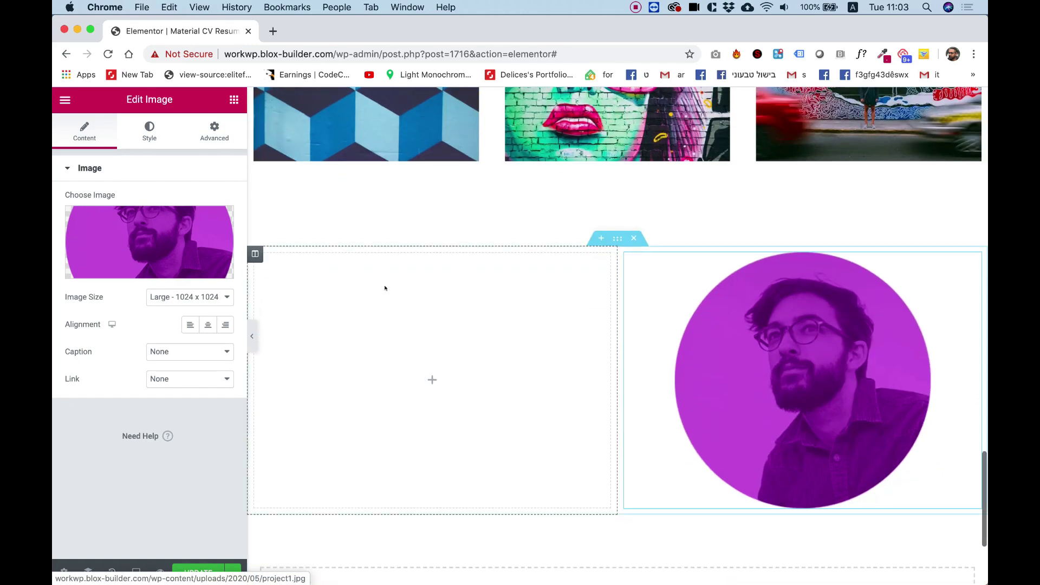
right_click(385, 287)
left_click(435, 388)
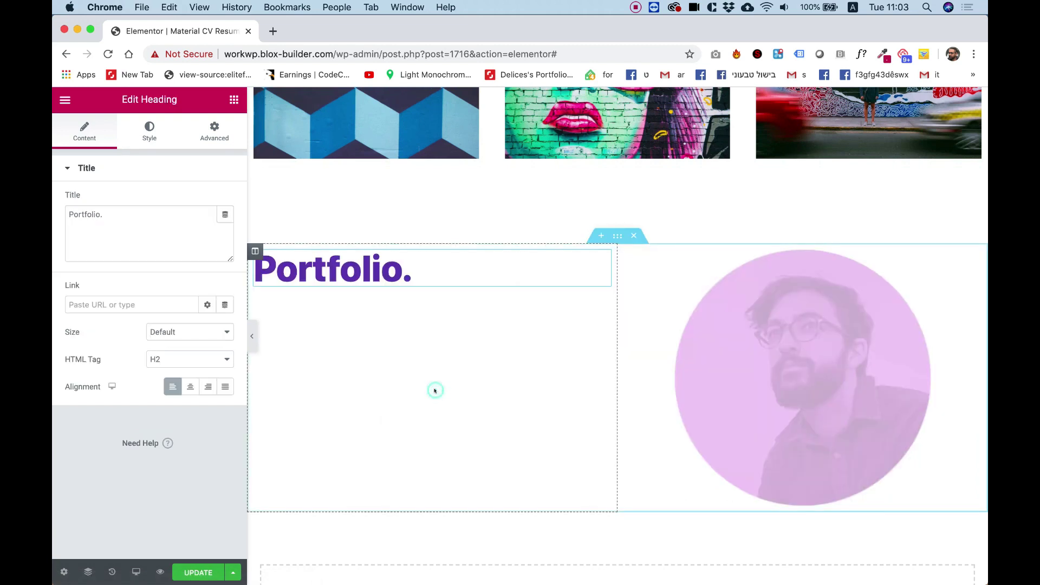
double_click(401, 270)
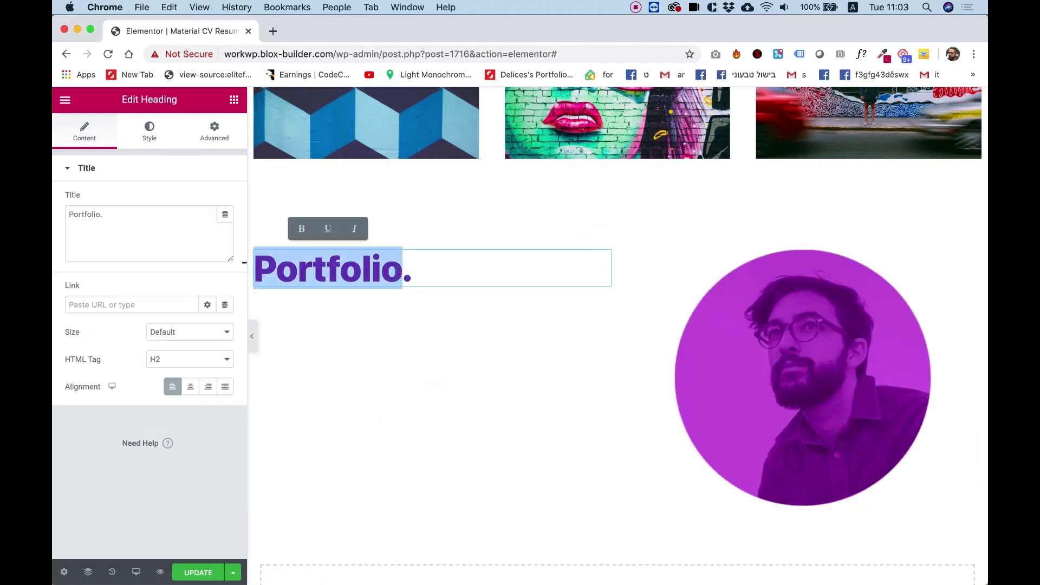
type("Skills.")
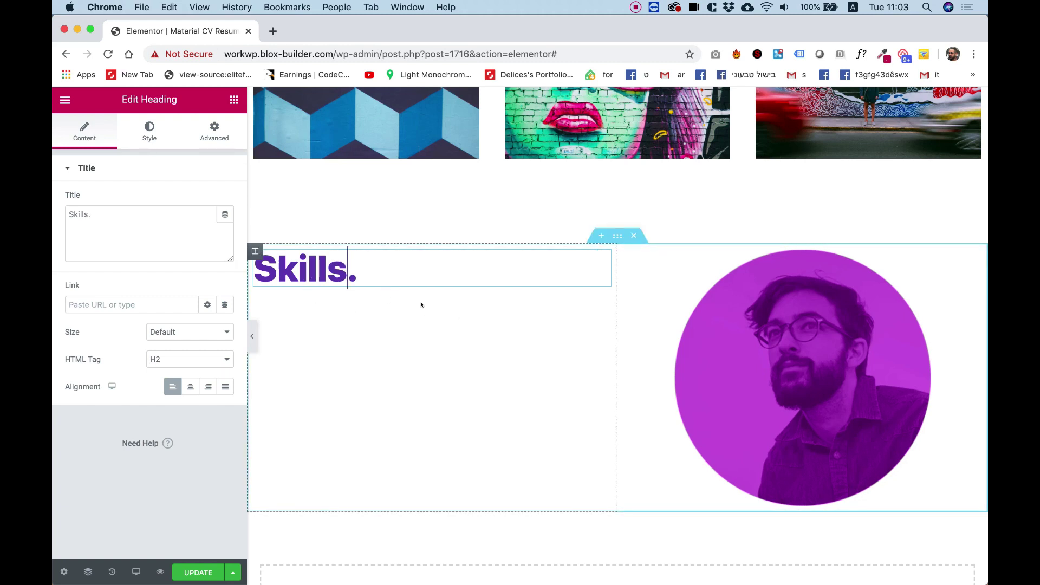
Find the Progress Bar widget and place it directly below the Skills heading.
left_click(233, 101)
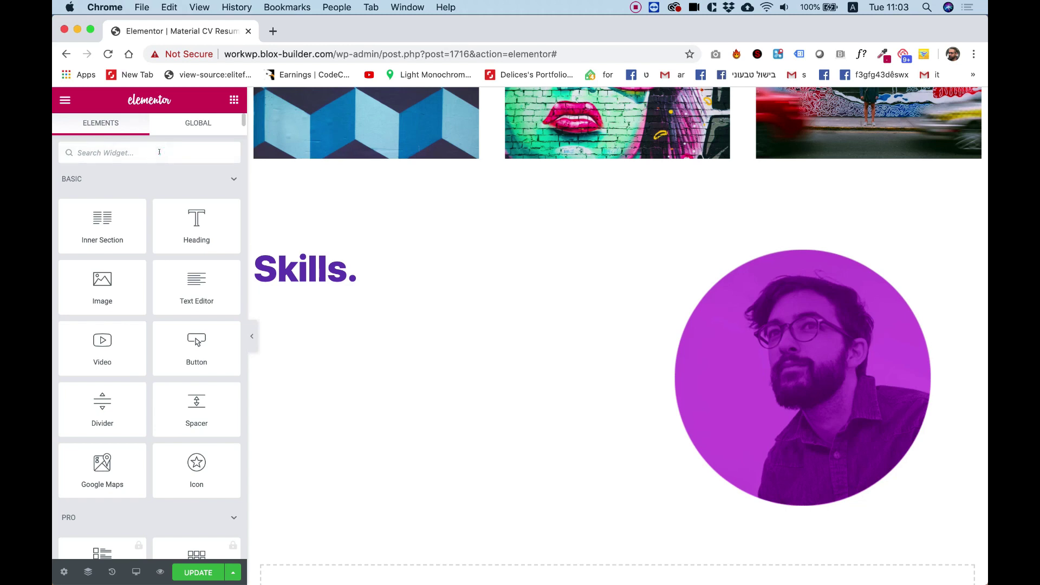
left_click(160, 152)
type("prog")
left_click_drag(98, 203, 384, 287)
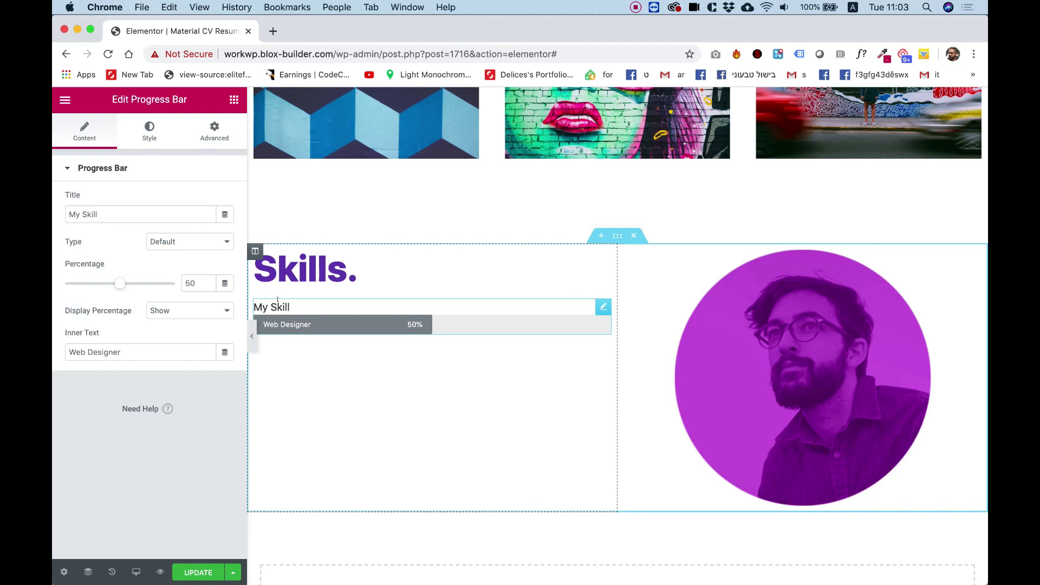
Clear the progress bar's inner text and set its percentage to 70.
left_click(94, 348)
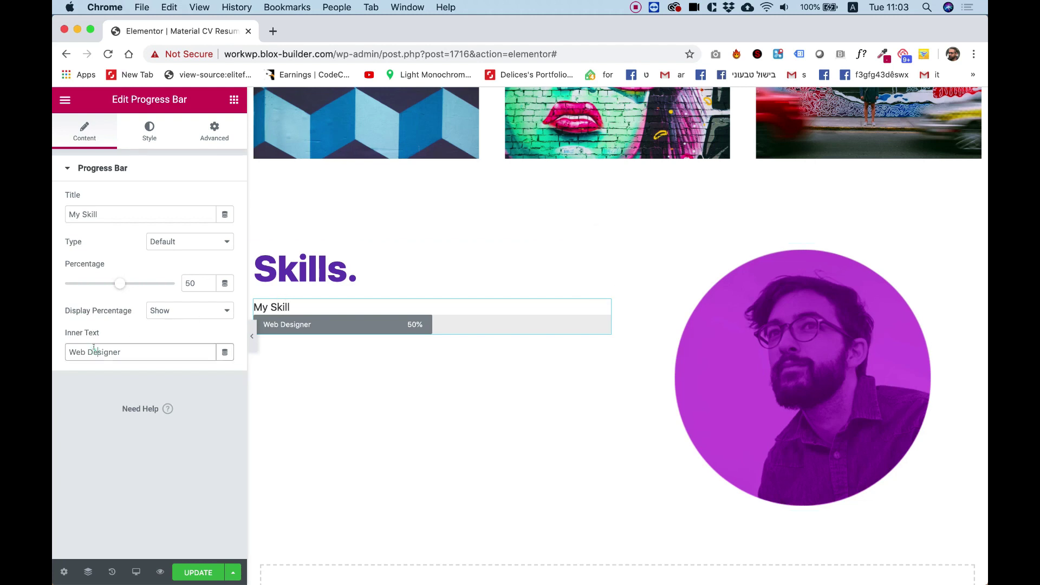
key("super+a")
key("BackSpace")
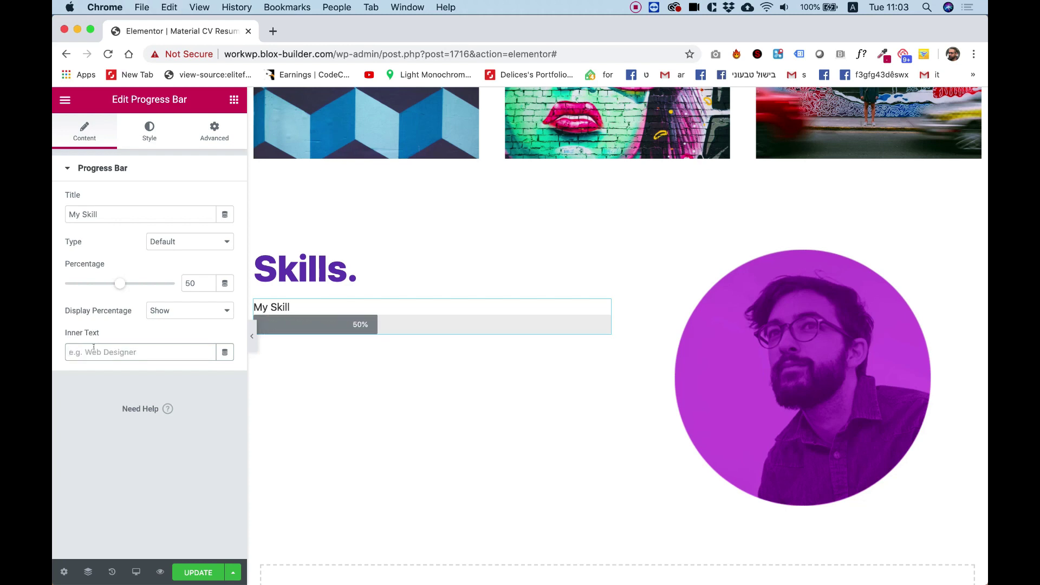
double_click(195, 279)
type("70")
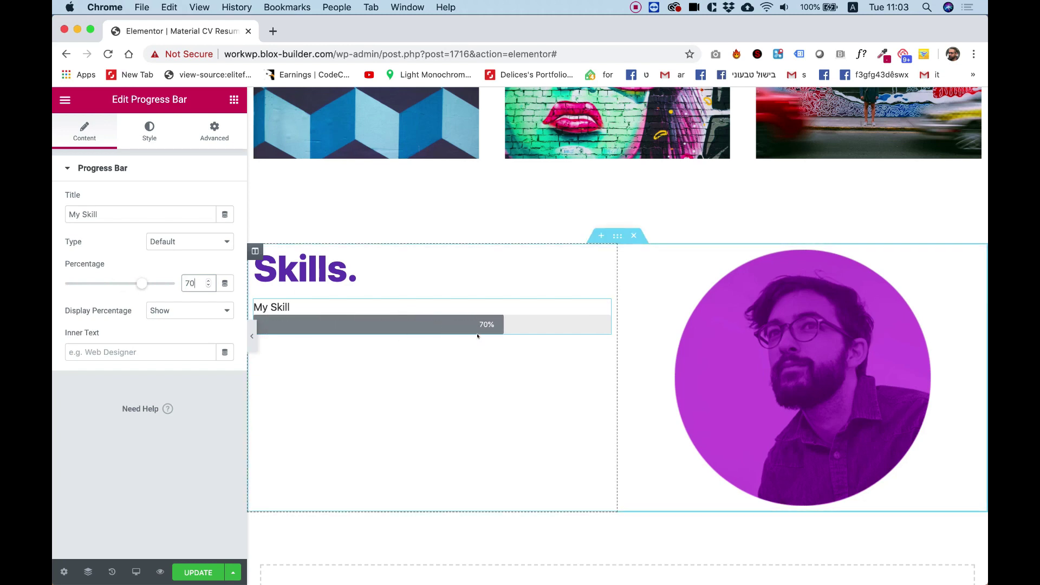
Give the Skills section a Classic background in yellow #FDC006 and compare it with the hero section.
left_click(616, 237)
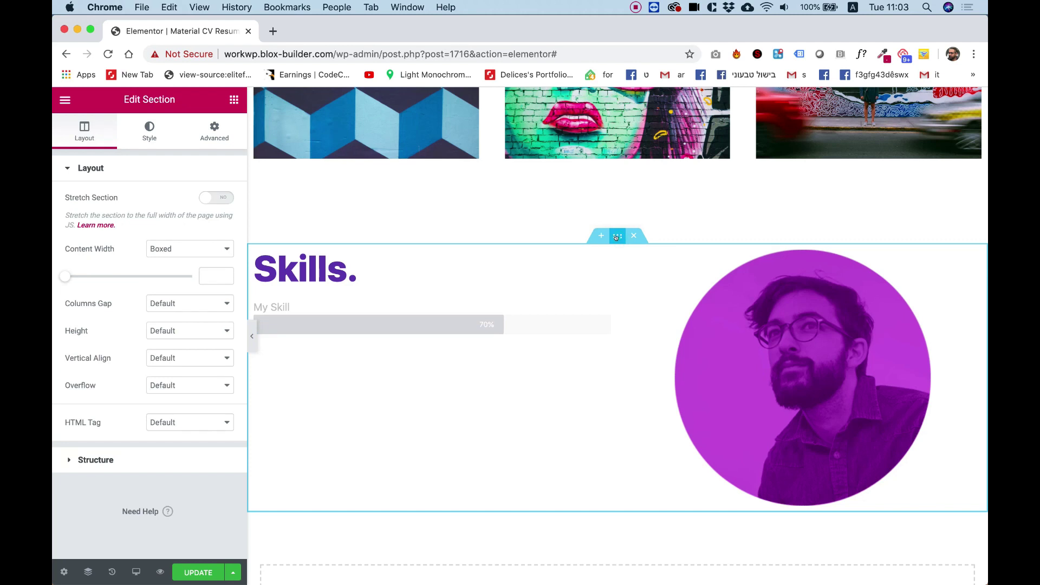
left_click(149, 131)
left_click(171, 228)
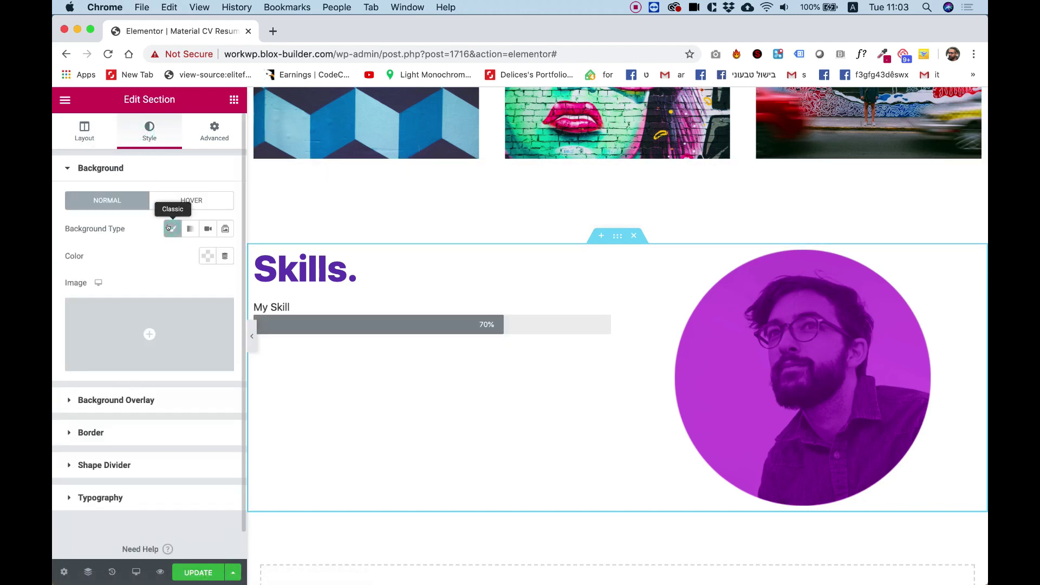
left_click(204, 256)
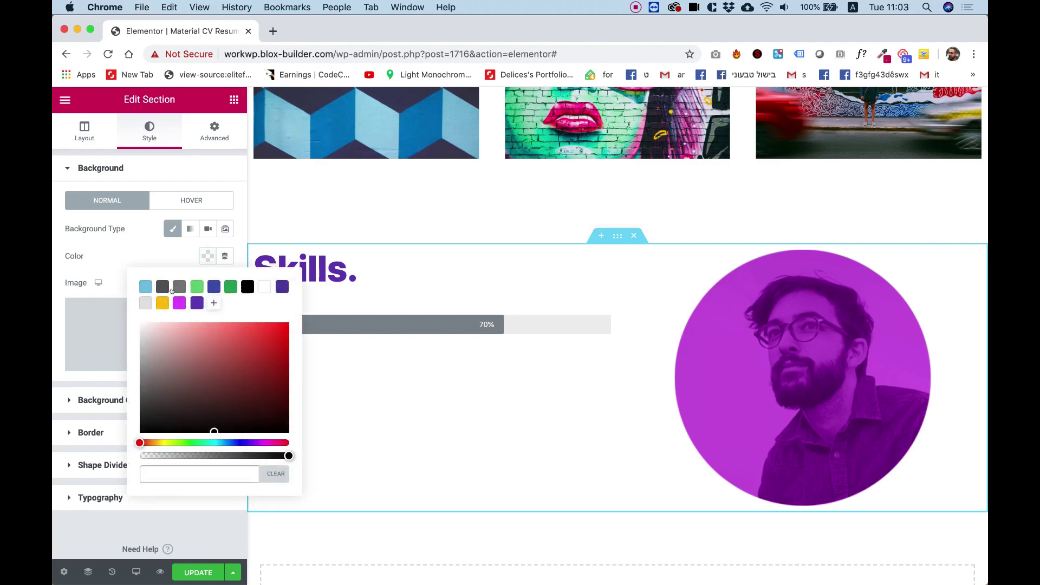
left_click(161, 301)
scroll(486, 232, "up", 15)
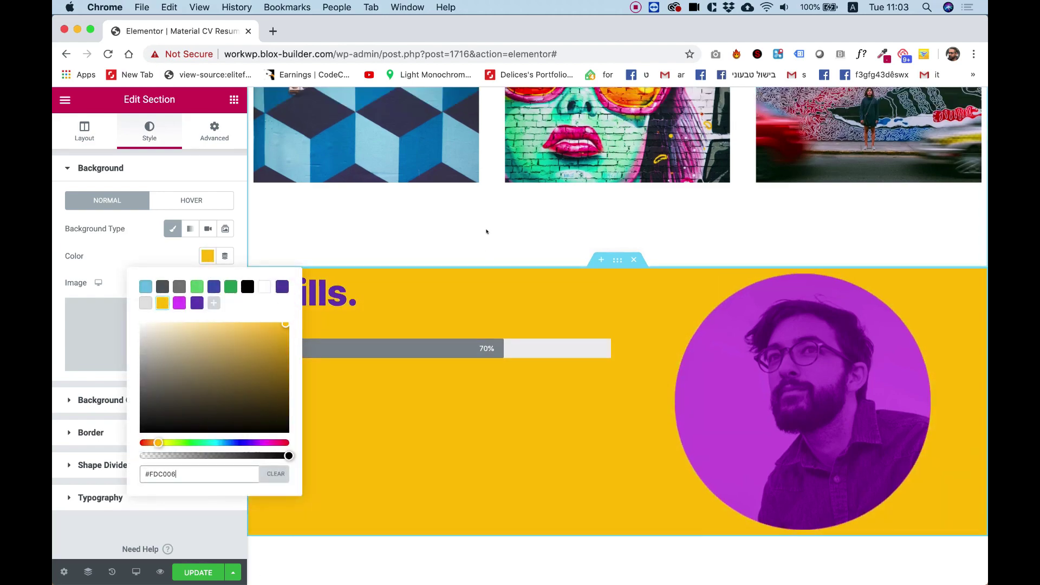
scroll(487, 231, "up", 5)
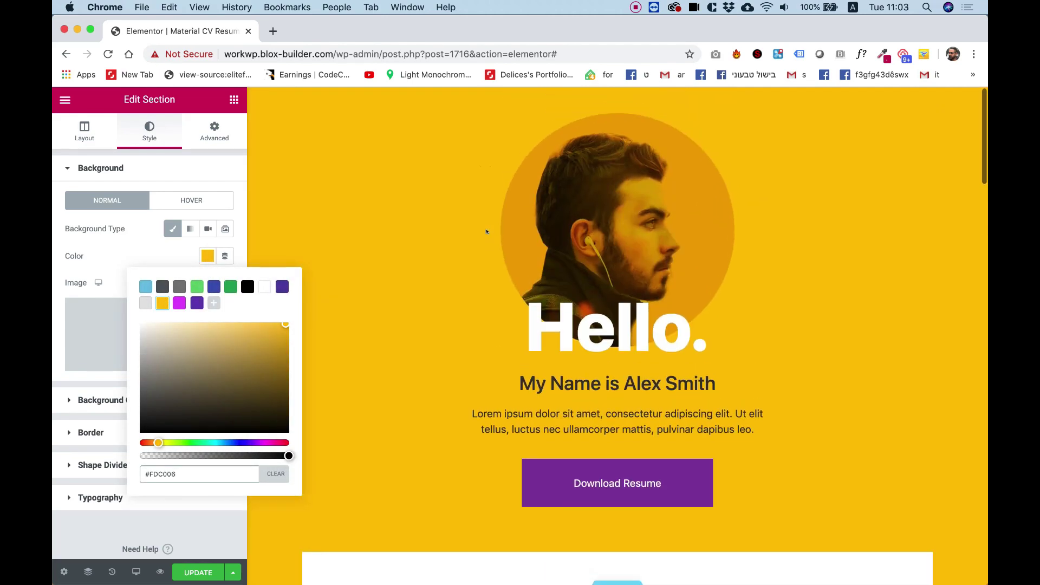
scroll(487, 231, "down", 15)
scroll(487, 231, "down", 10)
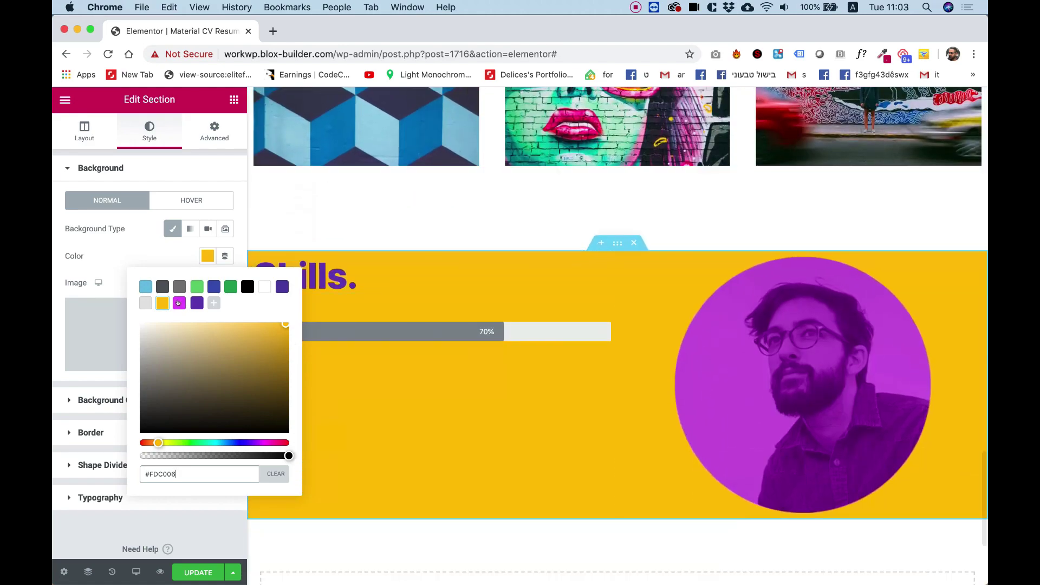
Change the Skills section's background color to the saved magenta #E347FF and check it against the gallery above.
left_click(178, 303)
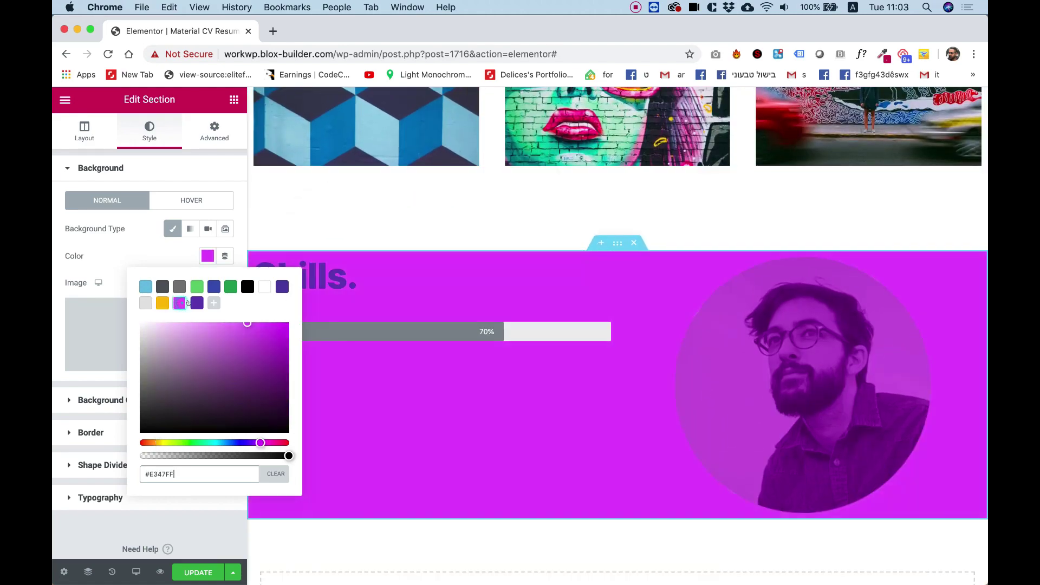
scroll(509, 293, "up", 3)
scroll(509, 290, "down", 3)
scroll(508, 290, "down", 1)
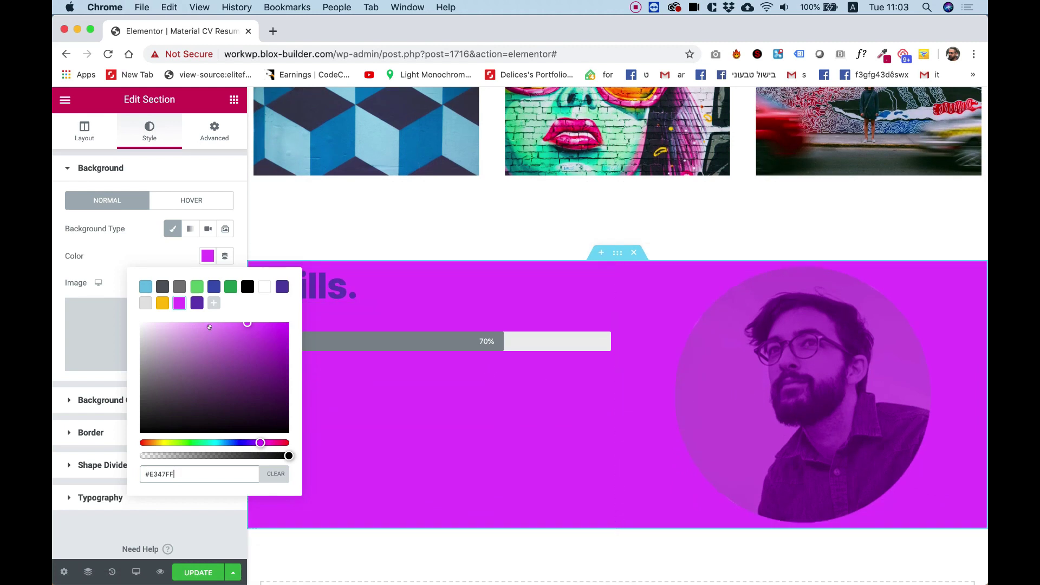
left_click(389, 306)
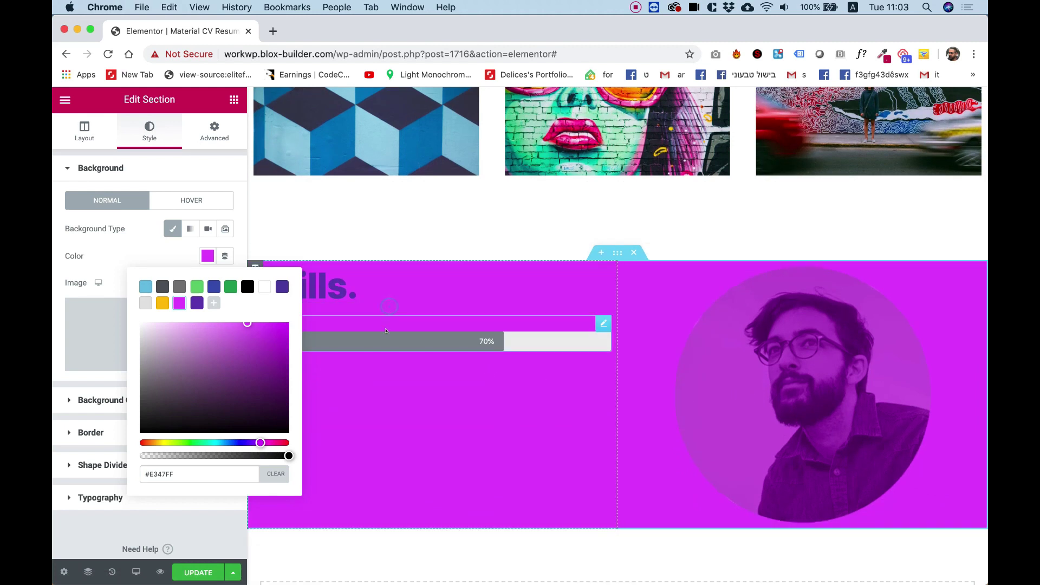
Set the Skills heading's text color to the saved yellow #FDC006.
left_click(352, 291)
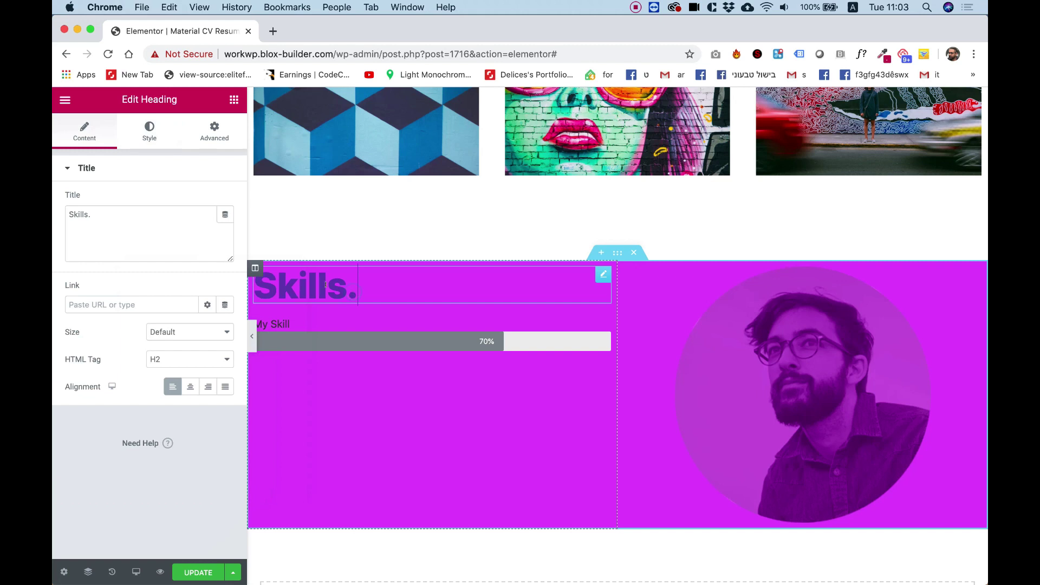
left_click(149, 132)
left_click(207, 200)
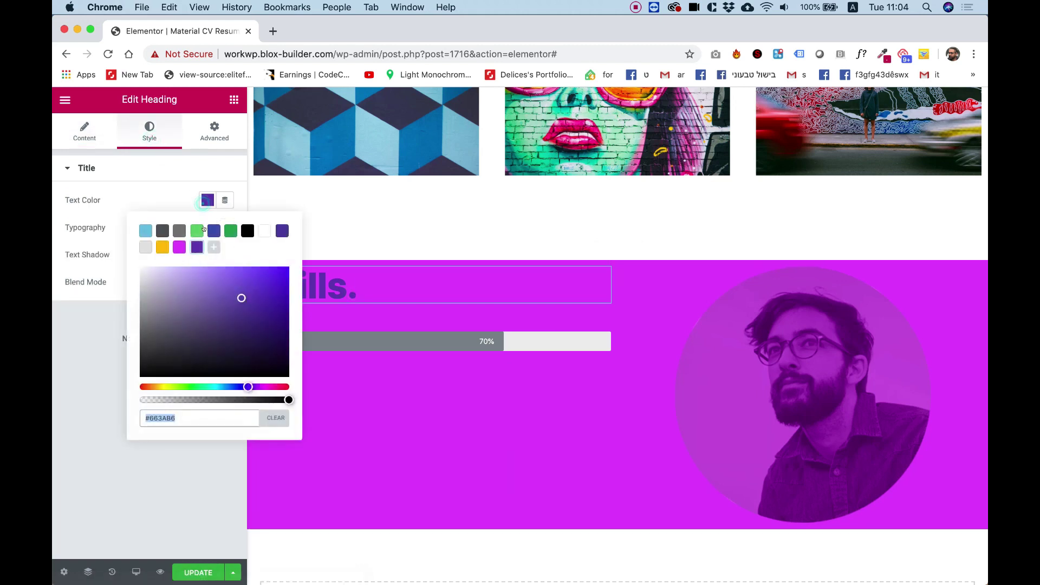
left_click(157, 247)
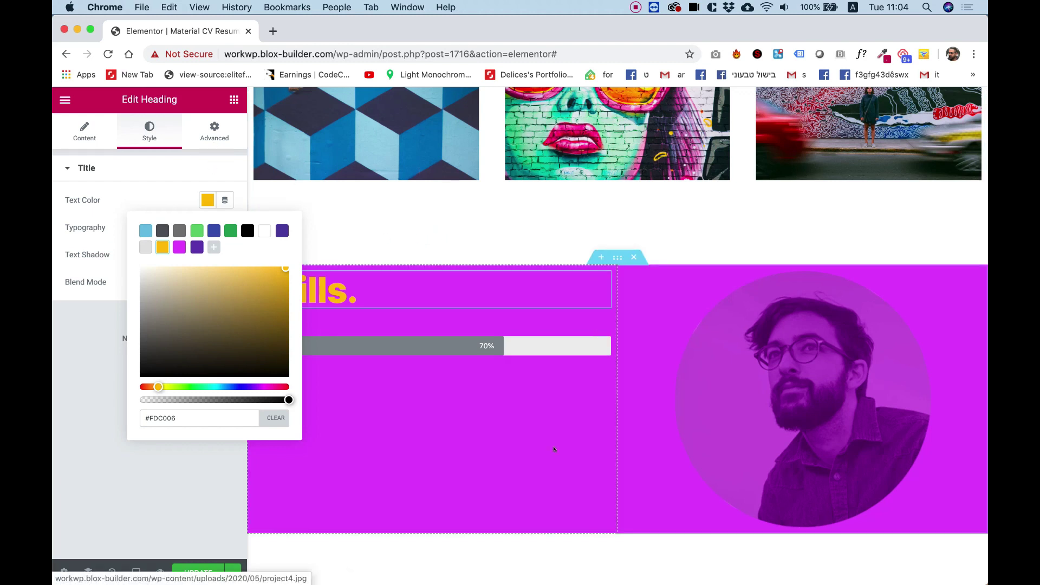
Unlink the Skills section's padding values and set the top and bottom padding to 120 px, leaving the sides at 0.
left_click(618, 261)
left_click(215, 119)
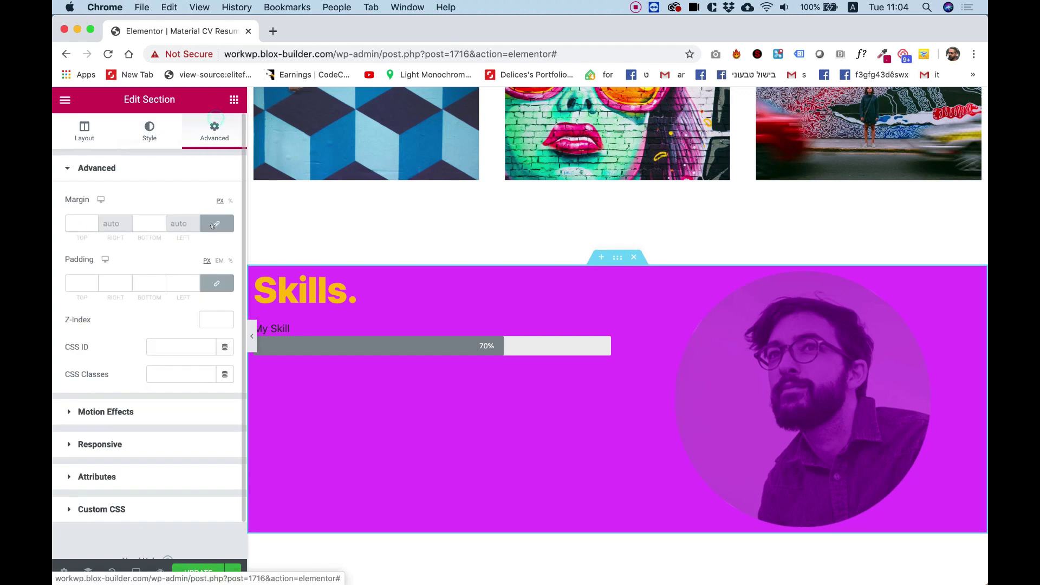
left_click(217, 283)
left_click(82, 283)
type("1")
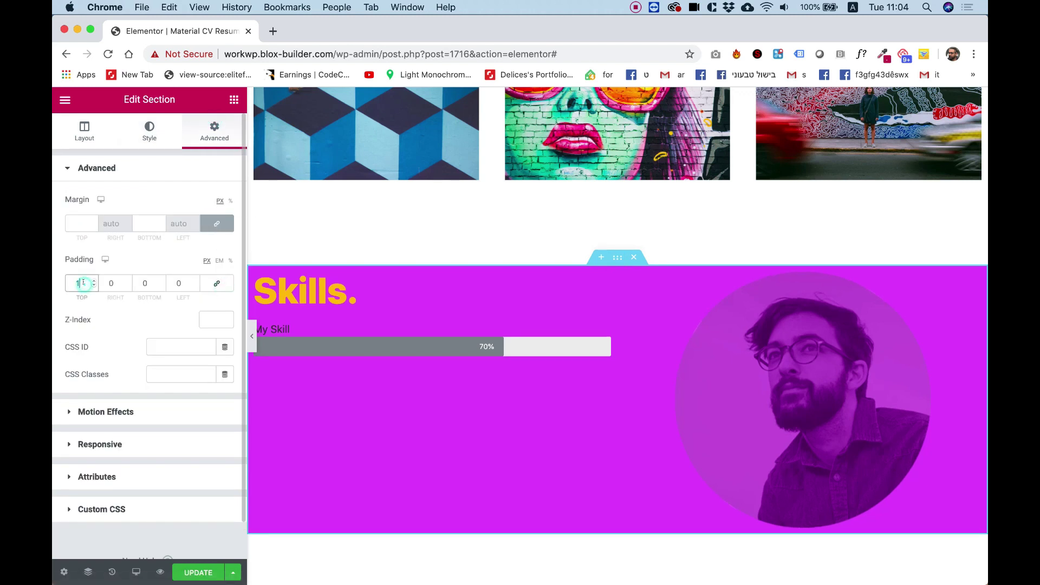
type("20")
key("Tab")
key("Tab")
type("120")
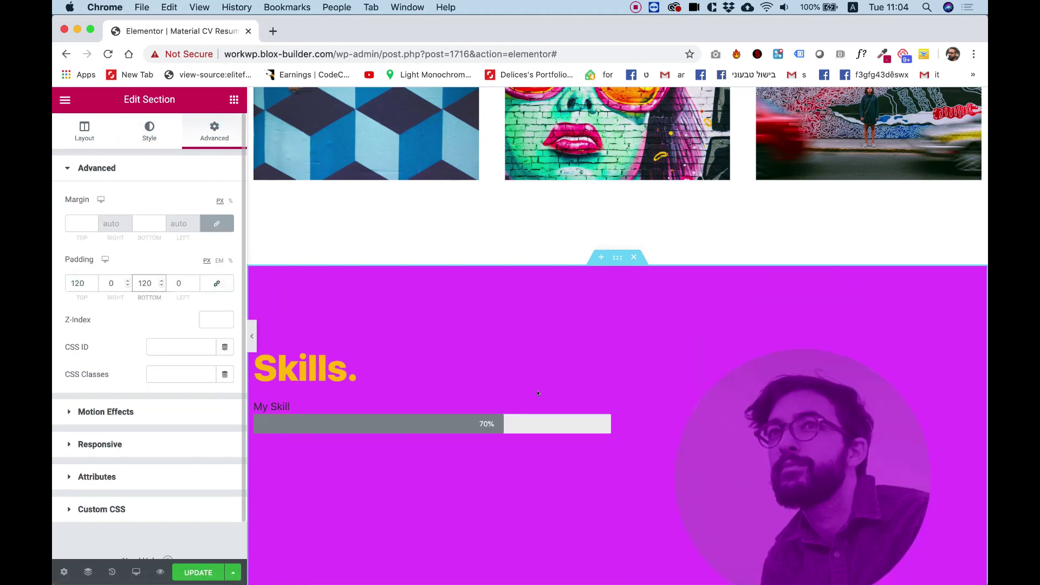
scroll(538, 393, "down", 4)
scroll(333, 310, "up", 1)
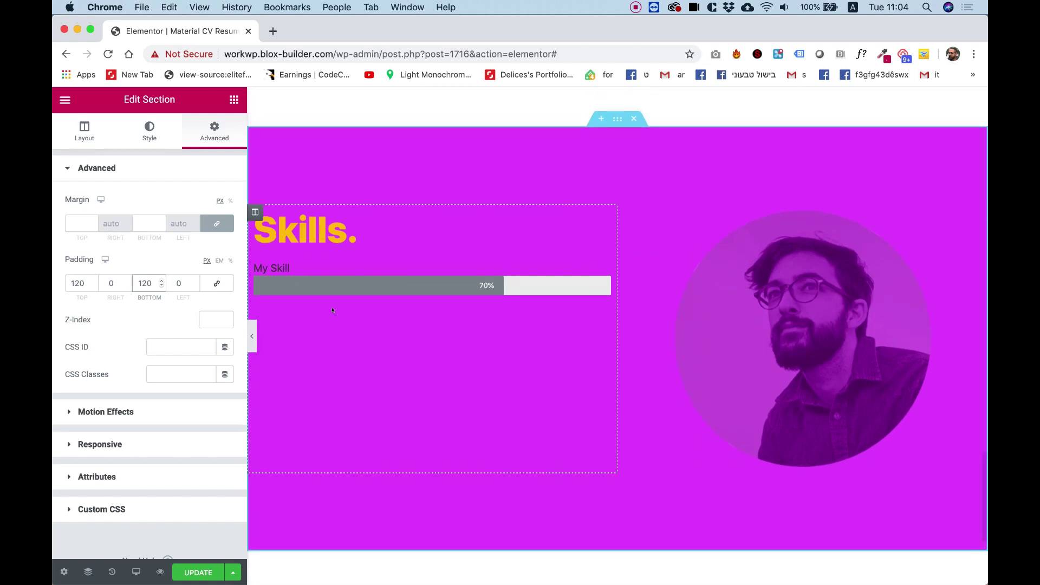
Set the height of the My Skill progress bar to 50.
left_click(306, 269)
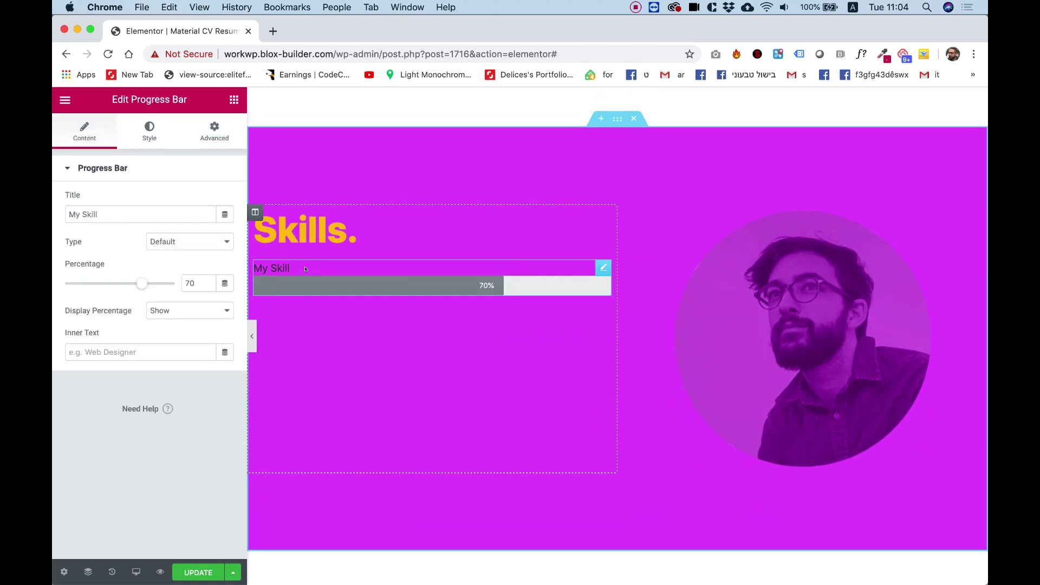
left_click(147, 136)
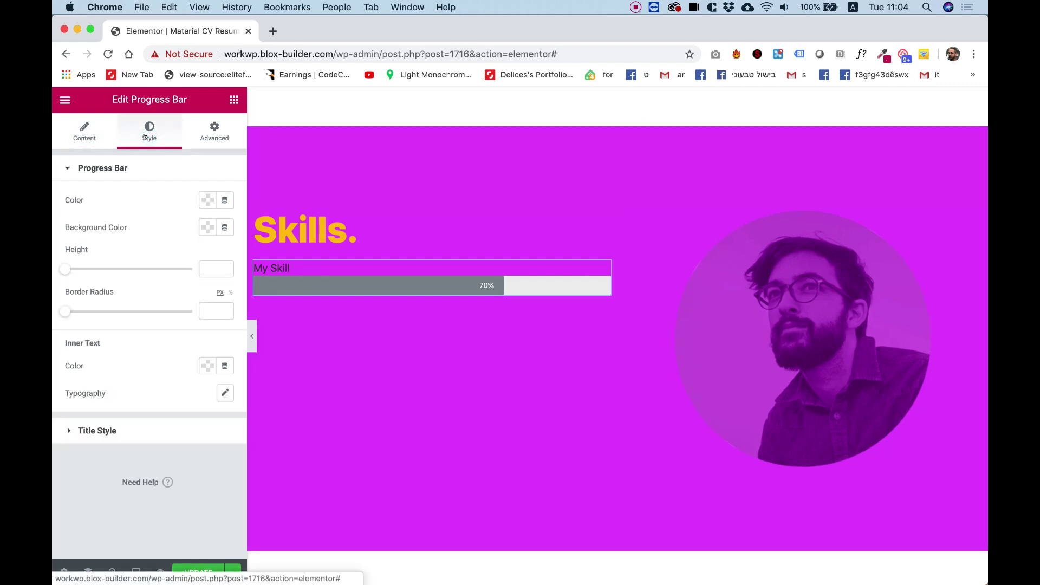
left_click(209, 267)
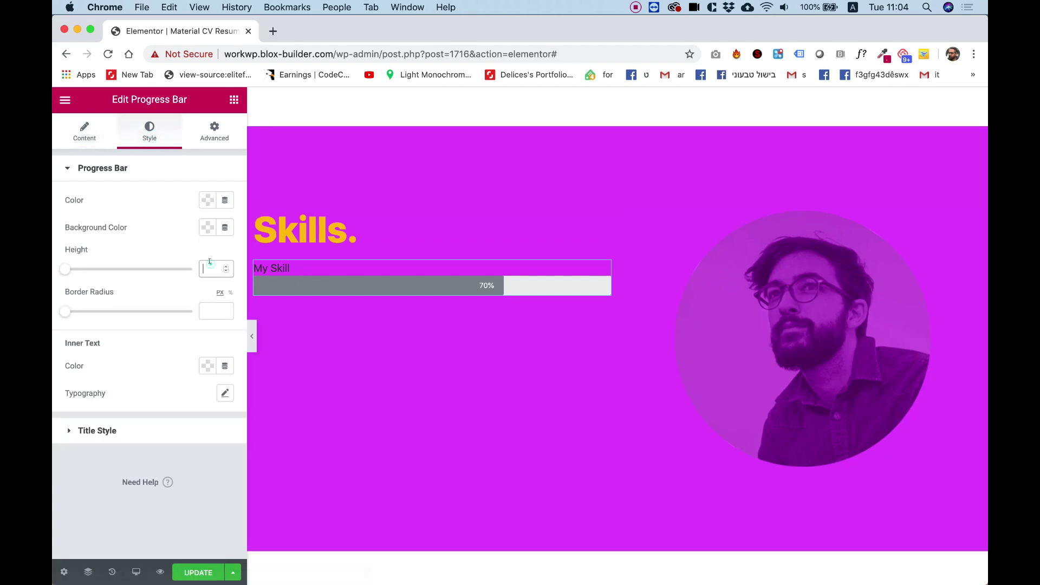
type("40")
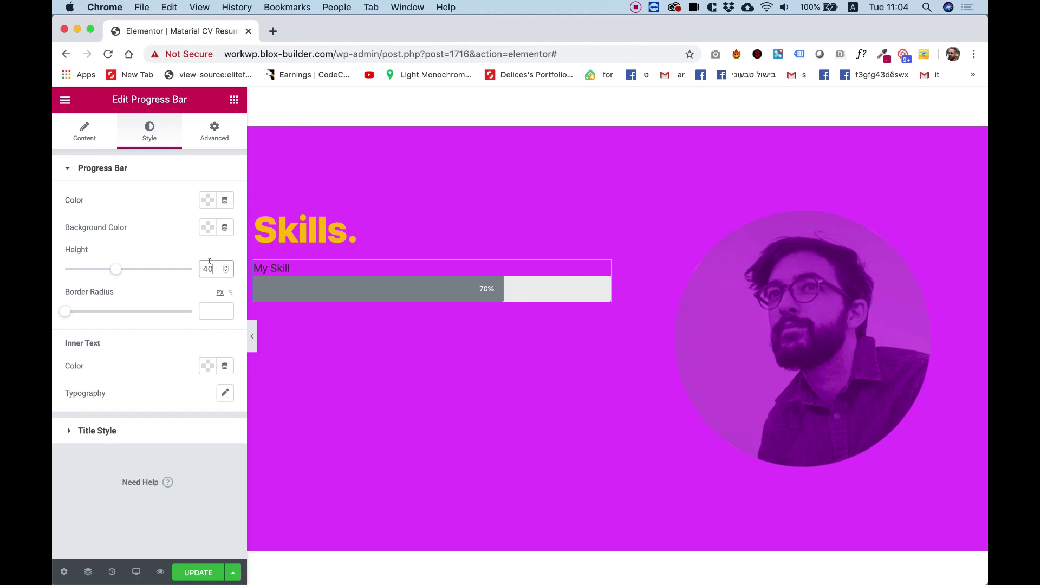
key("BackSpace")
type("5")
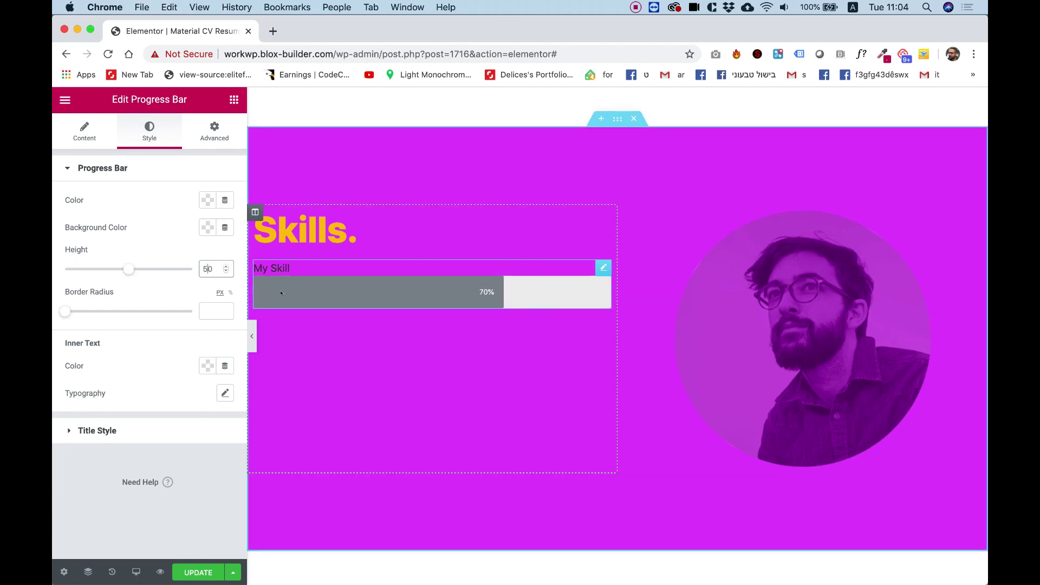
Set the progress bar's fill color to the saved yellow #FDC006.
left_click(207, 200)
left_click(161, 247)
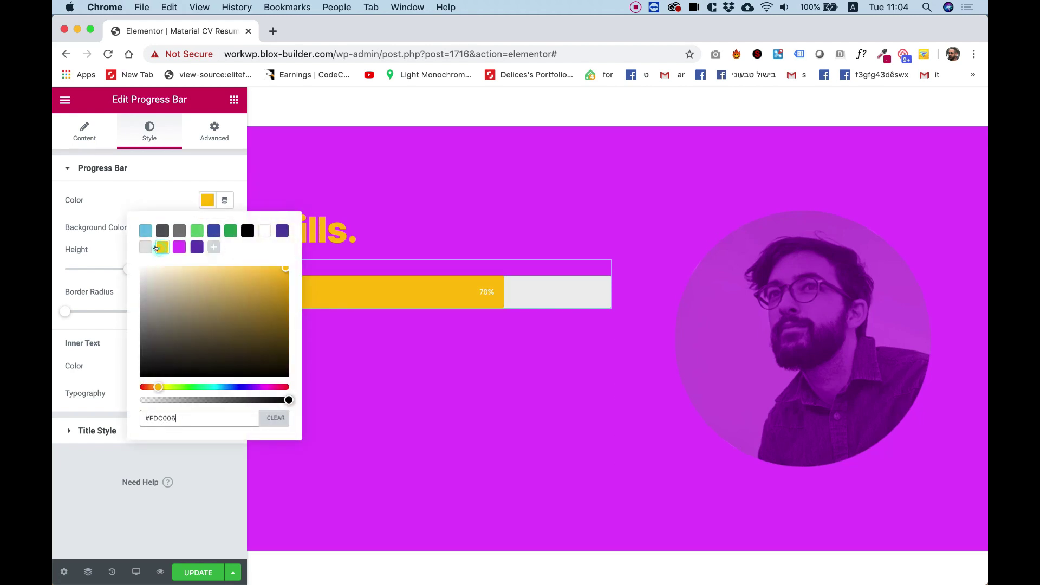
left_click(121, 501)
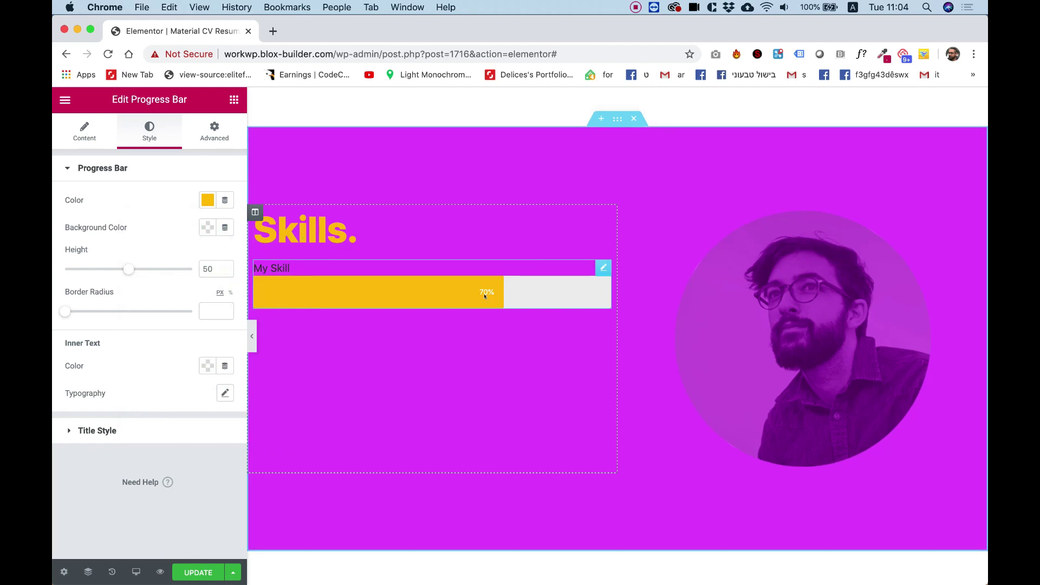
Duplicate the yellow My Skill progress bar three times so four bars are stacked under the Skills heading.
right_click(485, 295)
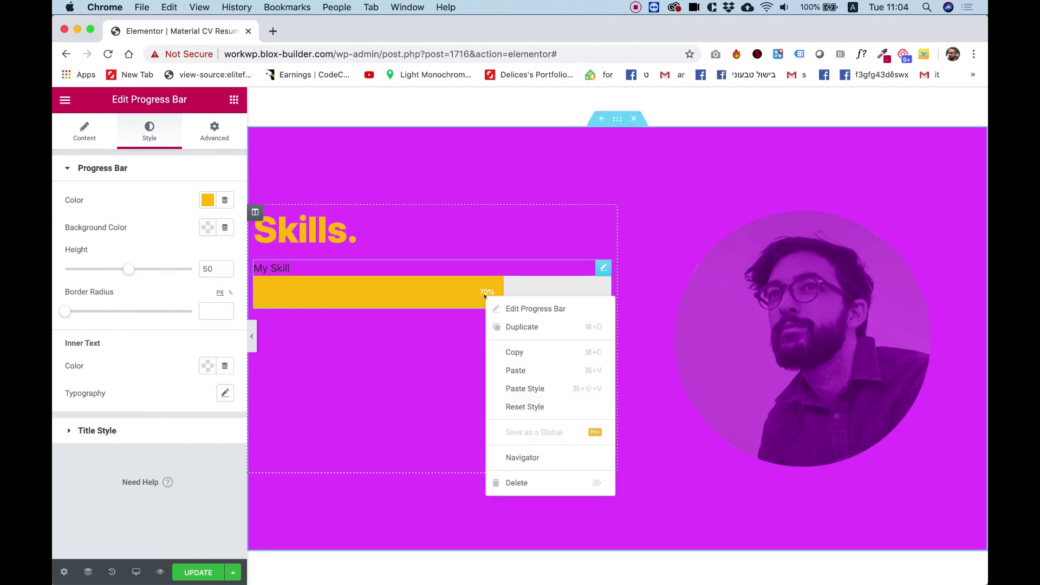
left_click(527, 332)
right_click(507, 343)
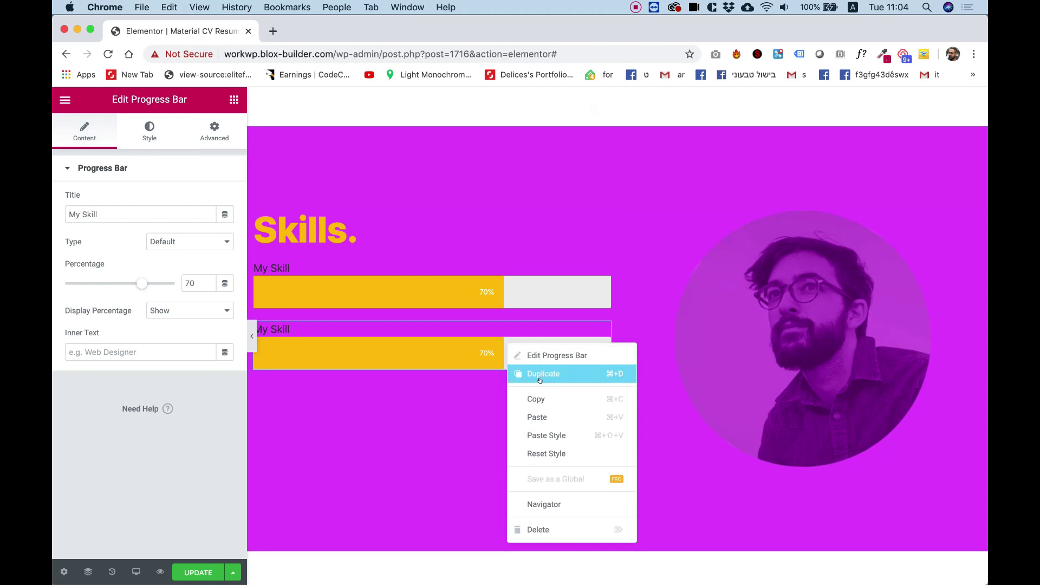
left_click(539, 379)
right_click(515, 413)
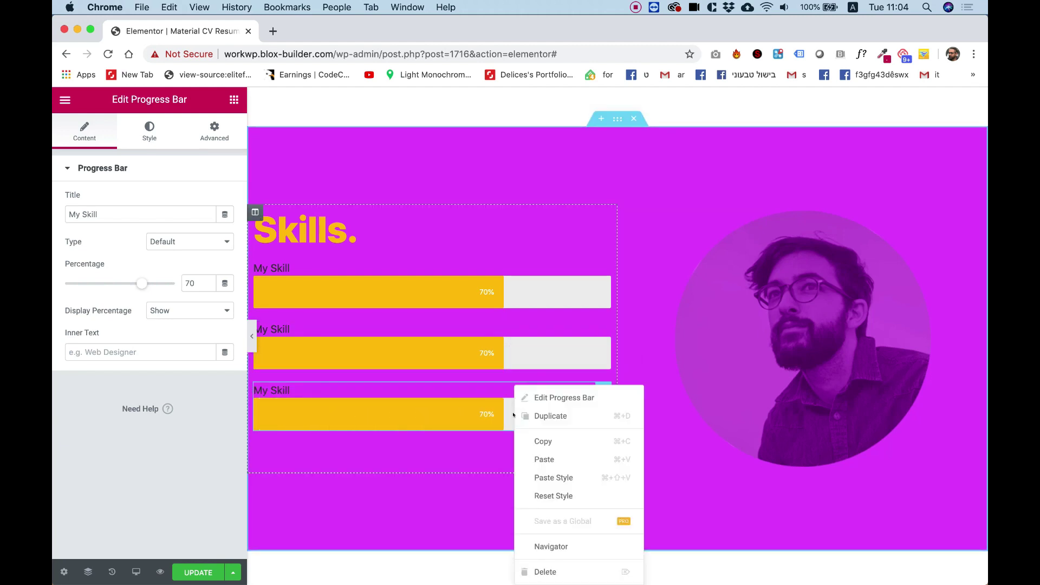
left_click(558, 417)
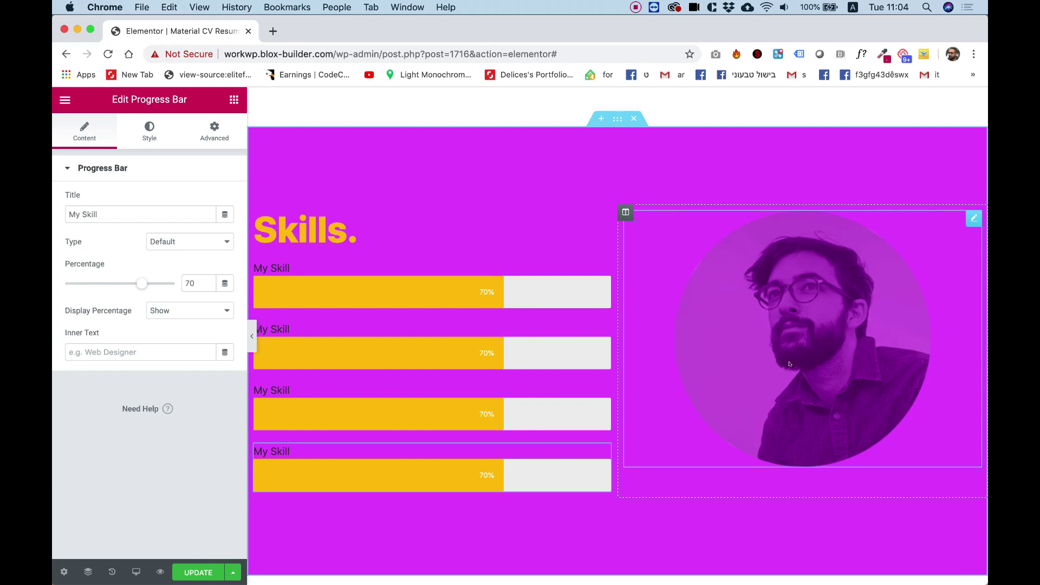
Title the first progress bar "Photoshop" and set its percentage to 98.
left_click(324, 347)
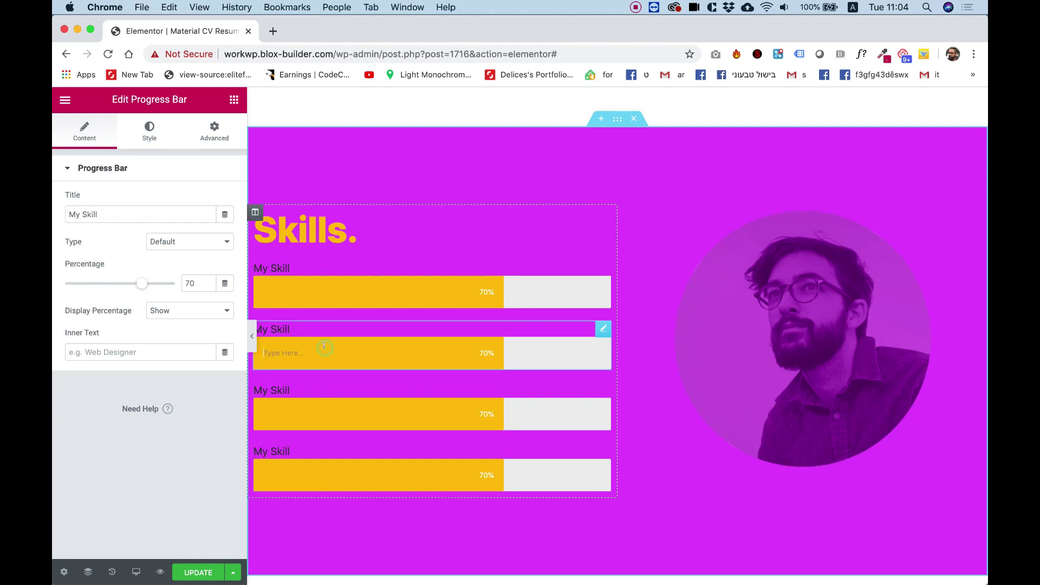
left_click(283, 328)
left_click(272, 267)
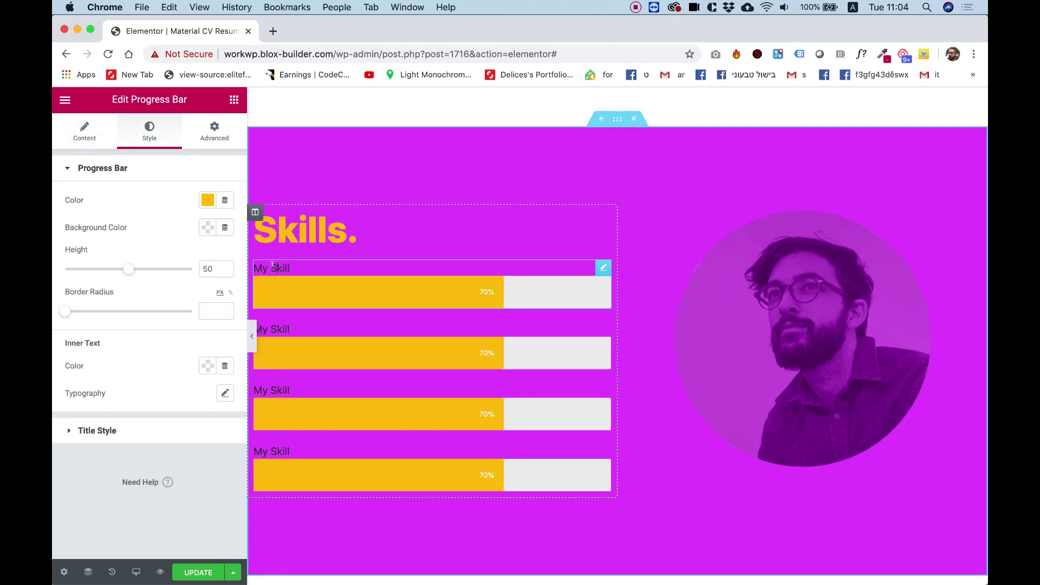
triple_click(273, 267)
type("Photoshop")
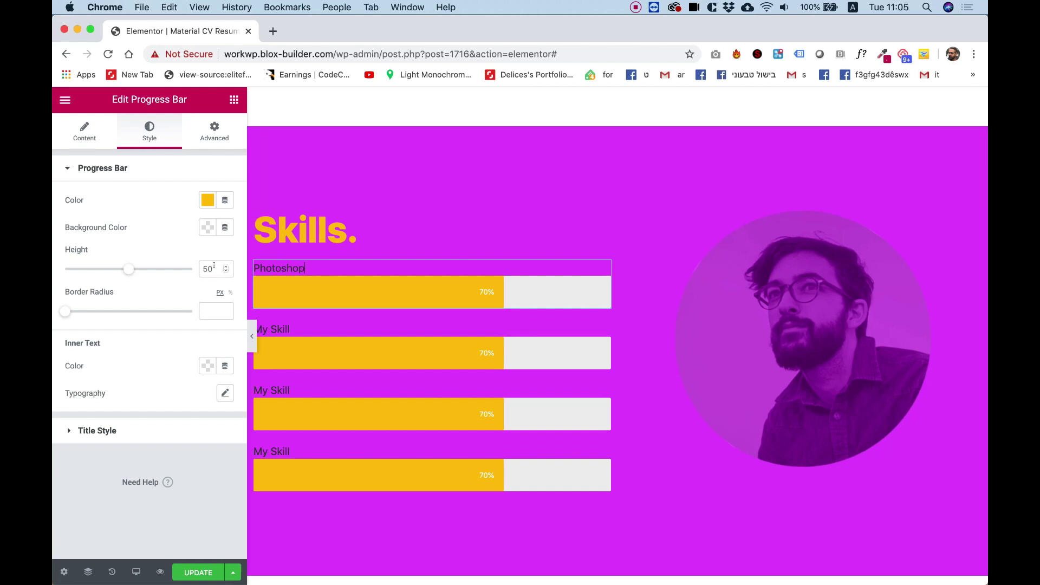
left_click(85, 132)
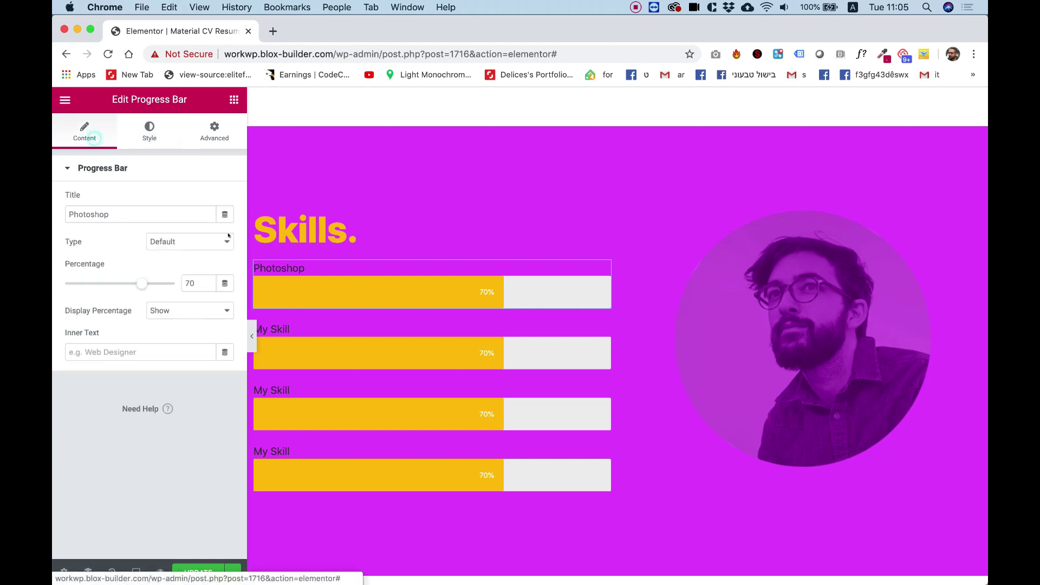
double_click(200, 283)
type("988")
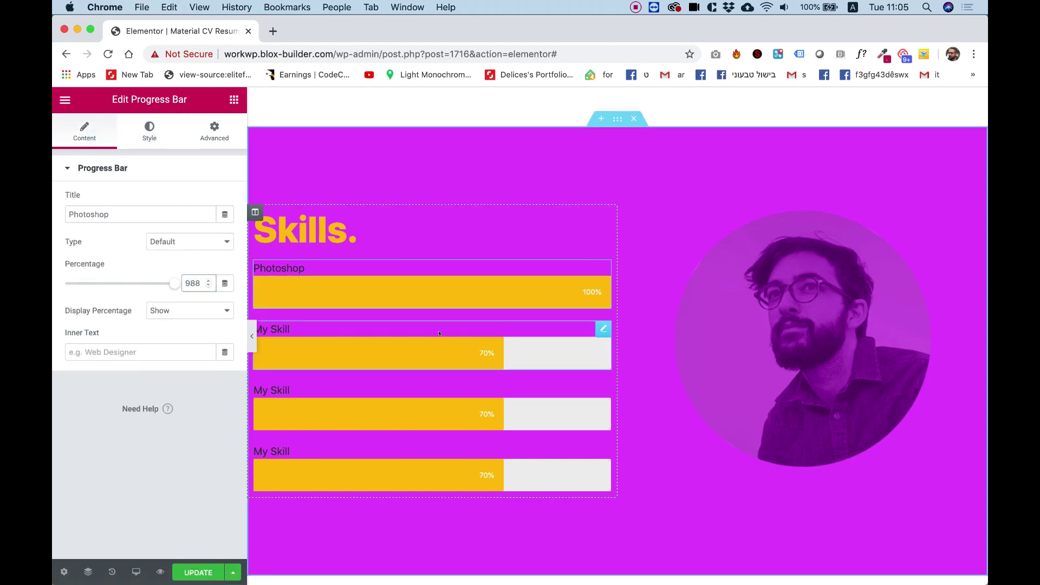
key("Delete")
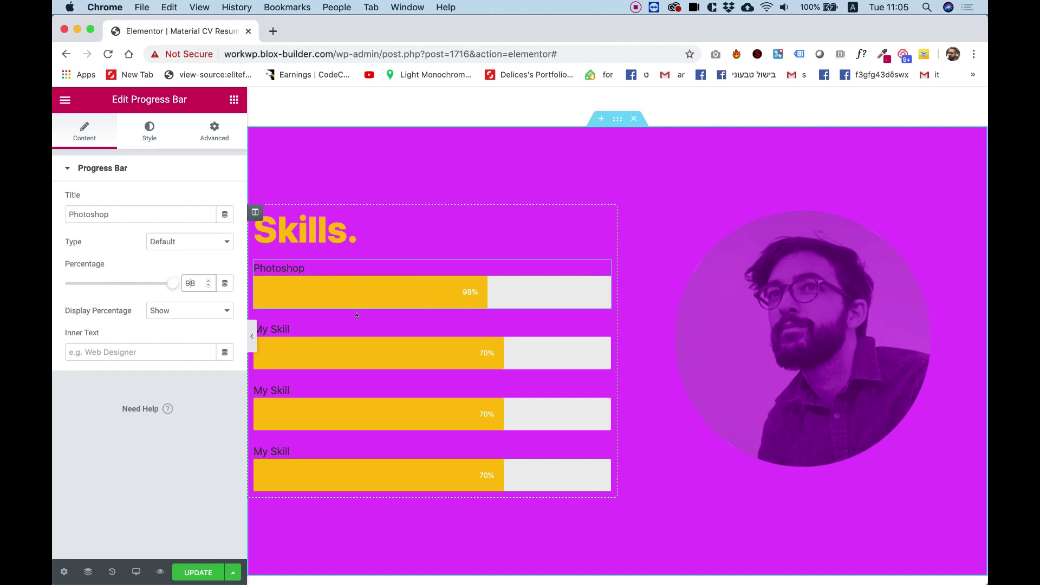
Title the second progress bar "After Effects" and set its percentage to 87.
triple_click(283, 329)
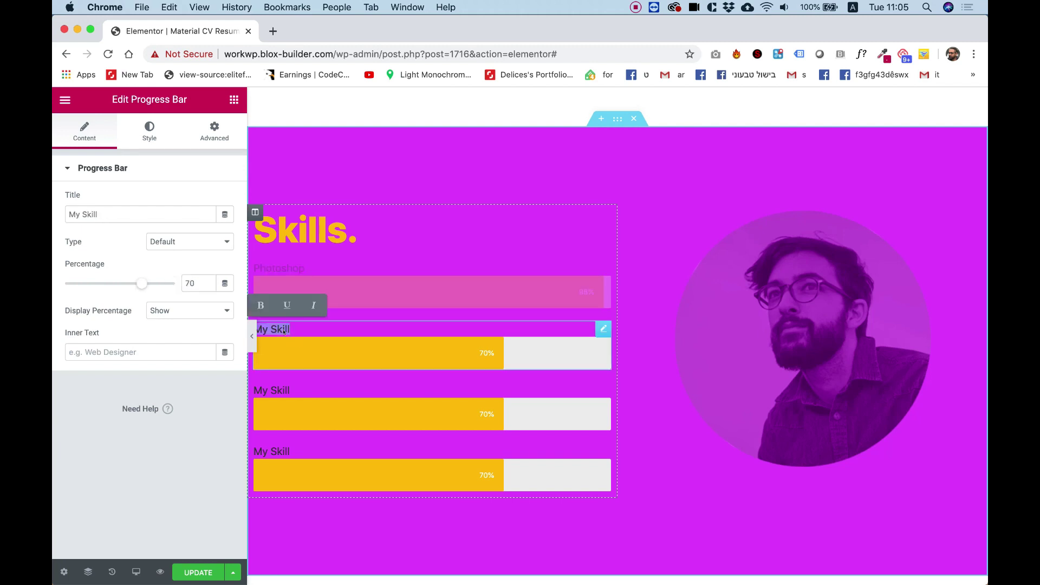
type("After Ef")
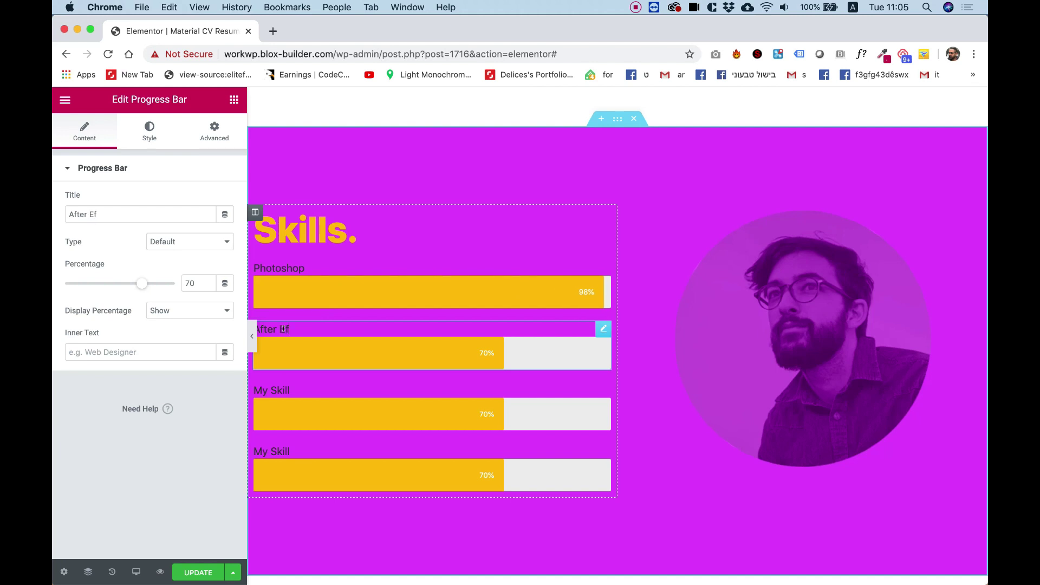
type("fects")
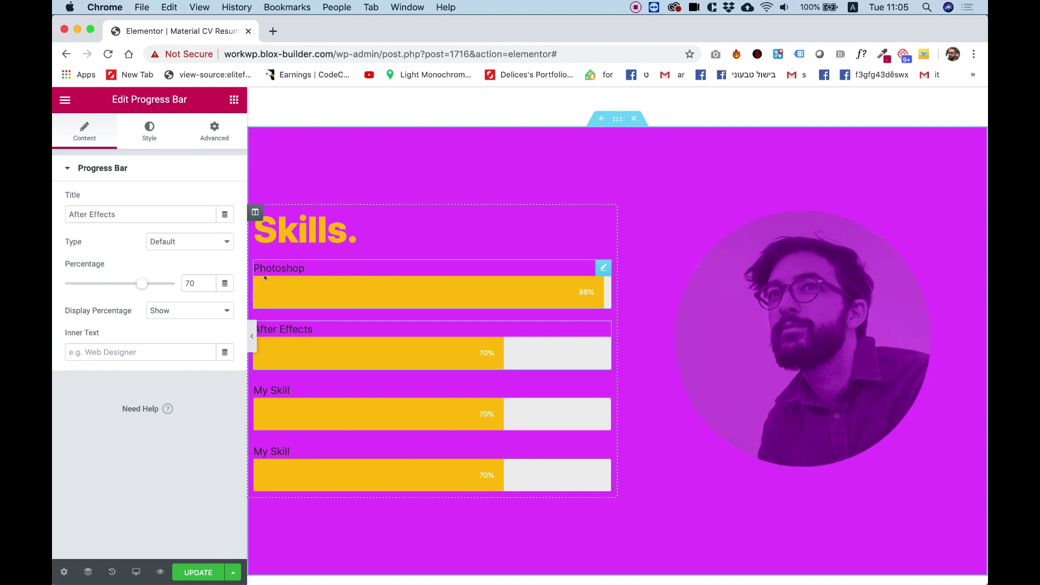
double_click(186, 276)
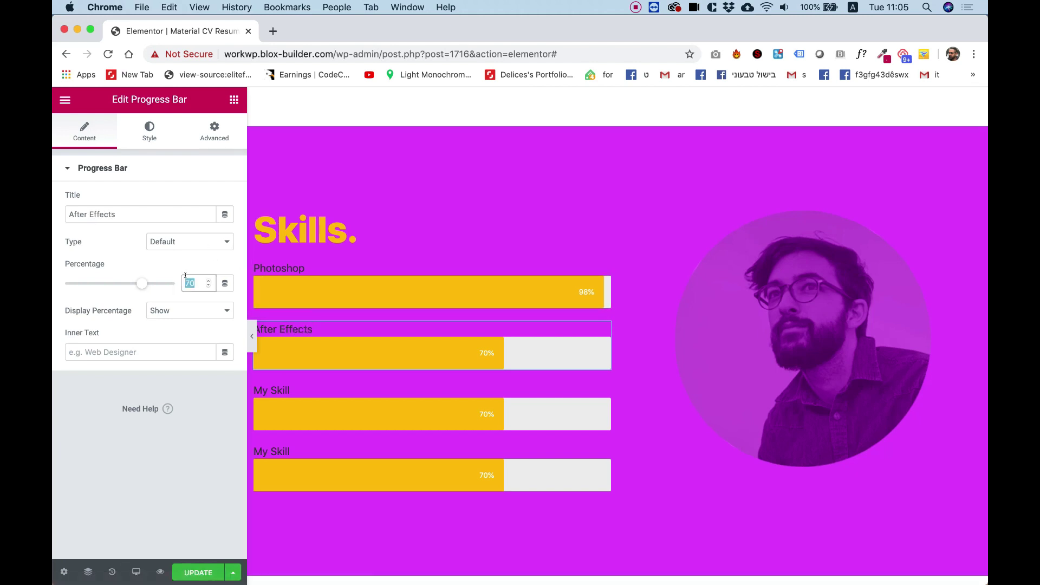
type("887")
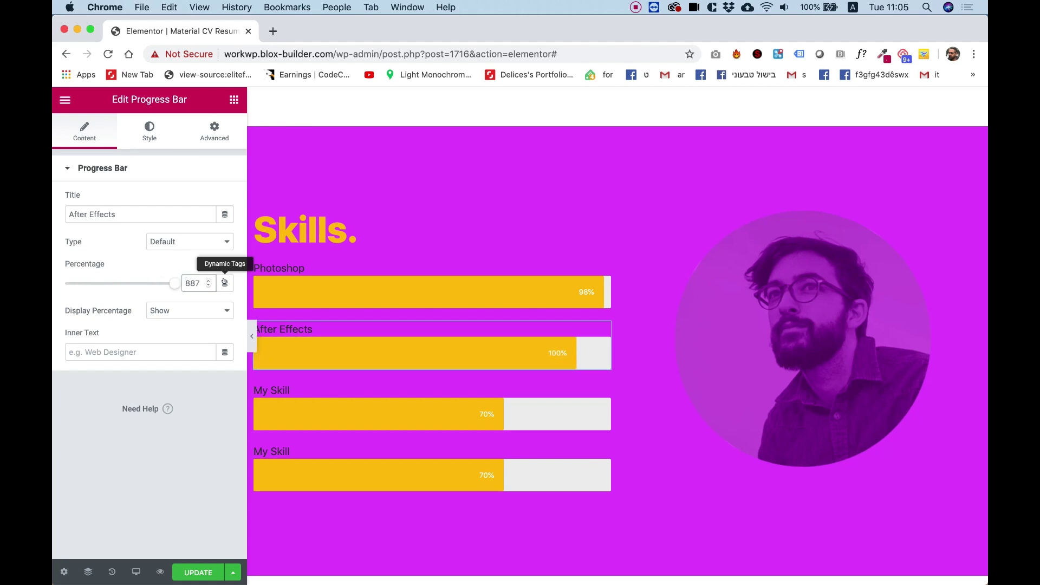
key("BackSpace")
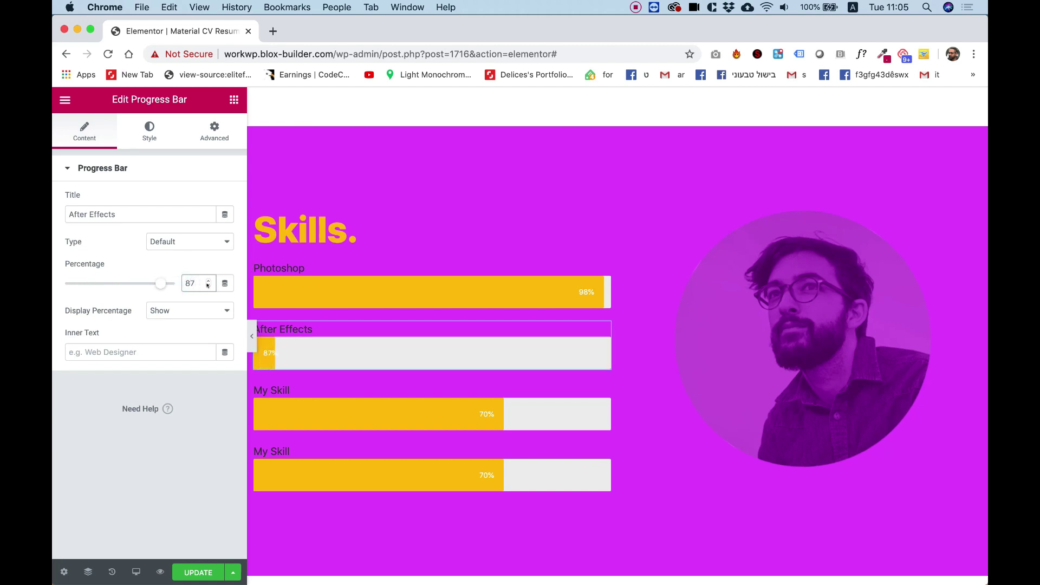
Title the third progress bar "Illustrator" and set its percentage to 89.
left_click(320, 390)
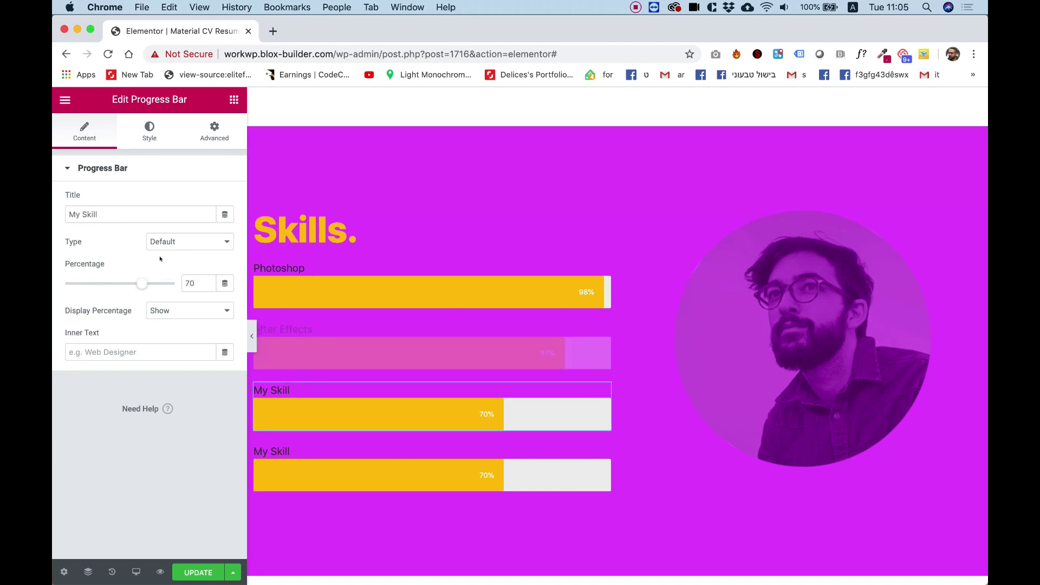
triple_click(130, 214)
type("lll")
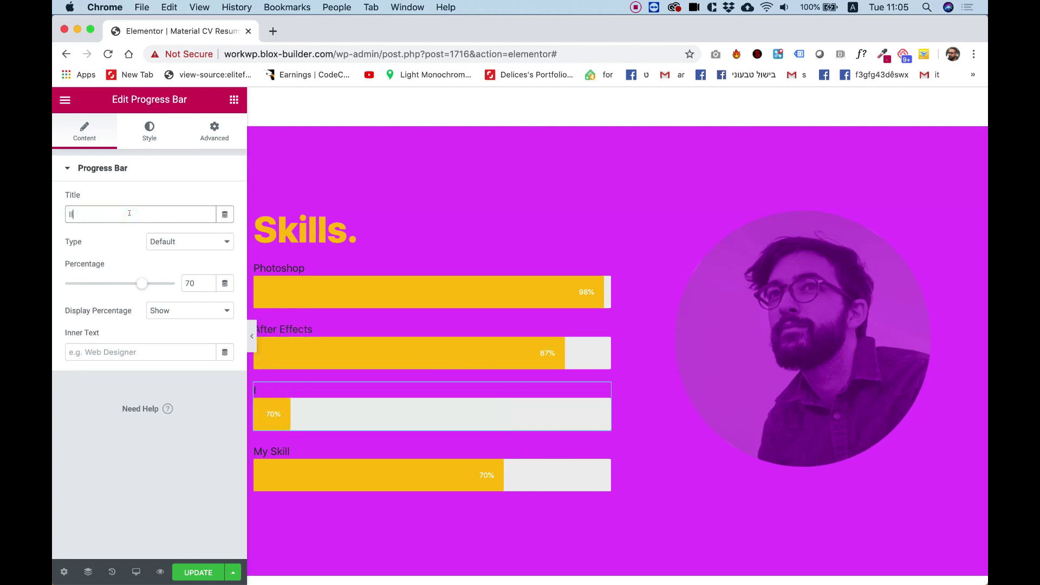
type("ustra")
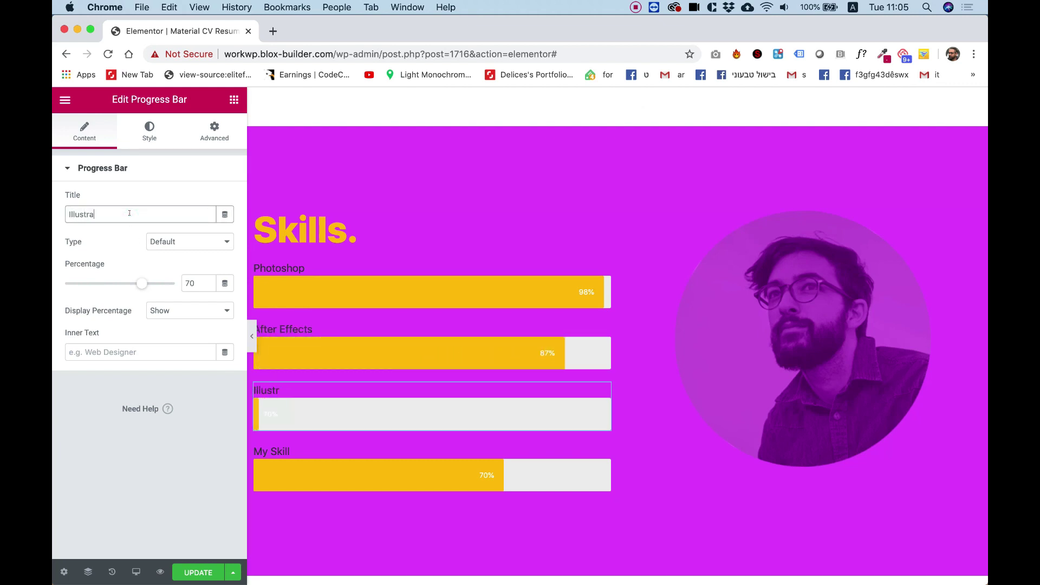
type("tor")
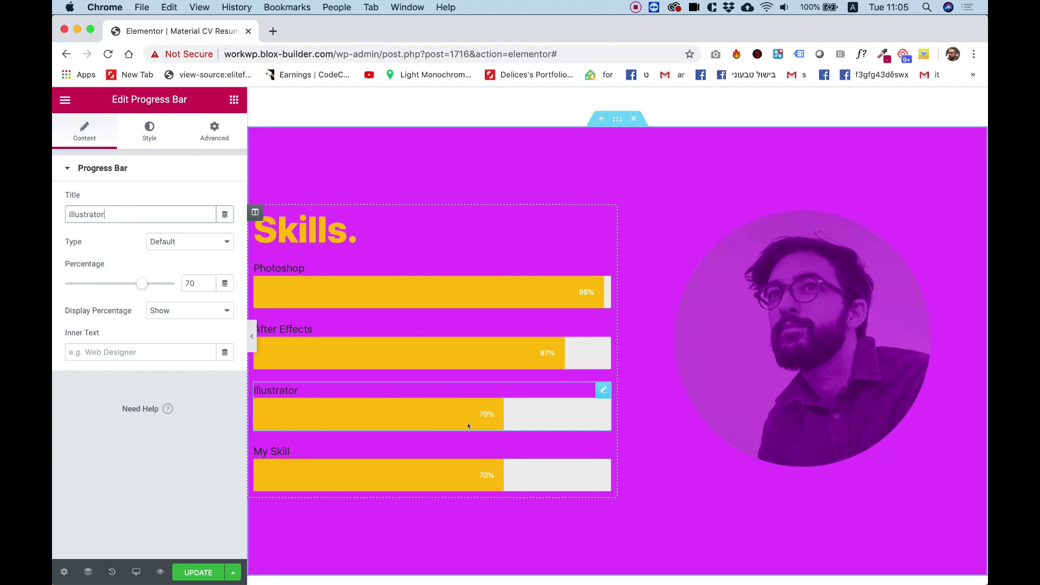
left_click(199, 279)
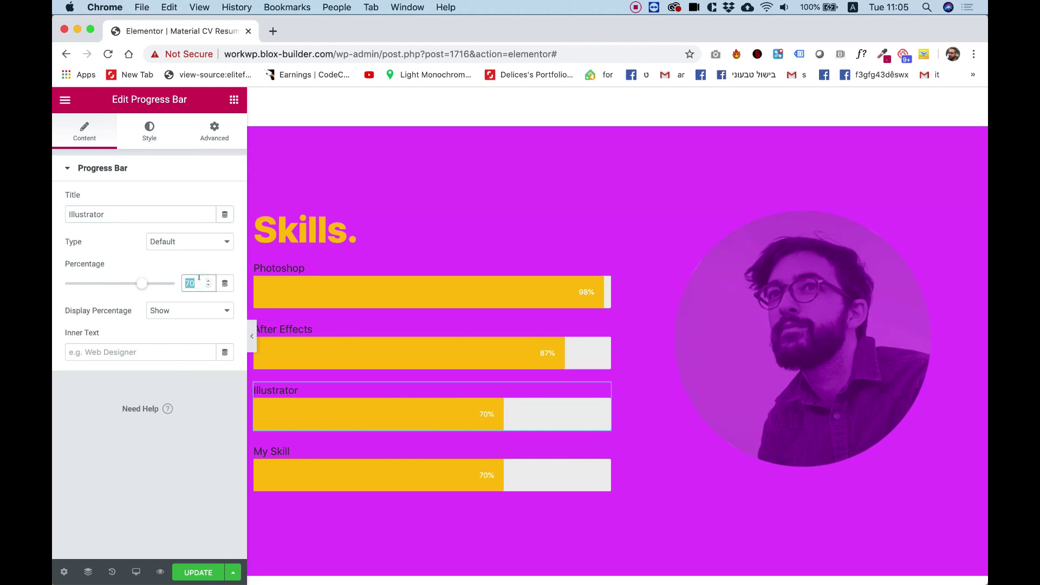
type("88")
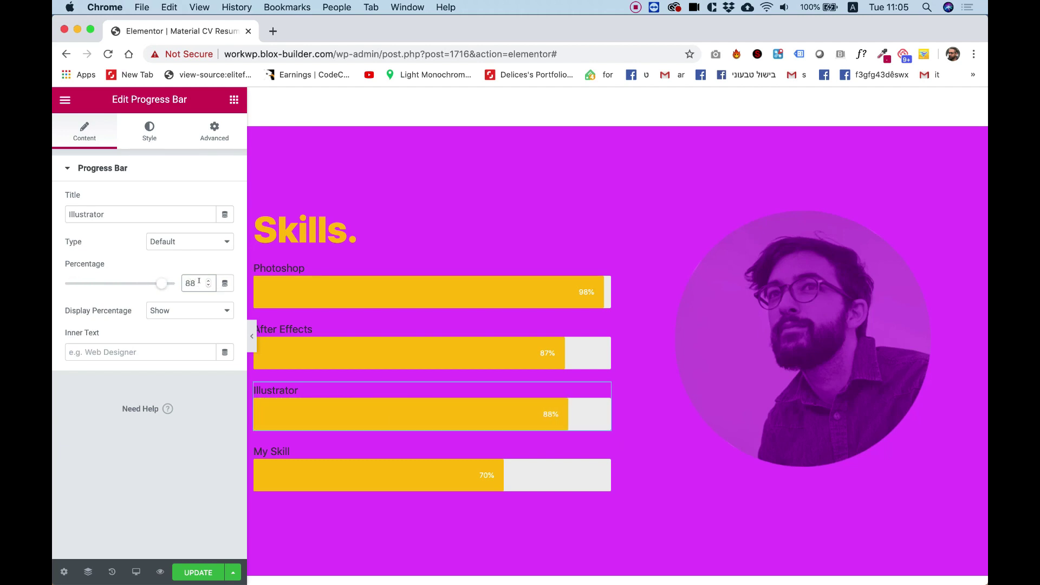
key("BackSpace")
type("9")
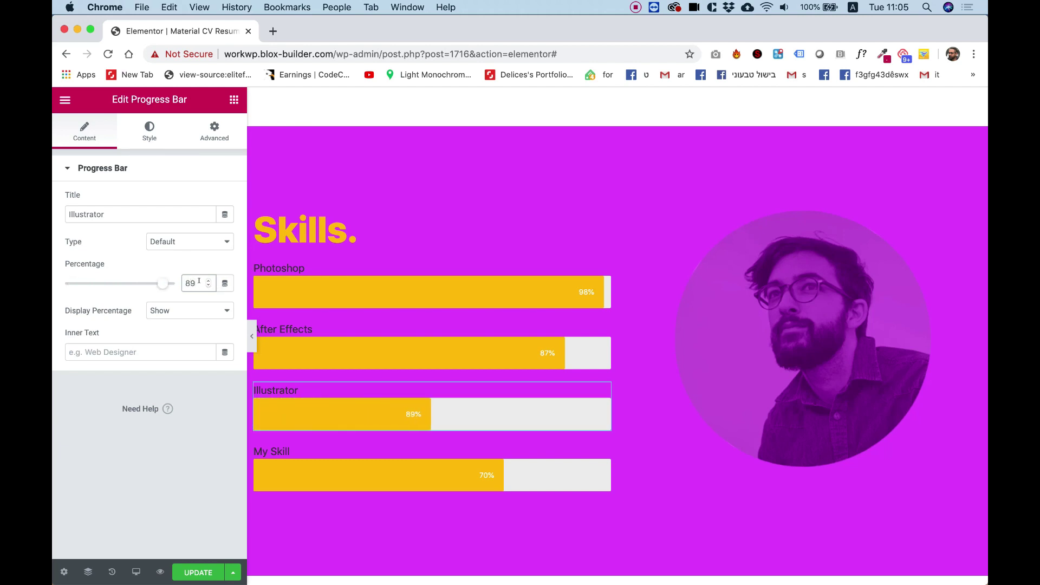
Title the fourth progress bar "WordPress" and set its percentage to 100.
left_click(306, 451)
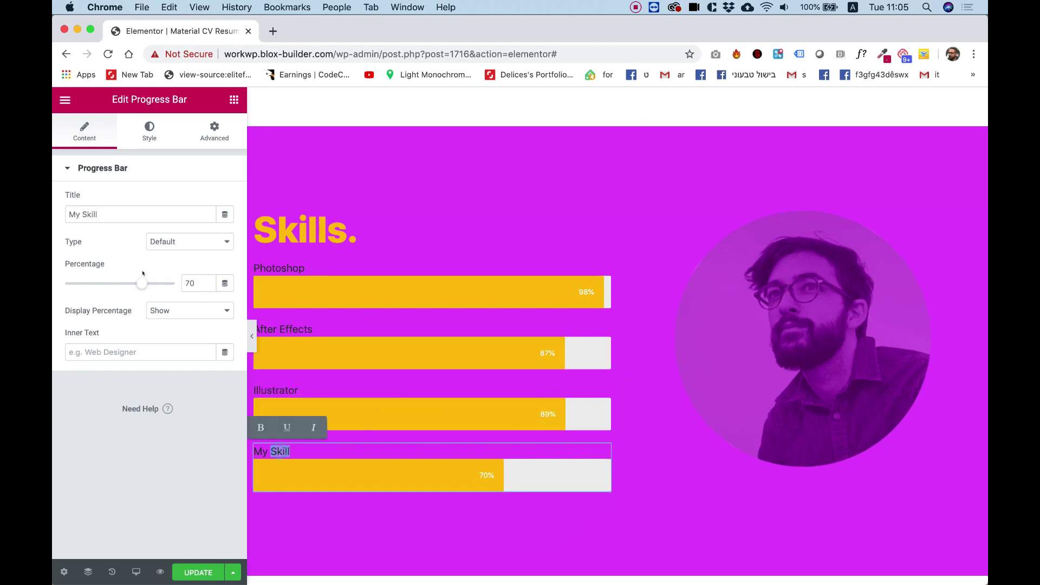
left_click_drag(69, 215, 96, 214)
type("Wo")
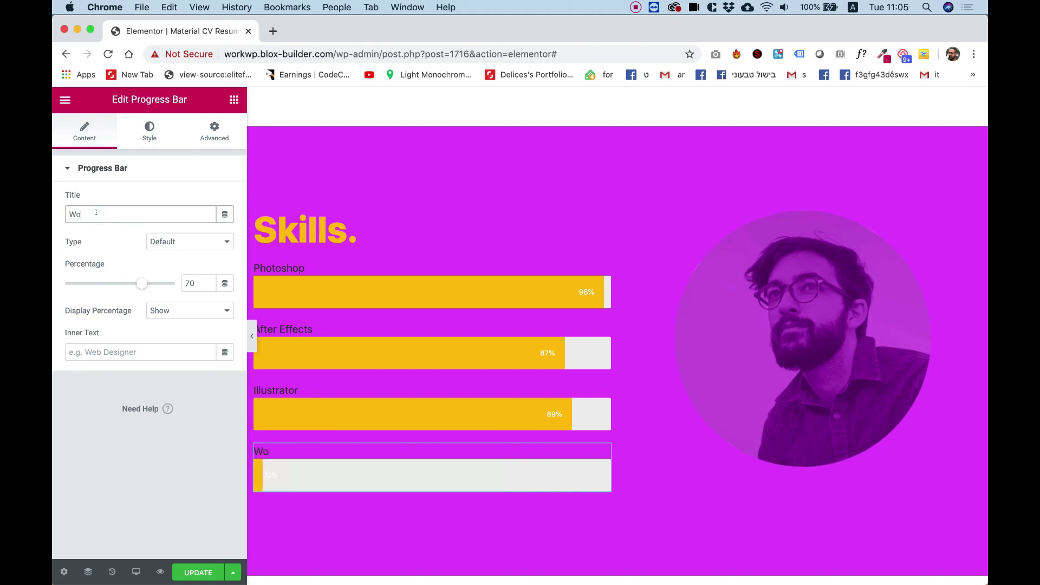
type("rdPress")
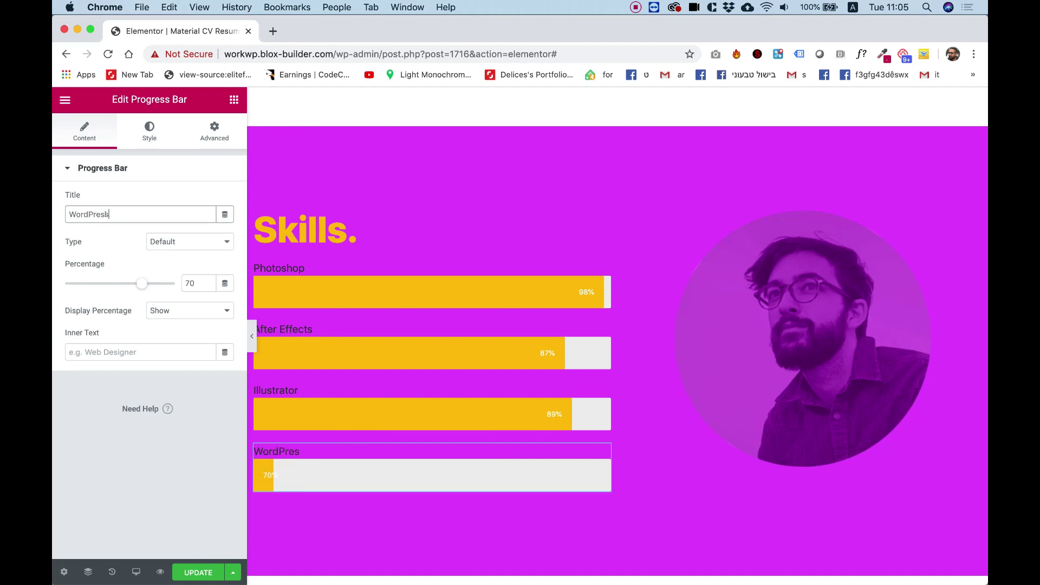
double_click(189, 283)
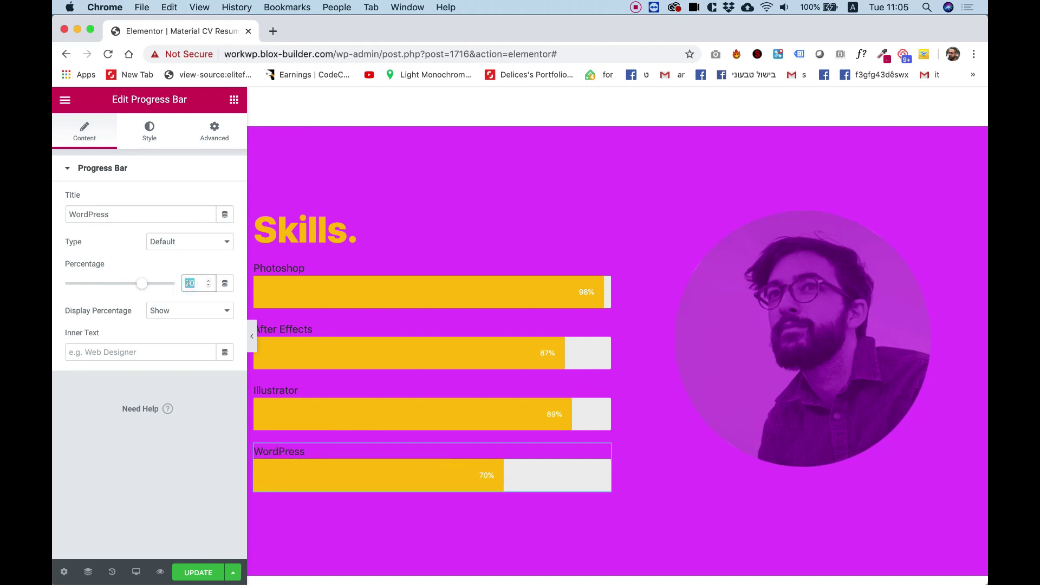
type("100")
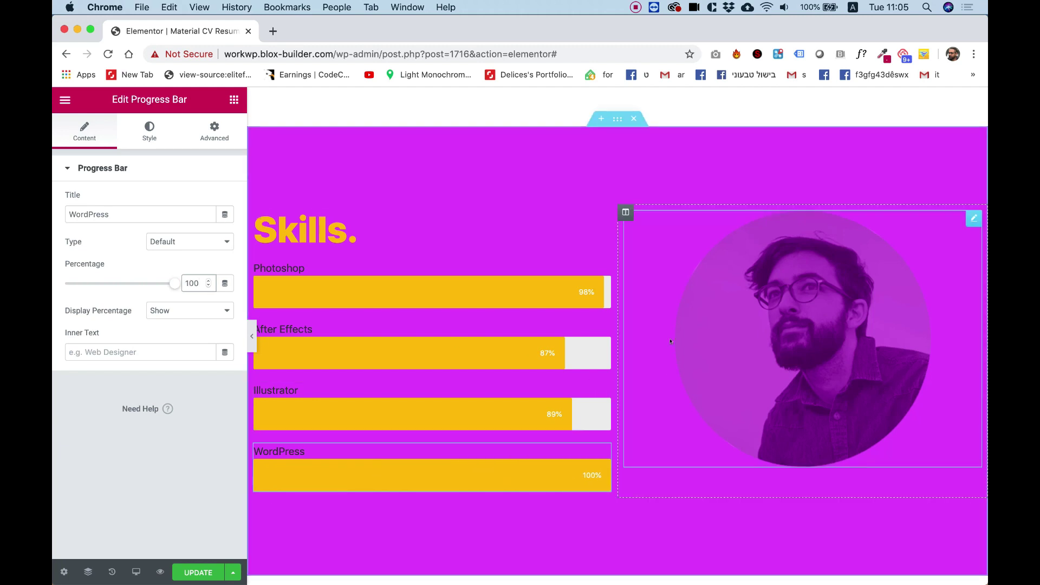
Set the vertical alignment of the portrait's column in the Skills section to Bottom.
scroll(671, 342, "down", 1)
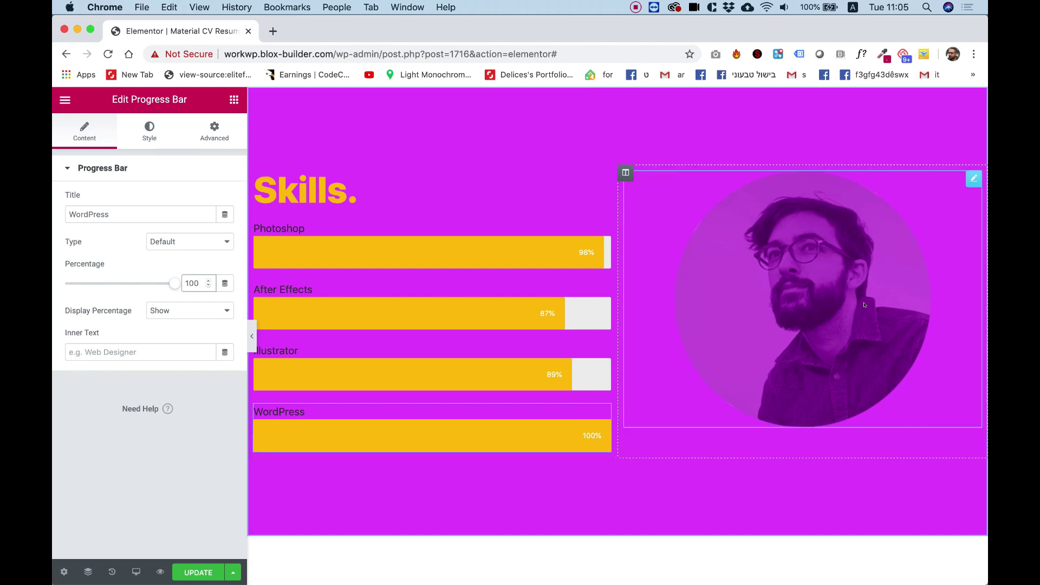
left_click(624, 173)
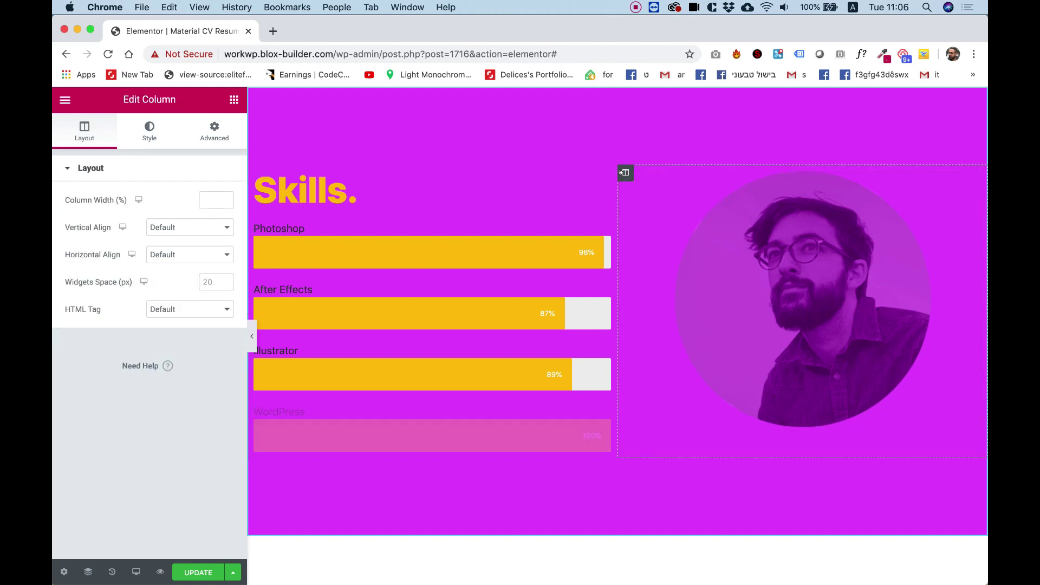
left_click(191, 227)
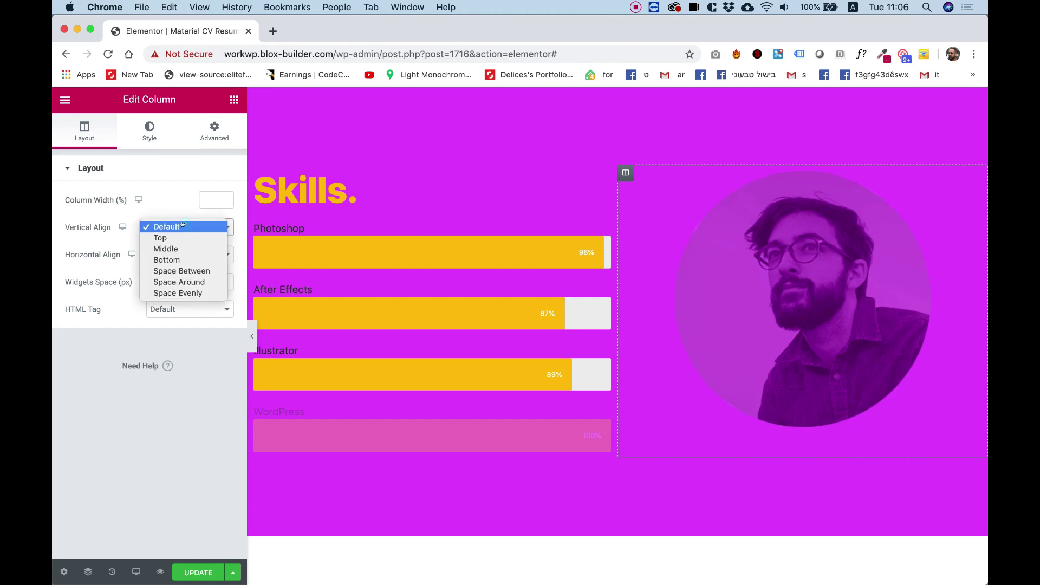
left_click(175, 258)
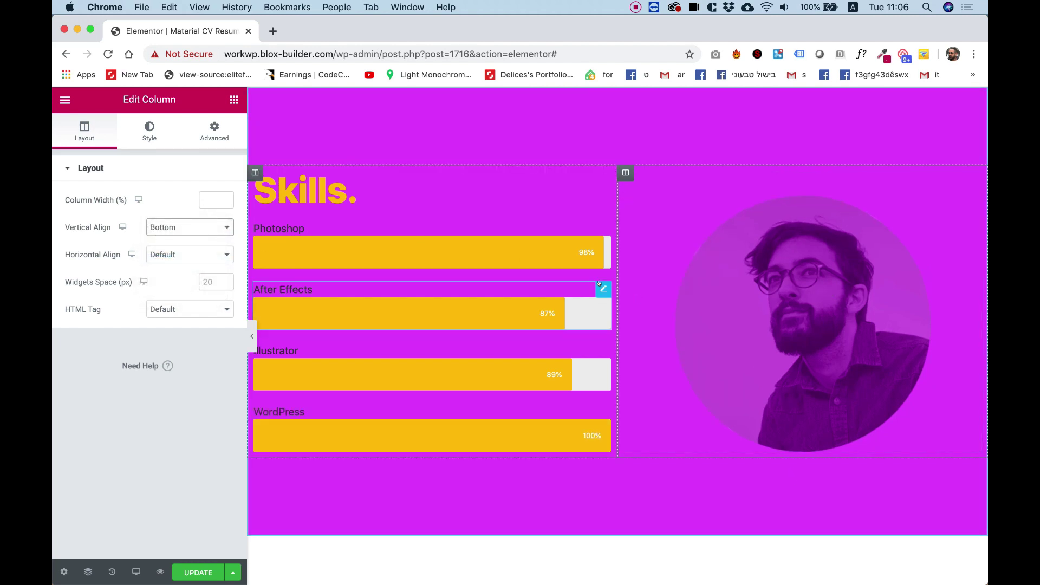
Unlink the padding values of the "Skills." heading and set its bottom padding to 30 px.
left_click(344, 194)
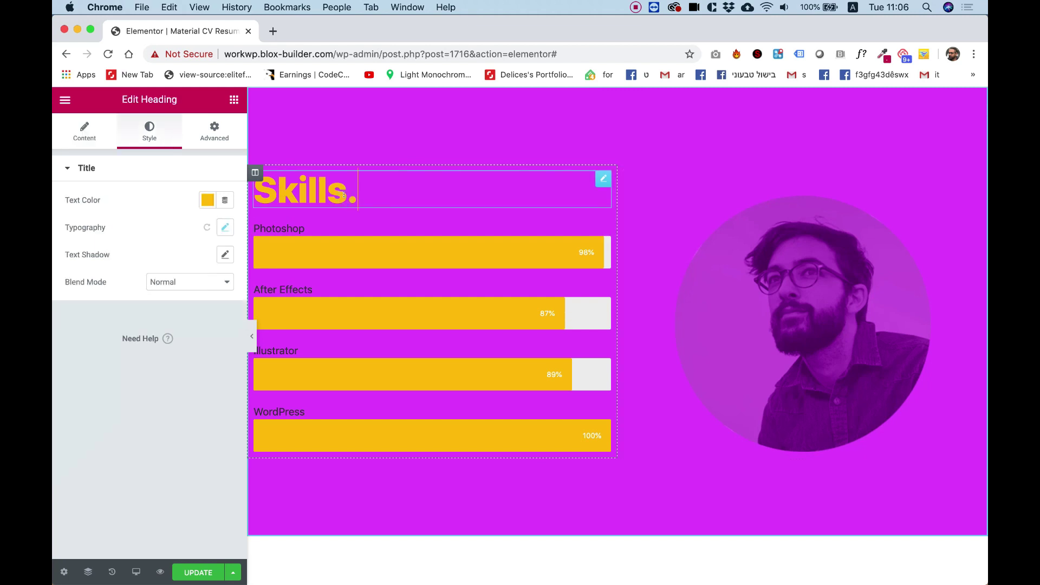
left_click(211, 129)
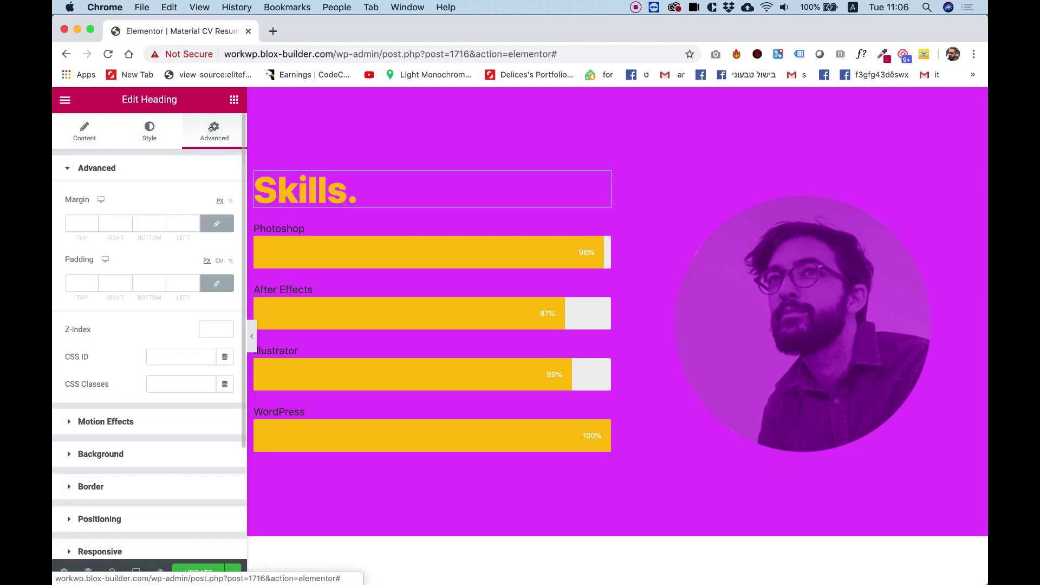
left_click(217, 283)
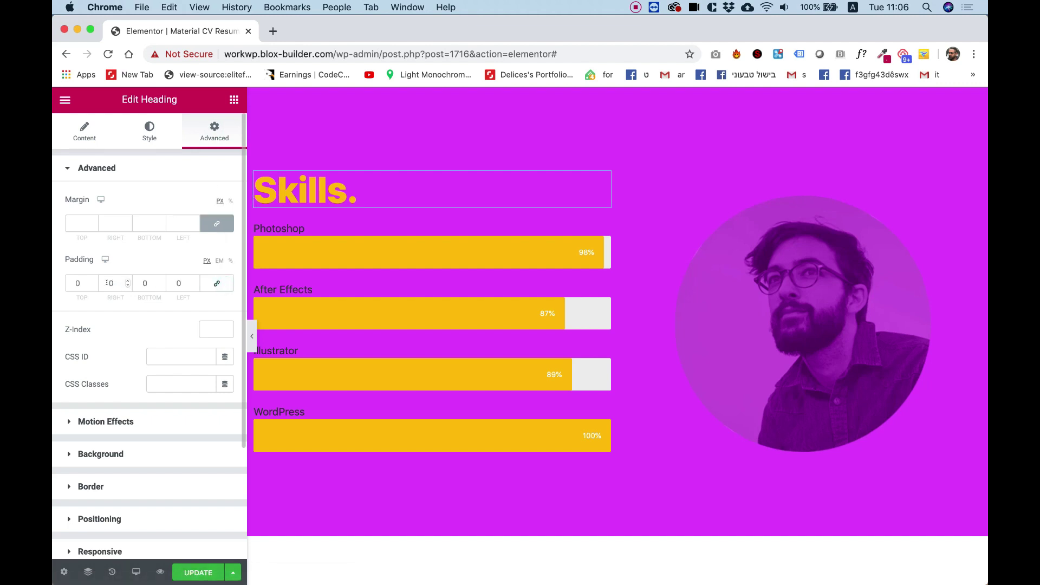
double_click(139, 282)
type("30")
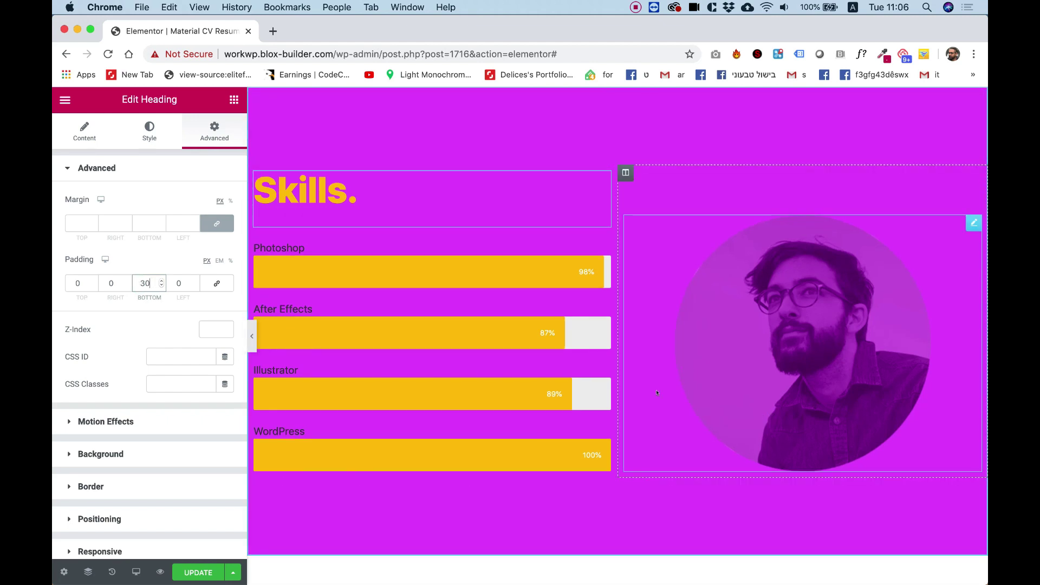
Save the updated resume page.
scroll(657, 393, "up", 10)
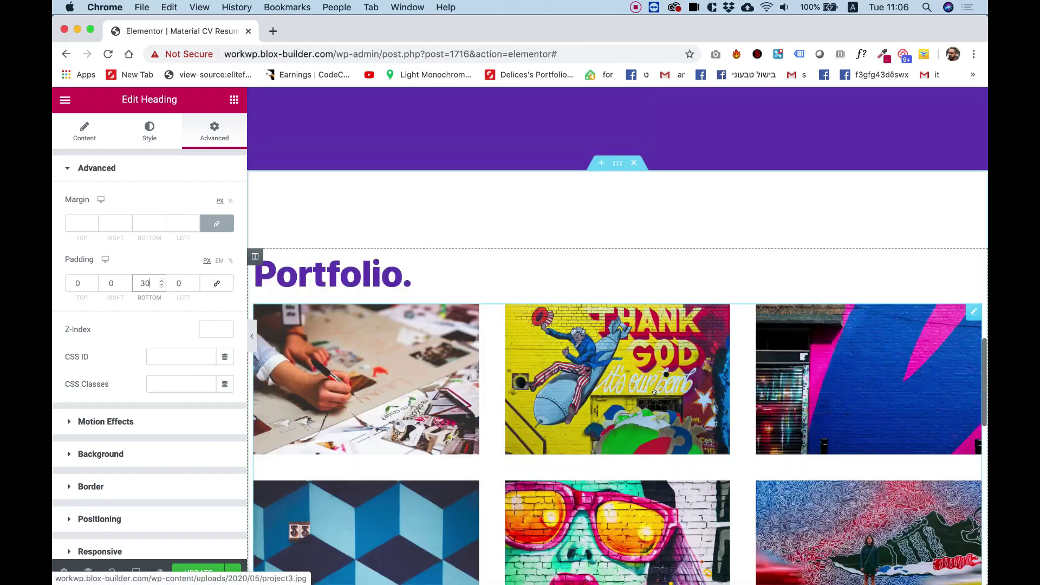
scroll(654, 392, "up", 15)
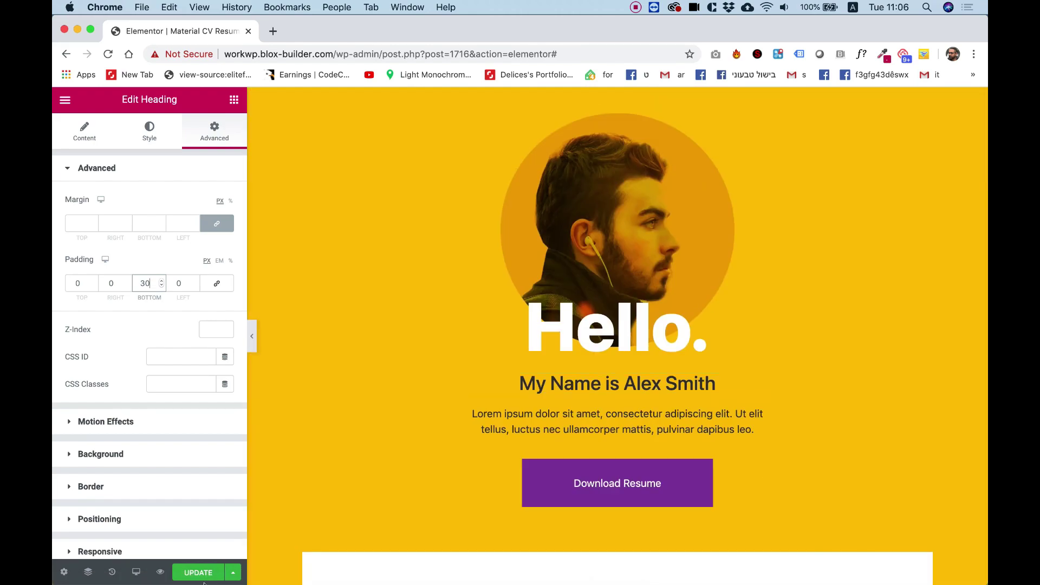
left_click(202, 577)
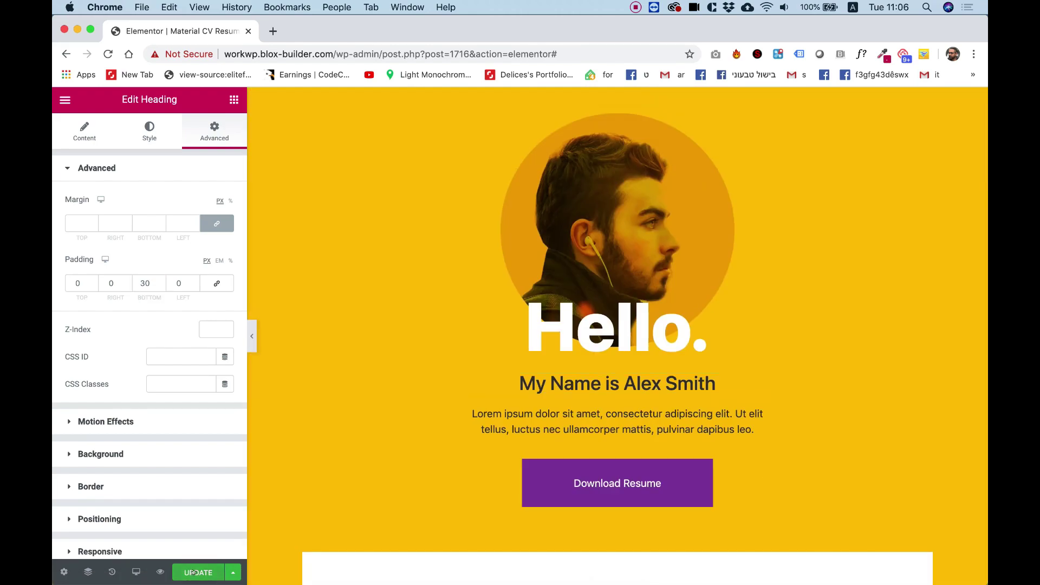
Preview the page and examine the hero, Services, Education and Experience timelines, and Portfolio sections.
left_click(159, 572)
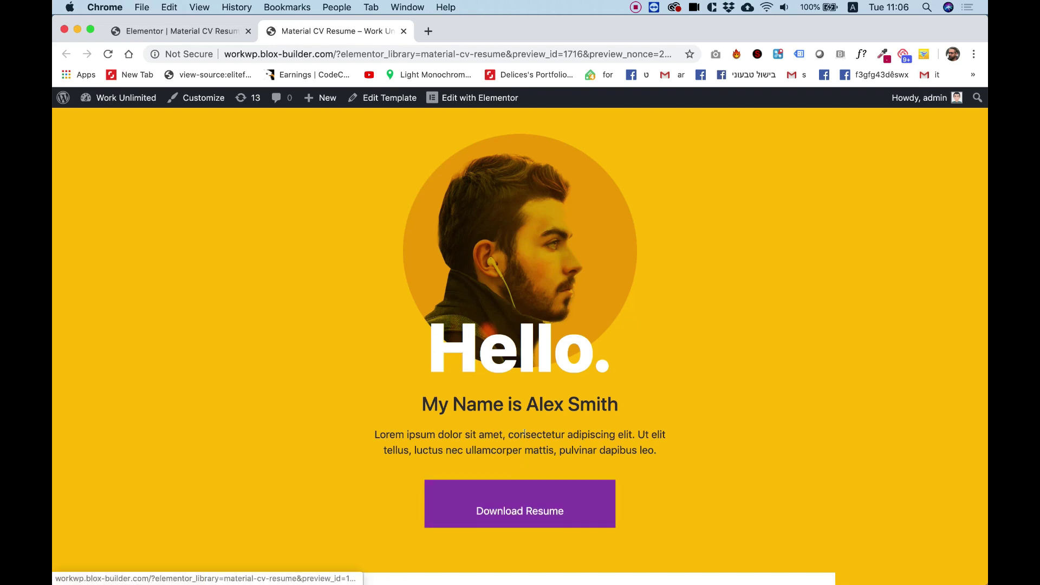
scroll(650, 383, "down", 5)
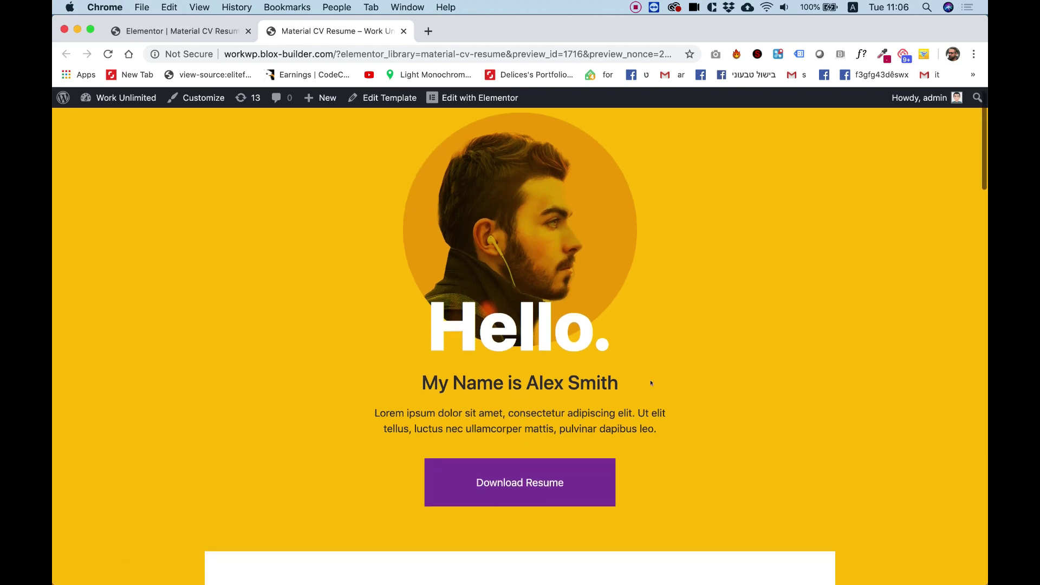
scroll(650, 383, "down", 4)
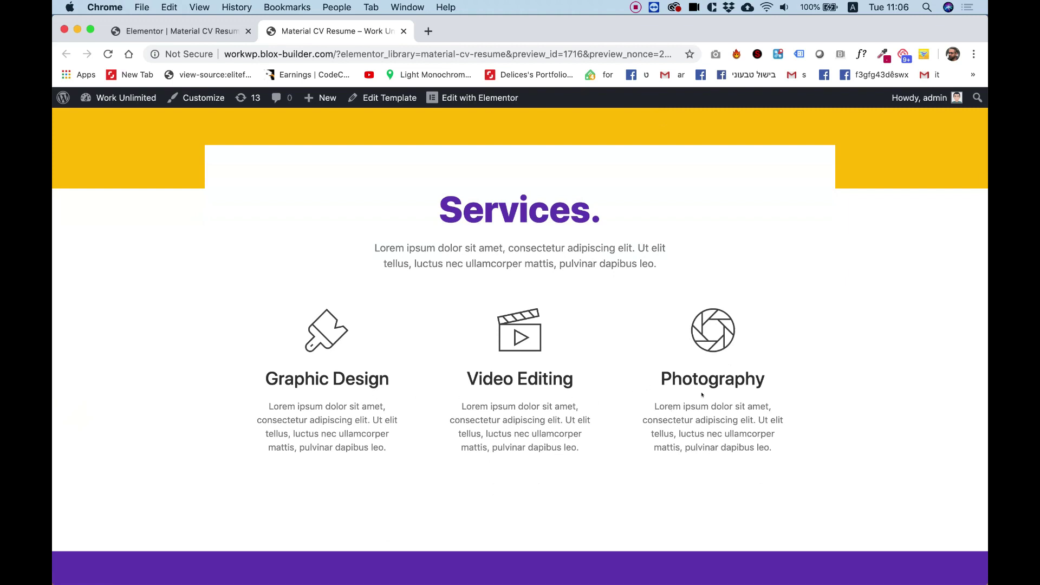
scroll(702, 394, "down", 7)
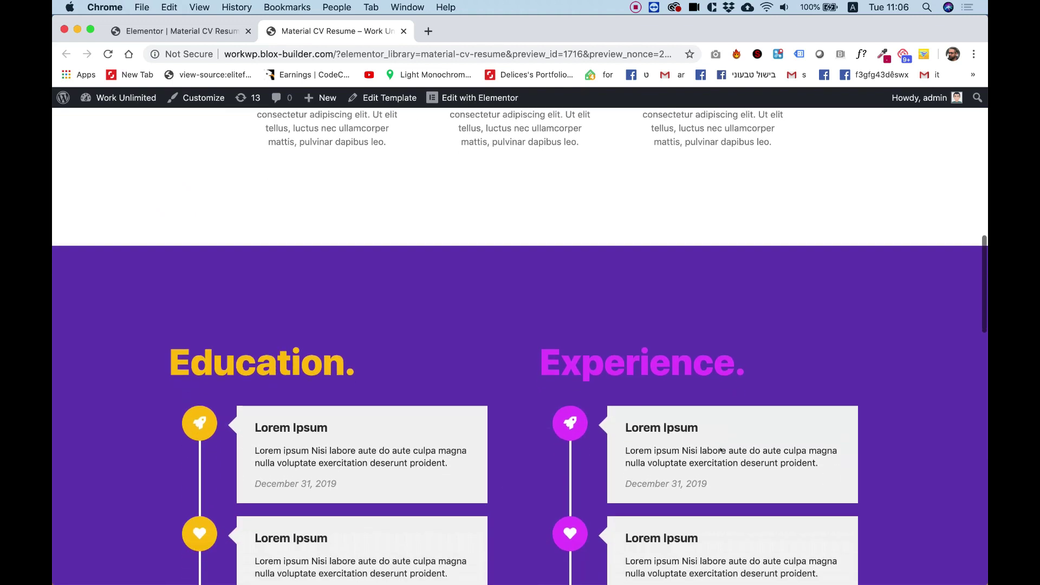
scroll(721, 450, "down", 4)
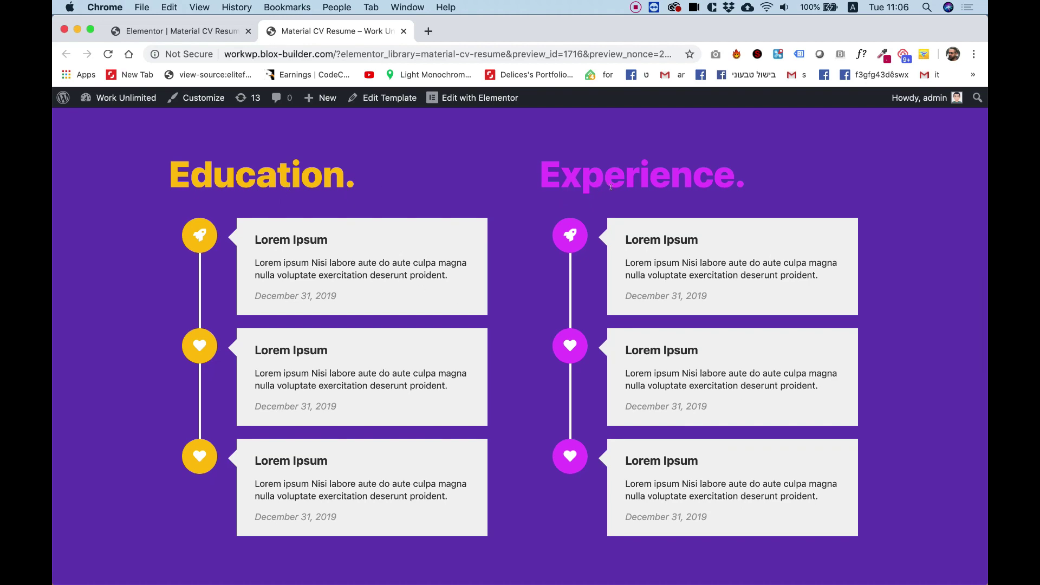
scroll(611, 187, "down", 15)
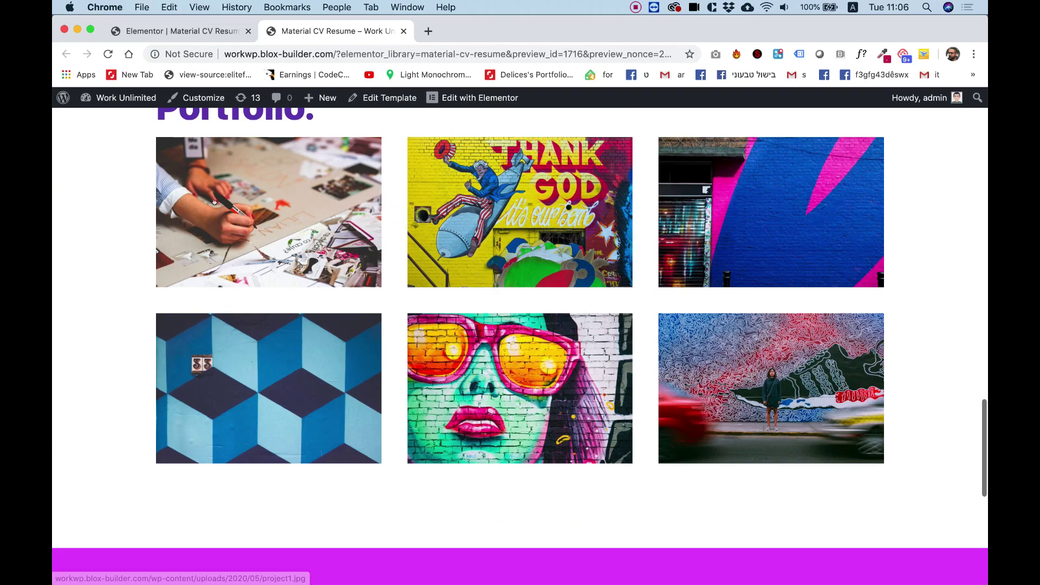
Open the first Portfolio image in the lightbox, browse forward and back through the gallery, and close it.
left_click(214, 202)
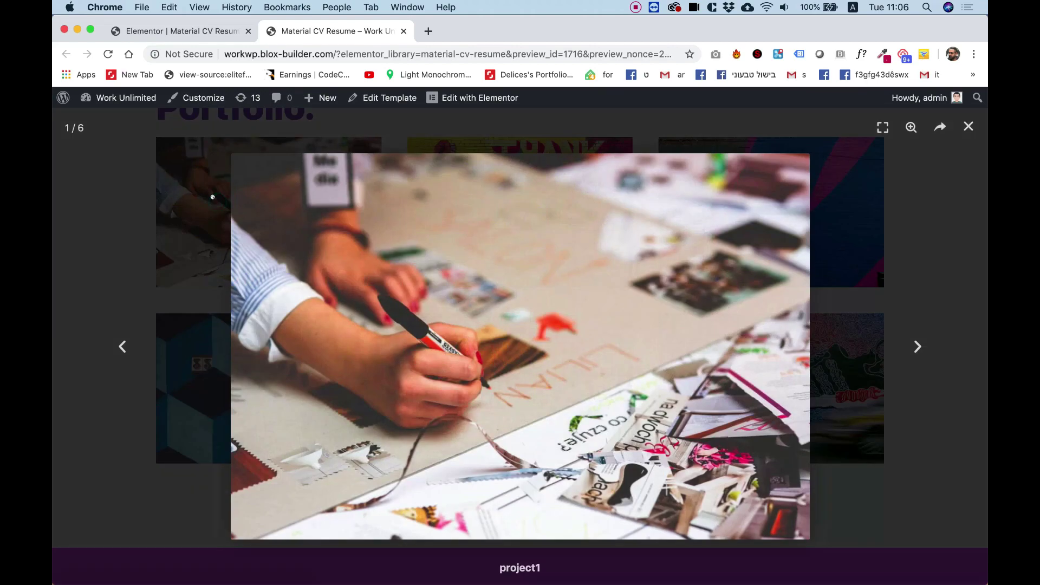
key("Right")
key("Right")
key("Right")
key("Left")
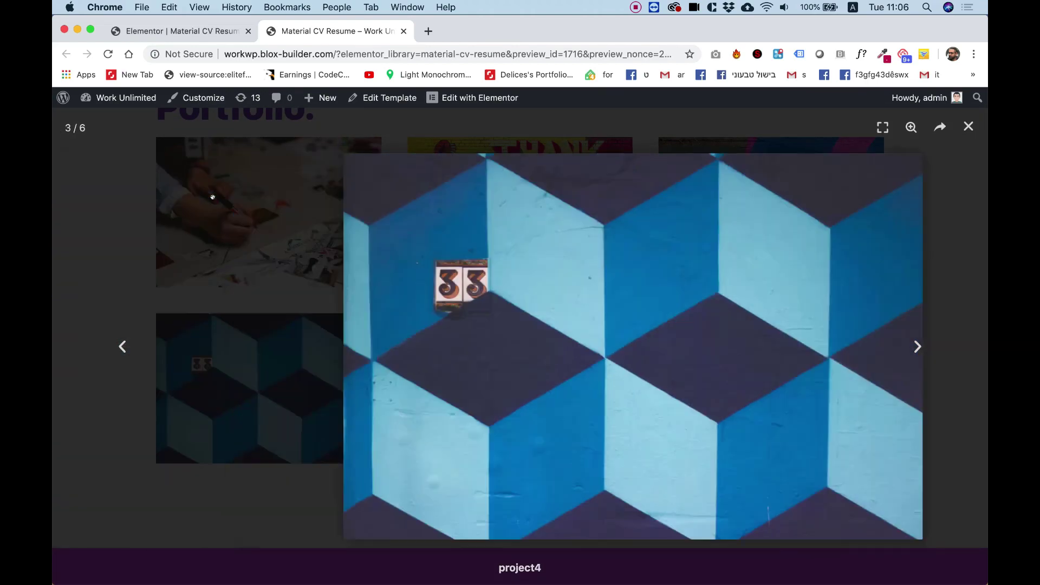
key("Left")
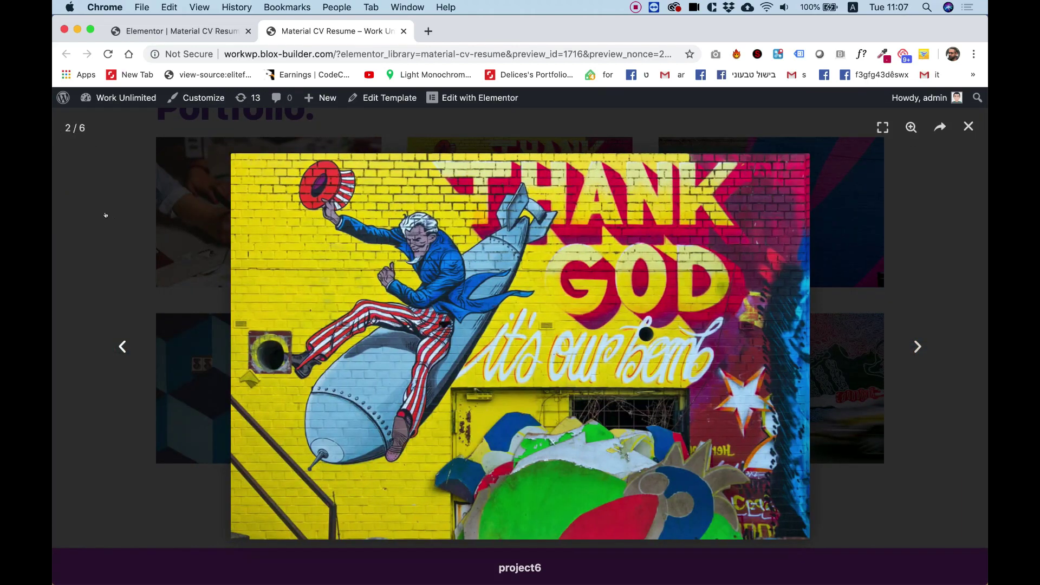
key("Left")
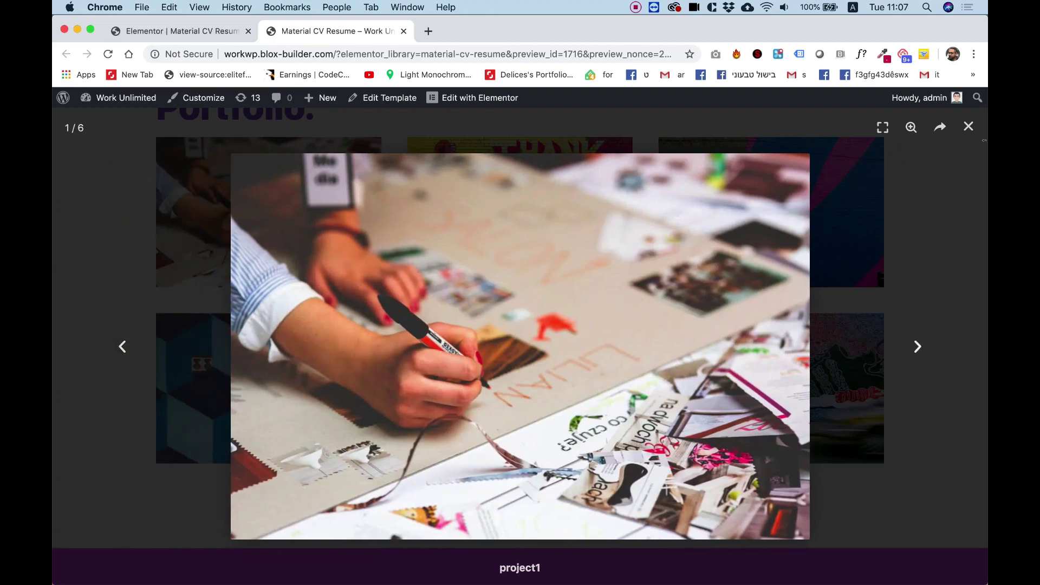
key("Escape")
Examine the Skills section's progress bars and portrait in the page preview.
scroll(504, 229, "down", 5)
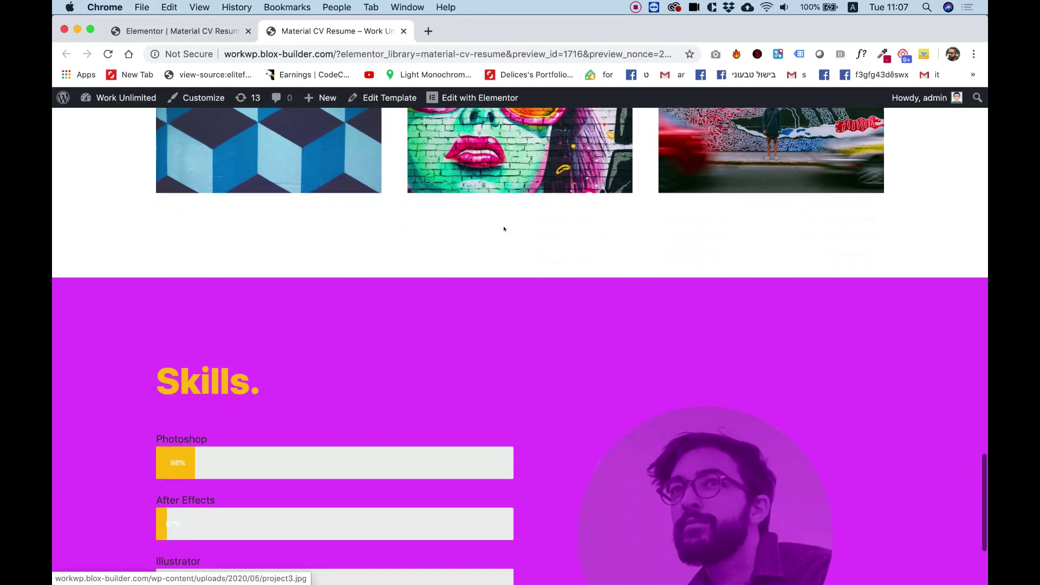
scroll(504, 229, "down", 3)
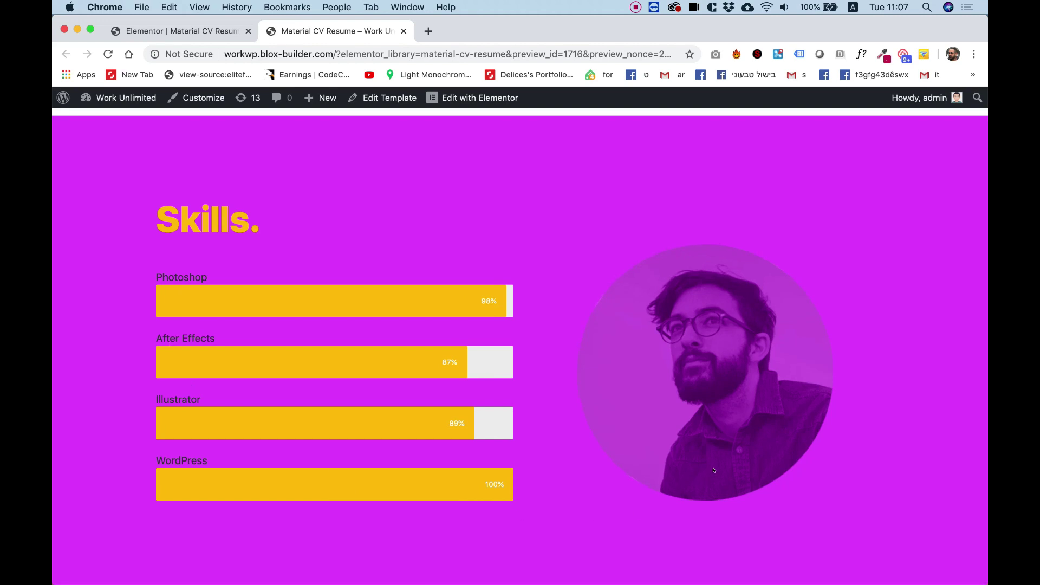